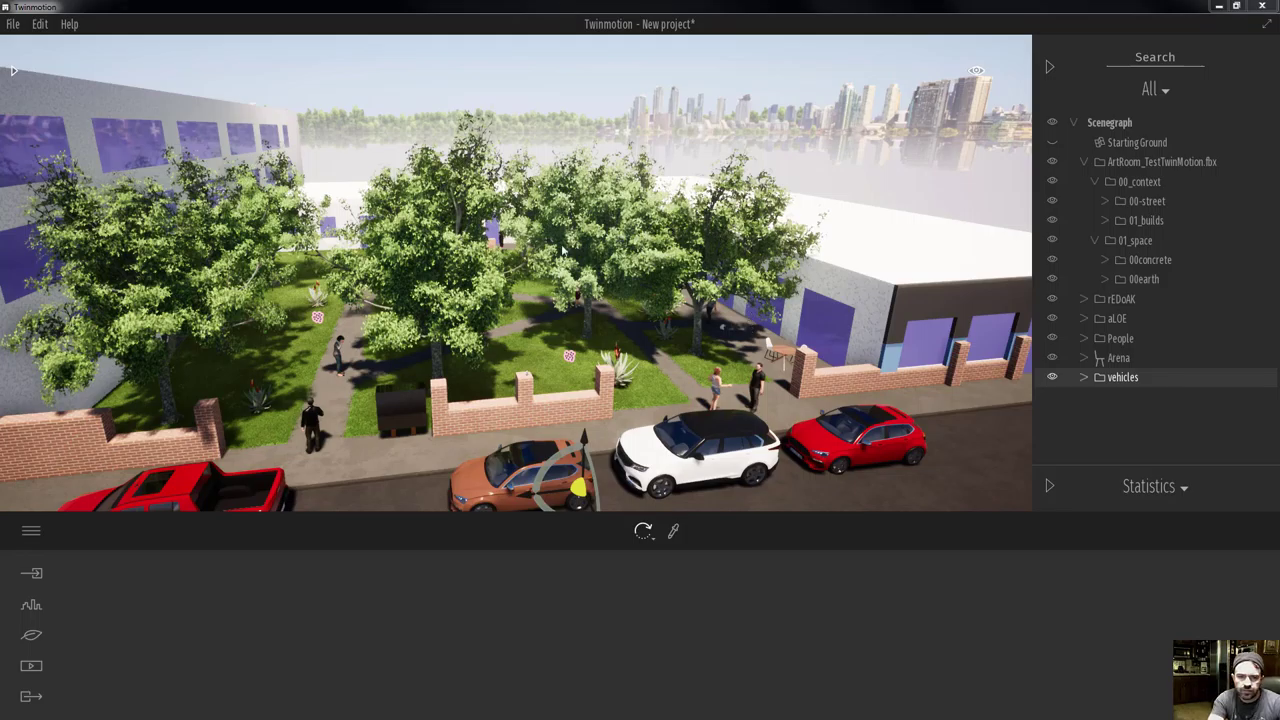
# Hide the rEDoAK trees in the Scenegraph to open up the view of the courtyard.
pyautogui.keyDown('shift'); pyautogui.moveTo(519, 280); pyautogui.dragTo(610, 264, button='middle'); pyautogui.keyUp('shift')
pyautogui.moveTo(610, 264); pyautogui.dragTo(580, 302, button='right')
pyautogui.click(577, 140)
pyautogui.press('s')
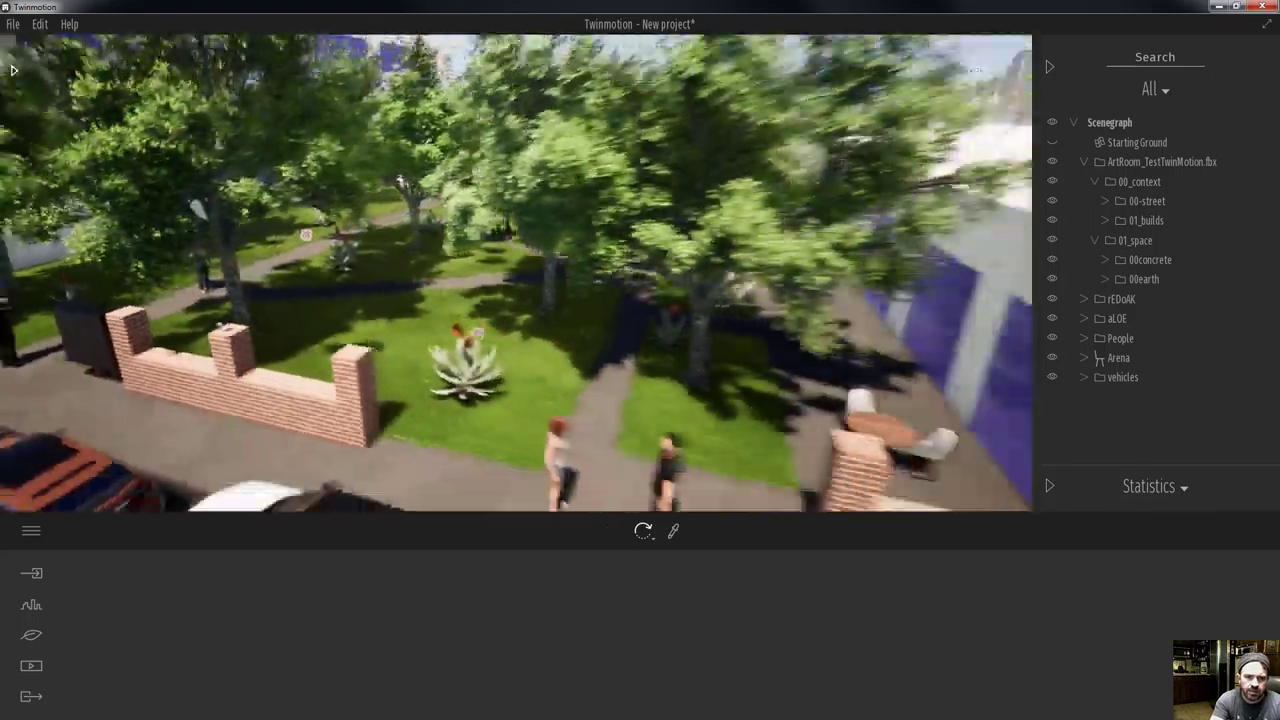
pyautogui.press('w')
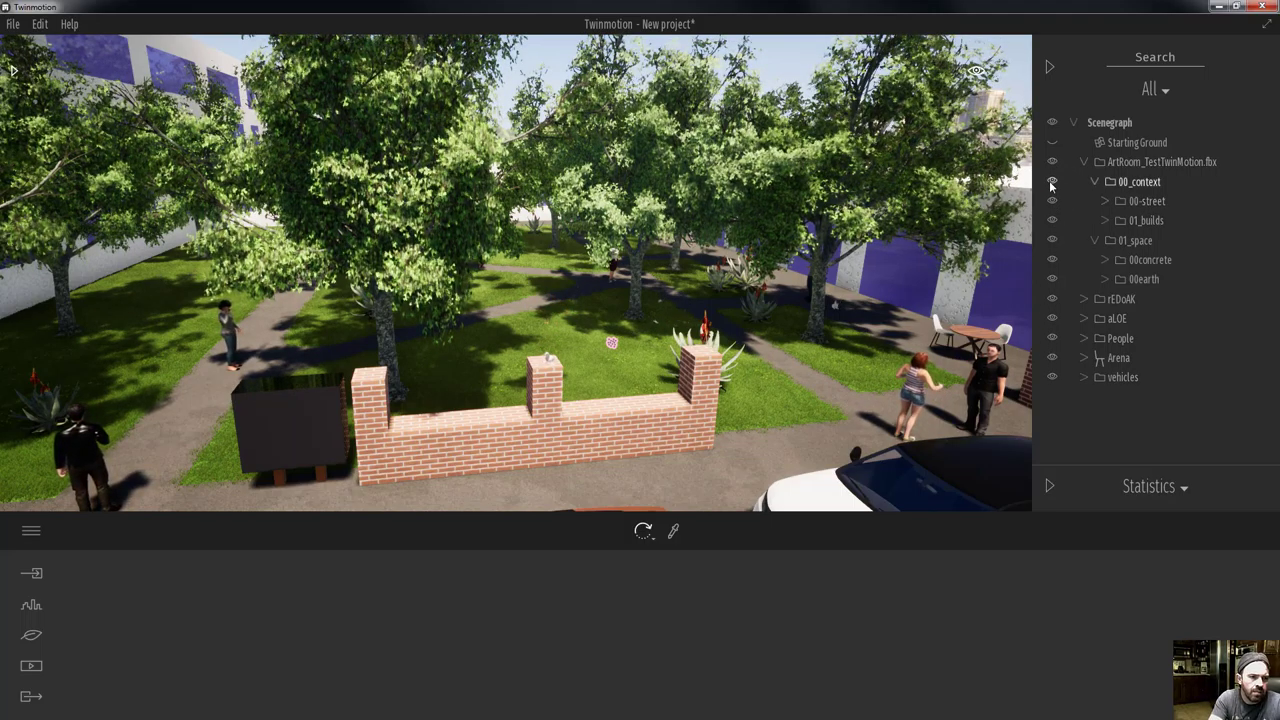
pyautogui.click(1052, 299)
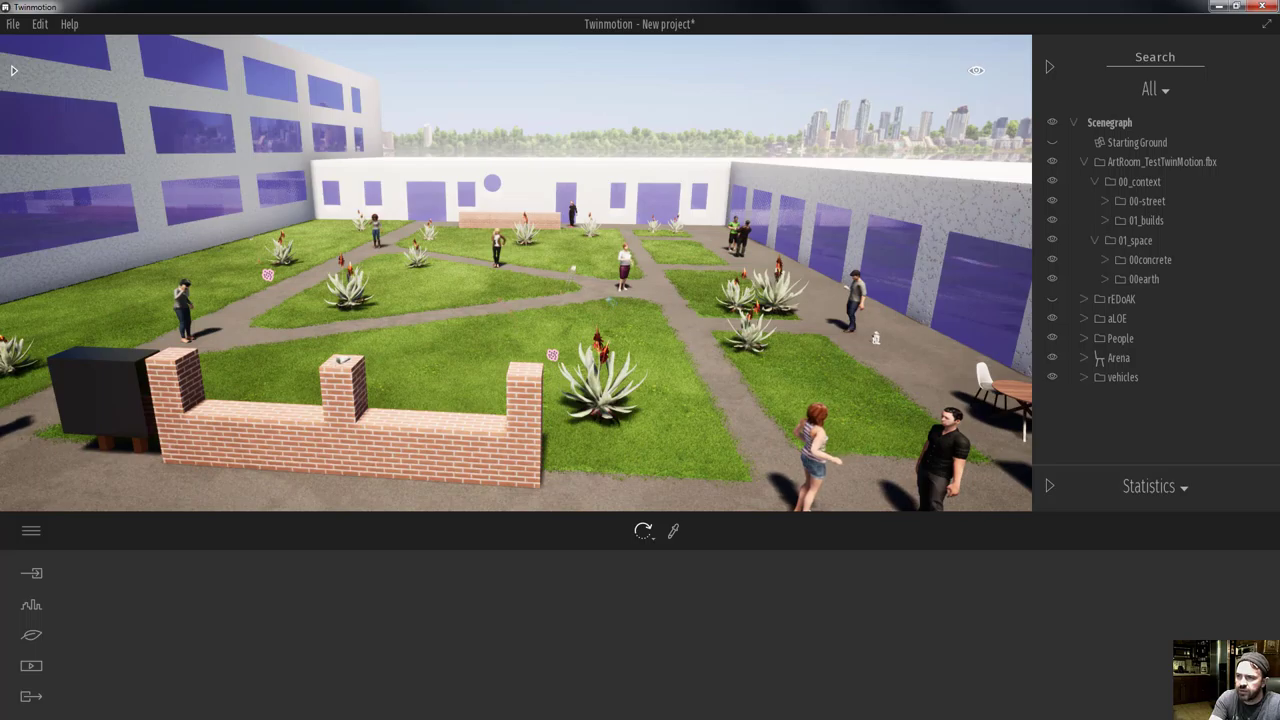
# Switch to Rhino with the art_context 001.3dm scene and maximise its window.
pyautogui.moveTo(1059, 719); pyautogui.dragTo(770, 6)
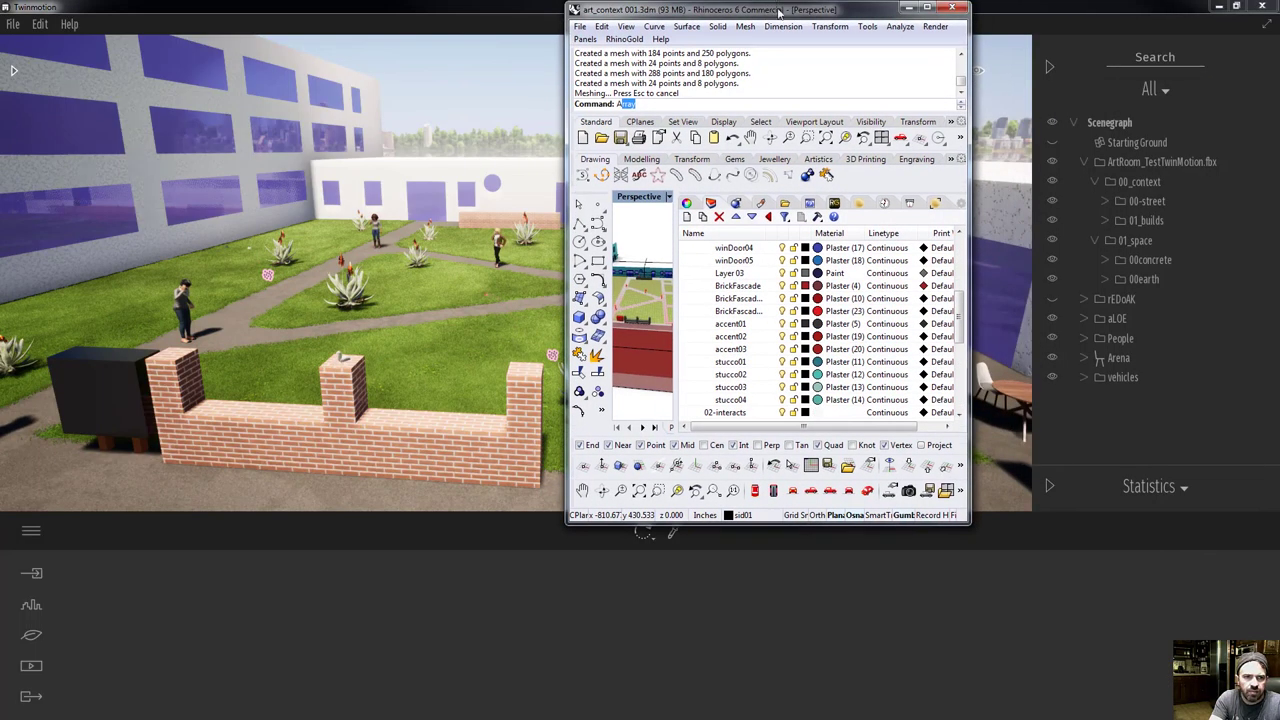
pyautogui.doubleClick(785, 17)
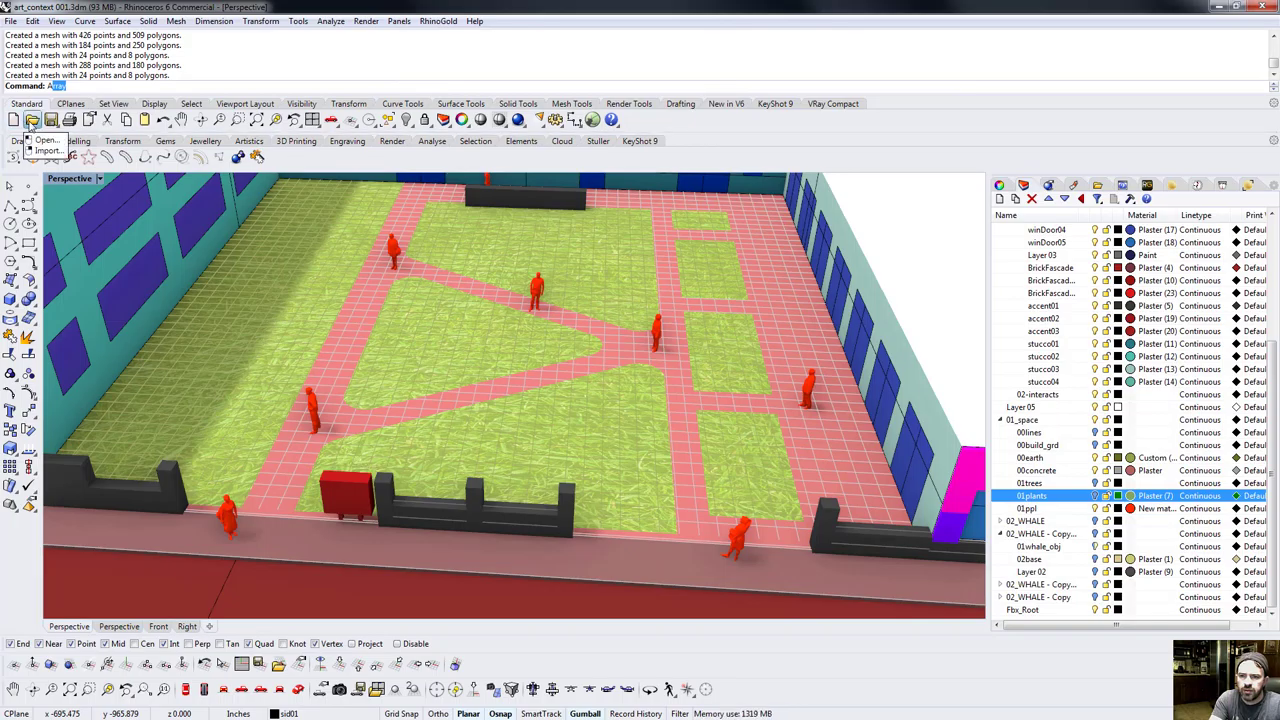
pyautogui.rightClick(30, 120)
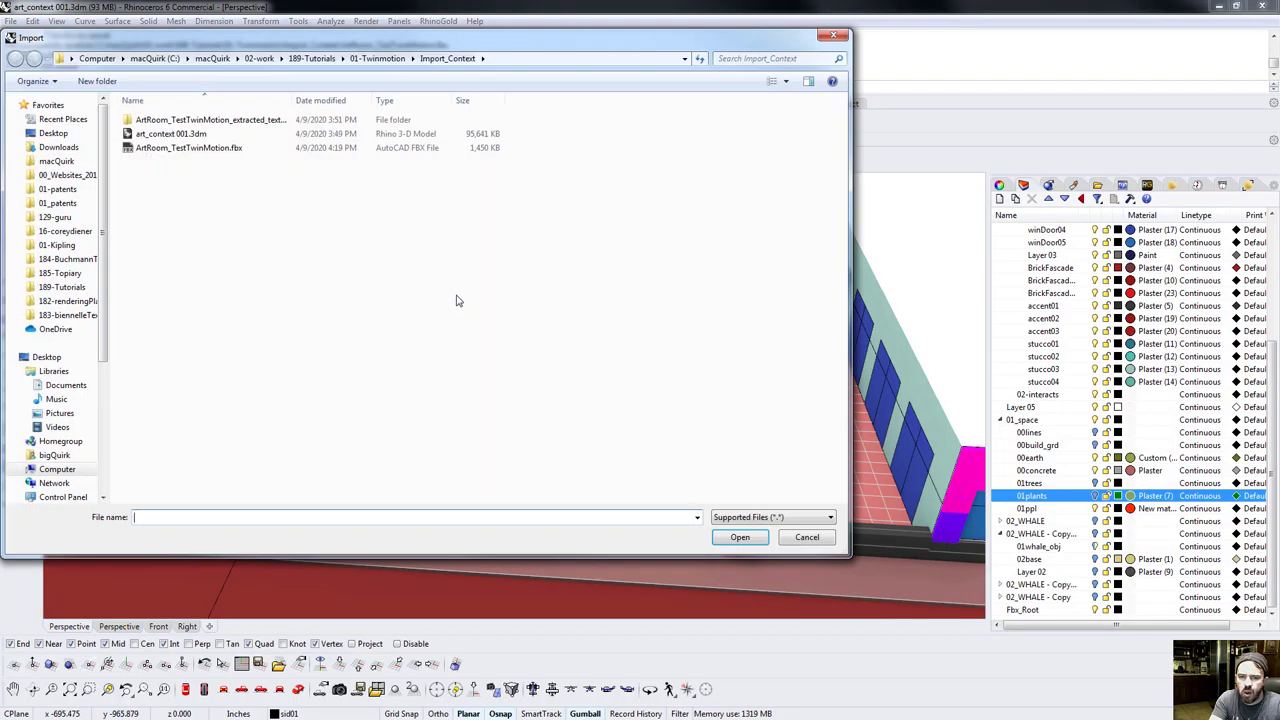
pyautogui.click(806, 537)
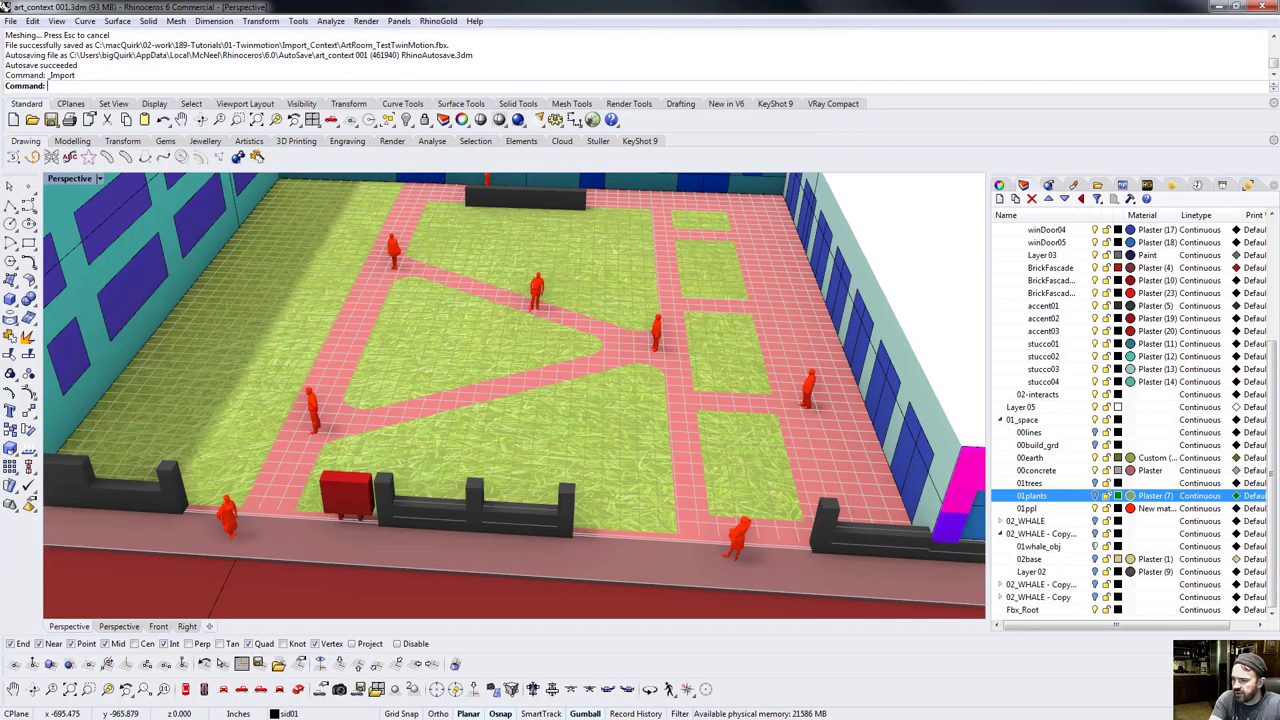
# Switch to the file browser and select koalax20_001.obj in the 123-plushie project's 04-koala\koala folder.
pyautogui.hotkey('alt', 'Tab')
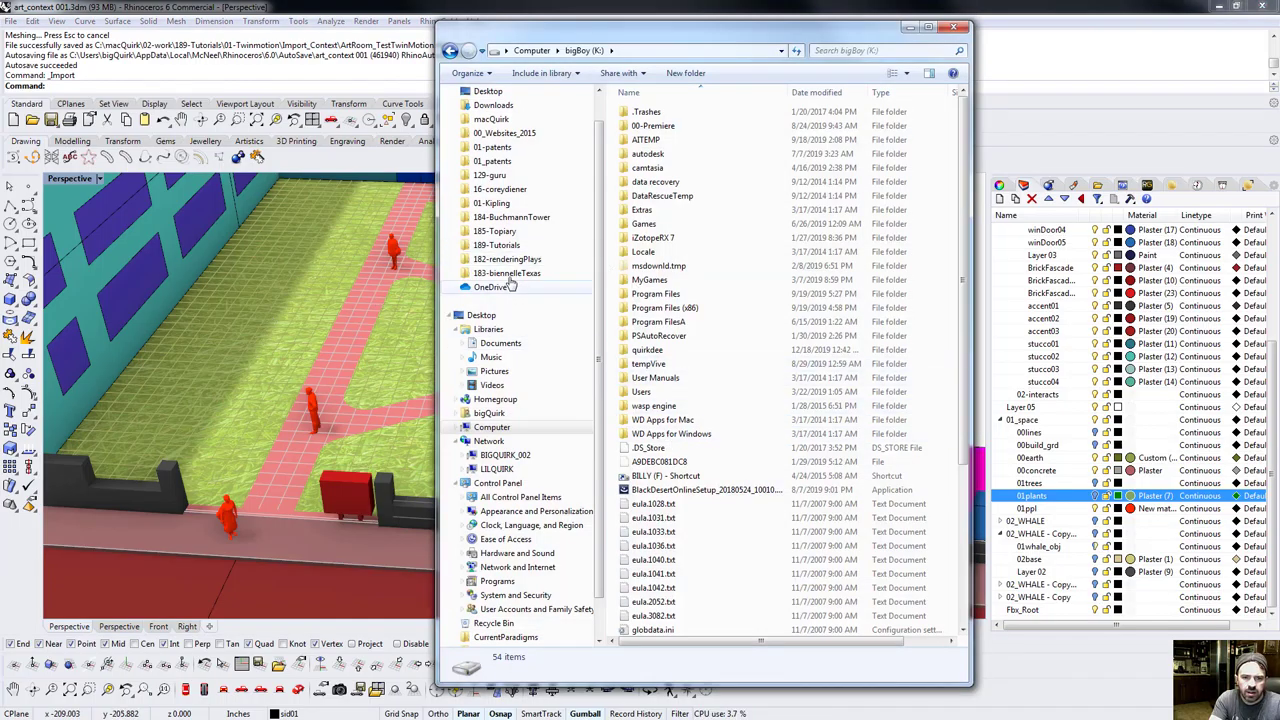
pyautogui.click(518, 204)
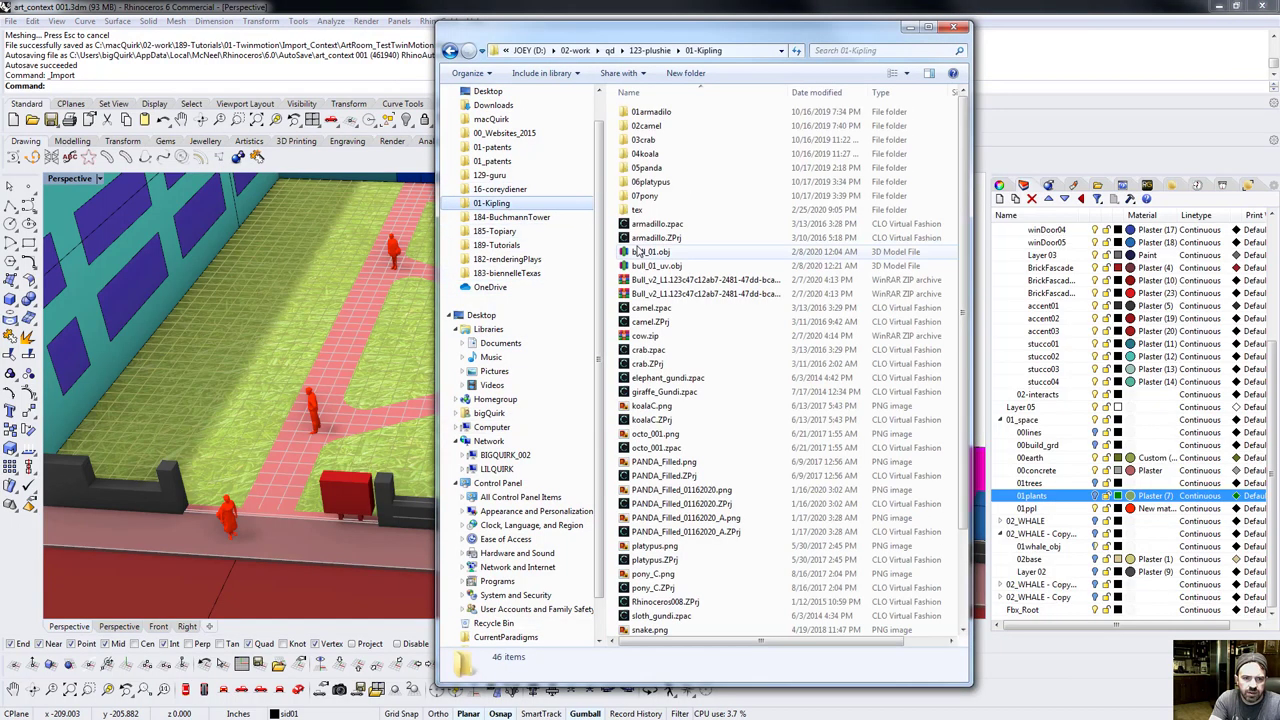
pyautogui.click(649, 50)
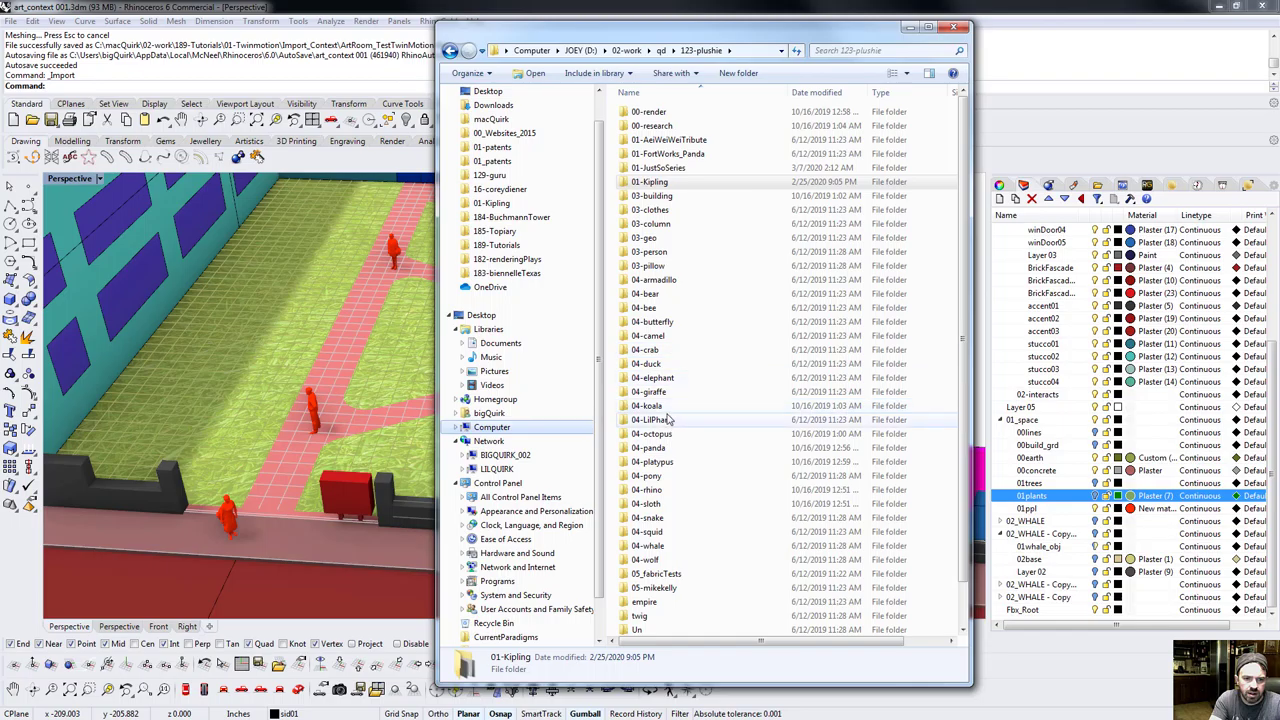
pyautogui.doubleClick(668, 414)
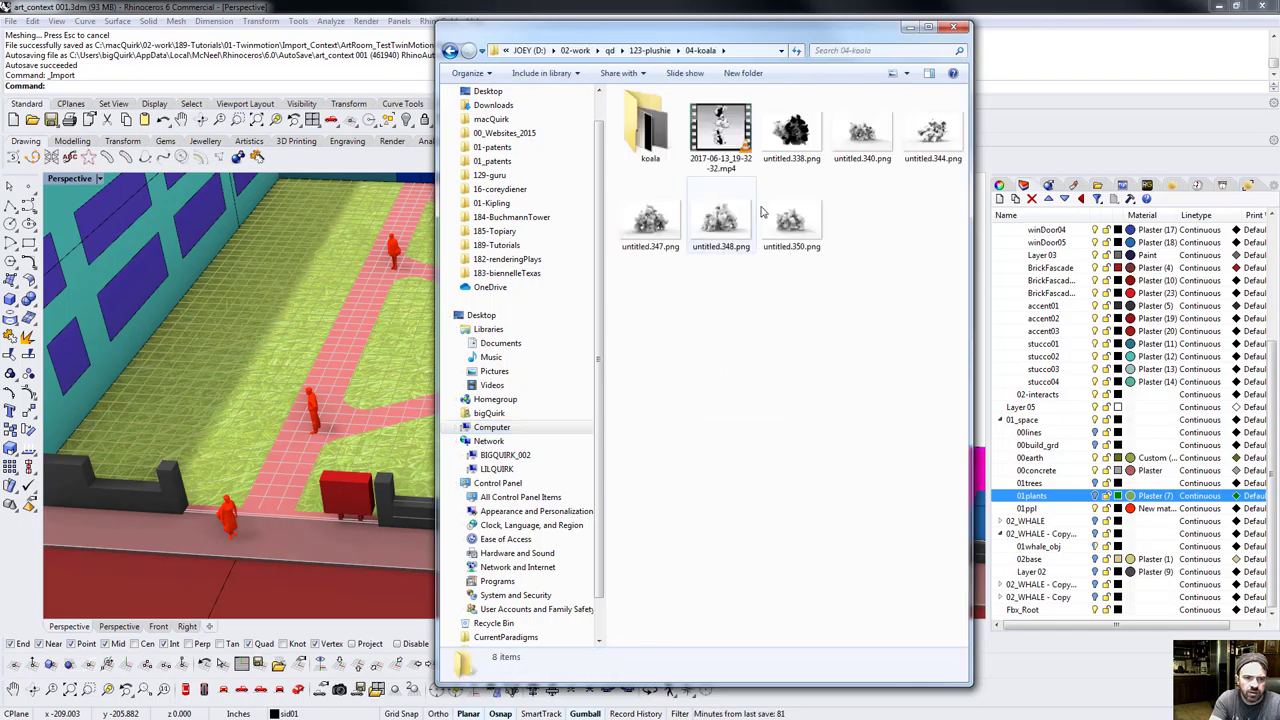
pyautogui.doubleClick(669, 148)
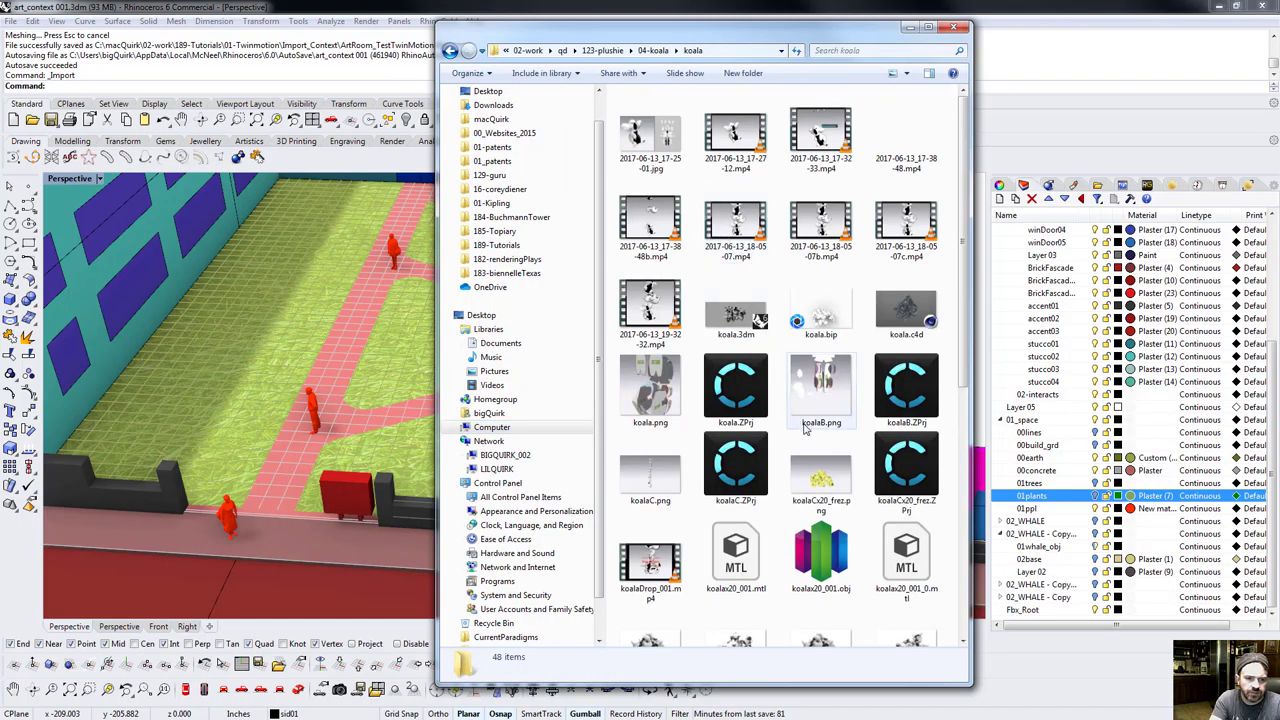
pyautogui.click(830, 570)
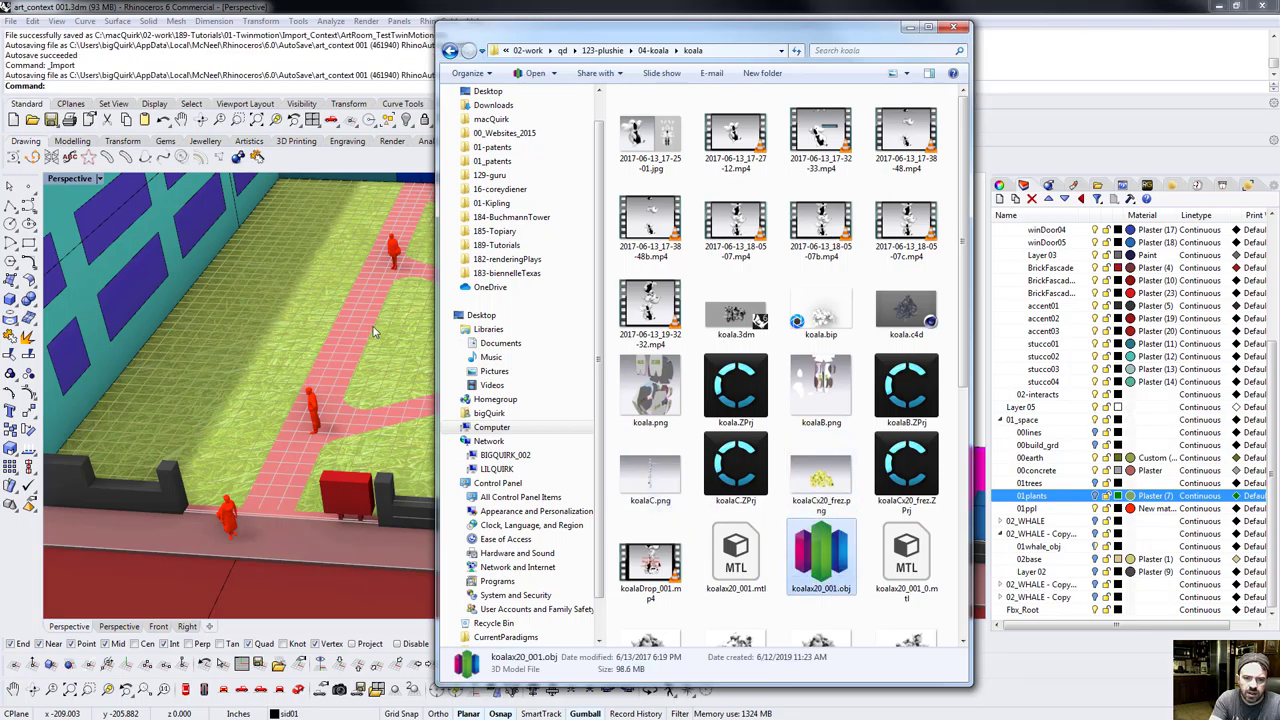
# Import koalax20_001.obj into the Rhino scene, with groups as object names and OBJ Y mapped to Rhino Z, and dismiss the missing image list.
pyautogui.hotkey('alt', 'Tab')
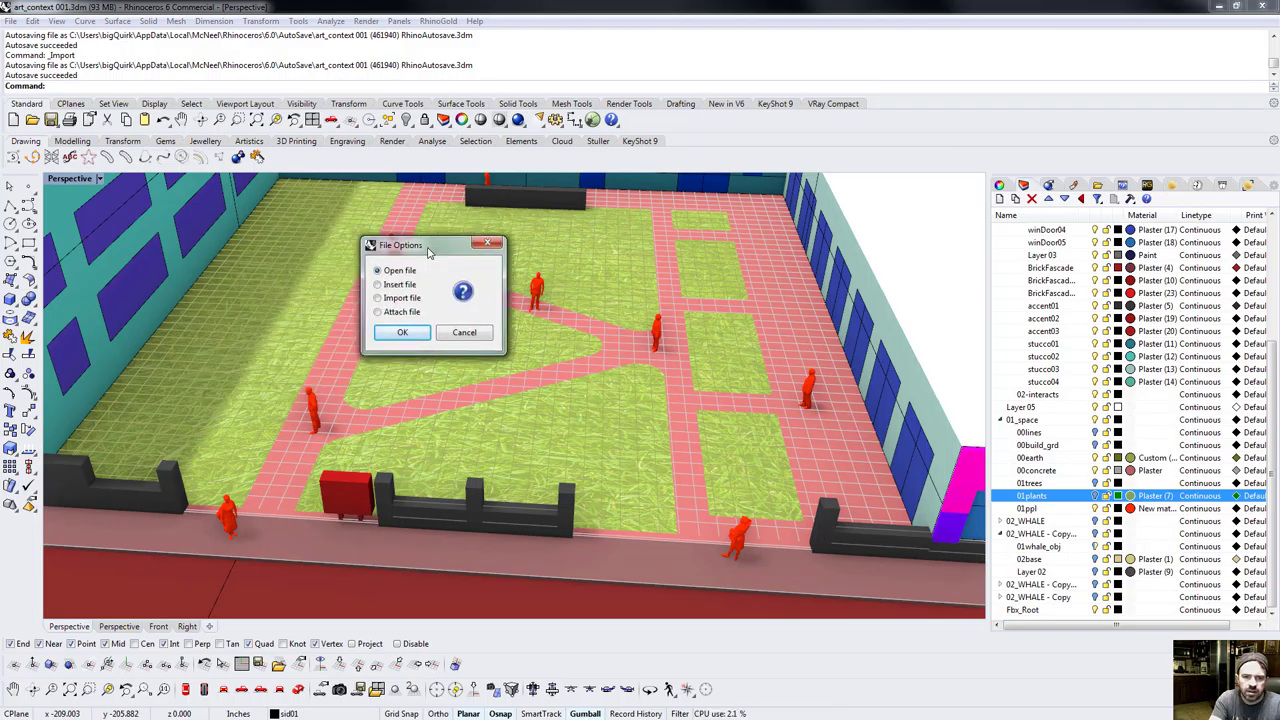
pyautogui.click(407, 333)
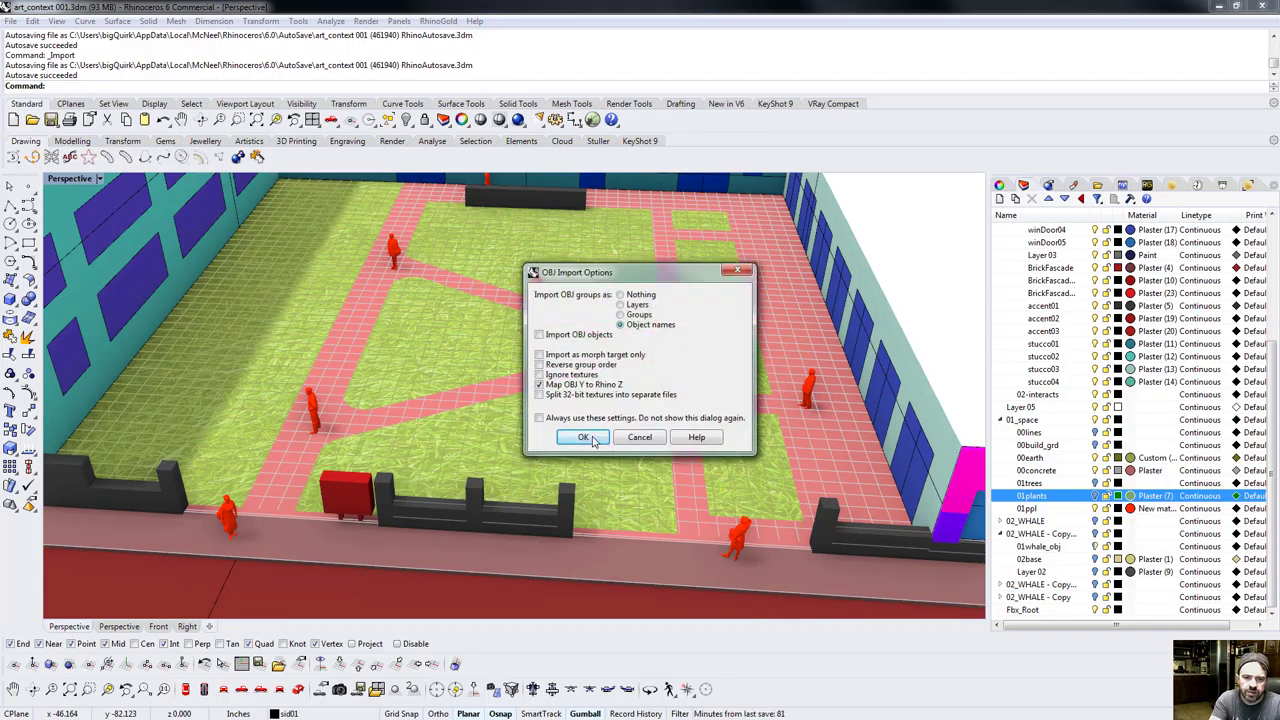
pyautogui.click(584, 437)
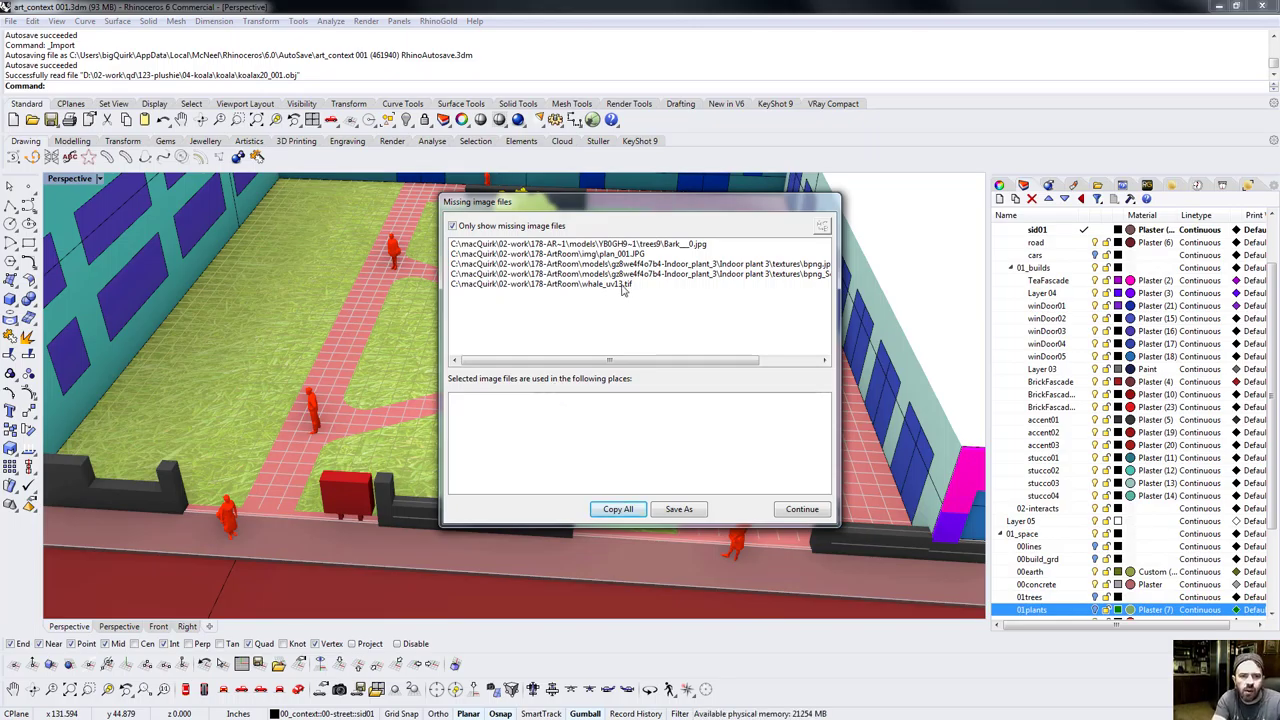
pyautogui.click(801, 510)
pyautogui.moveTo(725, 385); pyautogui.dragTo(707, 333, button='right')
pyautogui.click(533, 335)
pyautogui.write('vrays')
pyautogui.press('Escape')
pyautogui.click(660, 285)
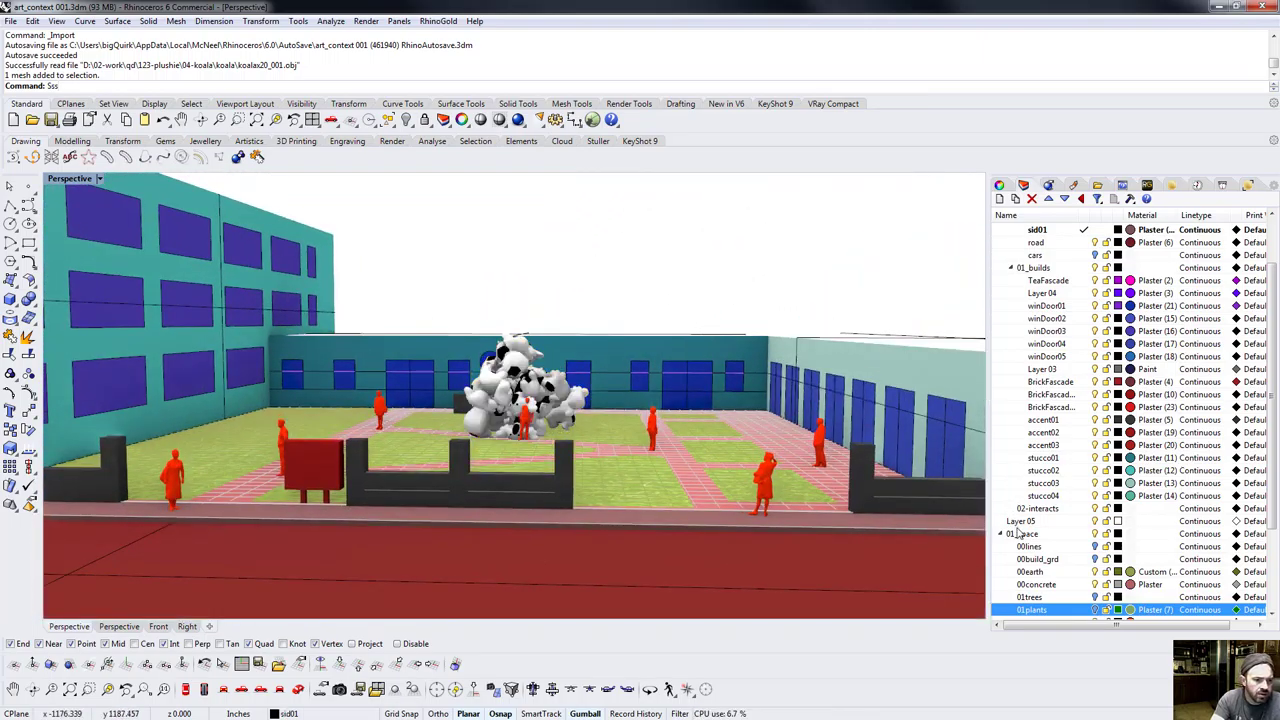
# Select one of the imported koala meshes and show its object properties to check its layer.
pyautogui.scroll(-3, 1033, 563)
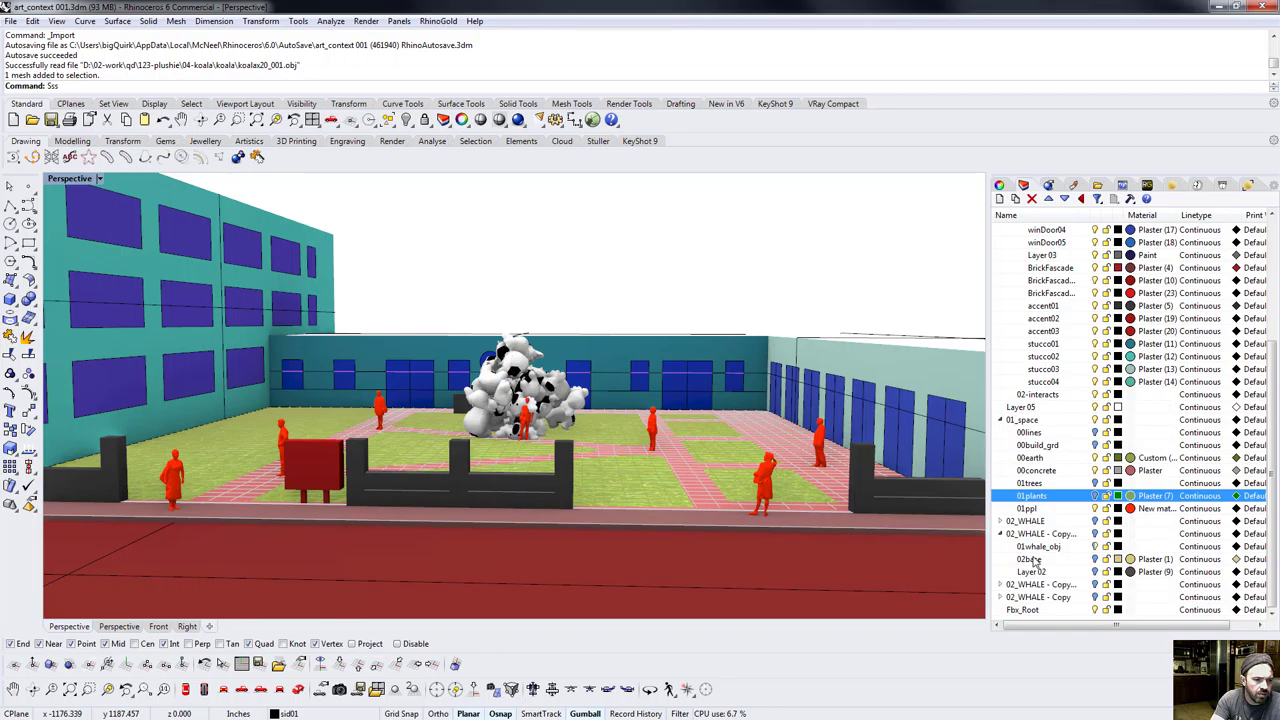
pyautogui.click(569, 406)
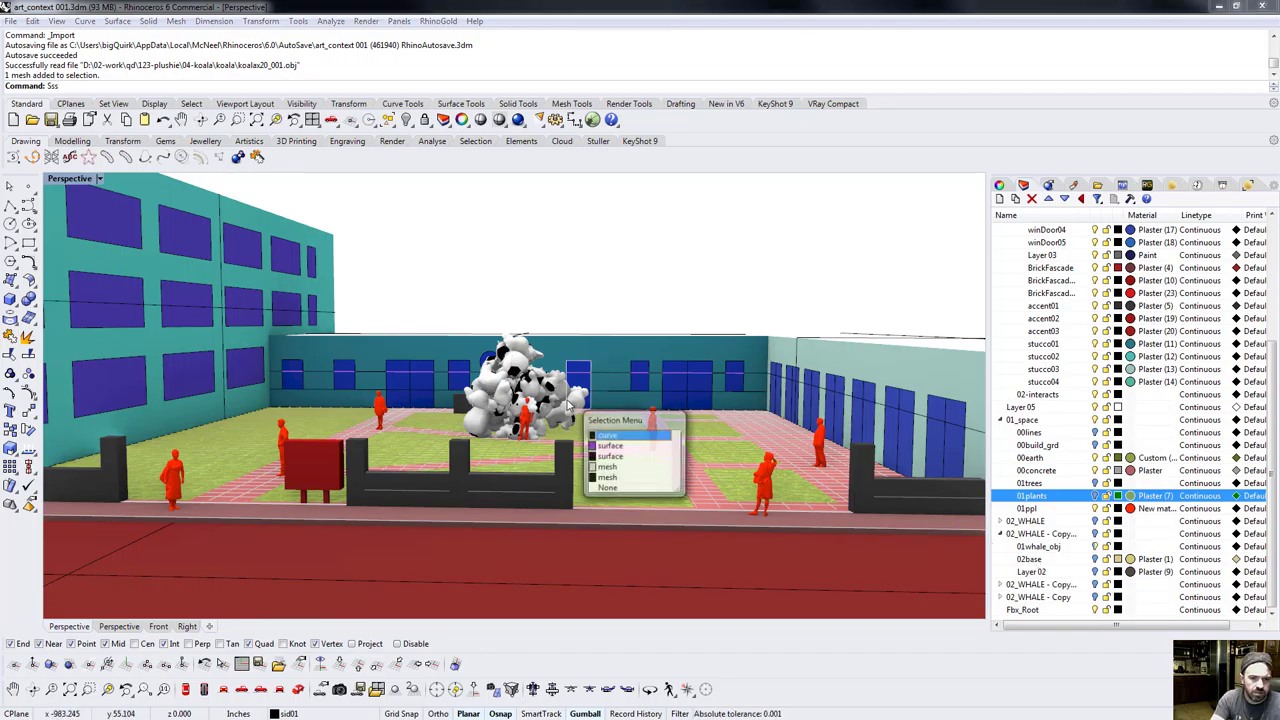
pyautogui.click(548, 381)
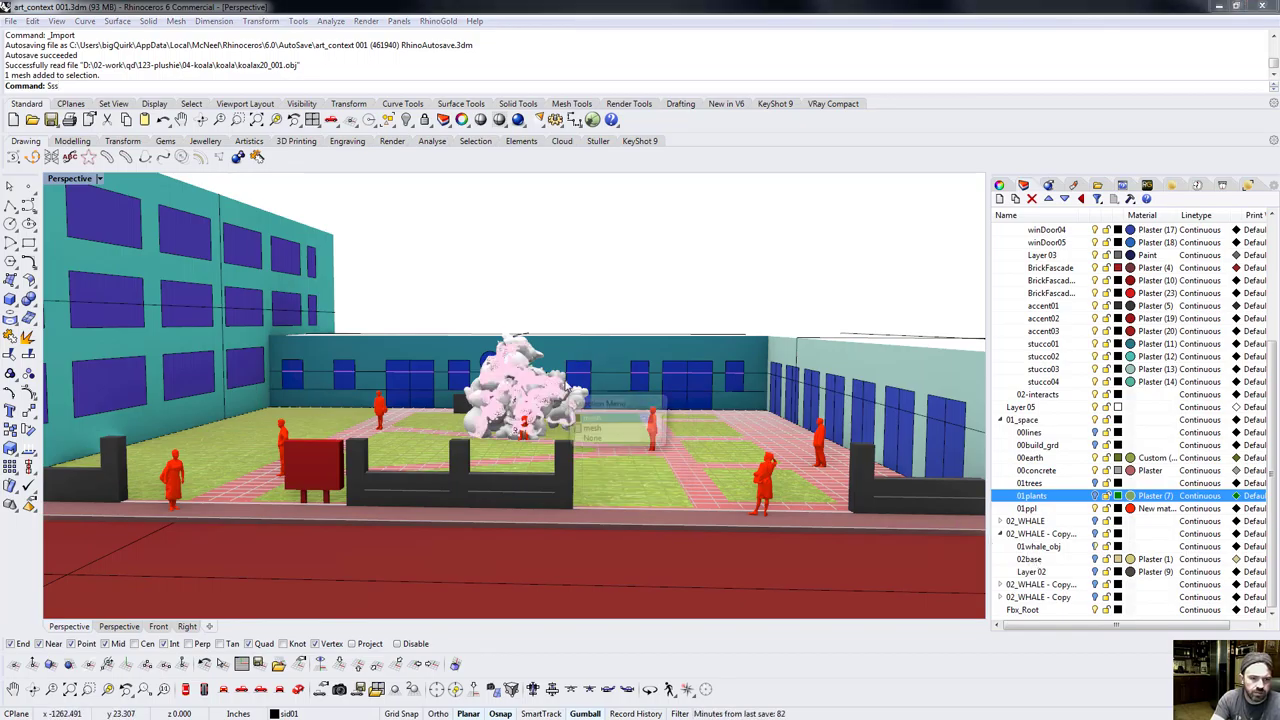
pyautogui.click(999, 187)
pyautogui.click(999, 186)
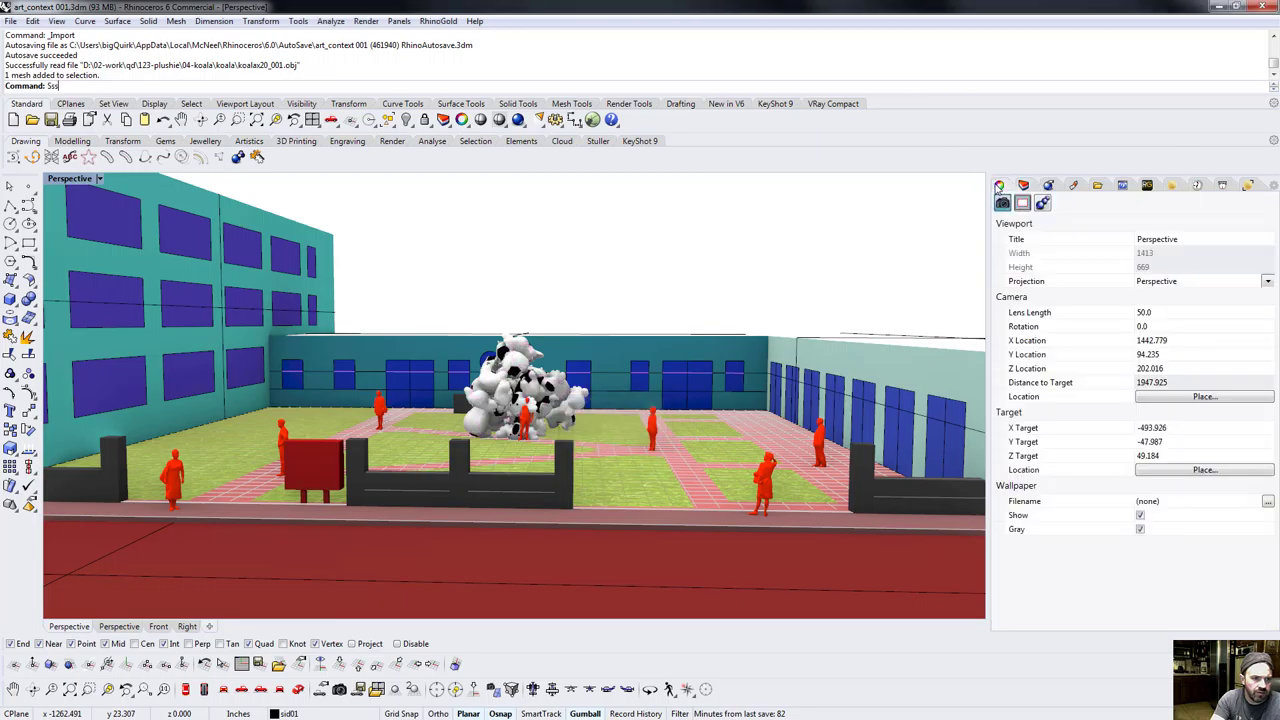
pyautogui.click(506, 394)
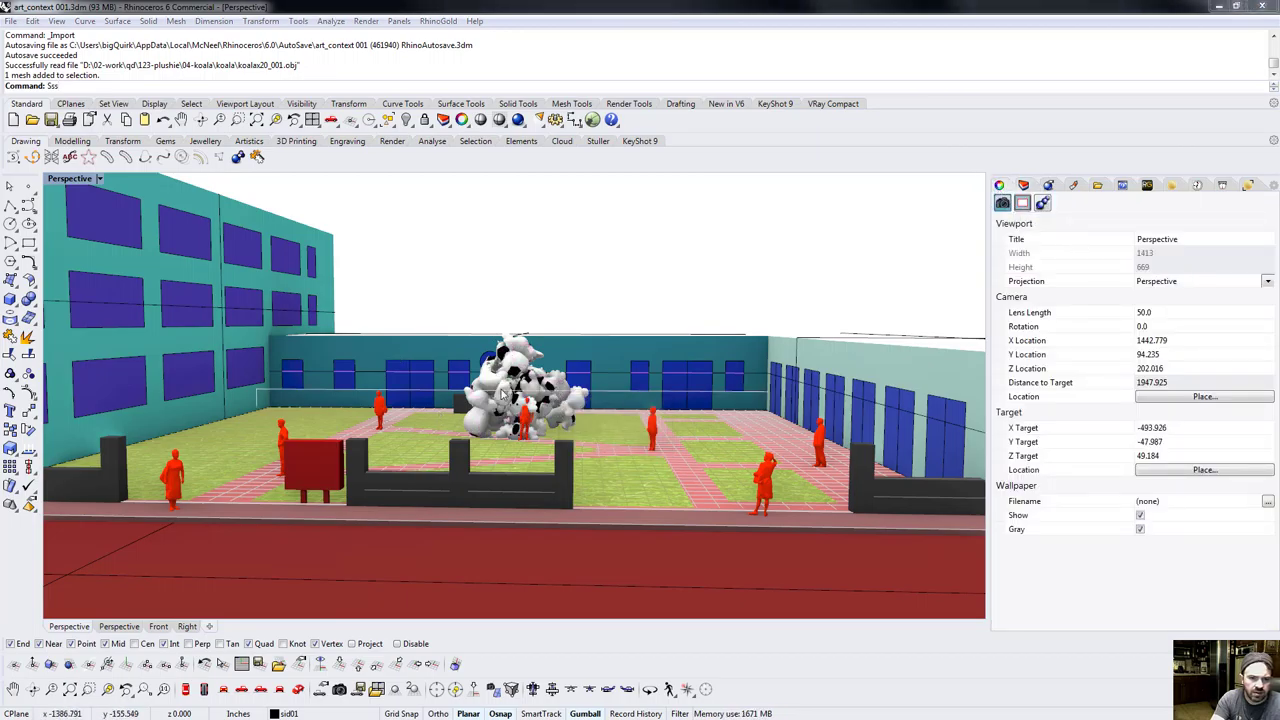
pyautogui.click(504, 391)
pyautogui.click(501, 387)
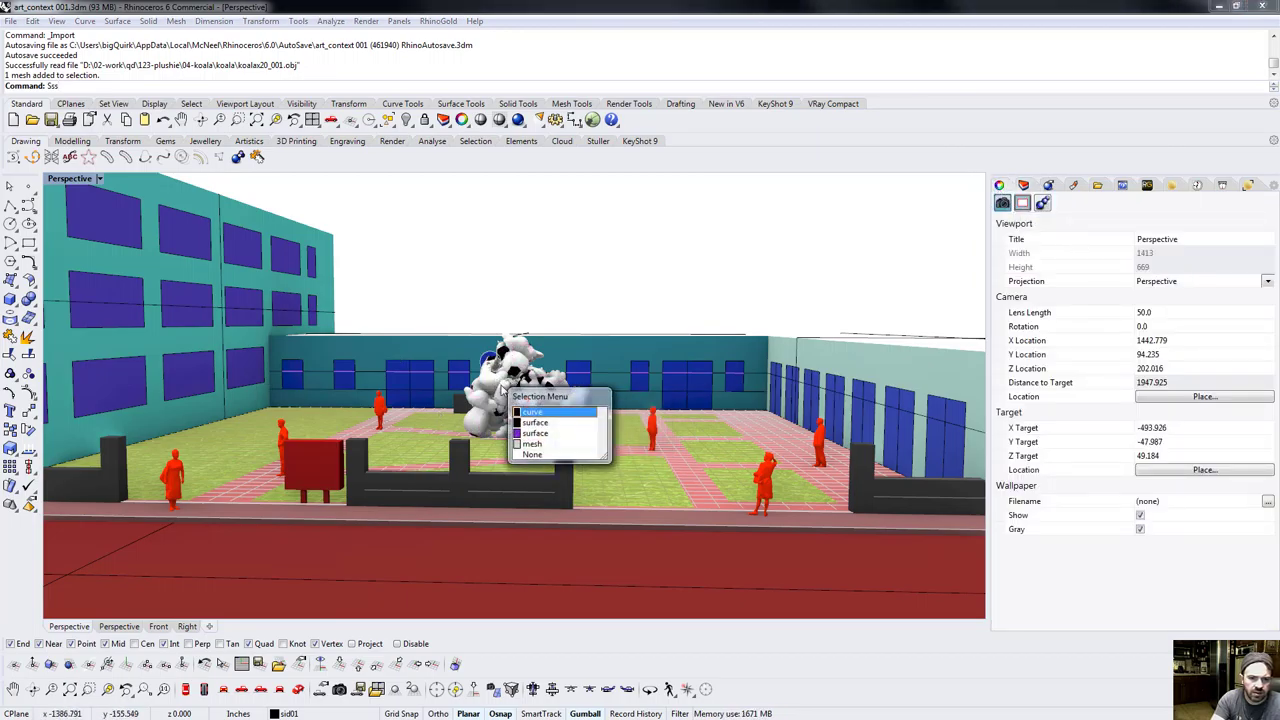
pyautogui.click(532, 443)
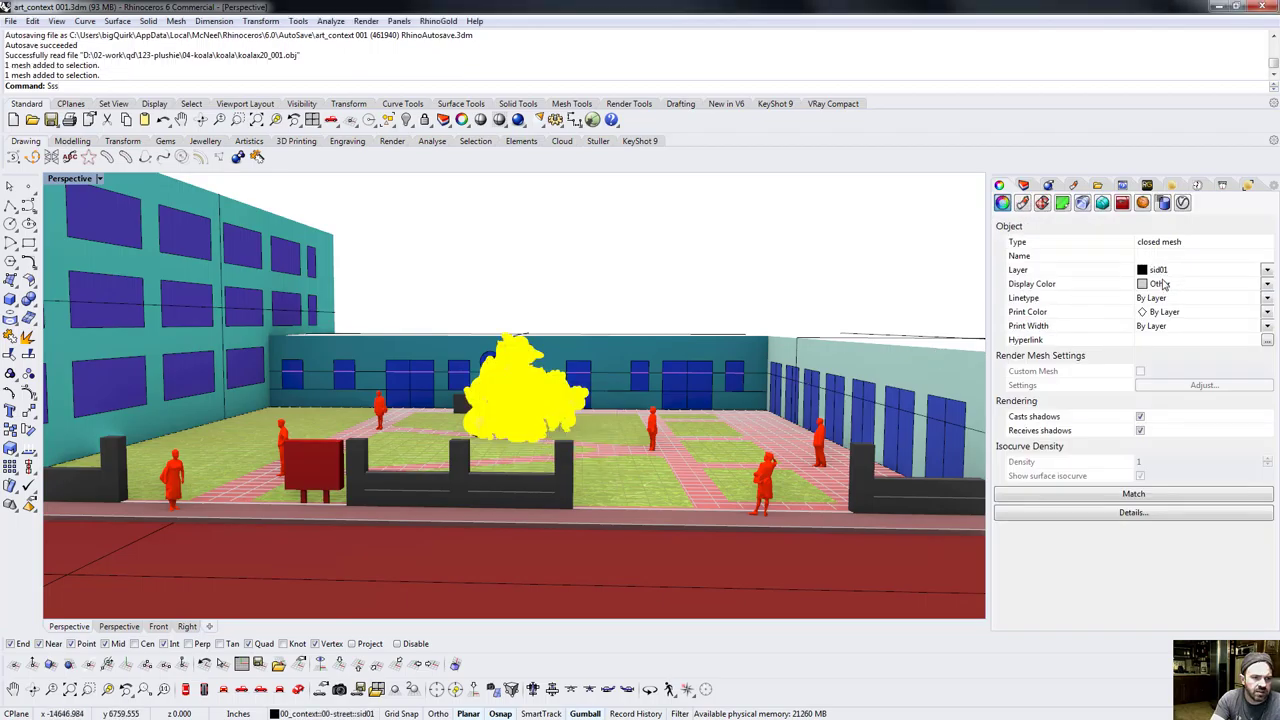
# Select both closed meshes of the imported koala pile, leaving the building geometry out of the selection.
pyautogui.scroll(5, 520, 370)
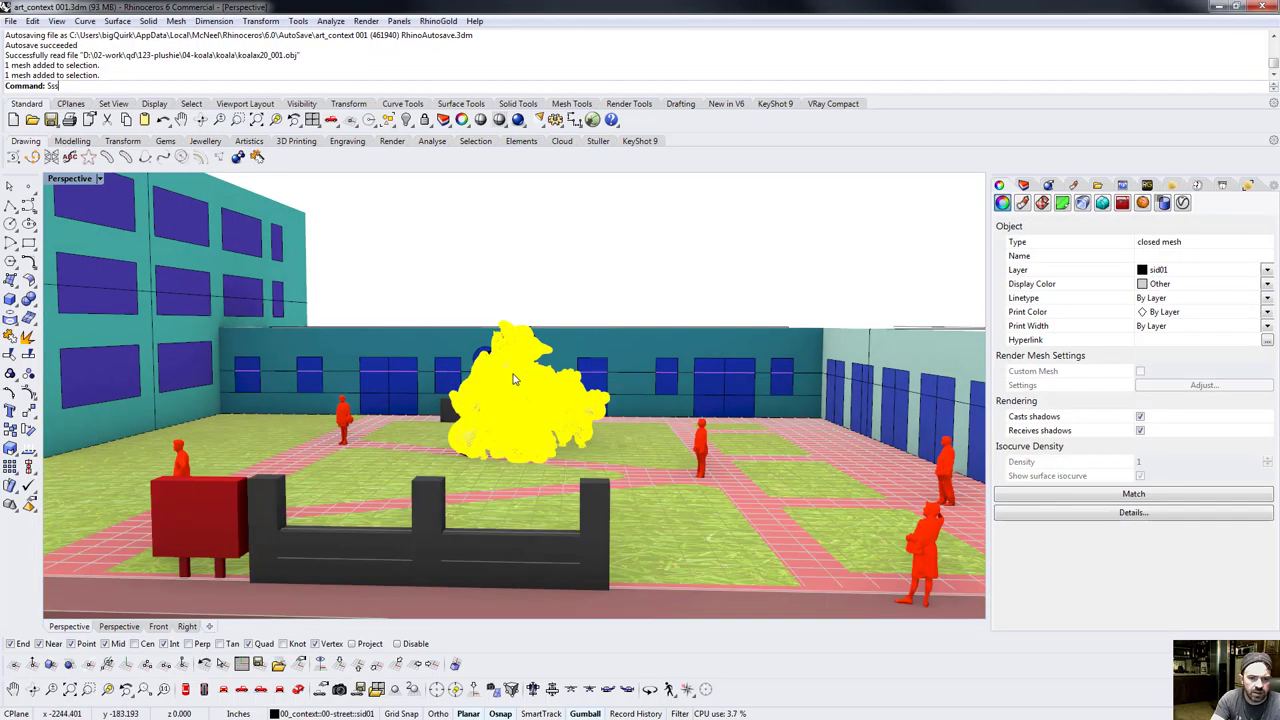
pyautogui.keyDown('shift'); pyautogui.click(441, 453); pyautogui.keyUp('shift')
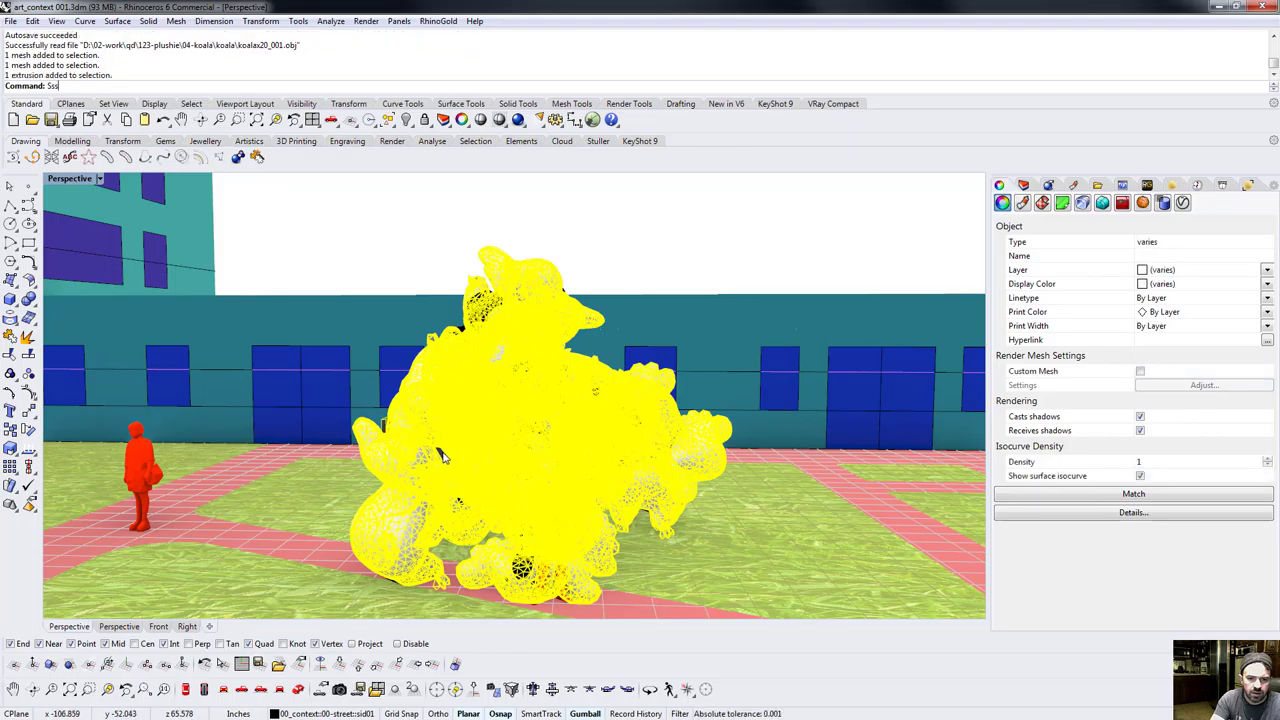
pyautogui.moveTo(442, 453); pyautogui.dragTo(553, 377, button='right')
pyautogui.click(215, 271)
pyautogui.click(184, 330)
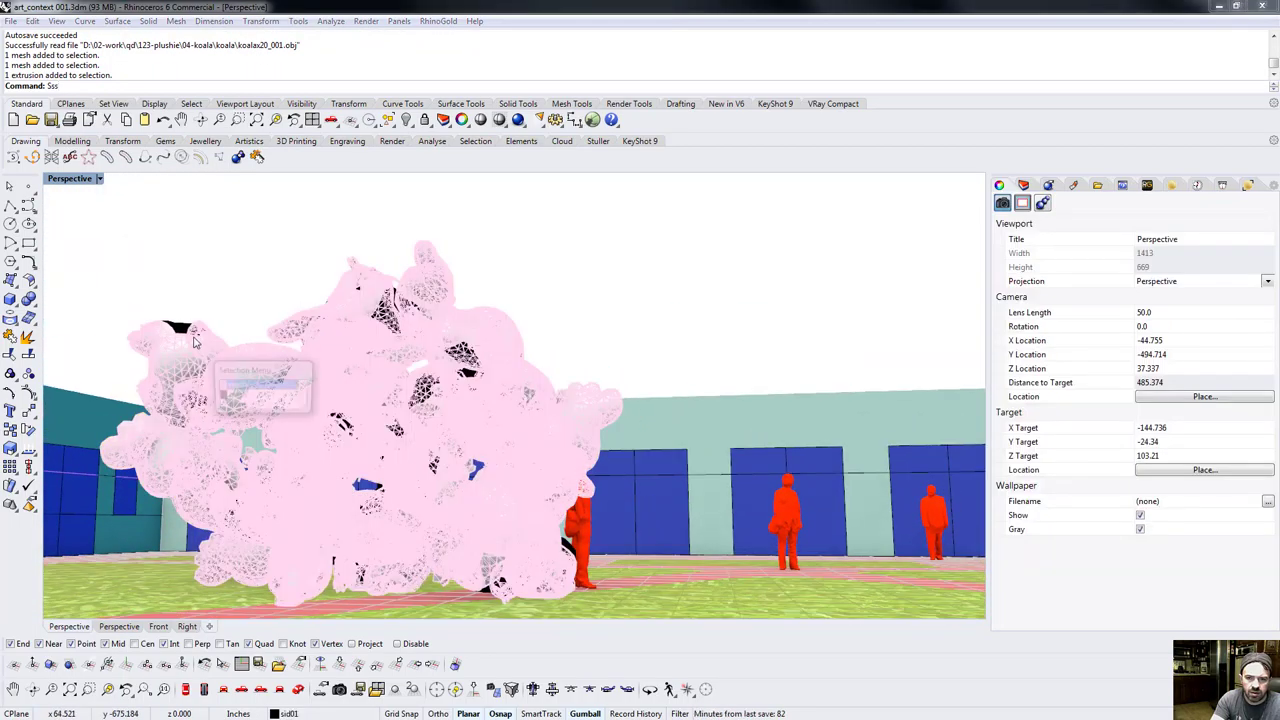
pyautogui.click(234, 396)
pyautogui.keyDown('shift'); pyautogui.click(145, 340); pyautogui.keyUp('shift')
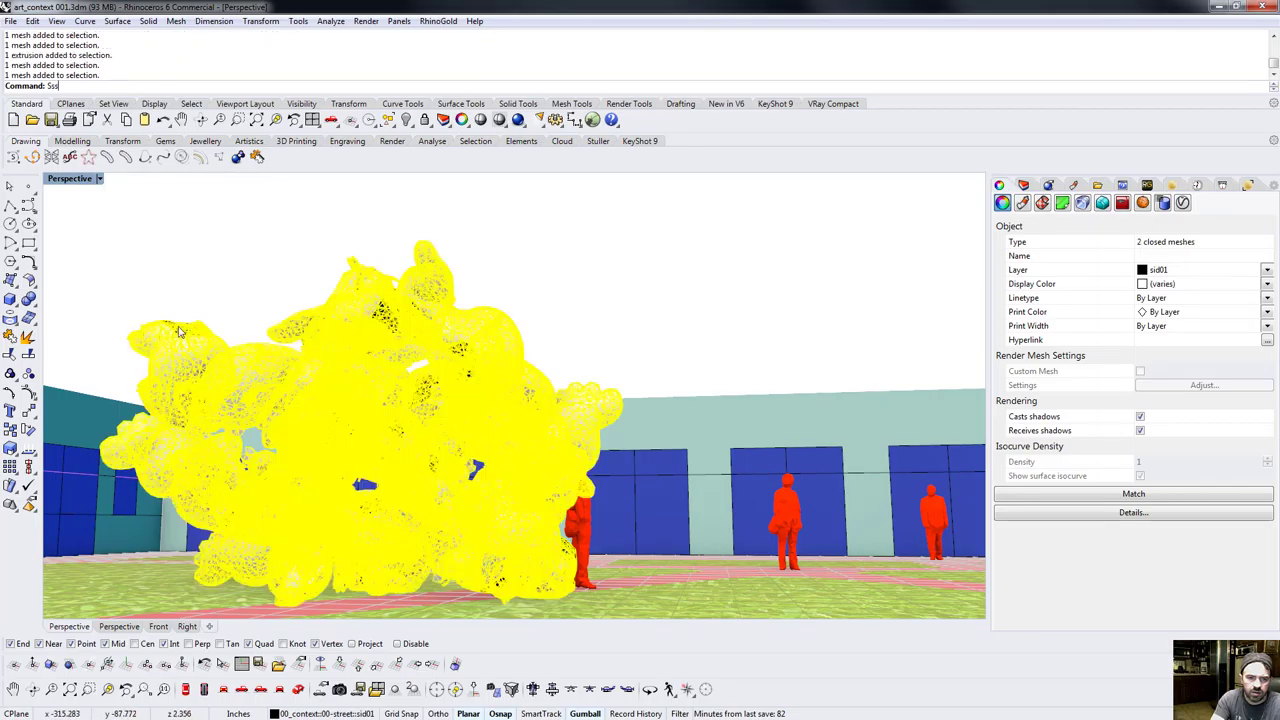
# Create two new layers named koalaA and KoalaB after Fbx_Root.
pyautogui.click(1022, 185)
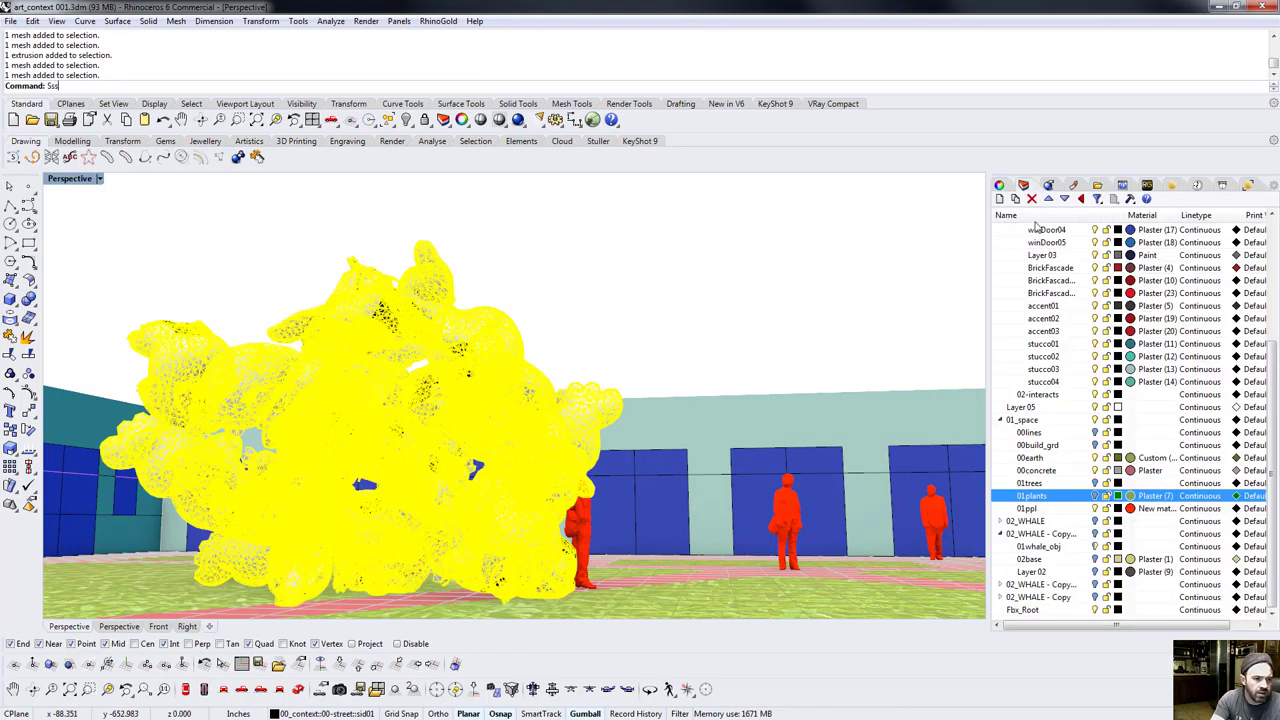
pyautogui.click(1042, 610)
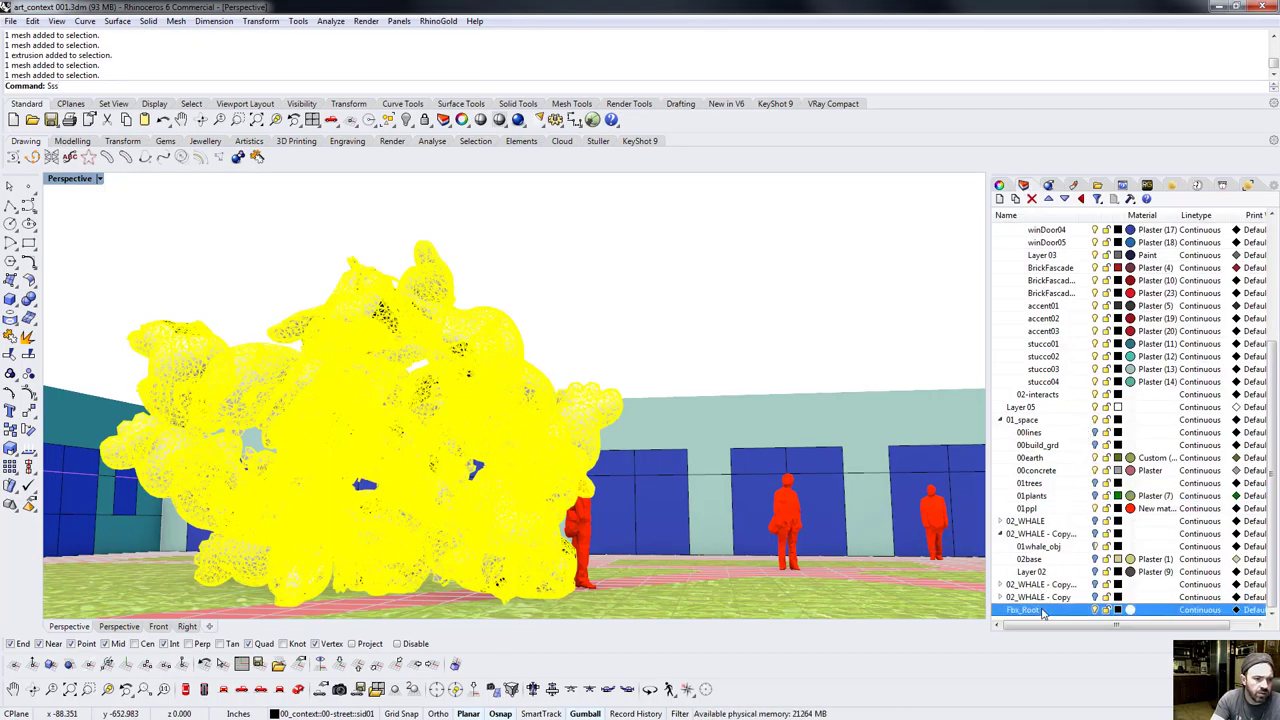
pyautogui.click(999, 198)
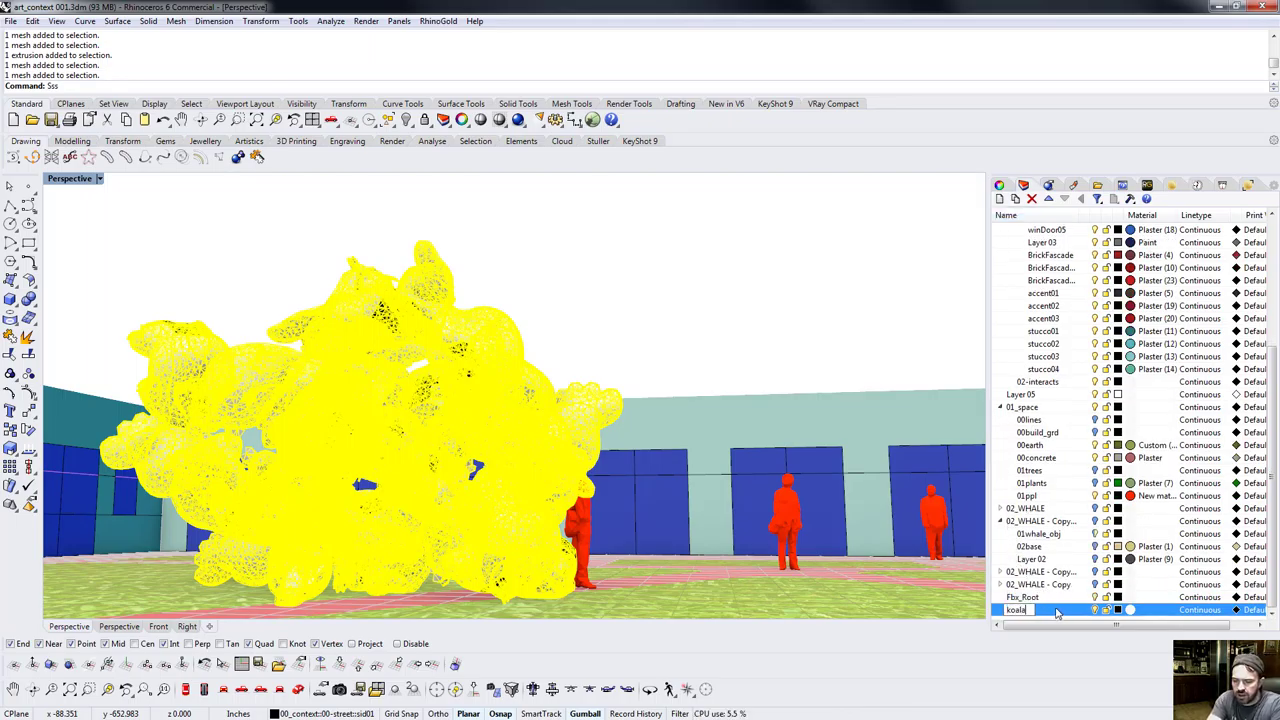
pyautogui.click(999, 198)
pyautogui.write('Koa')
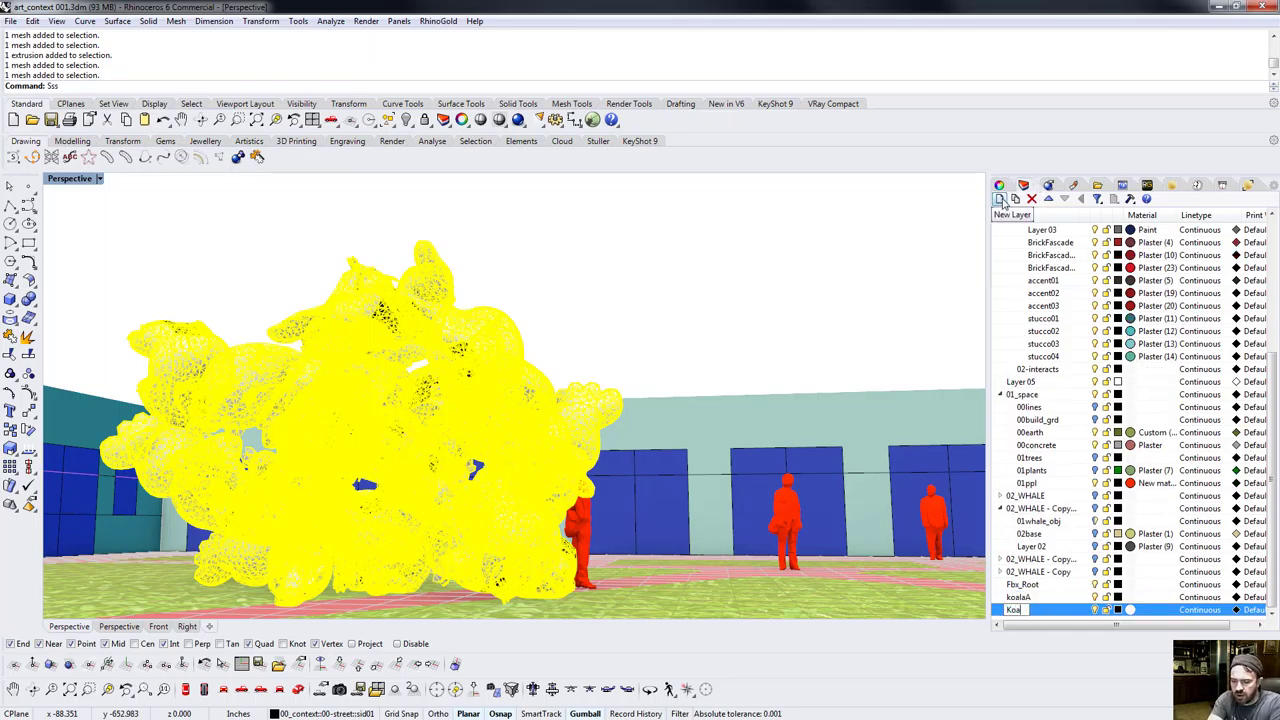
pyautogui.write('laB')
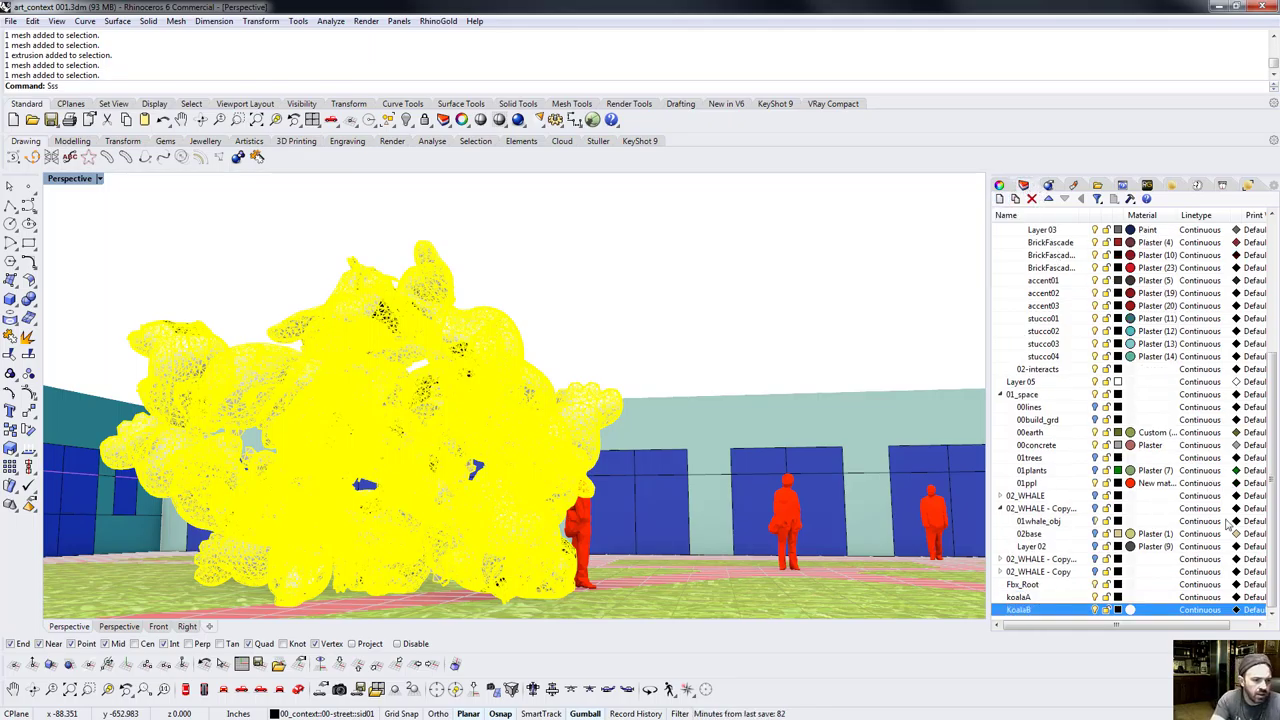
# Assign the koalaA layer a Plaster material in muted green, RGB 139, 159, 118.
pyautogui.click(1130, 597)
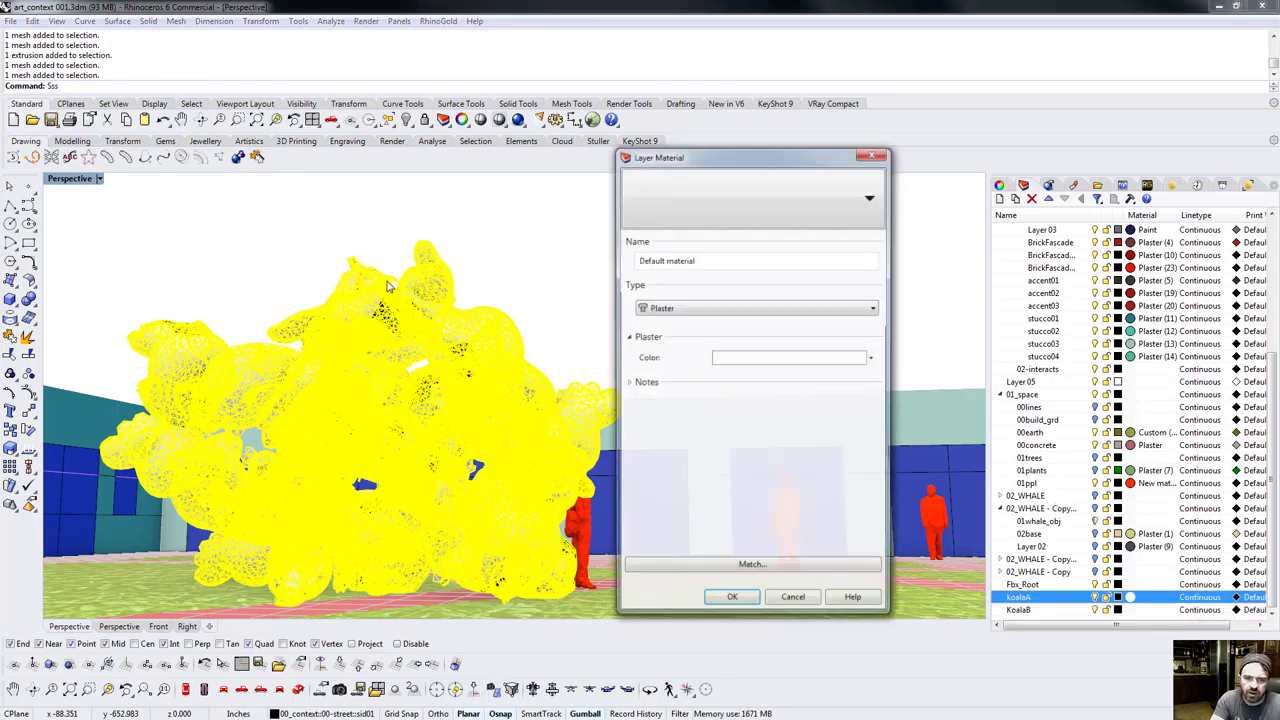
pyautogui.click(758, 360)
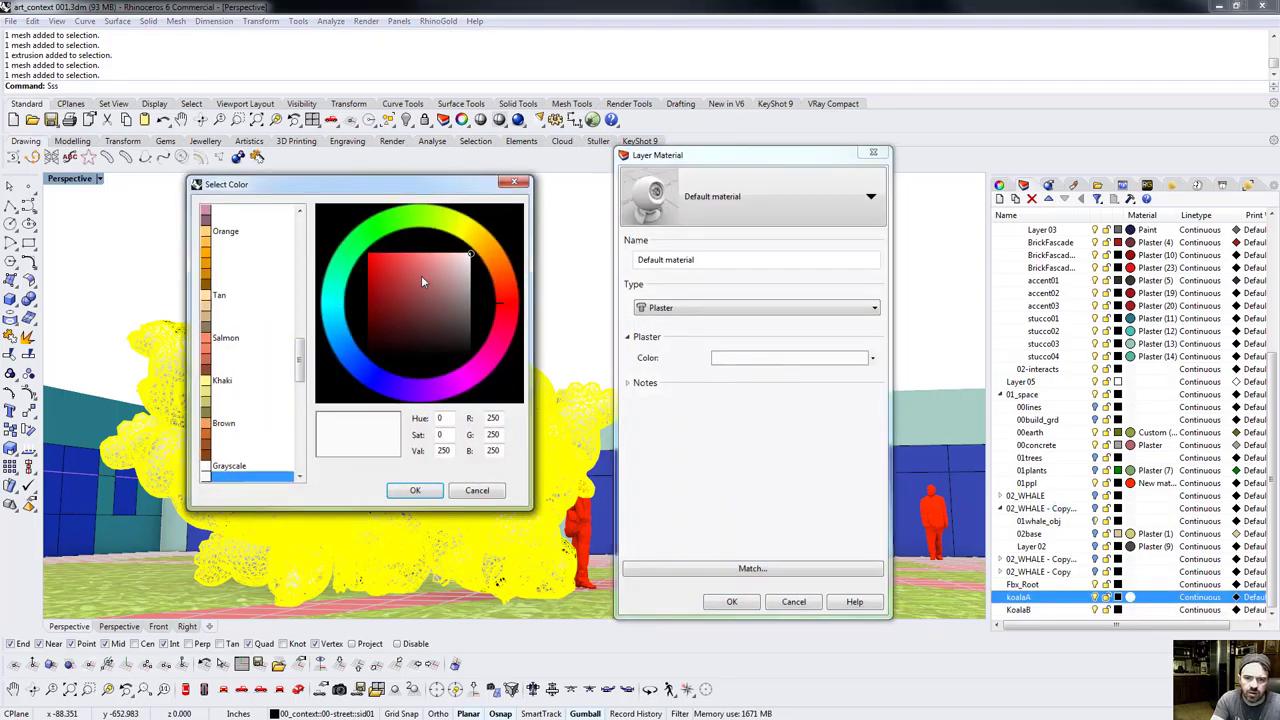
pyautogui.click(443, 290)
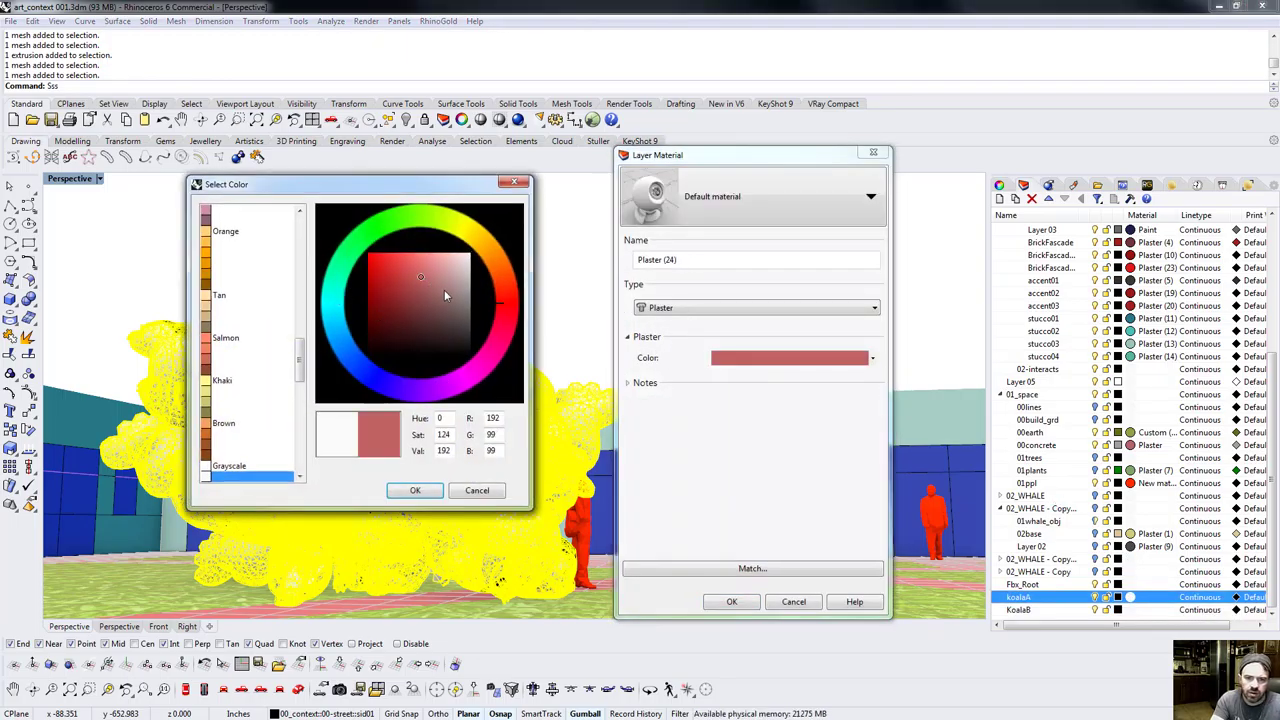
pyautogui.click(422, 222)
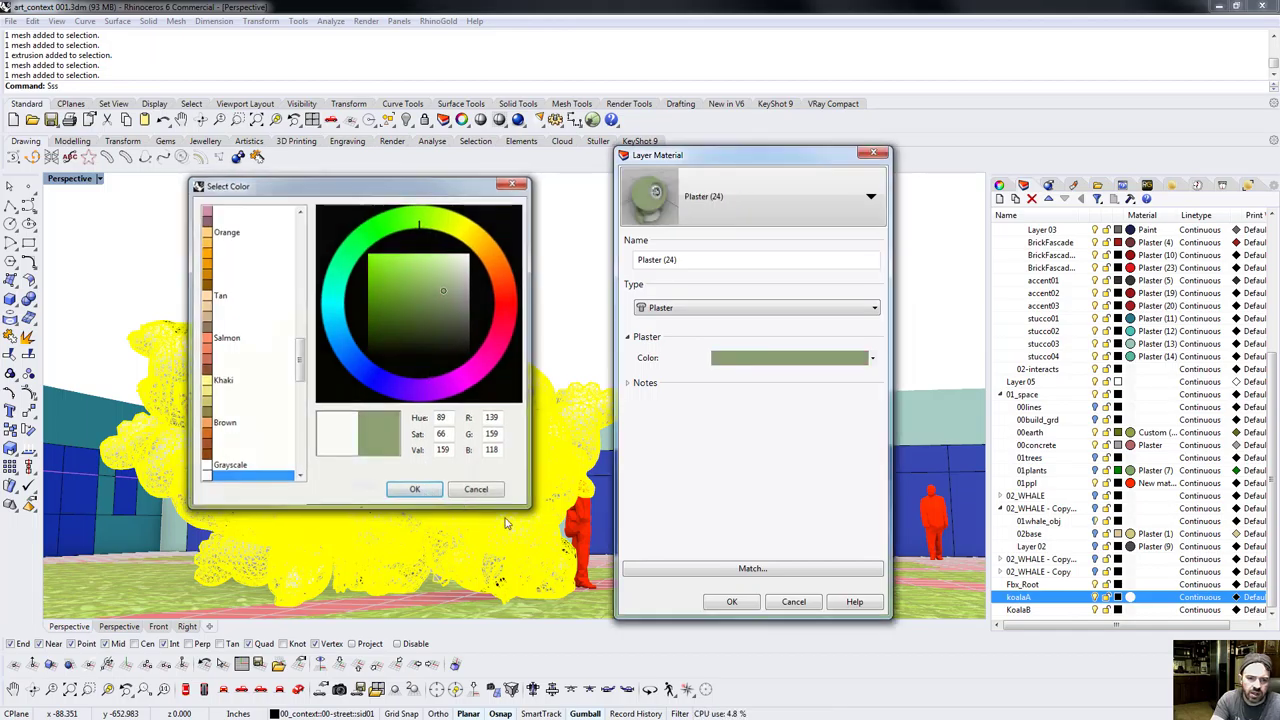
pyautogui.click(417, 490)
pyautogui.click(729, 602)
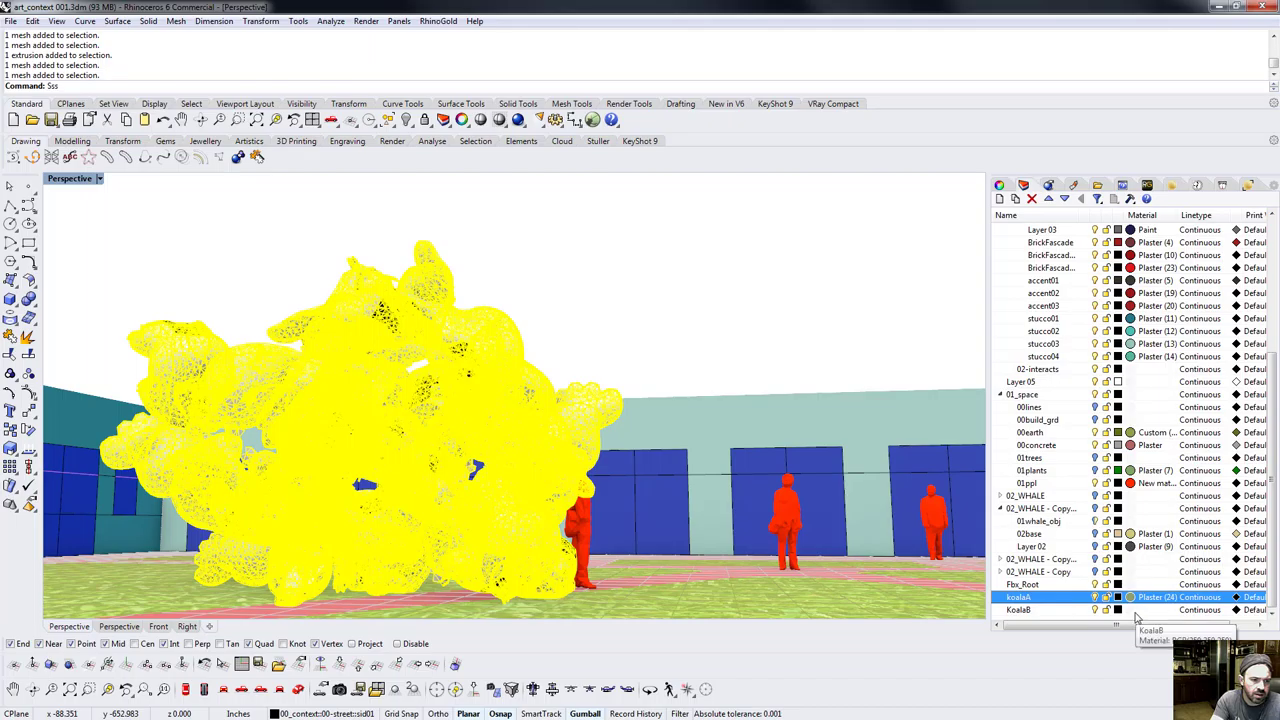
# Assign the KoalaB layer a Plaster material in a magenta-pink colour.
pyautogui.click(1131, 609)
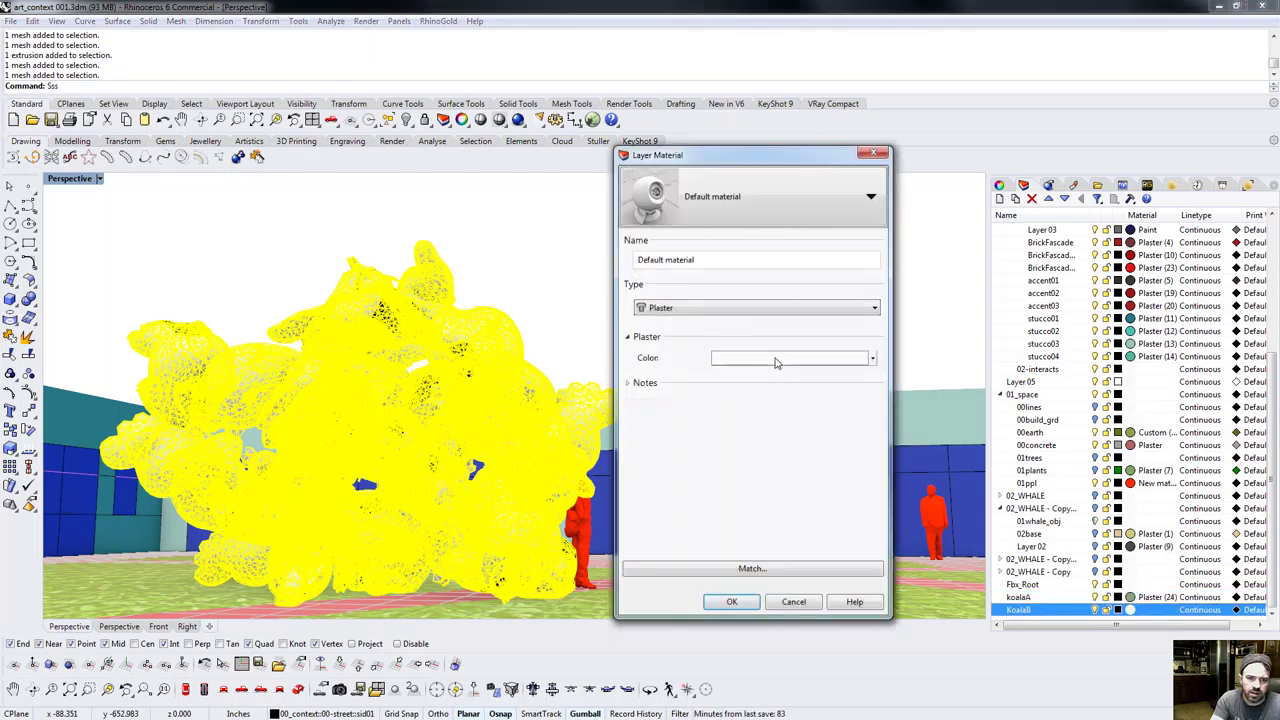
pyautogui.click(776, 362)
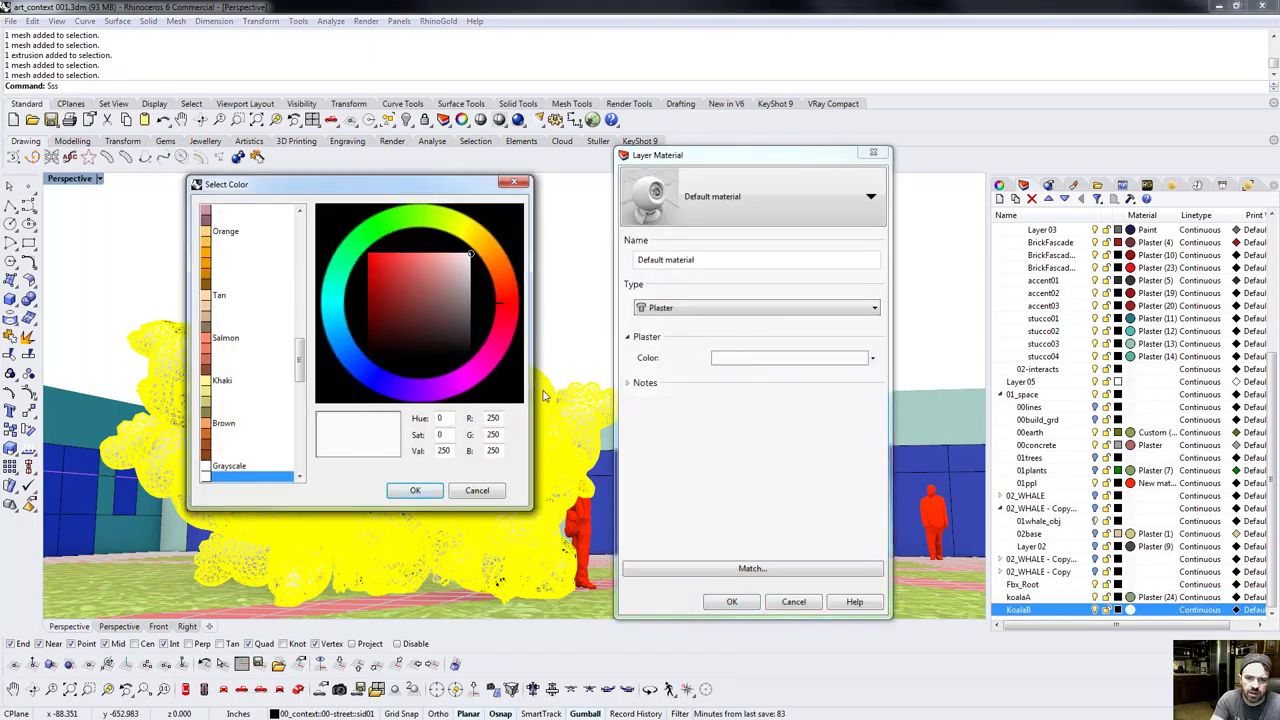
pyautogui.click(481, 363)
pyautogui.click(412, 279)
pyautogui.click(414, 491)
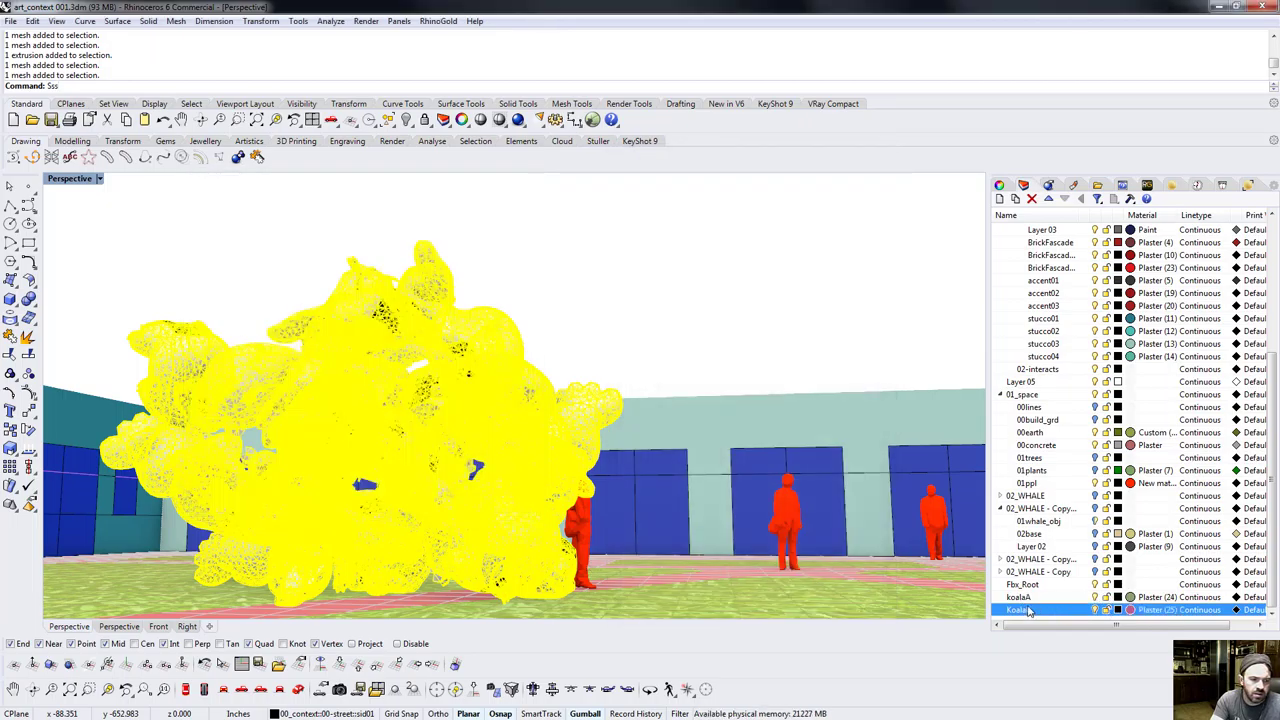
# Select only the white koala body mesh and move it to the KoalaB layer.
pyautogui.rightClick(1031, 611)
pyautogui.click(606, 312)
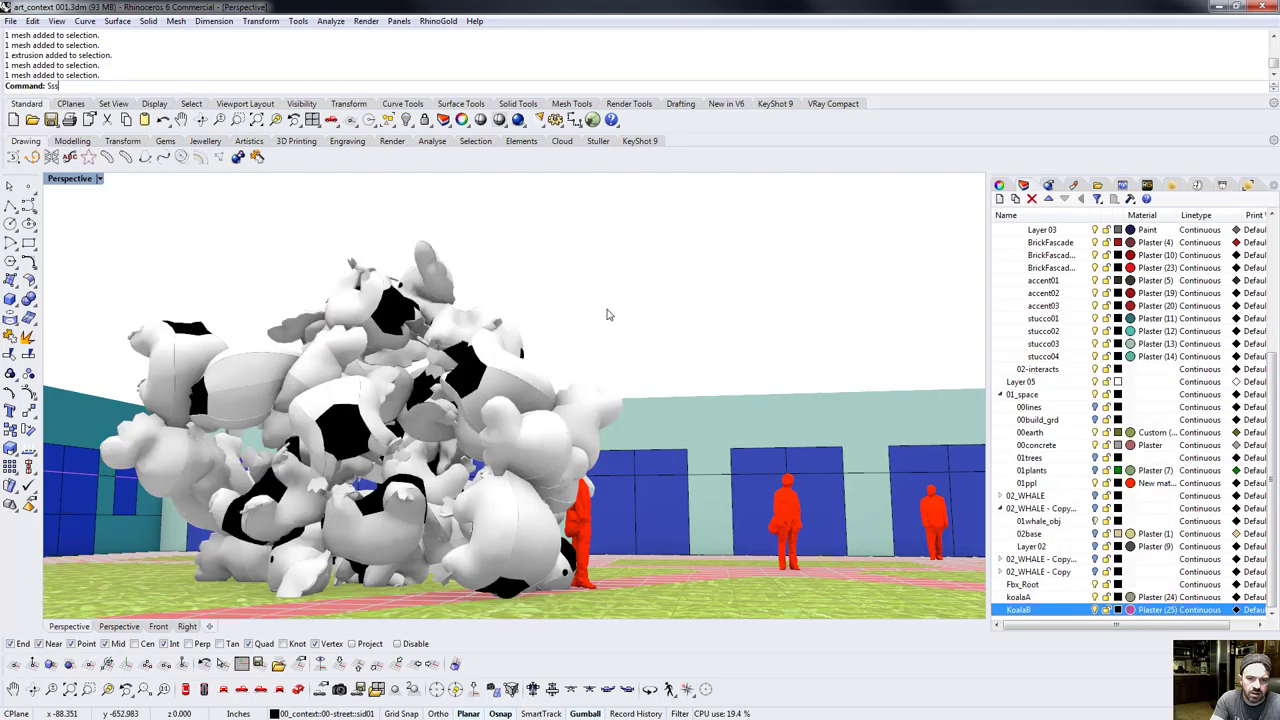
pyautogui.click(457, 325)
pyautogui.rightClick(1043, 615)
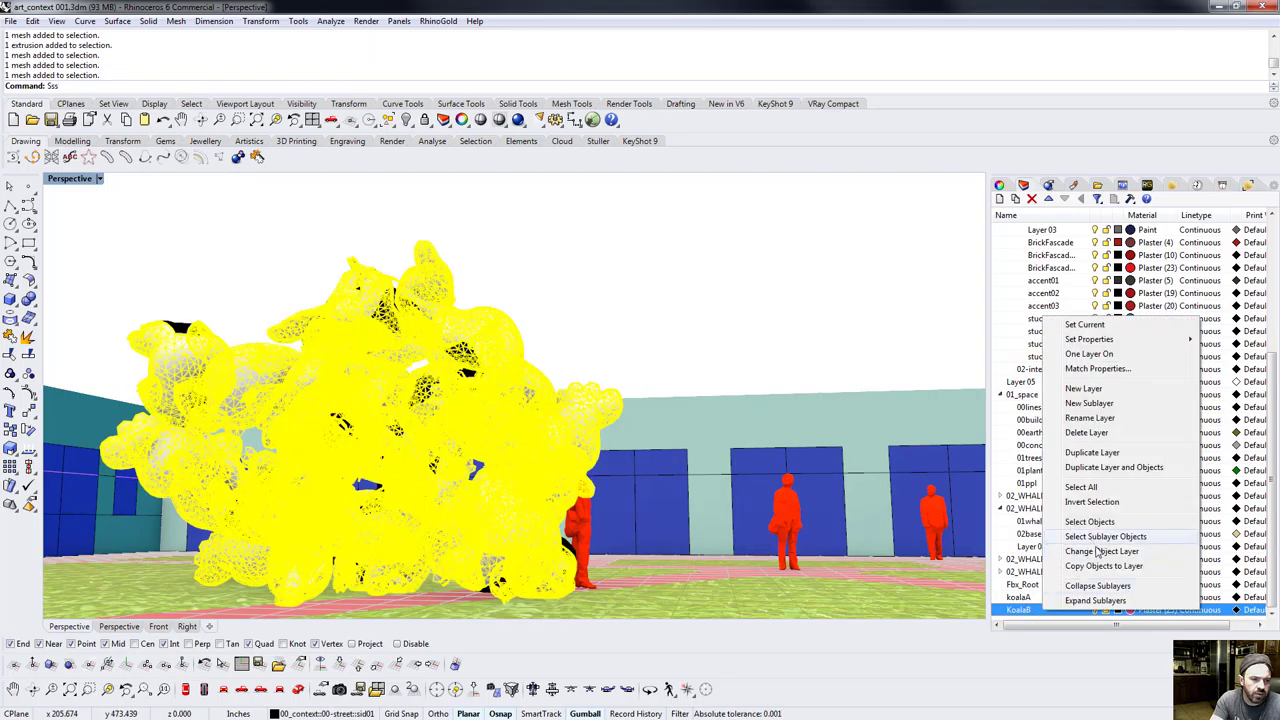
pyautogui.click(1100, 552)
# Select only the mesh with the black koala patches, move it to the koalaA layer, and clear the selection.
pyautogui.click(1018, 597)
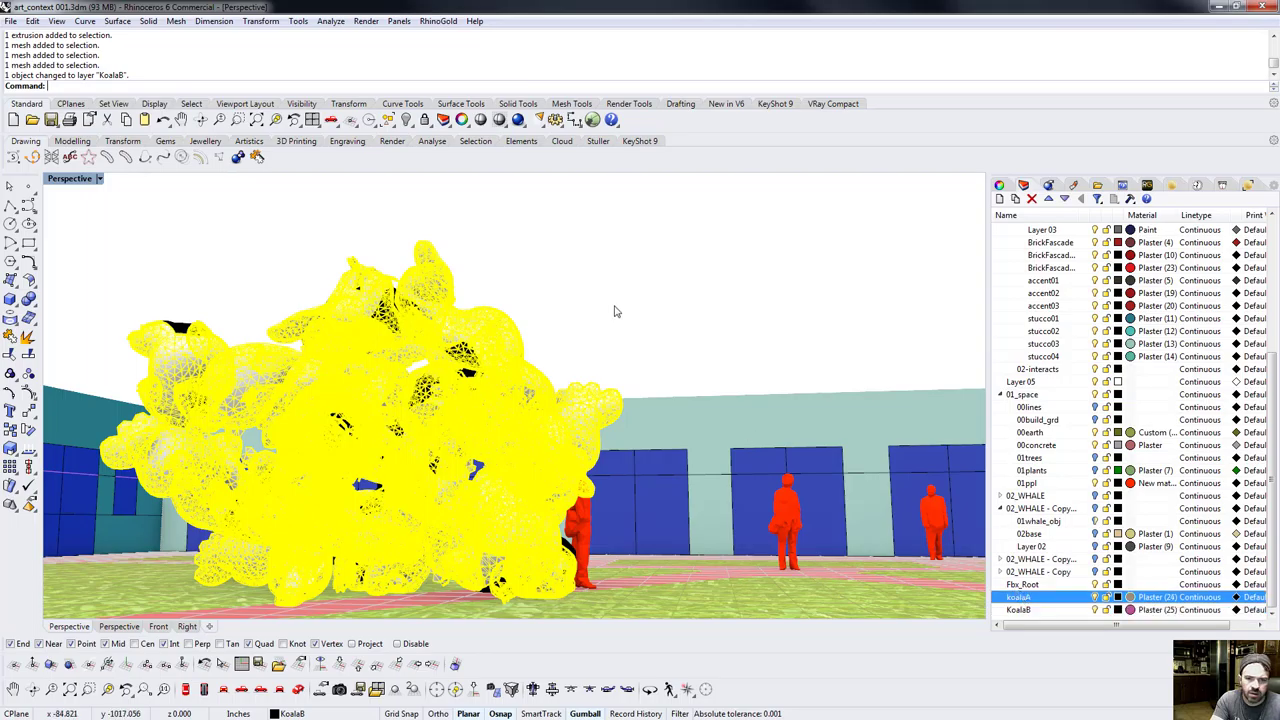
pyautogui.press('Escape')
pyautogui.click(462, 374)
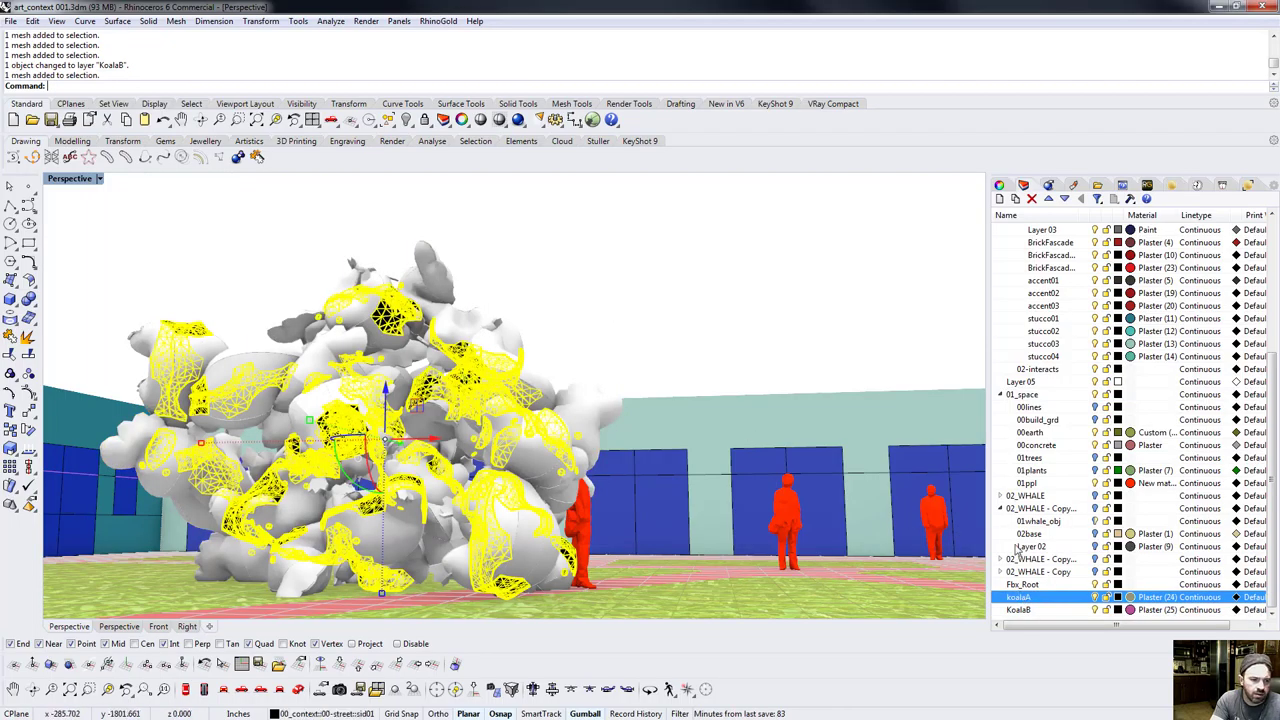
pyautogui.rightClick(1037, 600)
pyautogui.click(1070, 538)
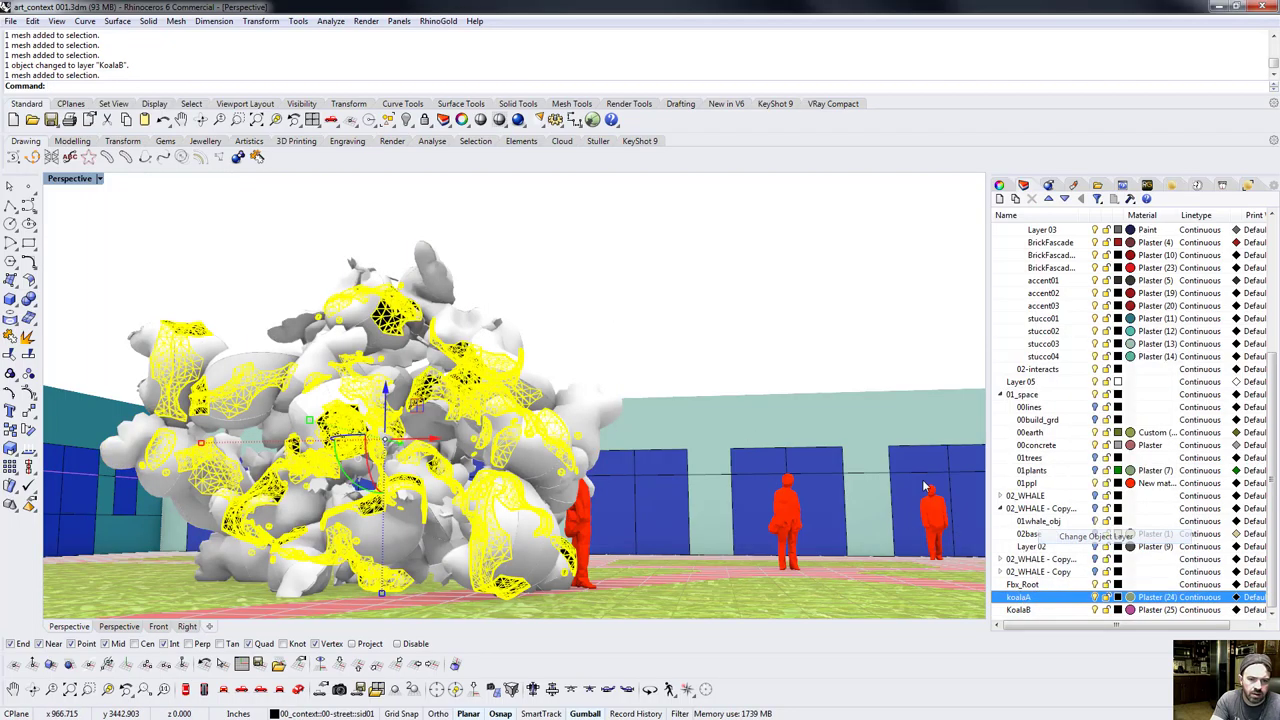
pyautogui.click(552, 273)
# Select both koala meshes in the courtyard and group them.
pyautogui.moveTo(572, 273)
pyautogui.mouseDown(button='right')
pyautogui.moveTo(517, 320)
pyautogui.moveTo(322, 341)
pyautogui.moveTo(555, 395)
pyautogui.mouseUp(button='right')
pyautogui.scroll(-5, 517, 320)
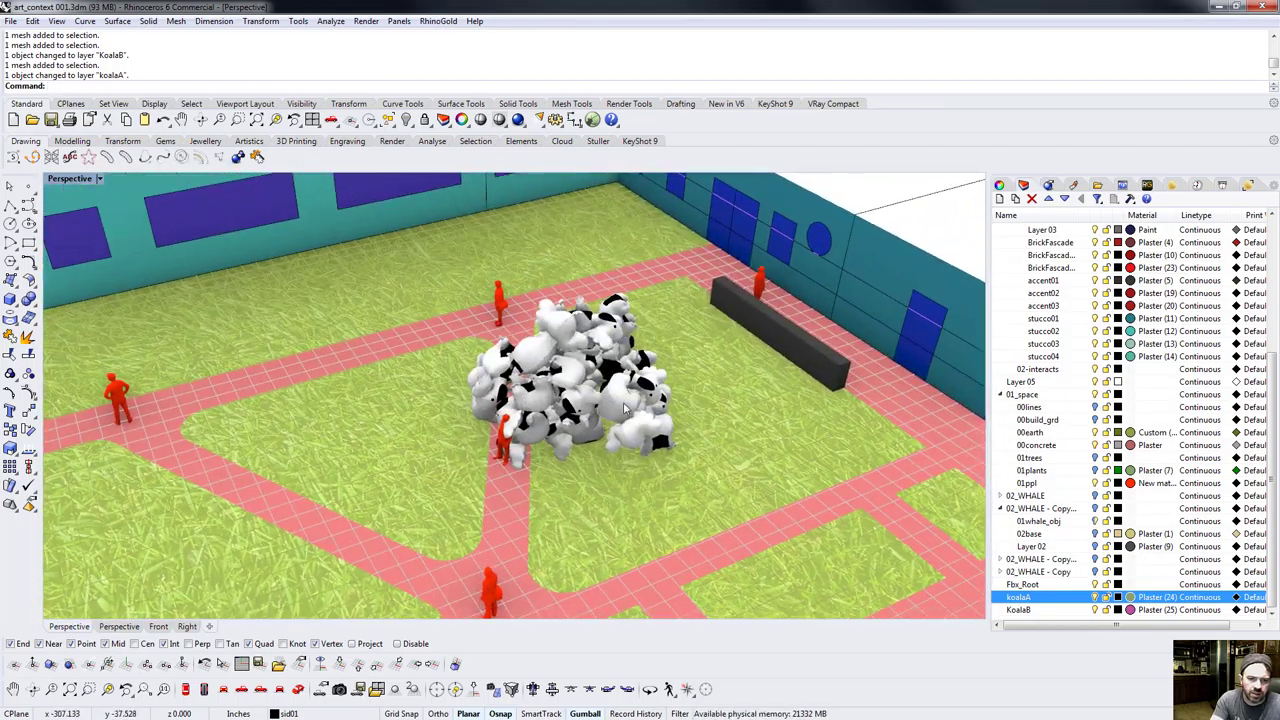
pyautogui.click(558, 398)
pyautogui.keyDown('shift'); pyautogui.click(506, 357); pyautogui.keyUp('shift')
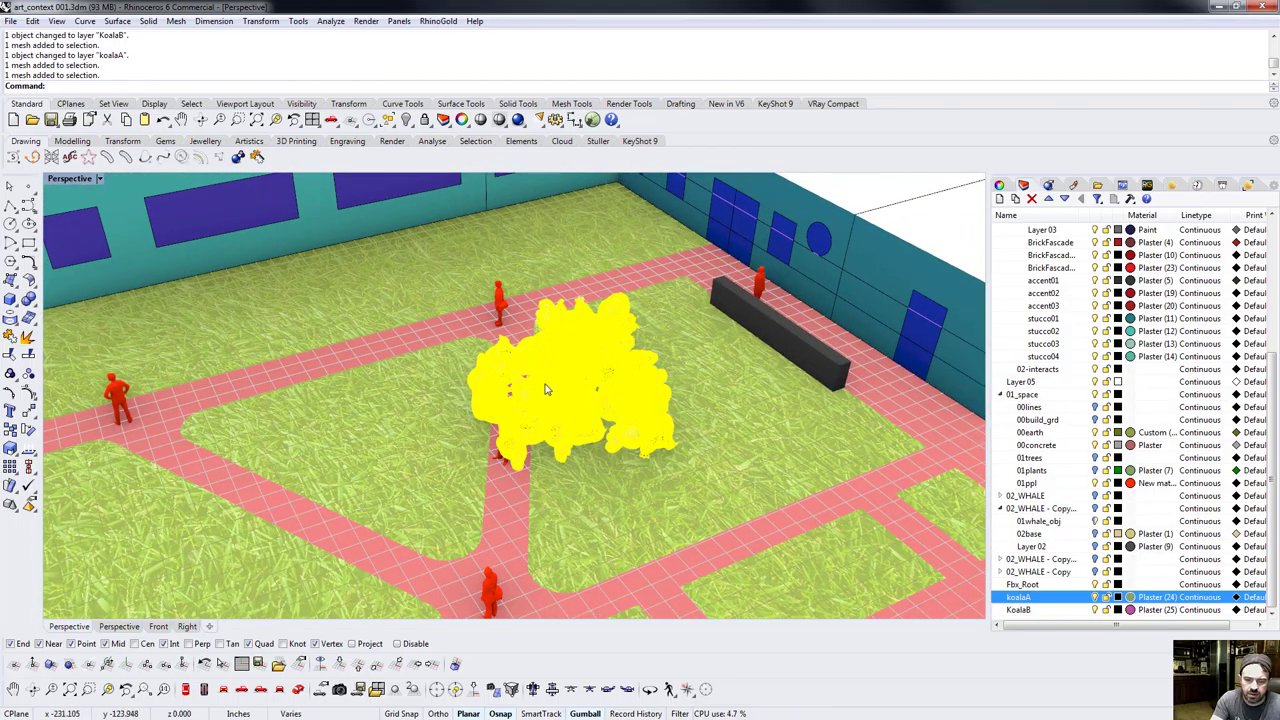
pyautogui.hotkey('ctrl', 'g')
# Relocate the koala group's distant gumball closer to the courtyard model without moving the meshes.
pyautogui.moveTo(614, 400); pyautogui.dragTo(586, 426, button='right')
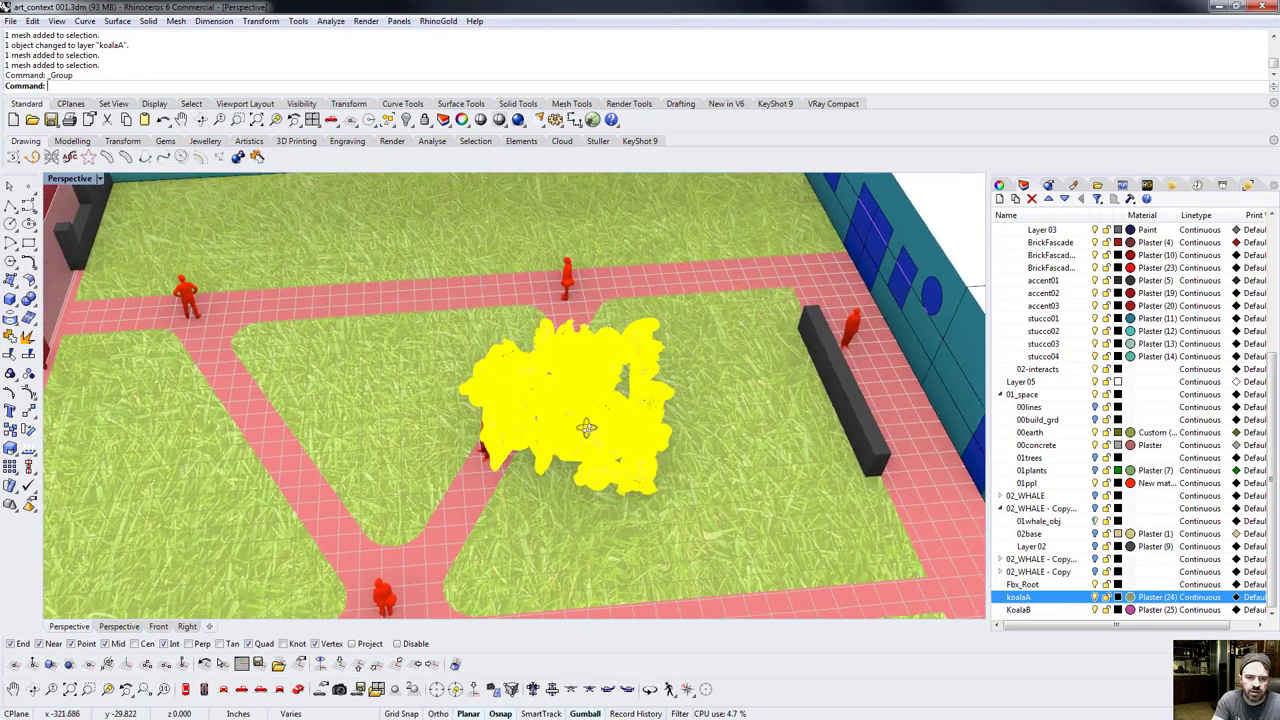
pyautogui.scroll(-10, 597, 425)
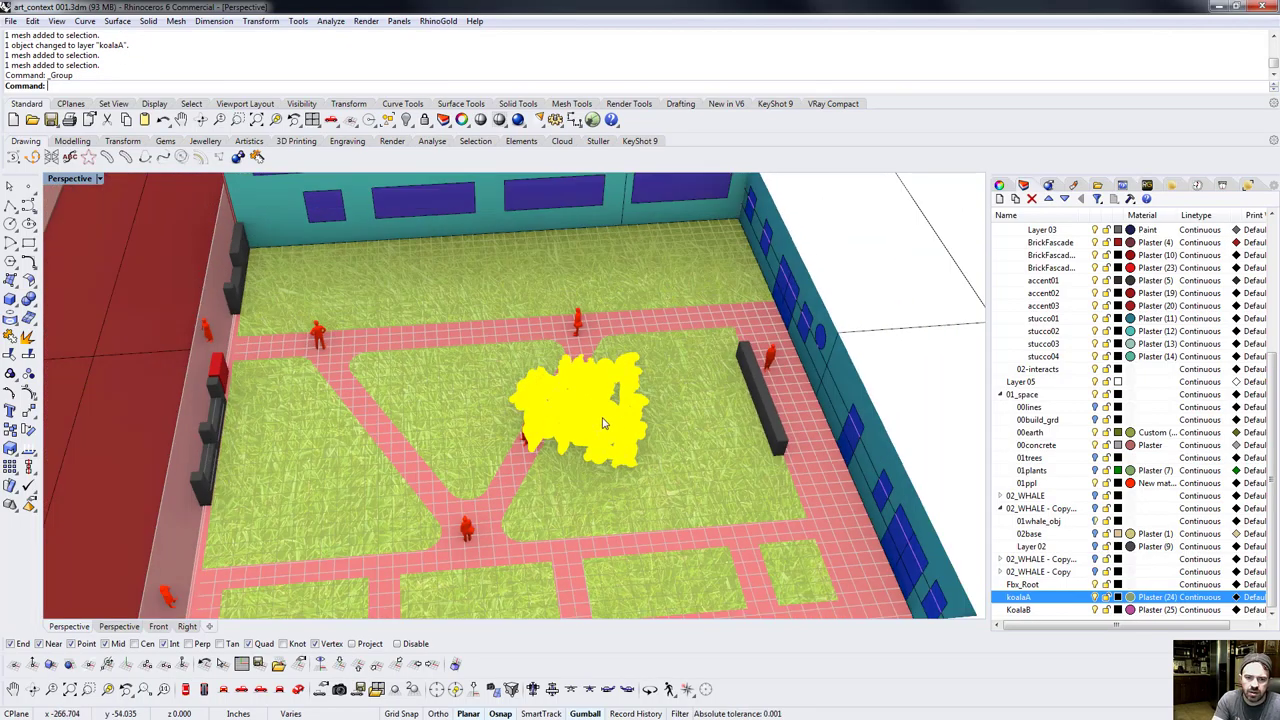
pyautogui.scroll(-8, 597, 425)
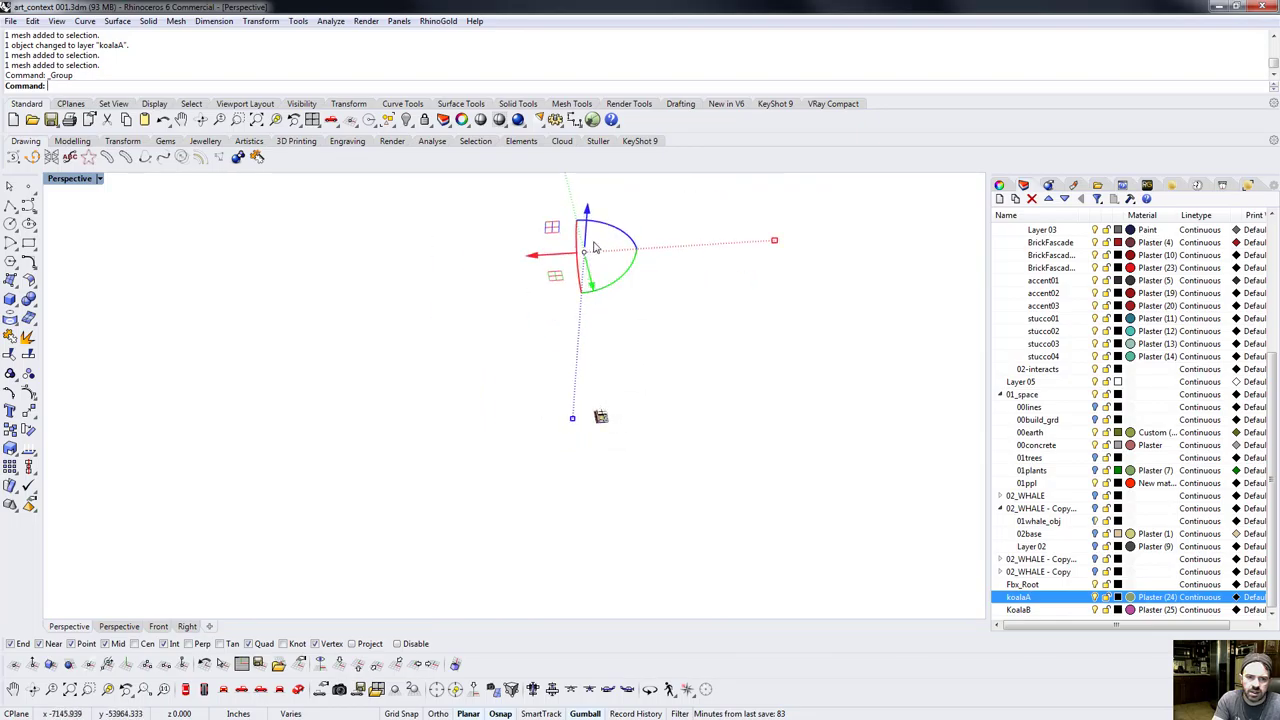
pyautogui.press('ctrl')
pyautogui.keyDown('ctrl'); pyautogui.moveTo(584, 370); pyautogui.dragTo(585, 396); pyautogui.keyUp('ctrl')
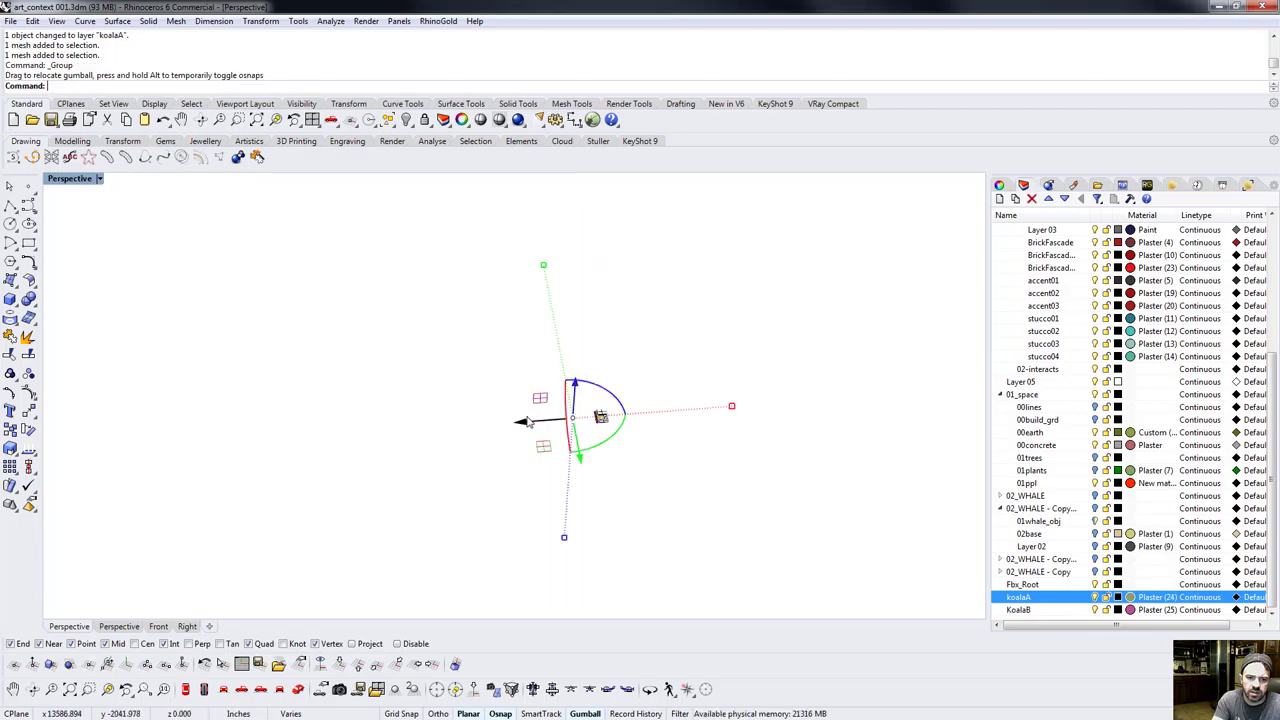
pyautogui.press('ctrl')
pyautogui.moveTo(559, 423); pyautogui.dragTo(552, 420)
pyautogui.write('ZS')
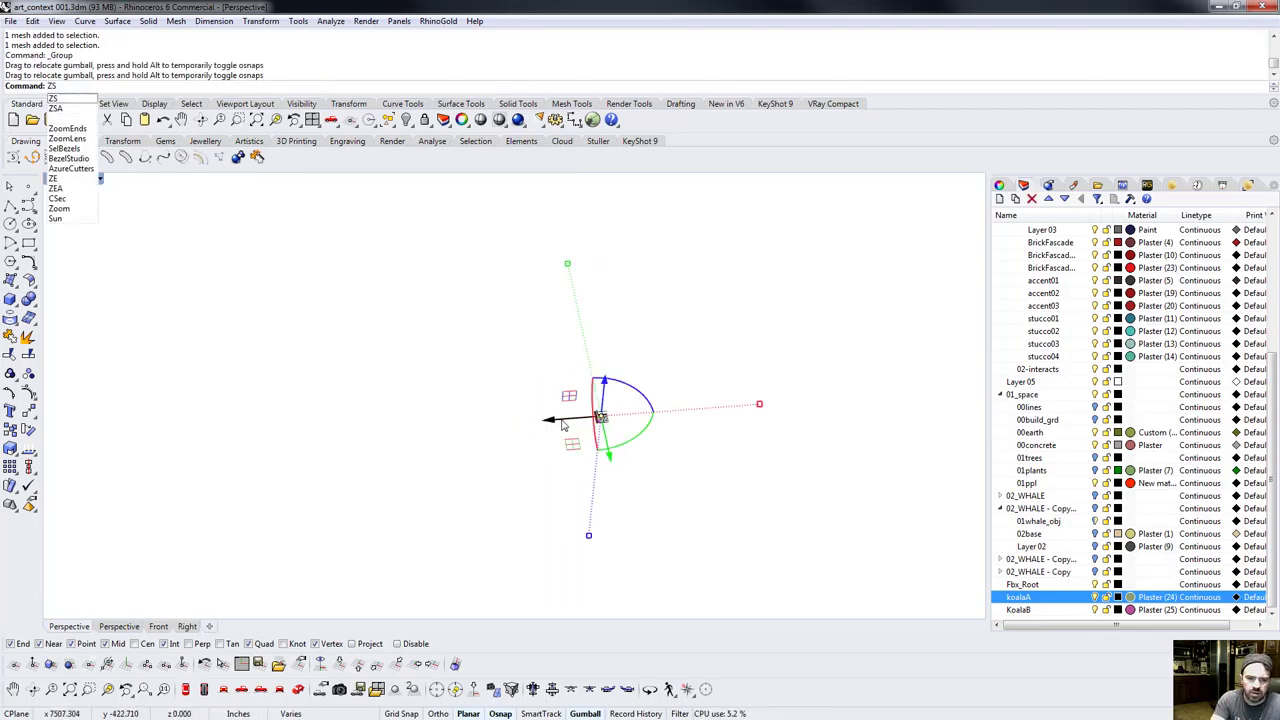
pyautogui.press('Return')
pyautogui.moveTo(528, 440); pyautogui.dragTo(560, 443, button='right')
pyautogui.scroll(15, 560, 443)
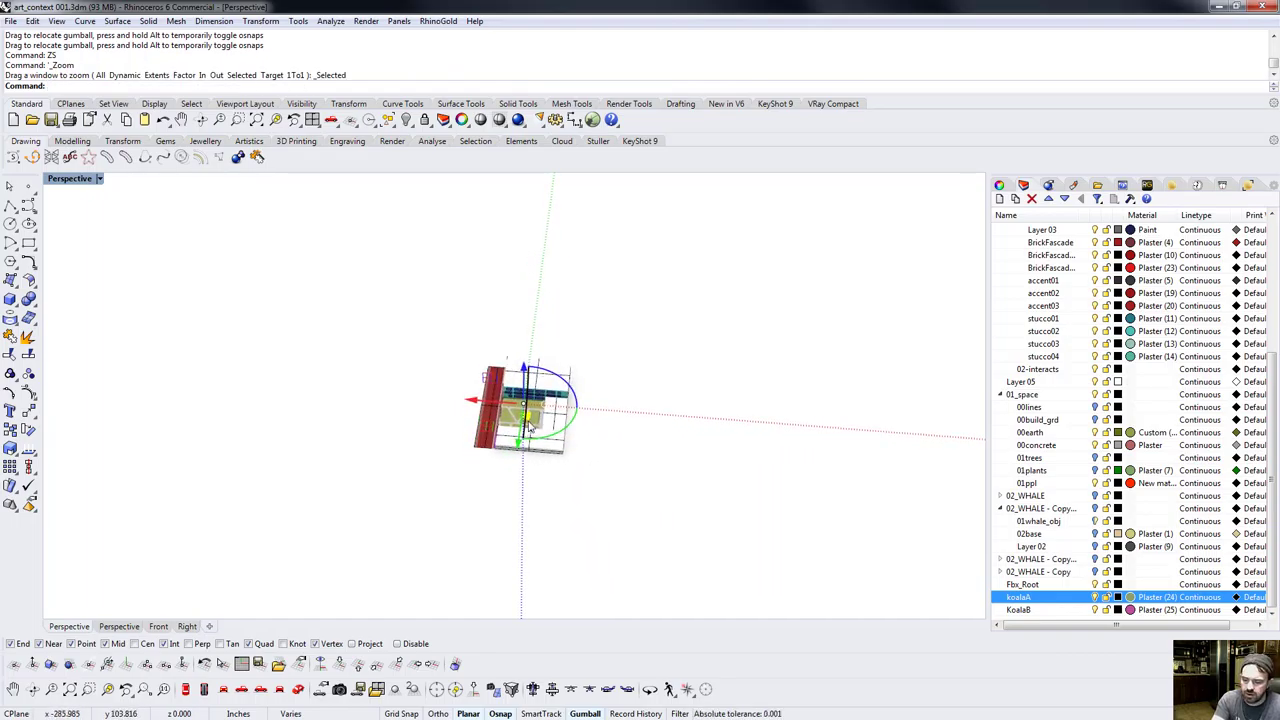
# Relocate the gumball along its vertical and horizontal axes onto the centre of the koala pile.
pyautogui.write('ZS')
pyautogui.press('Return')
pyautogui.moveTo(567, 441); pyautogui.dragTo(452, 405, button='right')
pyautogui.scroll(20, 560, 449)
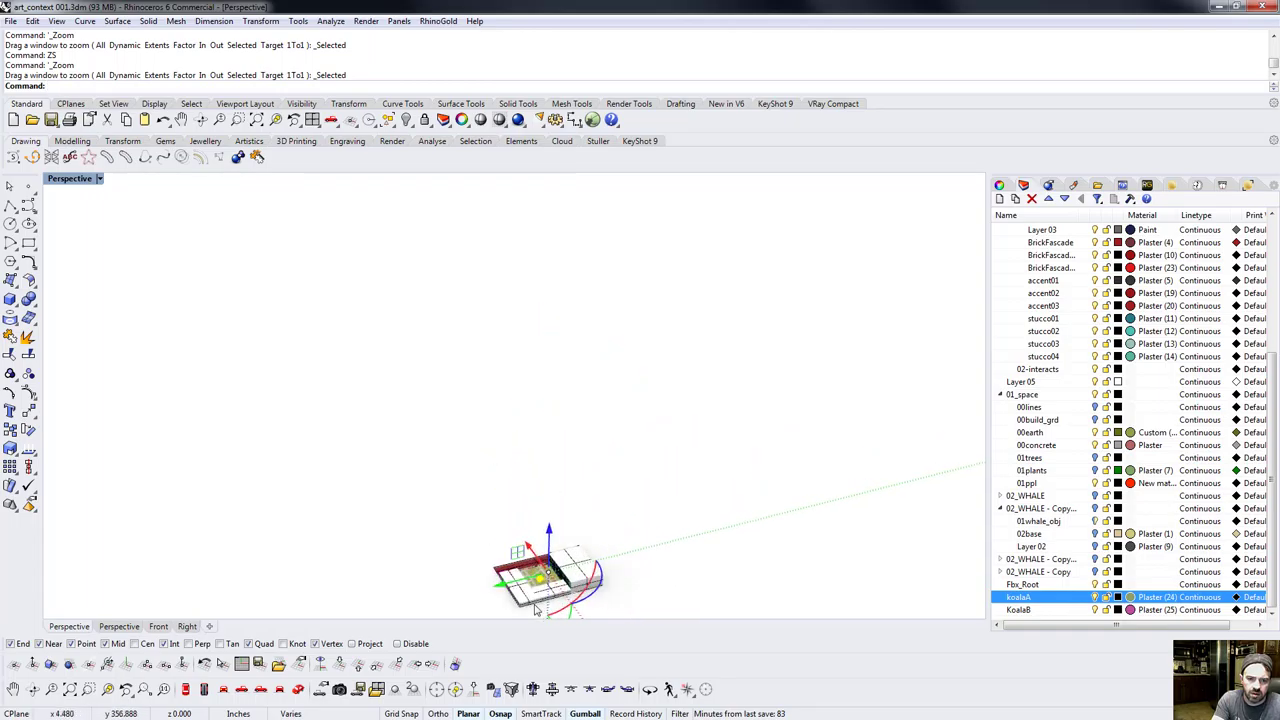
pyautogui.scroll(10, 555, 560)
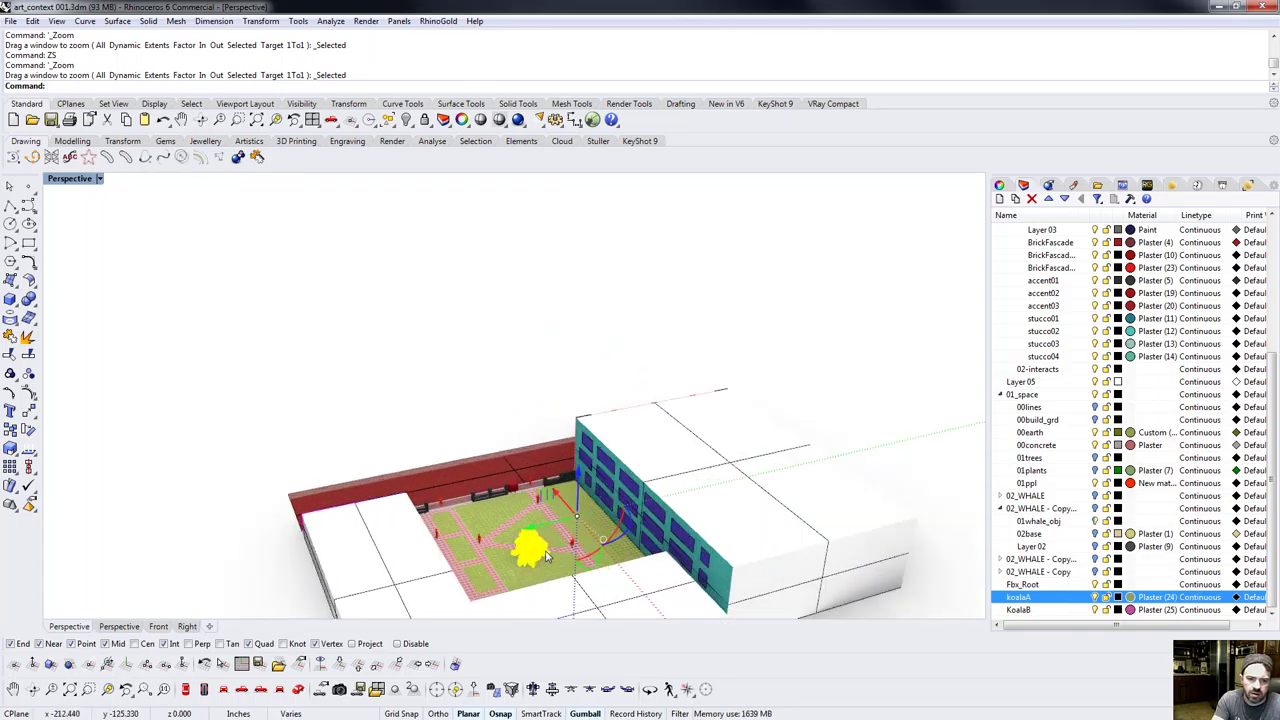
pyautogui.scroll(-3, 565, 531)
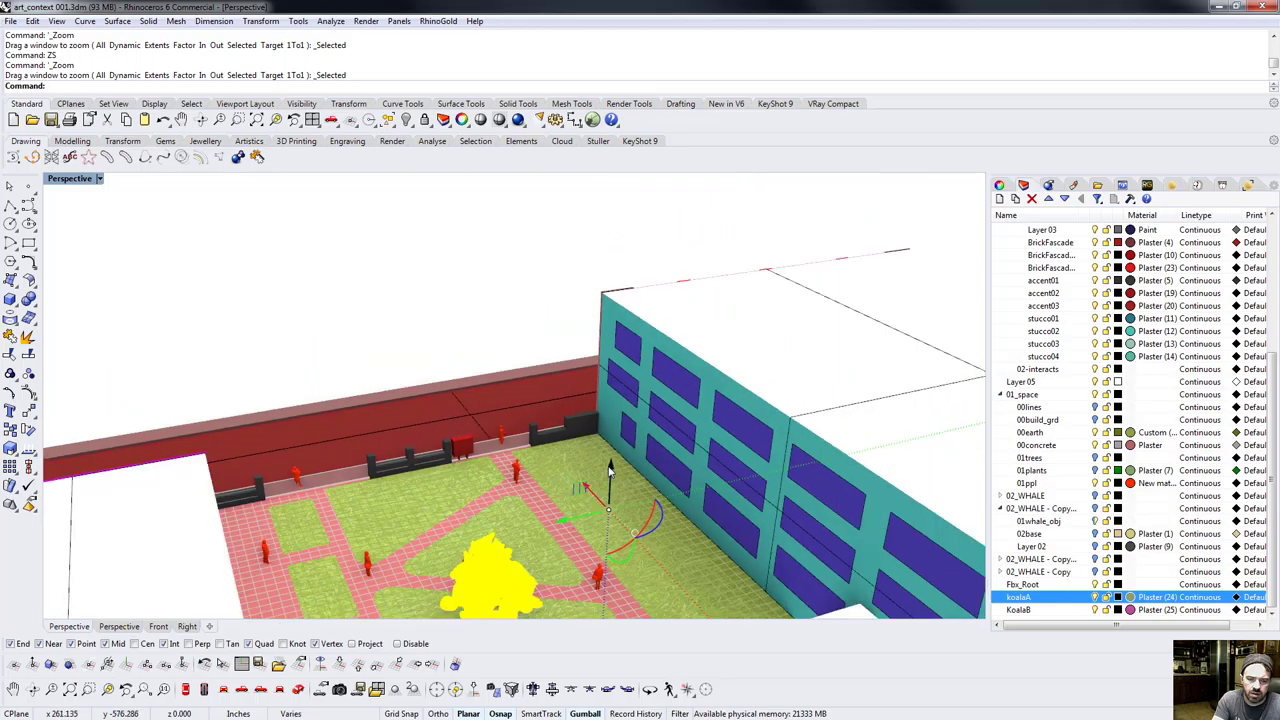
pyautogui.keyDown('ctrl'); pyautogui.moveTo(609, 470); pyautogui.dragTo(606, 542); pyautogui.keyUp('ctrl')
pyautogui.keyDown('ctrl'); pyautogui.moveTo(557, 600); pyautogui.dragTo(488, 548); pyautogui.keyUp('ctrl')
pyautogui.keyDown('ctrl'); pyautogui.moveTo(445, 499); pyautogui.dragTo(487, 546); pyautogui.keyUp('ctrl')
pyautogui.moveTo(470, 462); pyautogui.dragTo(566, 531, button='right')
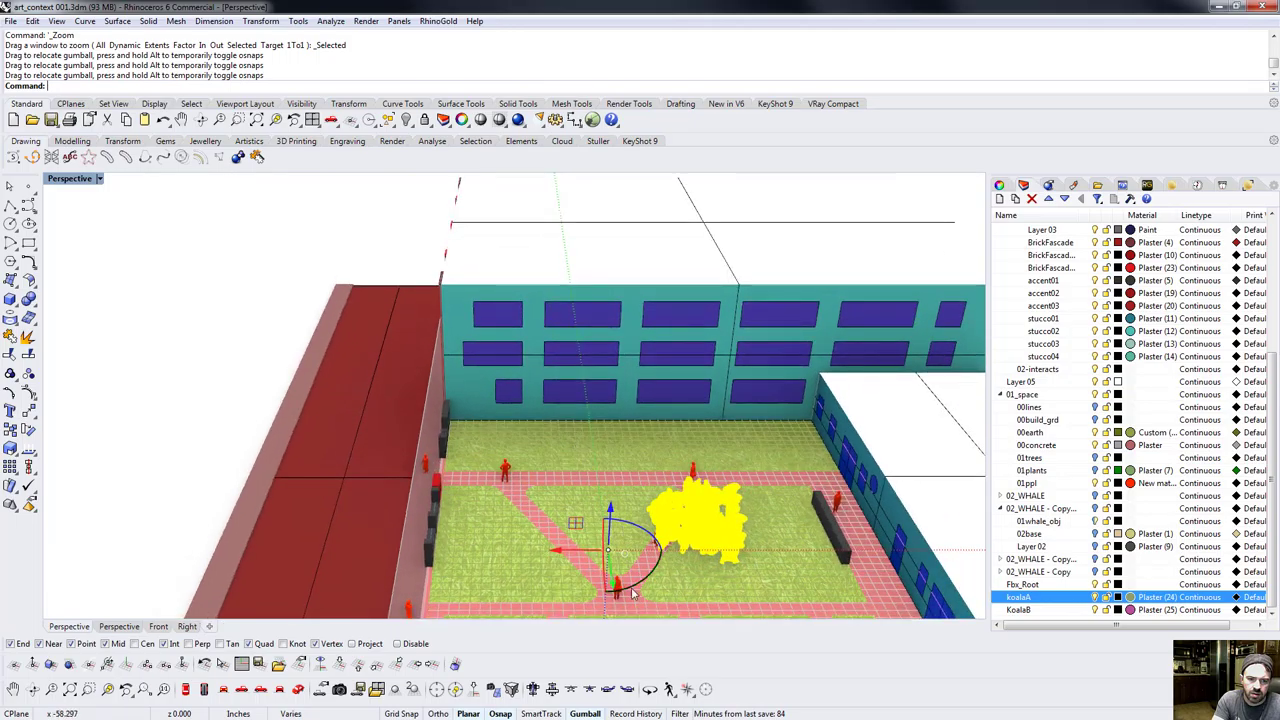
pyautogui.keyDown('ctrl'); pyautogui.moveTo(570, 530); pyautogui.dragTo(690, 516); pyautogui.keyUp('ctrl')
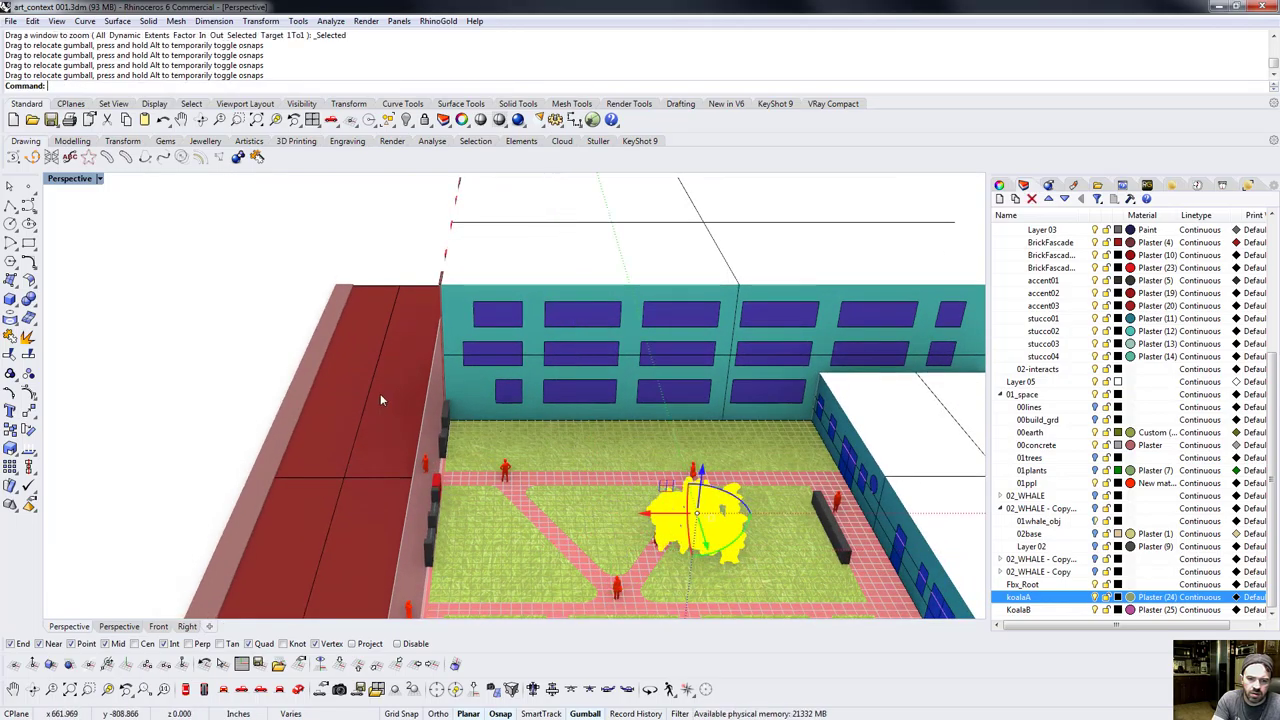
# Deselect and reselect the koala group to check where its gumball sits.
pyautogui.click(242, 380)
pyautogui.click(698, 522)
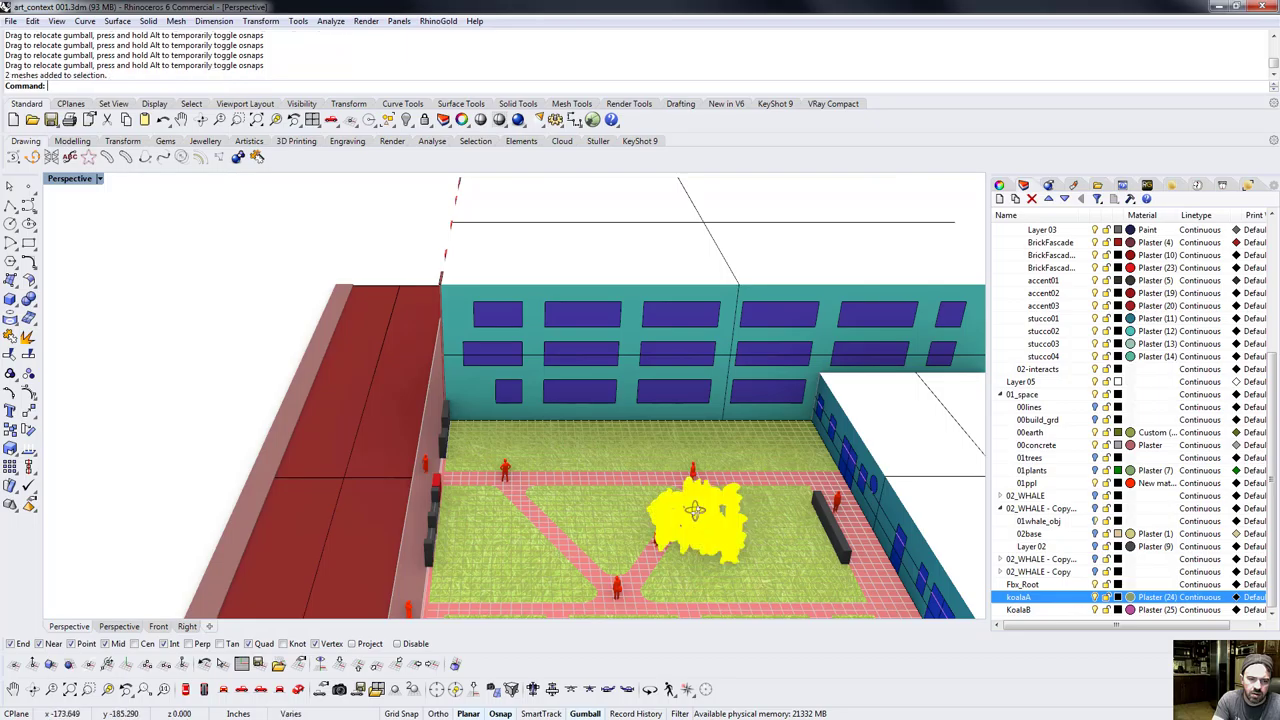
pyautogui.moveTo(695, 510); pyautogui.dragTo(713, 497, button='right')
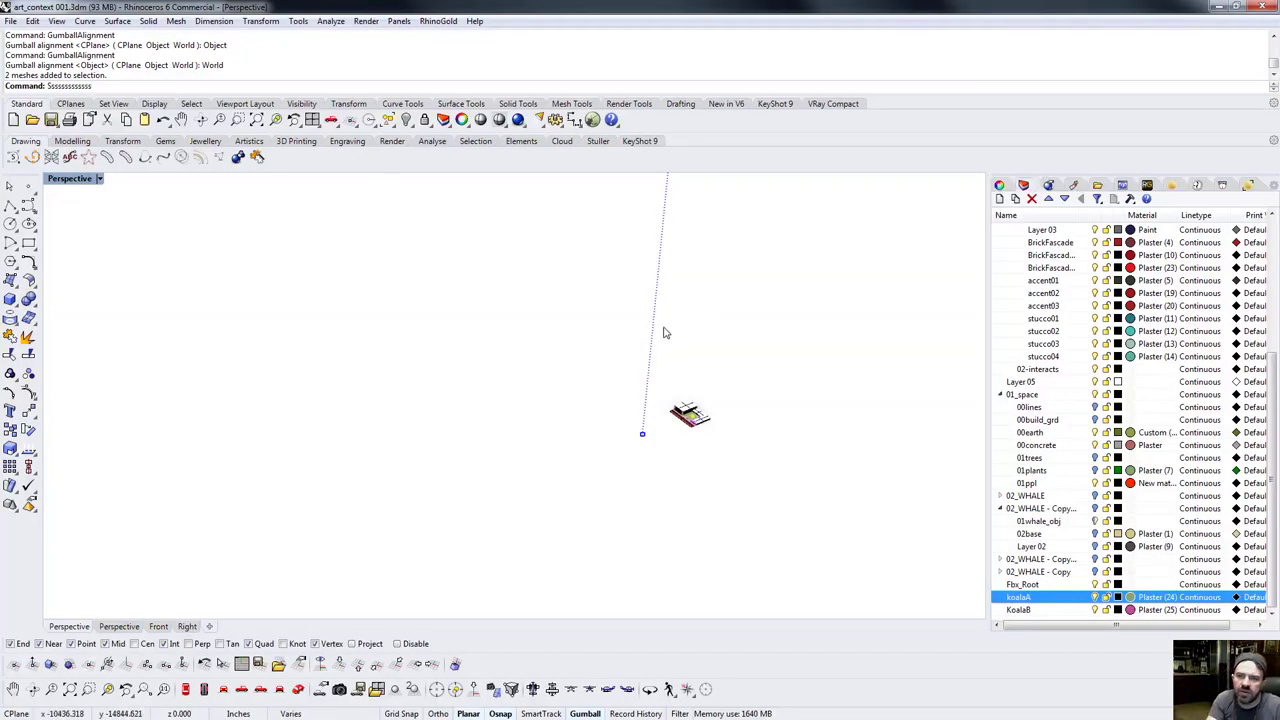
pyautogui.moveTo(585, 411); pyautogui.dragTo(560, 357, button='right')
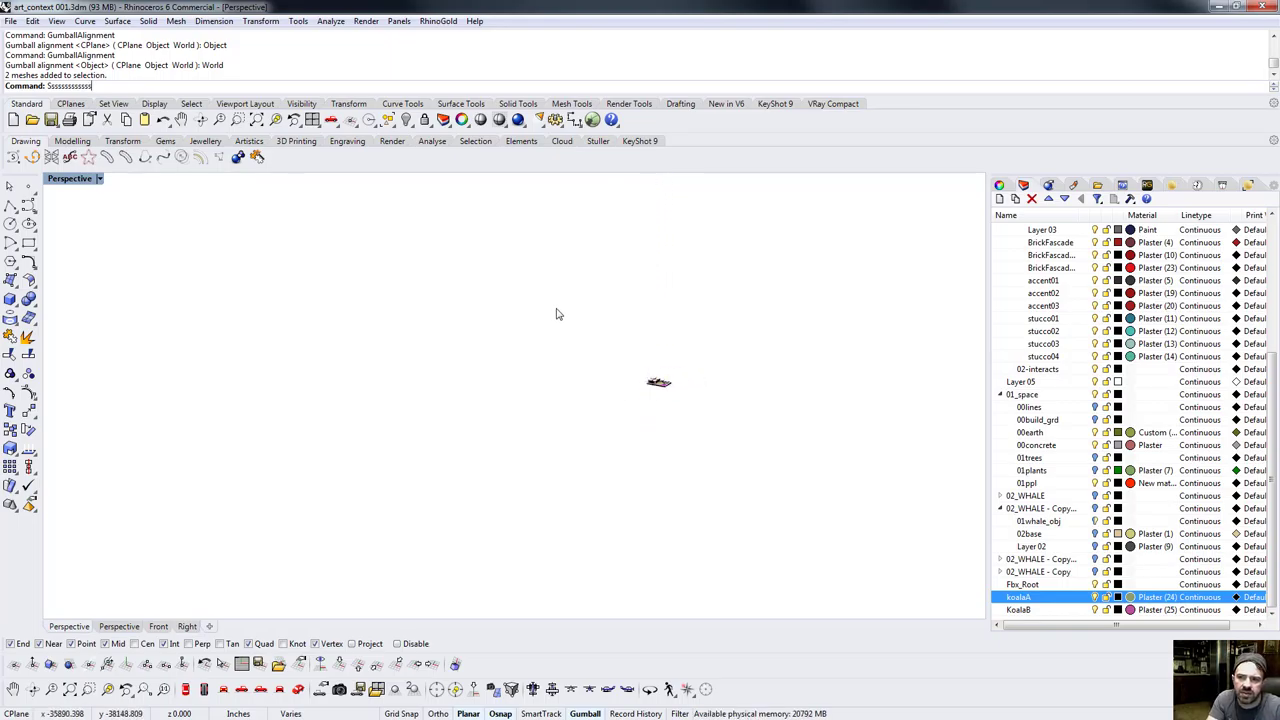
pyautogui.moveTo(116, 88); pyautogui.dragTo(58, 90)
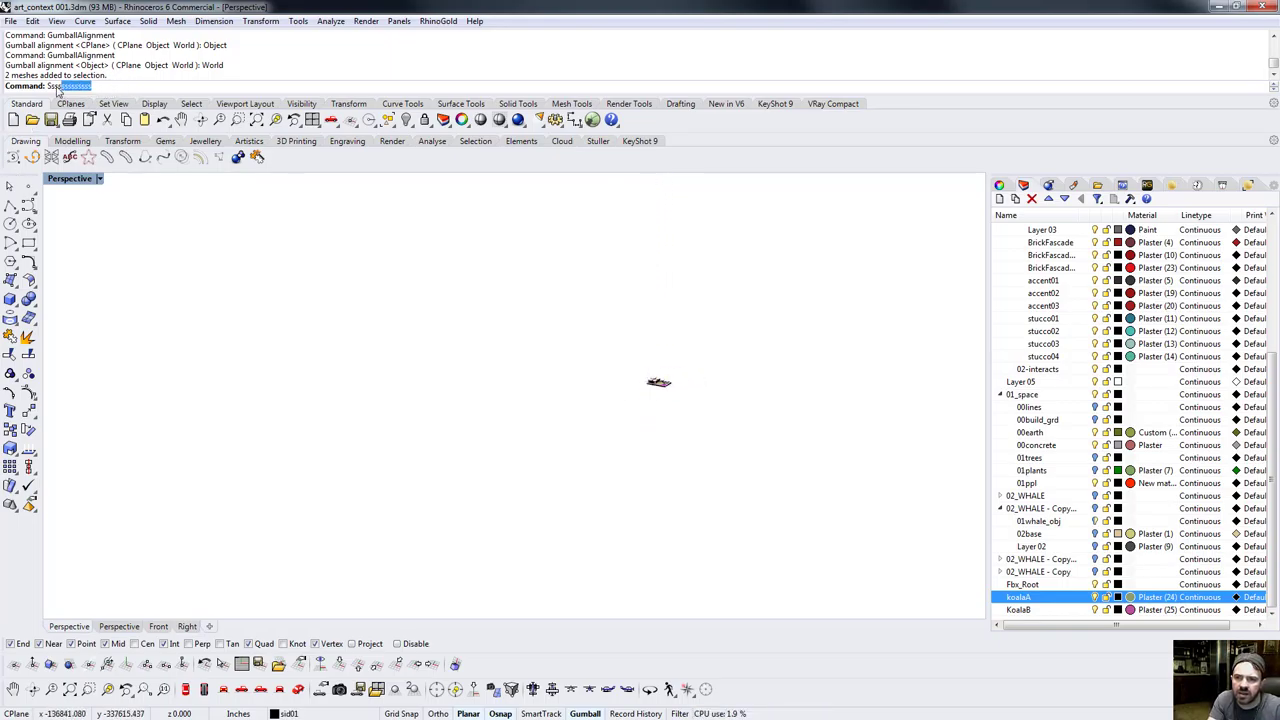
pyautogui.press('BackSpace')
pyautogui.moveTo(401, 344); pyautogui.dragTo(526, 466, button='right')
pyautogui.scroll(-5, 438, 320)
pyautogui.write('Sna')
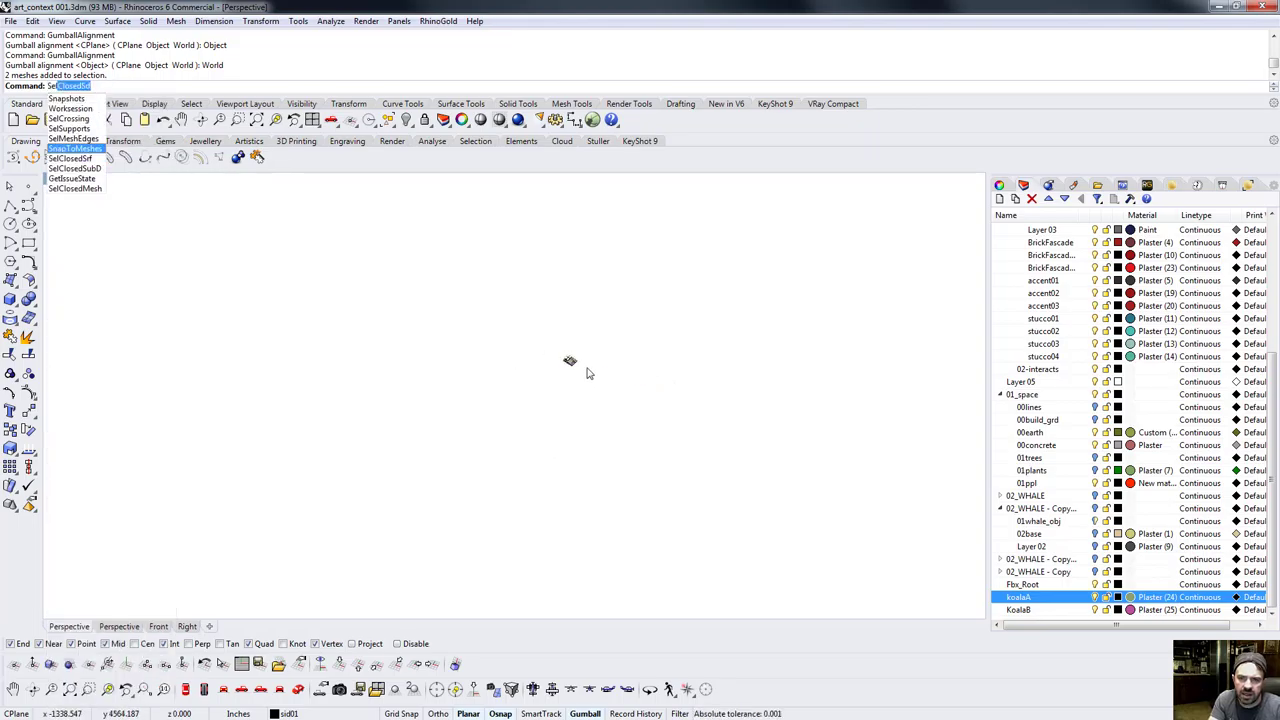
pyautogui.press('Escape')
# Select the koala group in the courtyard and export it as the MotionBuilder FBX file koala, meshes only, Phong materials, version 7 binary.
pyautogui.scroll(10, 547, 365)
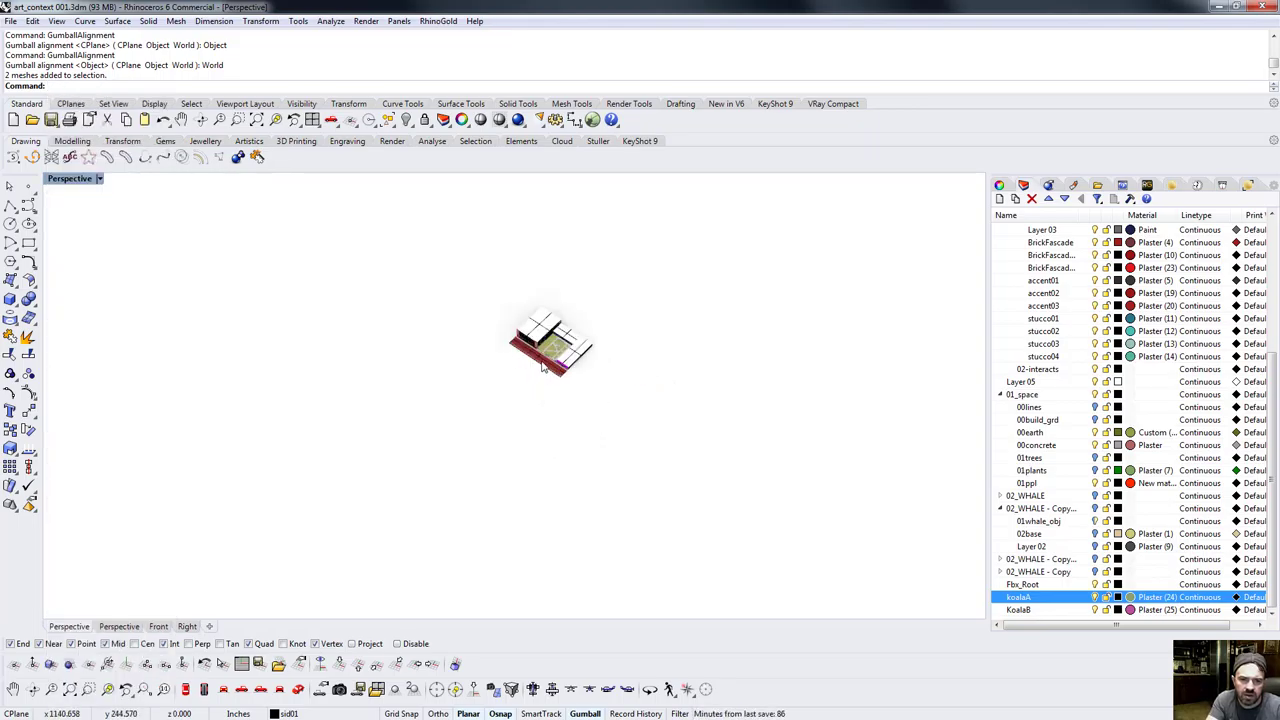
pyautogui.scroll(10, 547, 365)
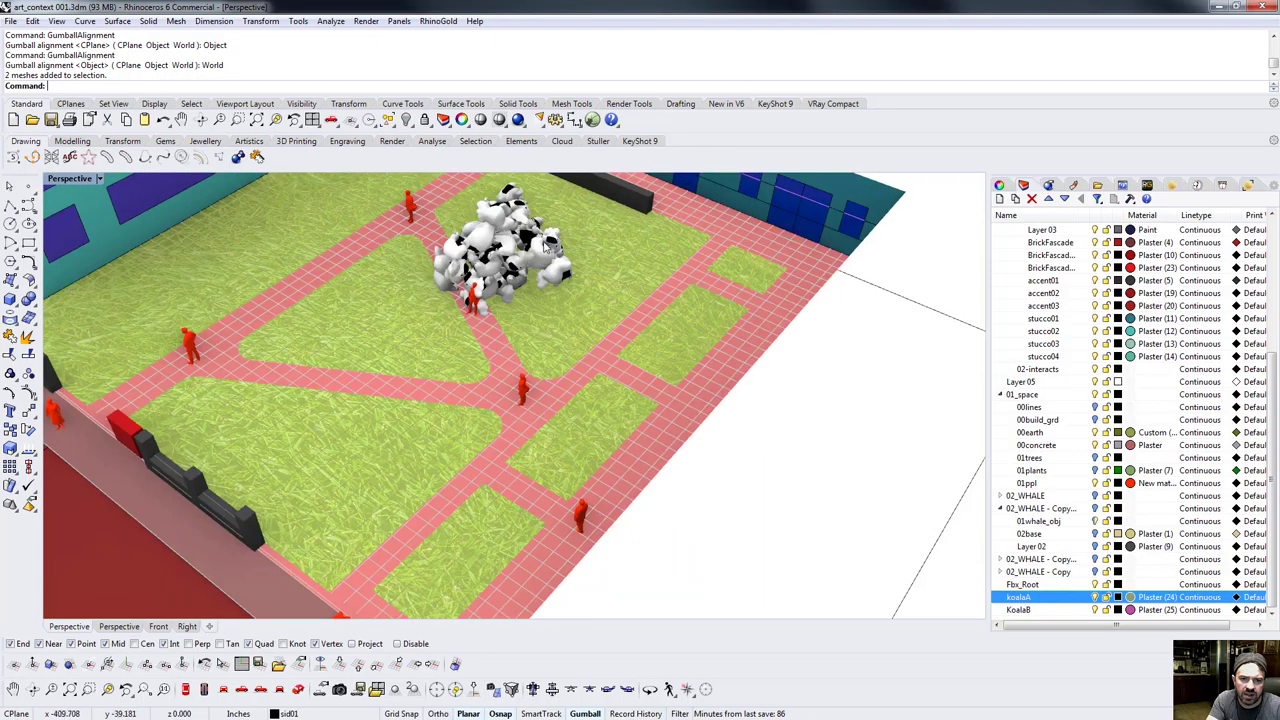
pyautogui.click(545, 248)
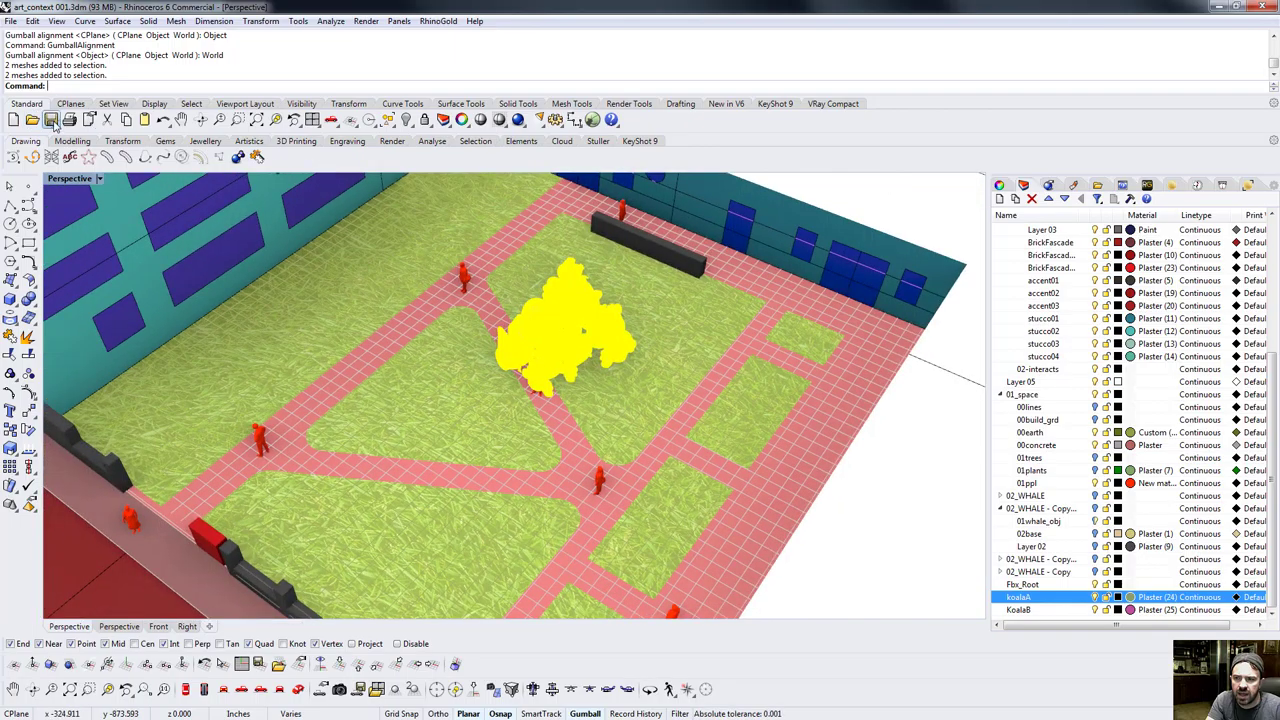
pyautogui.rightClick(52, 121)
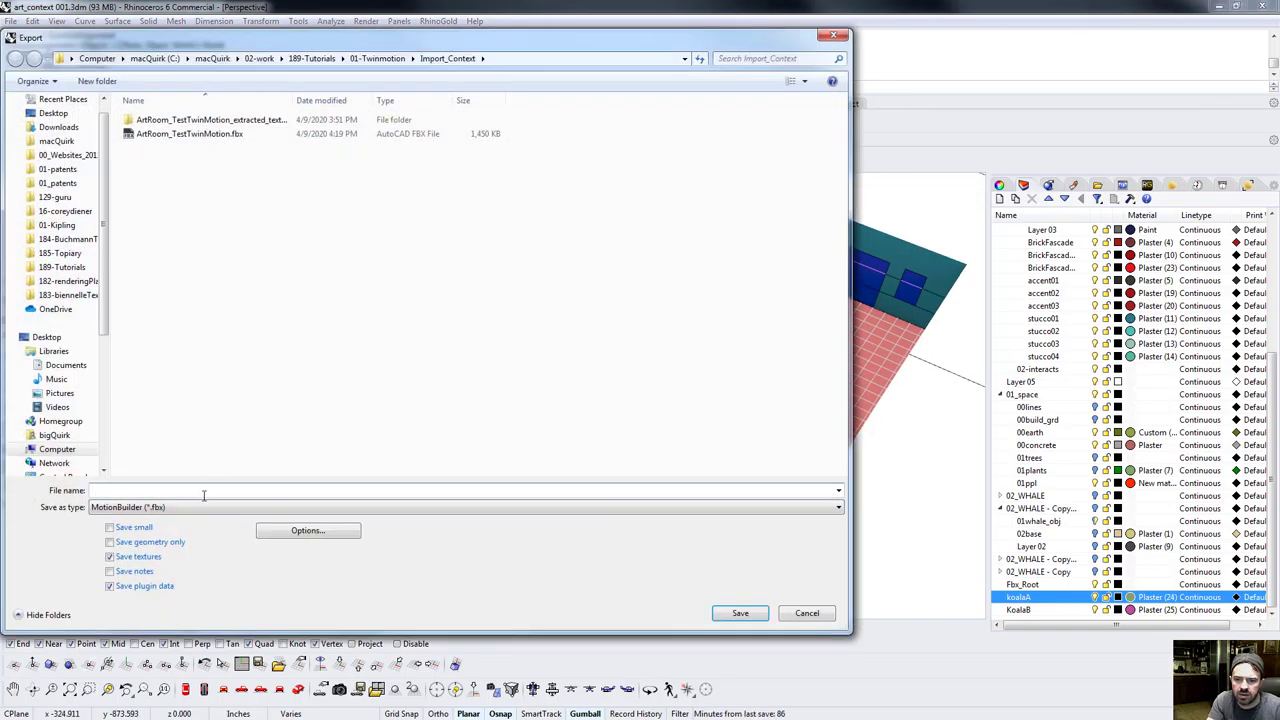
pyautogui.click(205, 511)
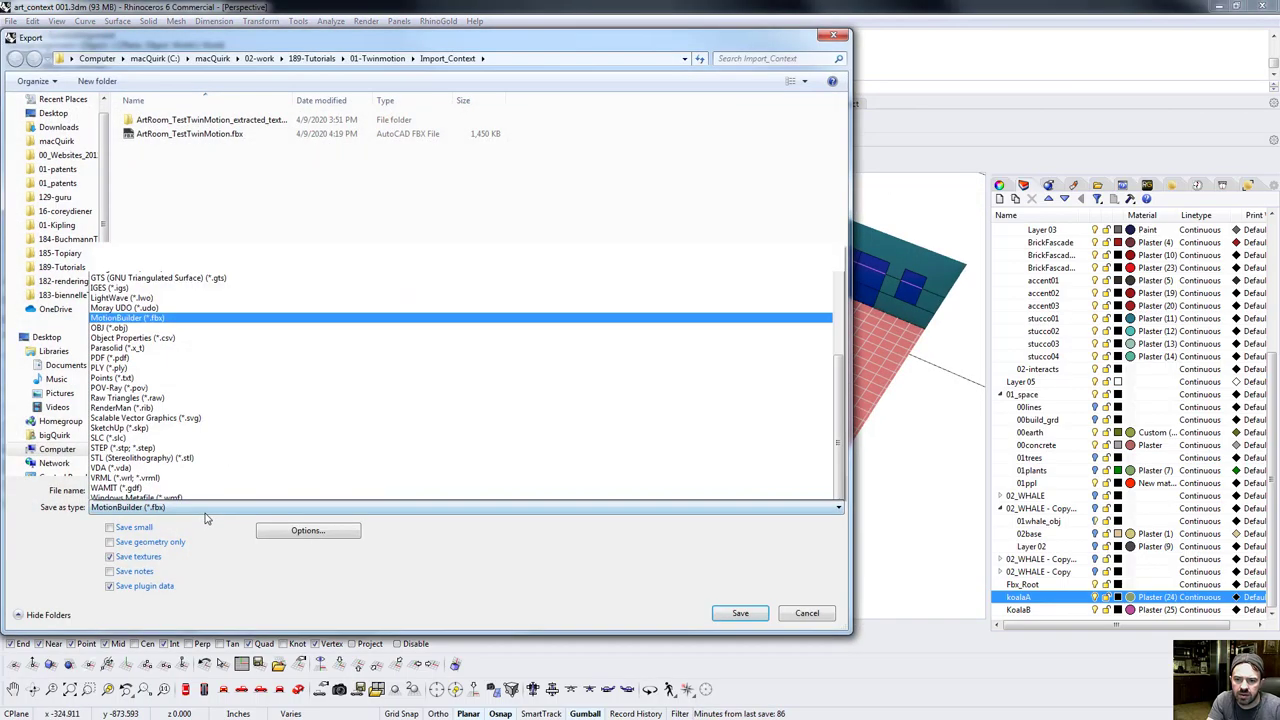
pyautogui.click(202, 509)
pyautogui.click(190, 492)
pyautogui.write('koa')
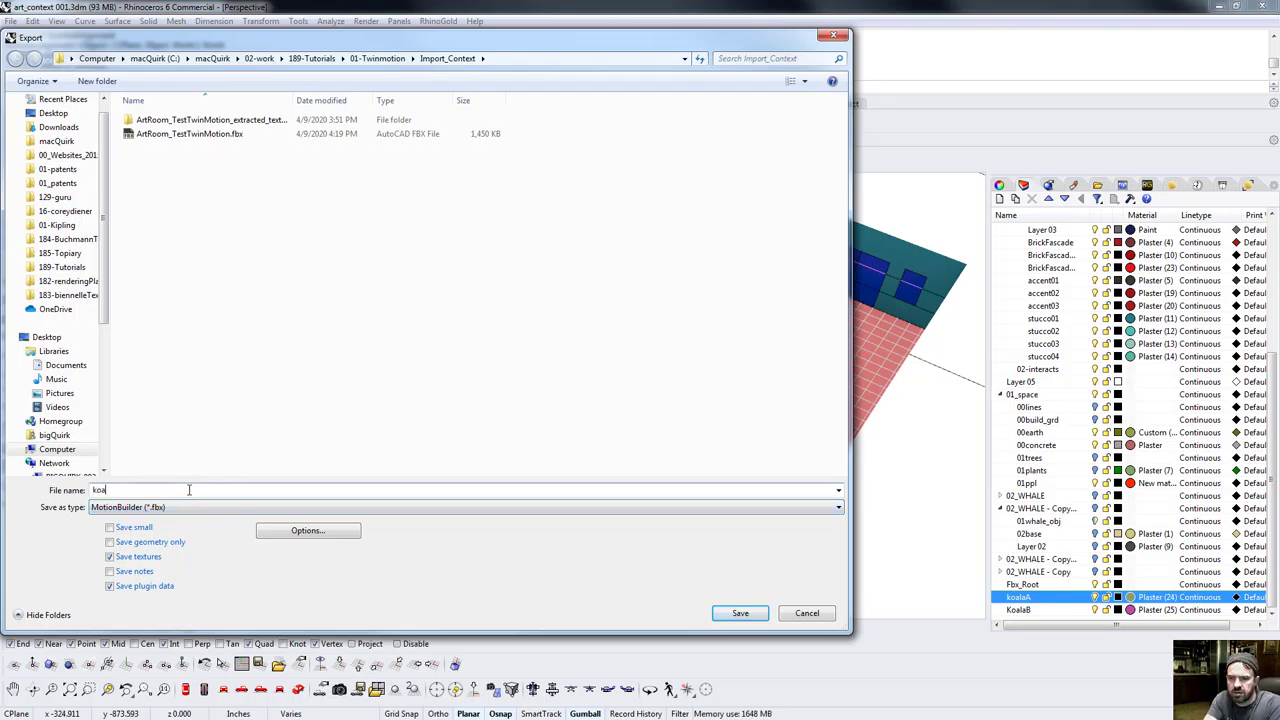
pyautogui.write('la')
pyautogui.press('Return')
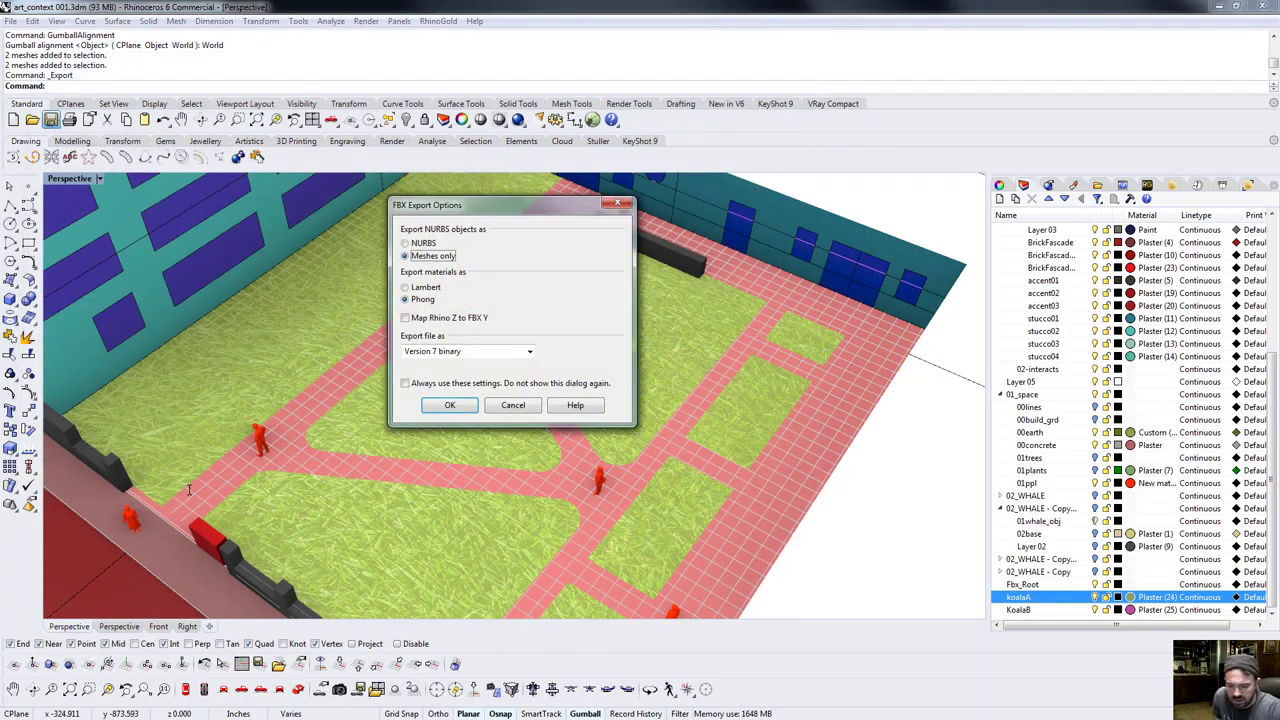
pyautogui.press('Return')
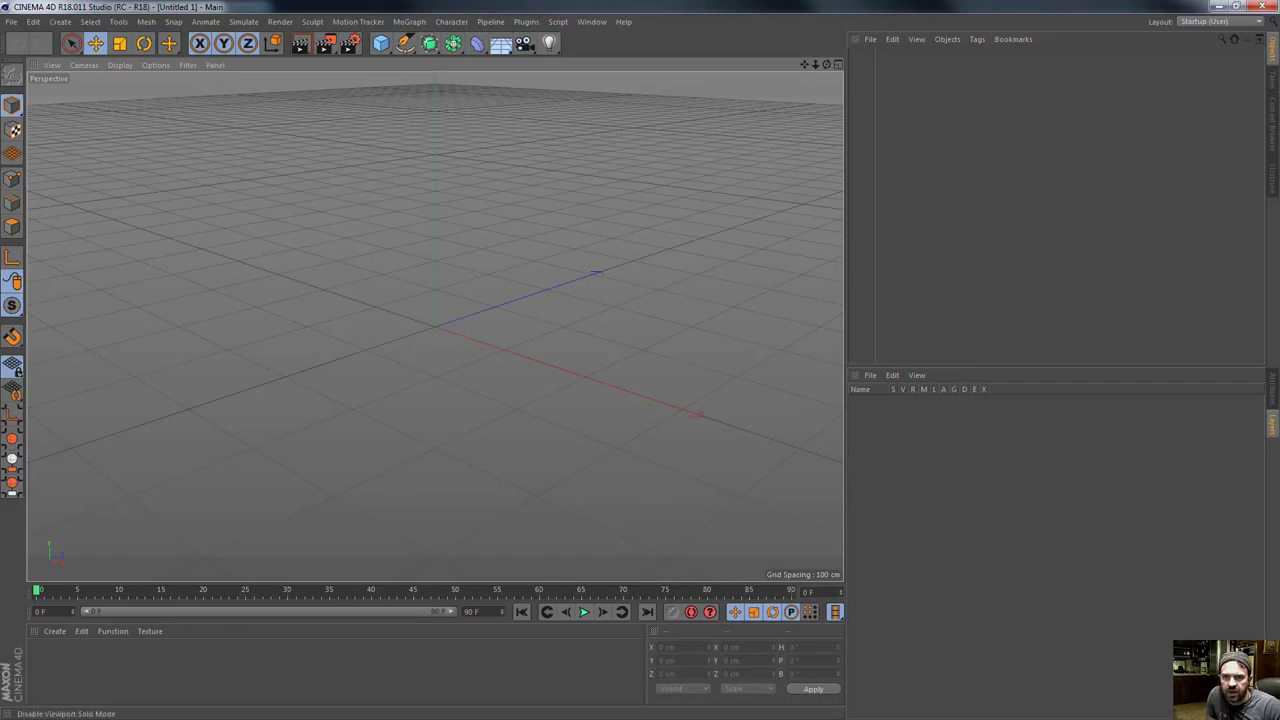
# Switch to Cinema 4D and merge the exported koala FBX from 189-Tutorials/01-Twinmotion, keeping the default import settings.
pyautogui.click(10, 21)
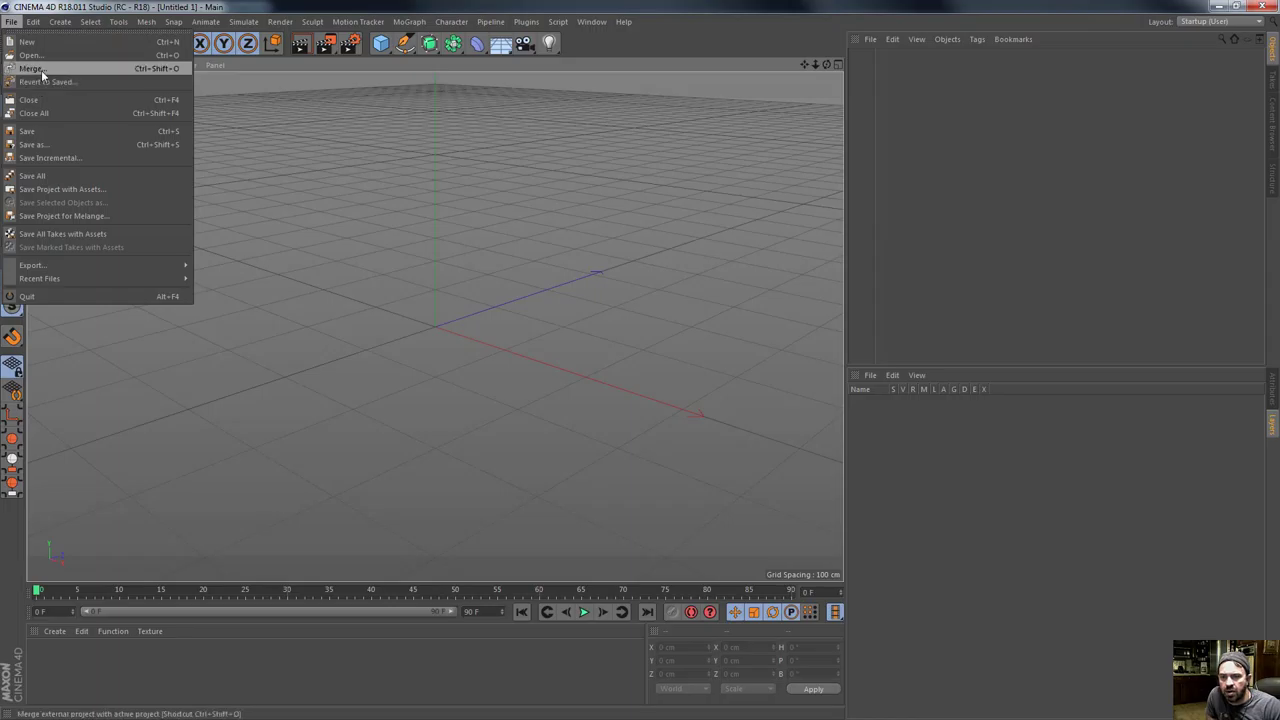
pyautogui.click(41, 71)
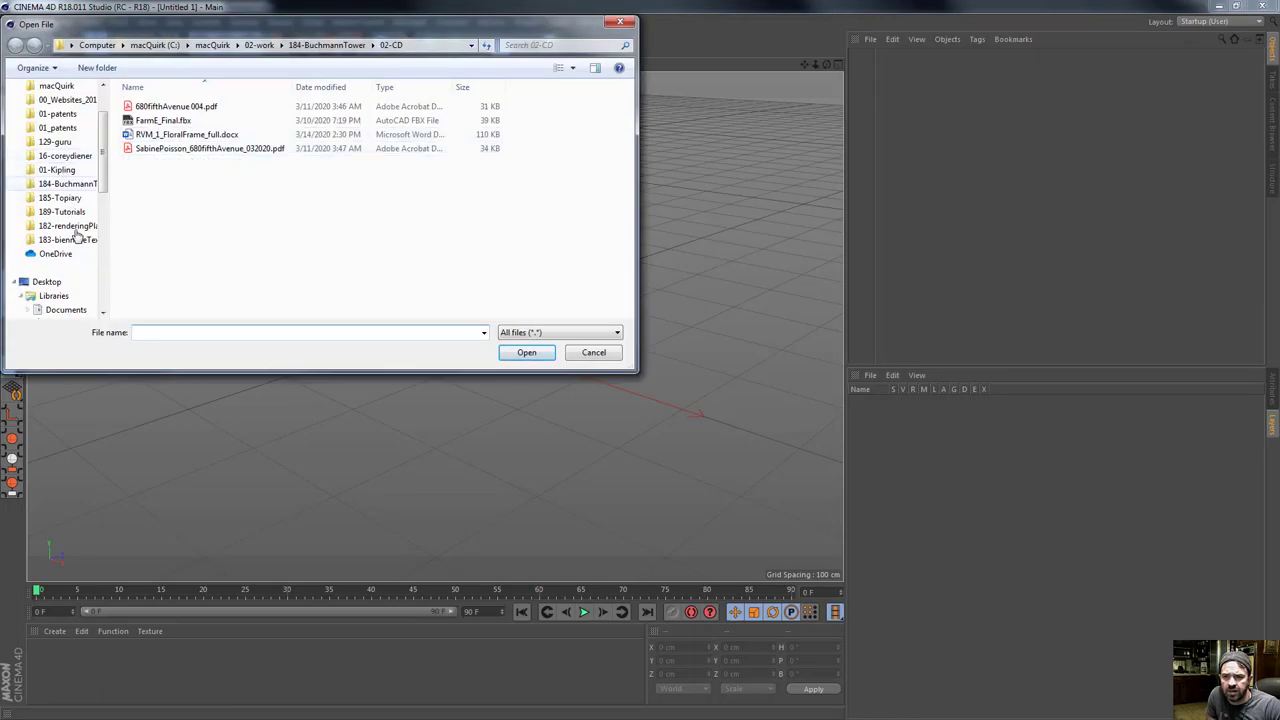
pyautogui.click(70, 184)
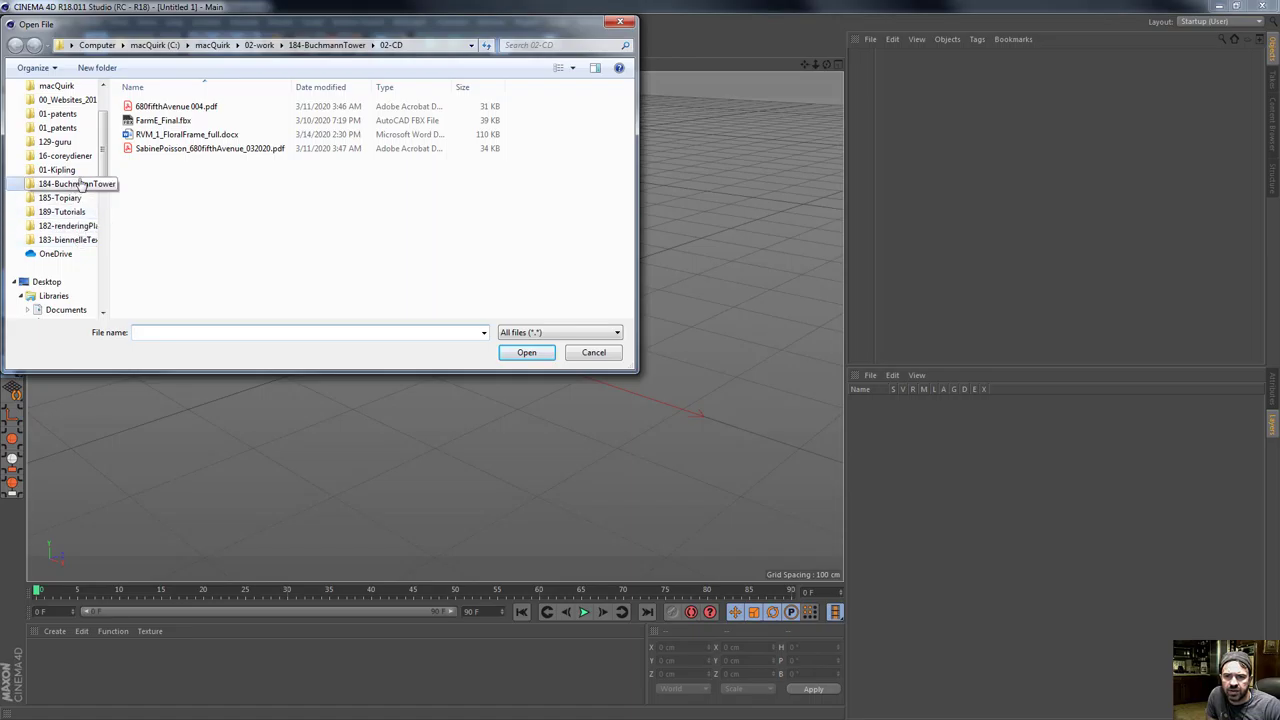
pyautogui.click(260, 46)
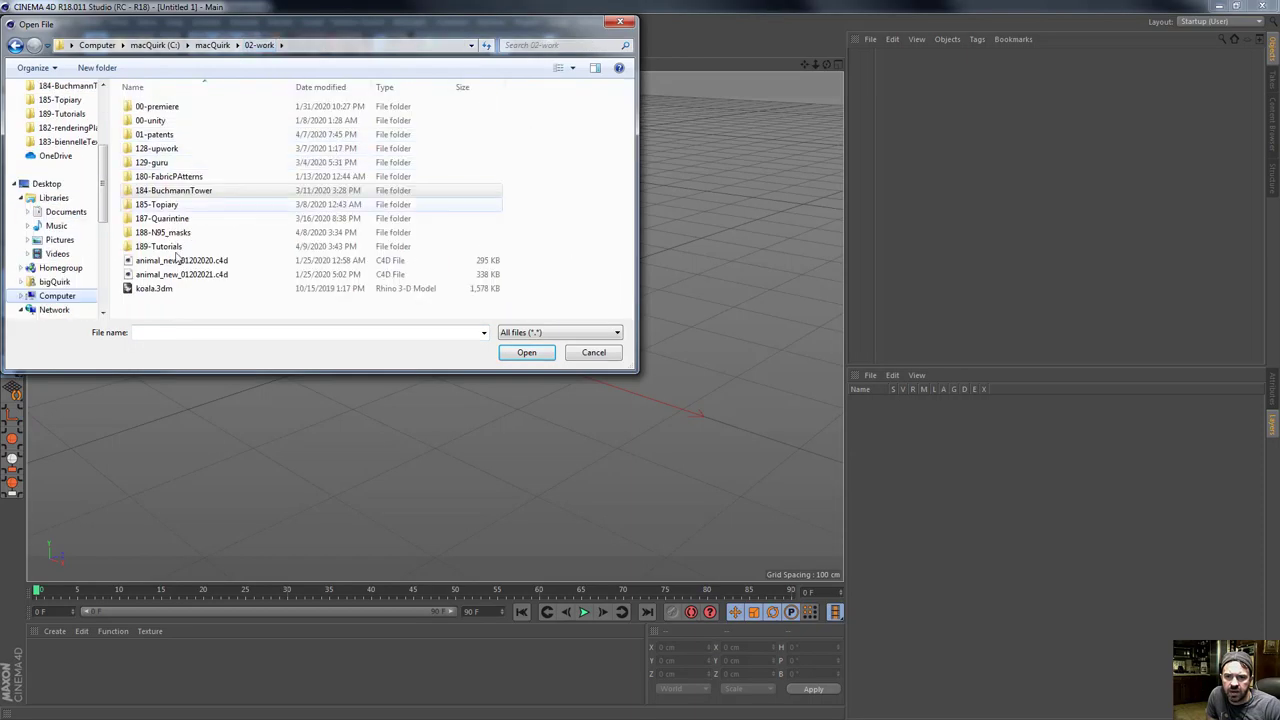
pyautogui.doubleClick(173, 249)
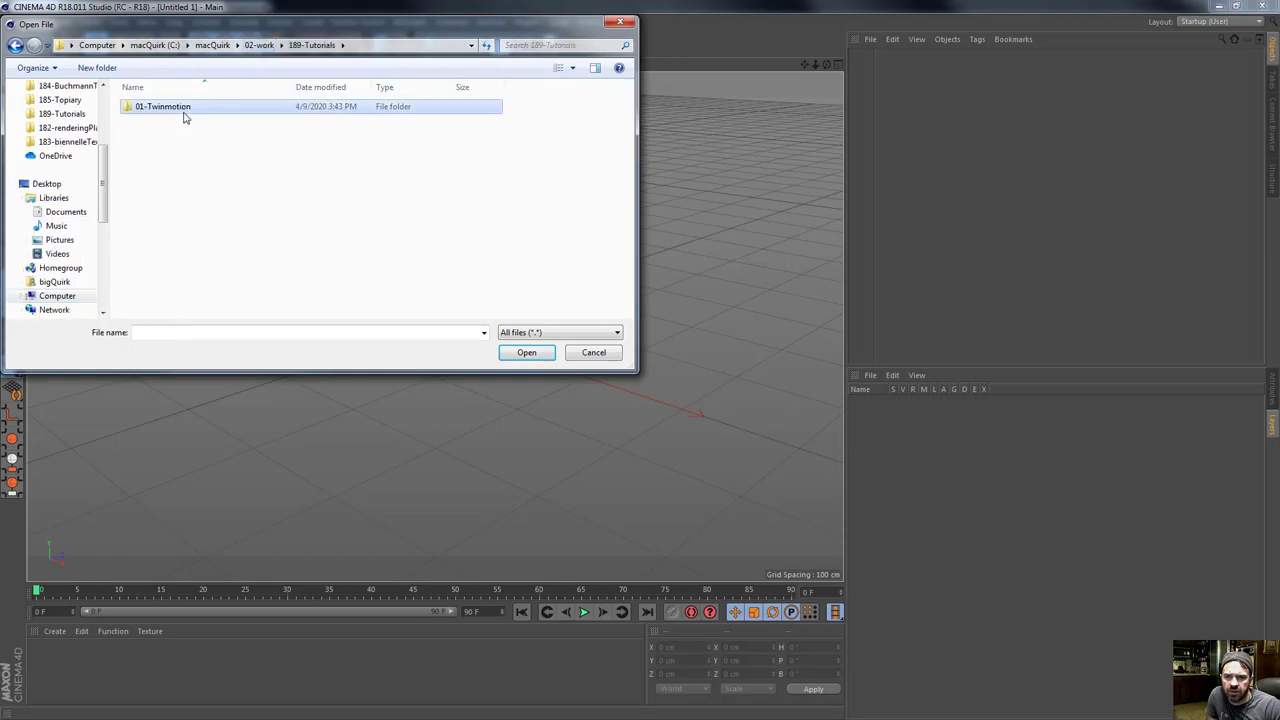
pyautogui.doubleClick(184, 108)
pyautogui.doubleClick(177, 108)
pyautogui.doubleClick(148, 177)
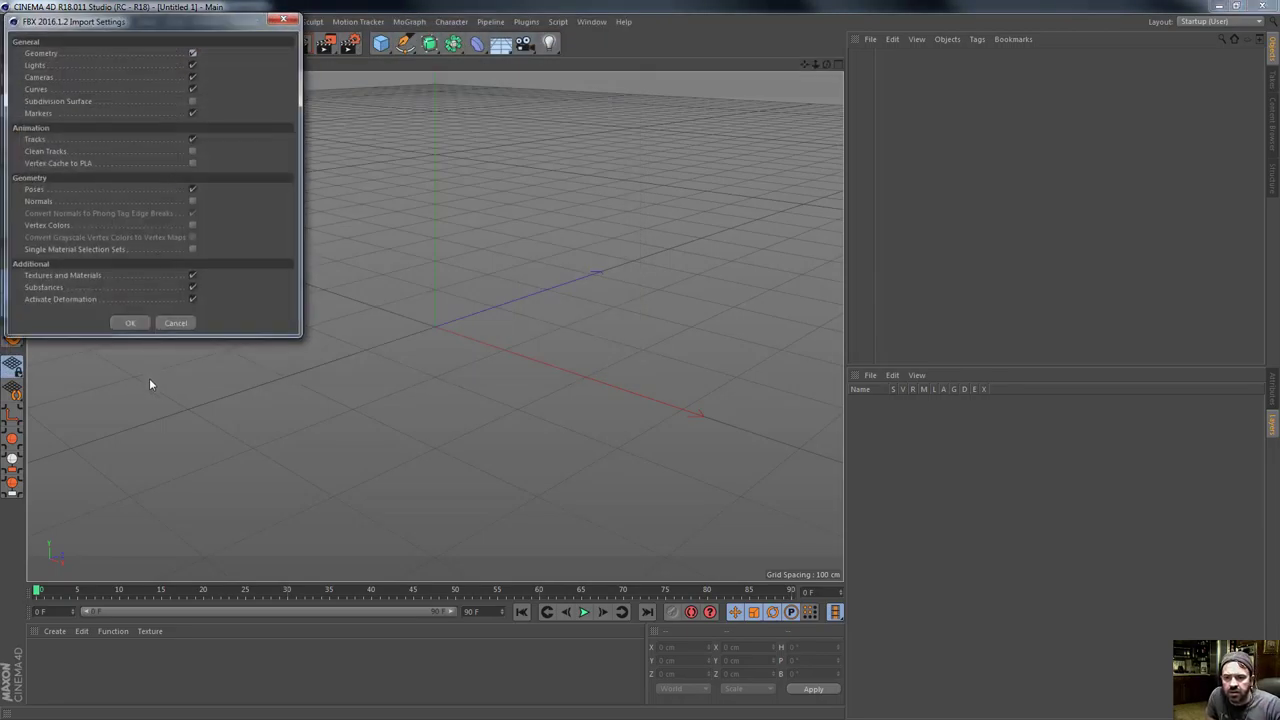
pyautogui.click(130, 324)
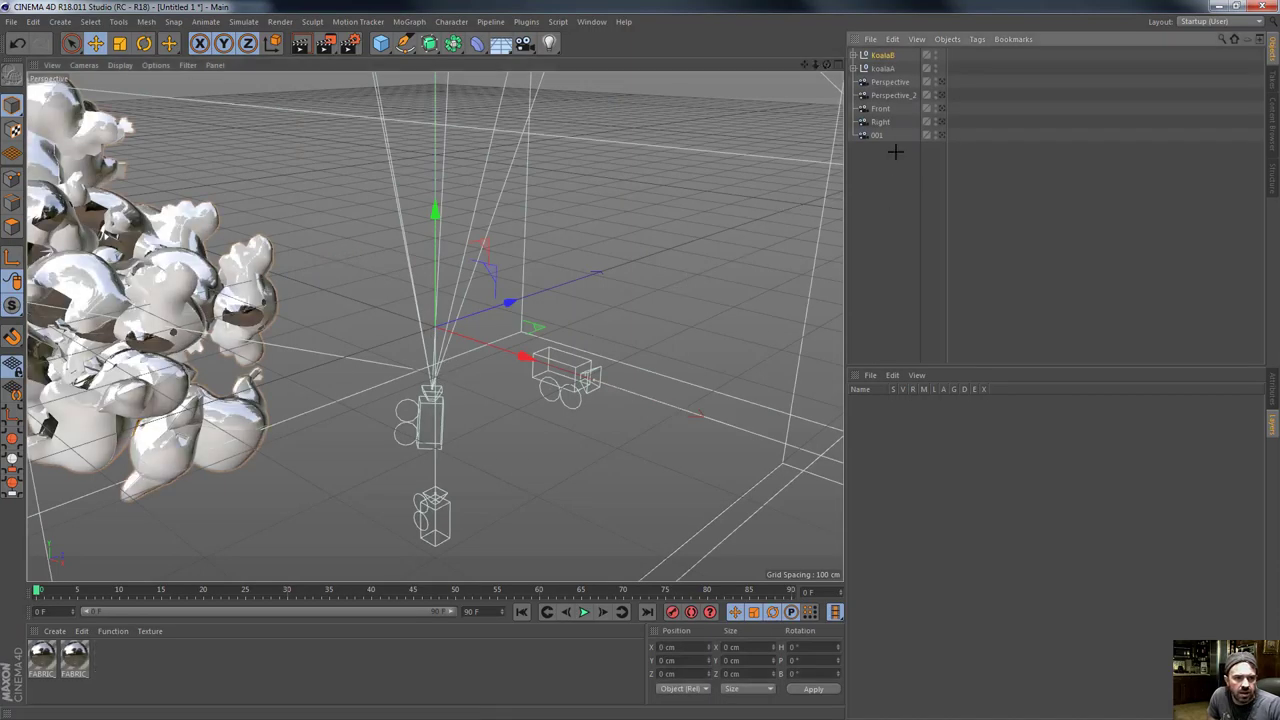
# Delete the imported cameras from the scene and expand the koalaA and KoalaB nulls to reach their meshes.
pyautogui.moveTo(906, 191); pyautogui.dragTo(868, 80)
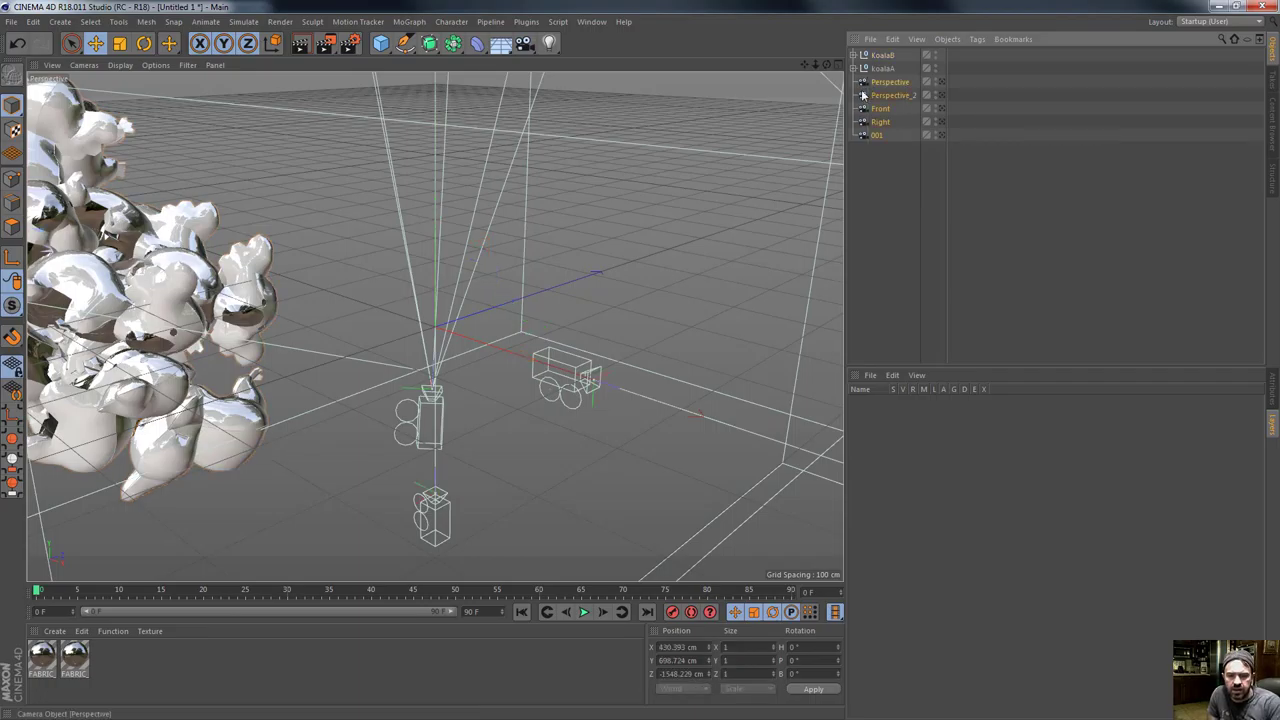
pyautogui.press('Delete')
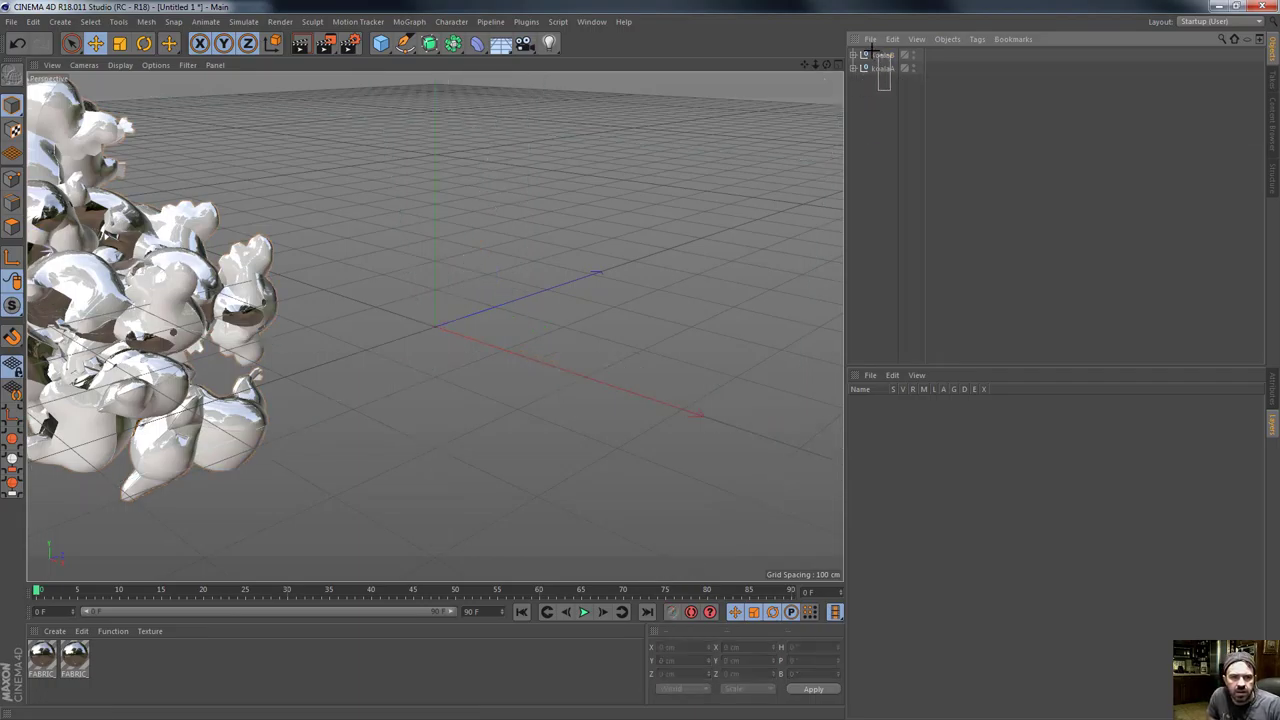
pyautogui.click(853, 68)
pyautogui.click(890, 82)
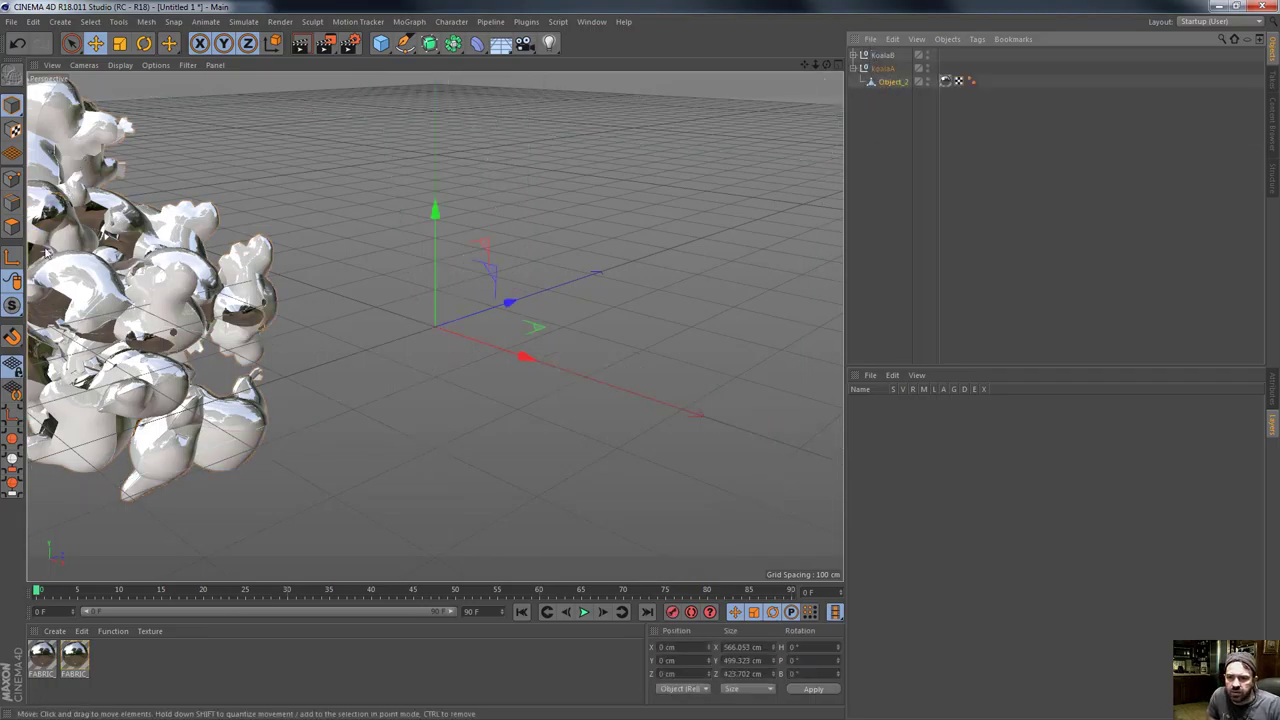
pyautogui.click(854, 55)
pyautogui.click(873, 68)
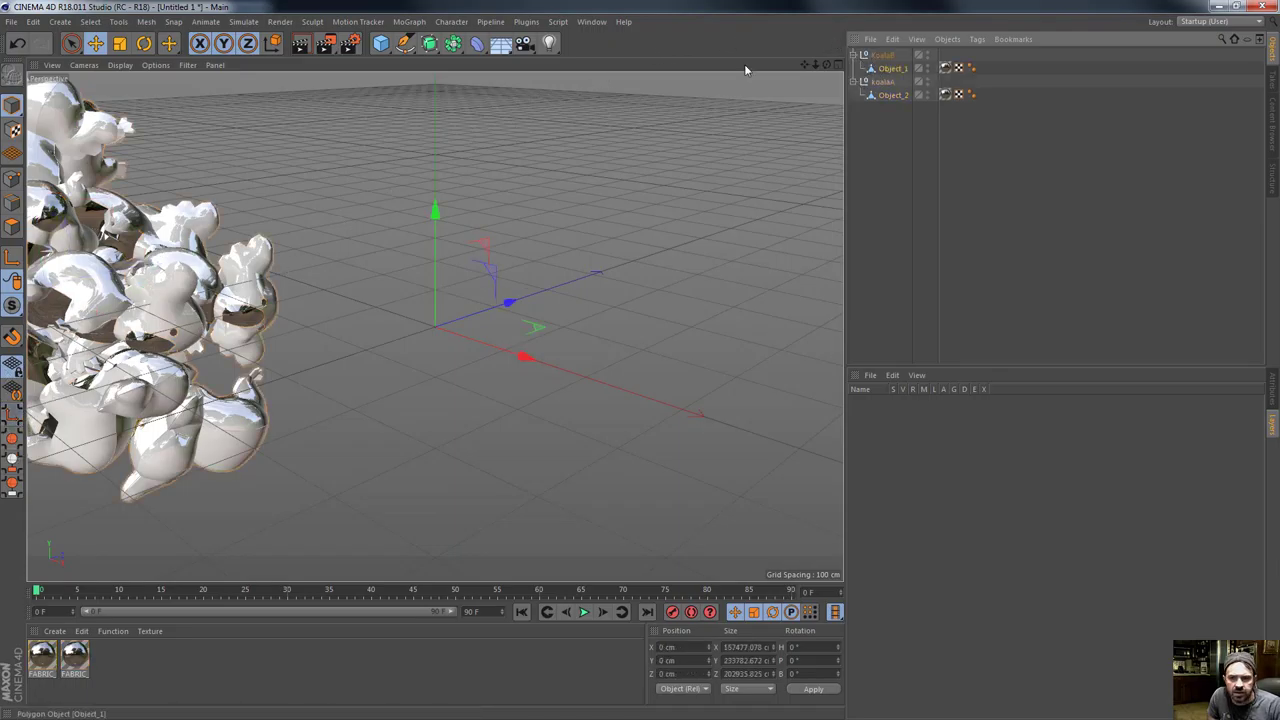
# Move Object_2 and Object_1 out of their parent nulls to the top level of the object hierarchy.
pyautogui.click(20, 410)
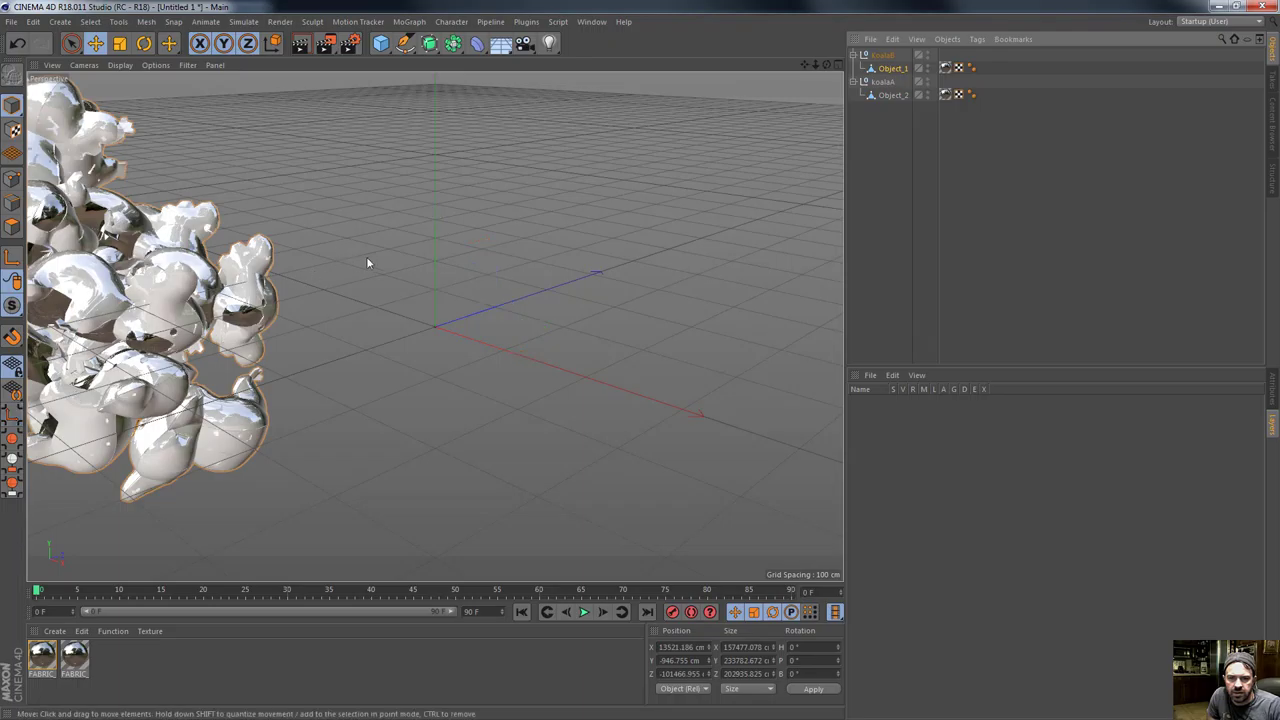
pyautogui.click(905, 97)
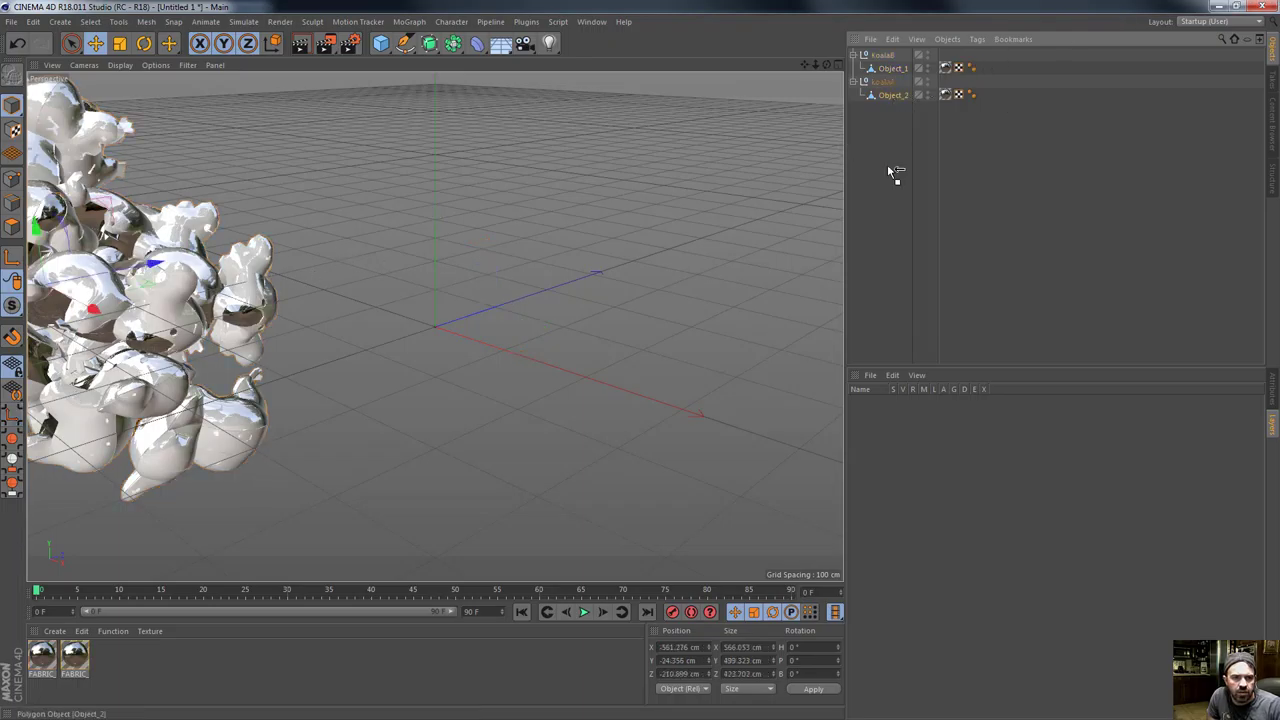
pyautogui.moveTo(889, 168); pyautogui.dragTo(891, 165)
pyautogui.moveTo(893, 68); pyautogui.dragTo(883, 101)
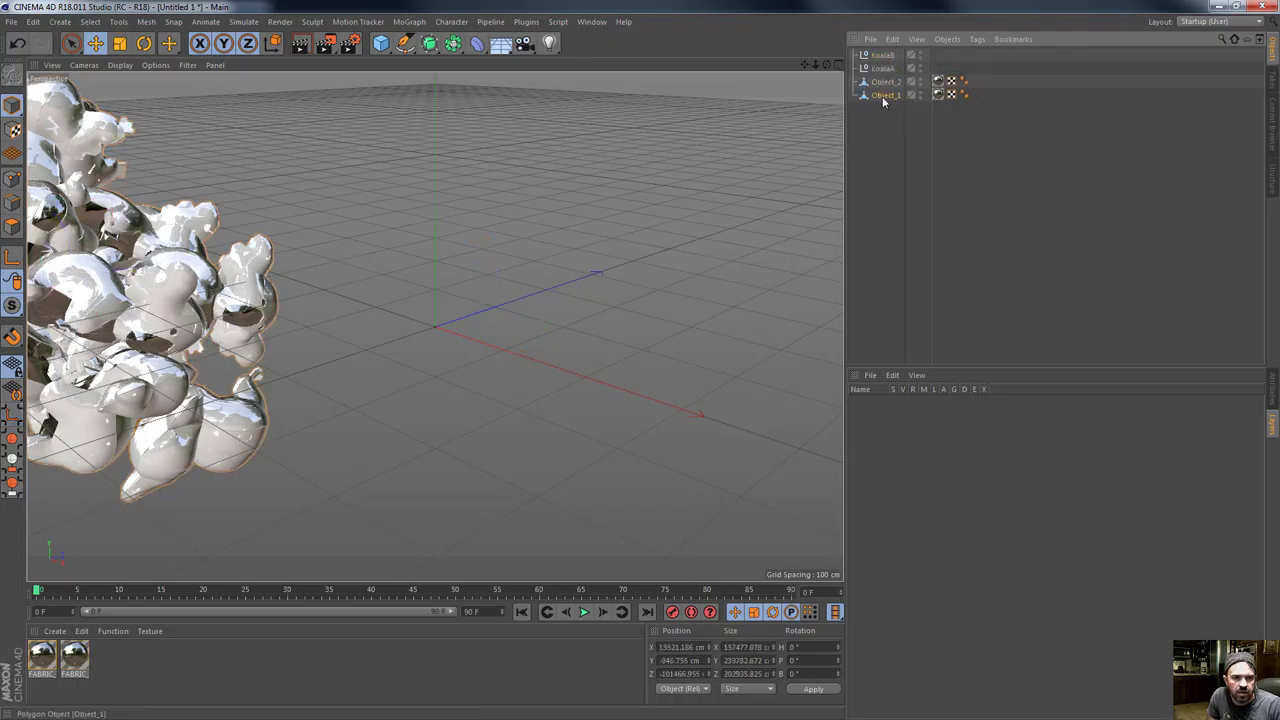
# Rename mesh Object_1 to koalaA and Object_2 to koalB, and delete the two empty nulls.
pyautogui.doubleClick(886, 95)
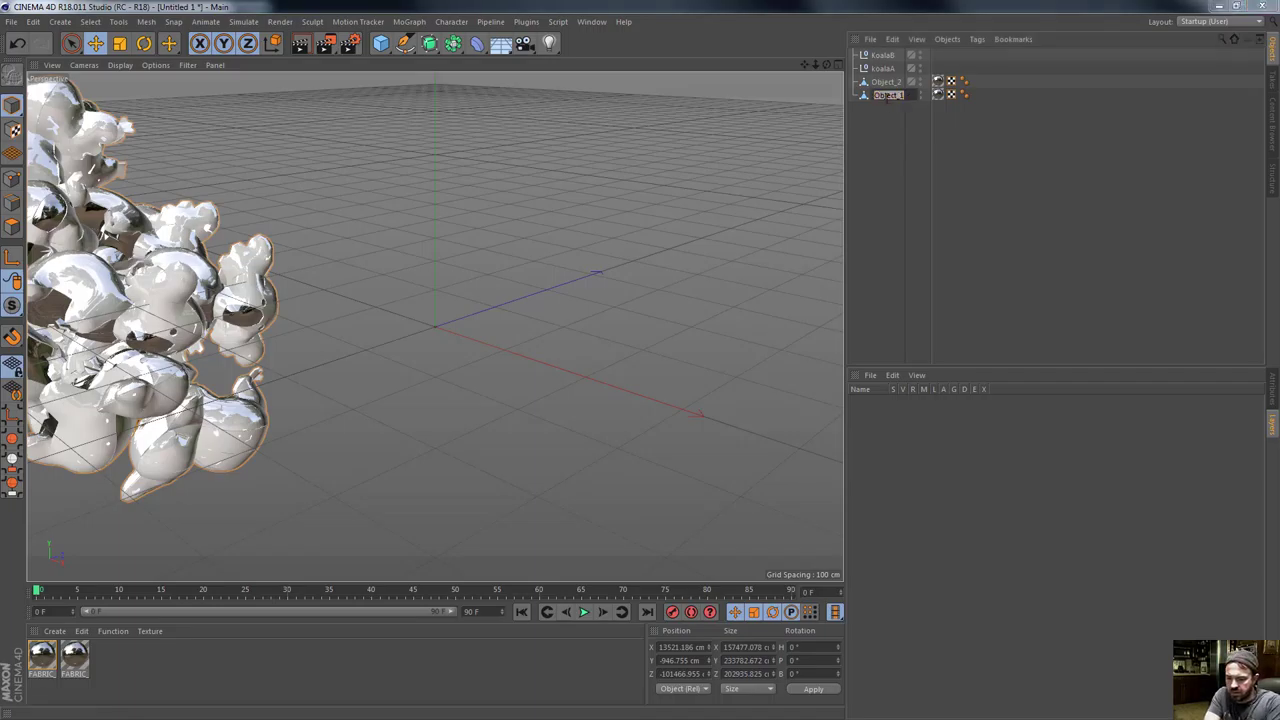
pyautogui.press('Return')
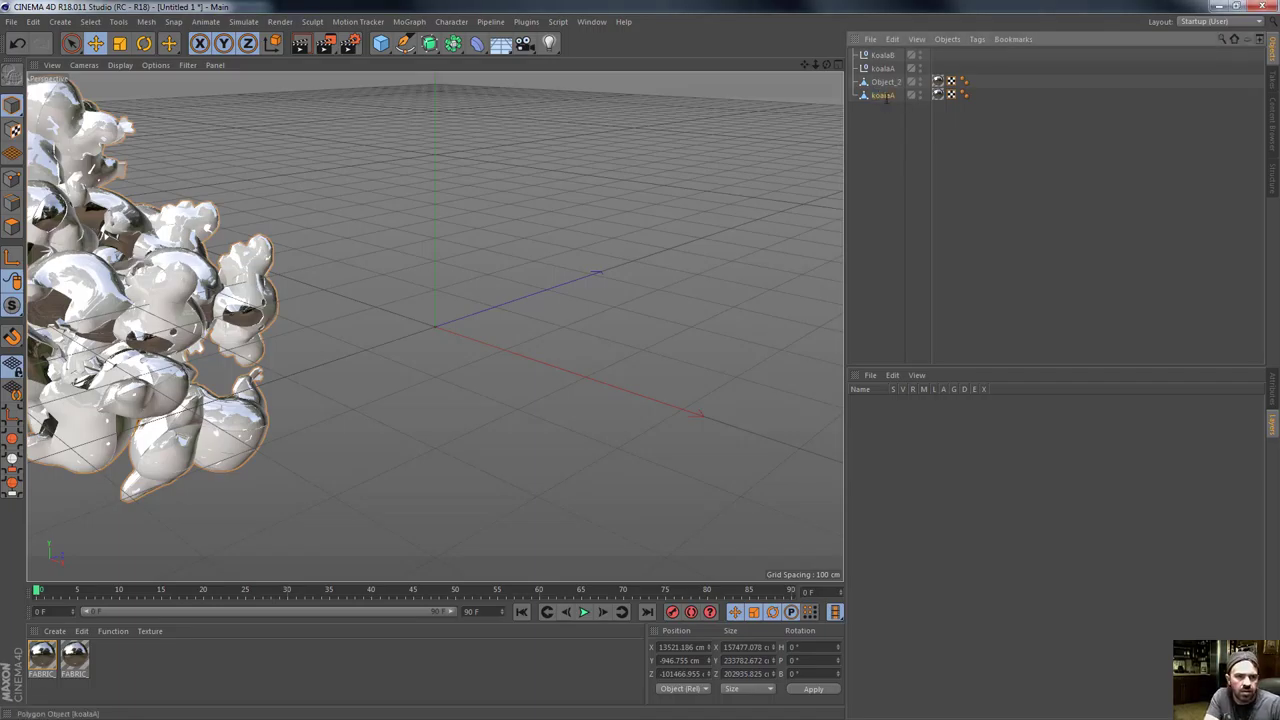
pyautogui.doubleClick(886, 95)
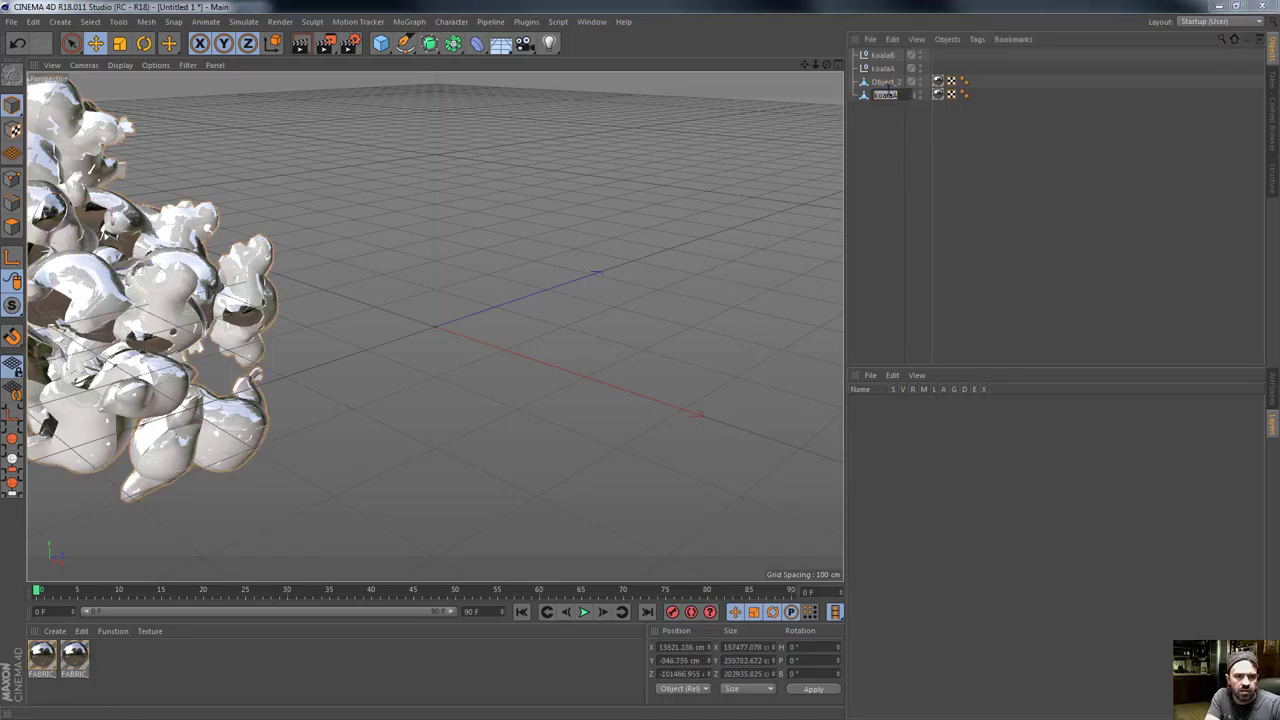
pyautogui.doubleClick(886, 83)
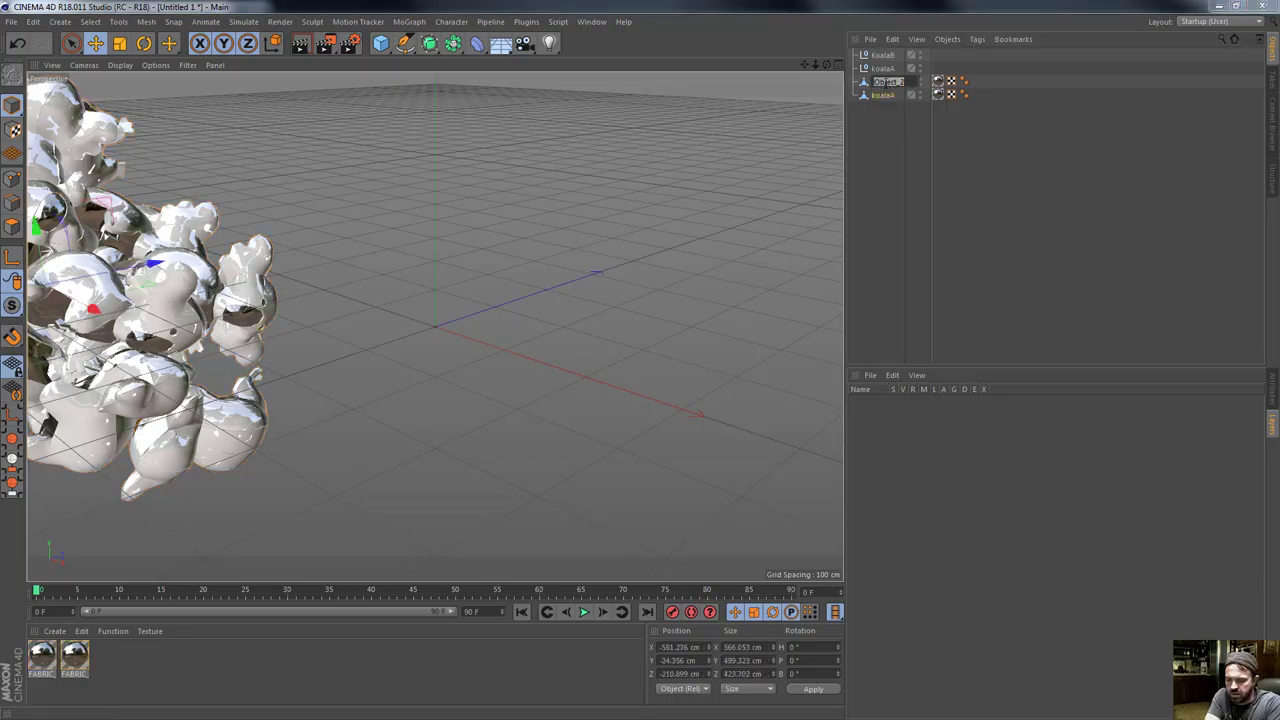
pyautogui.write('koalaB')
pyautogui.press('Return')
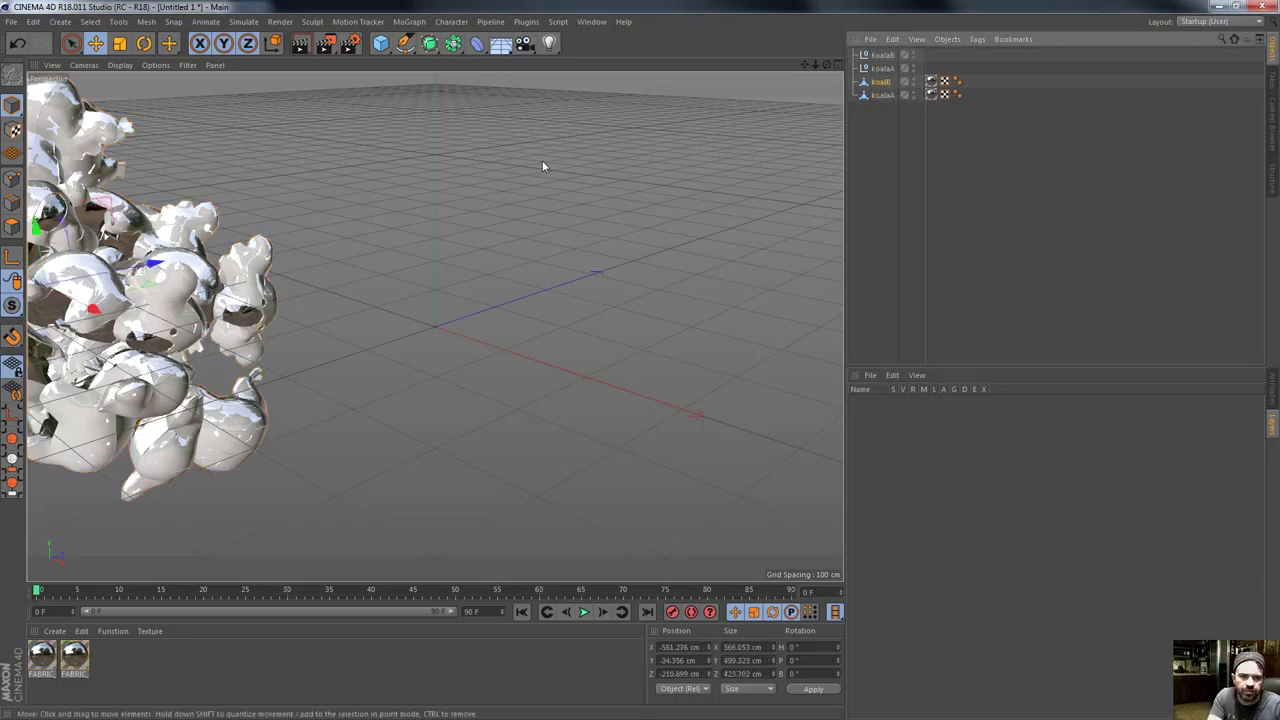
pyautogui.click(885, 69)
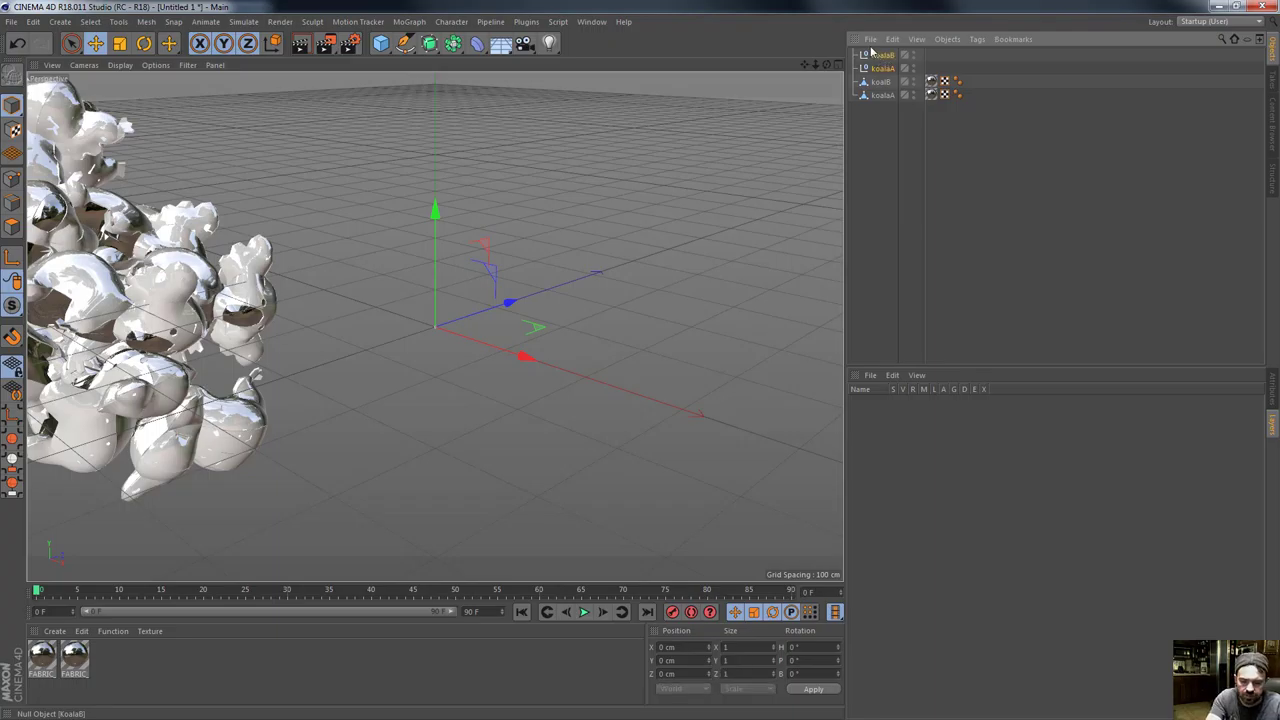
pyautogui.press('Delete')
# Select both koala meshes and set their X, Y and Z positions to 0 cm.
pyautogui.click(879, 68)
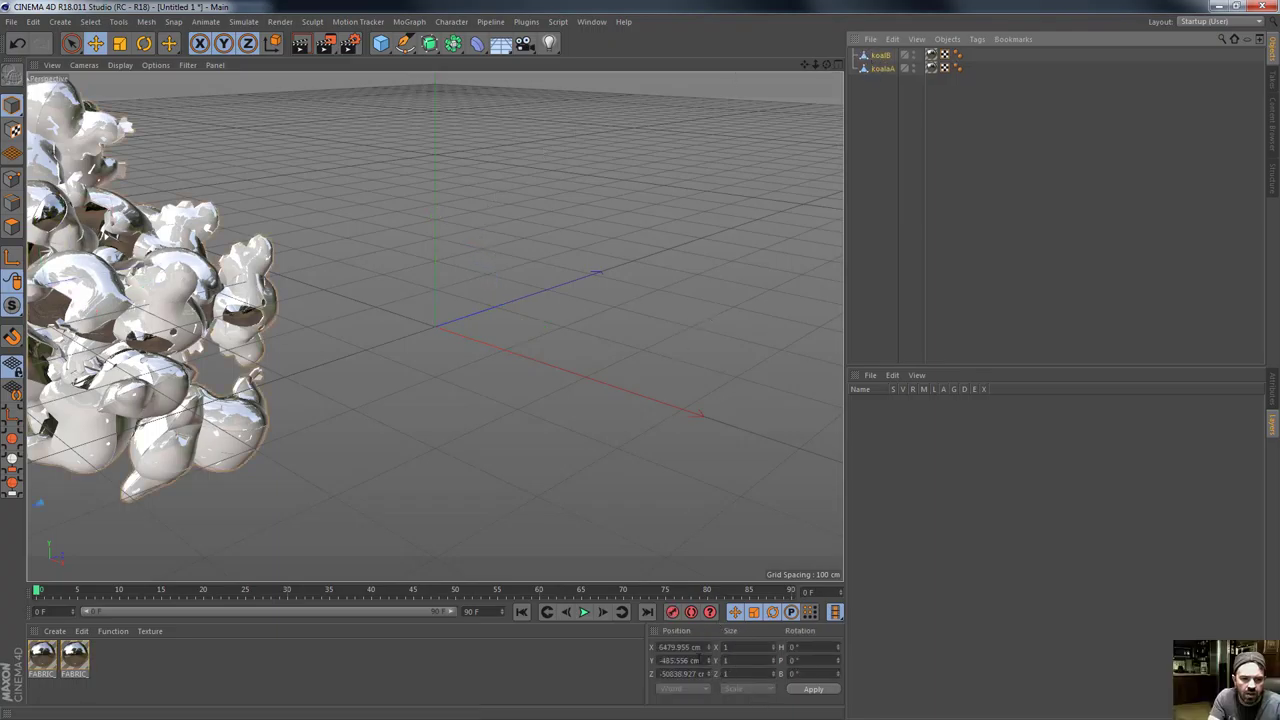
pyautogui.click(682, 648)
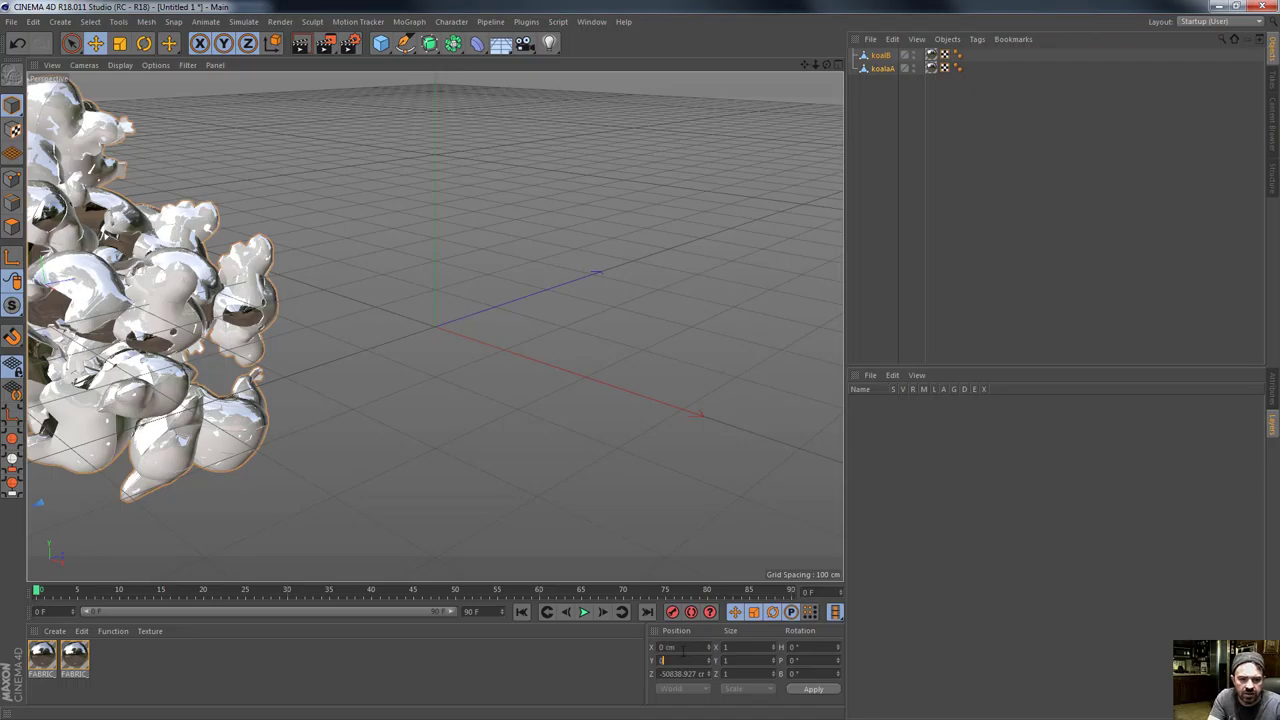
pyautogui.press('Return')
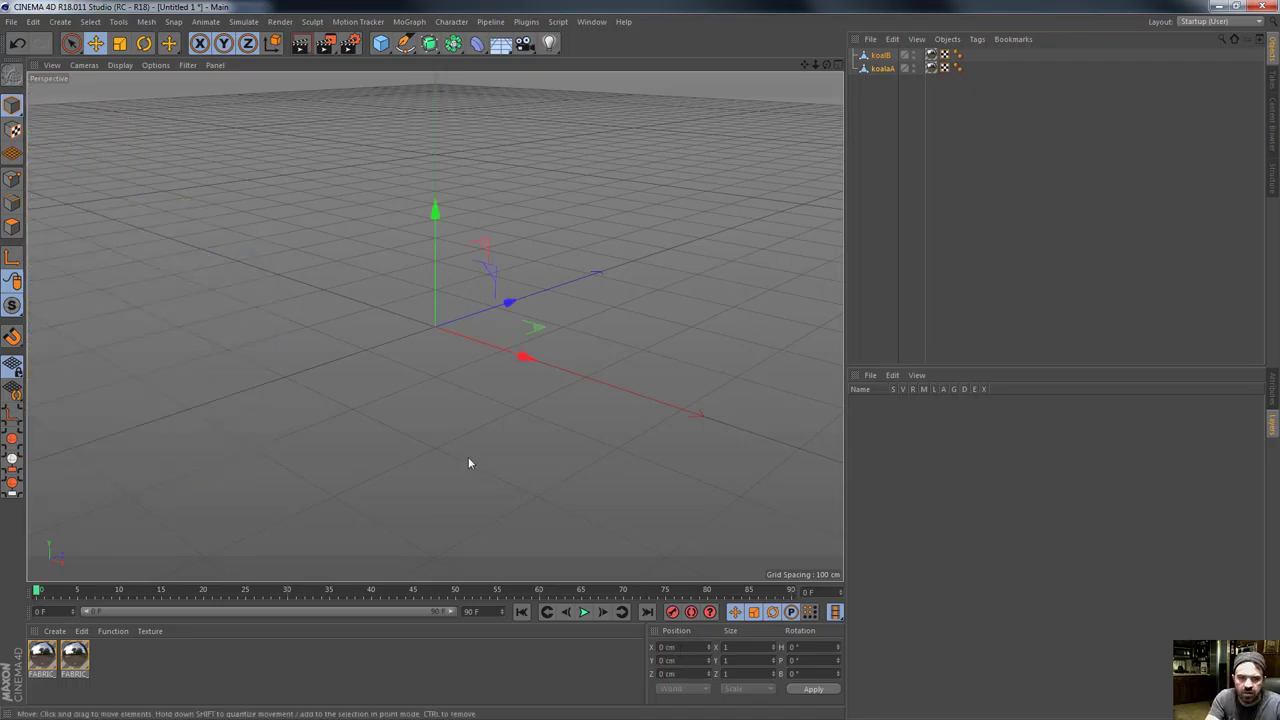
# Look for the two selected koala meshes in the Perspective view and around the origin in the Top view.
pyautogui.press('s')
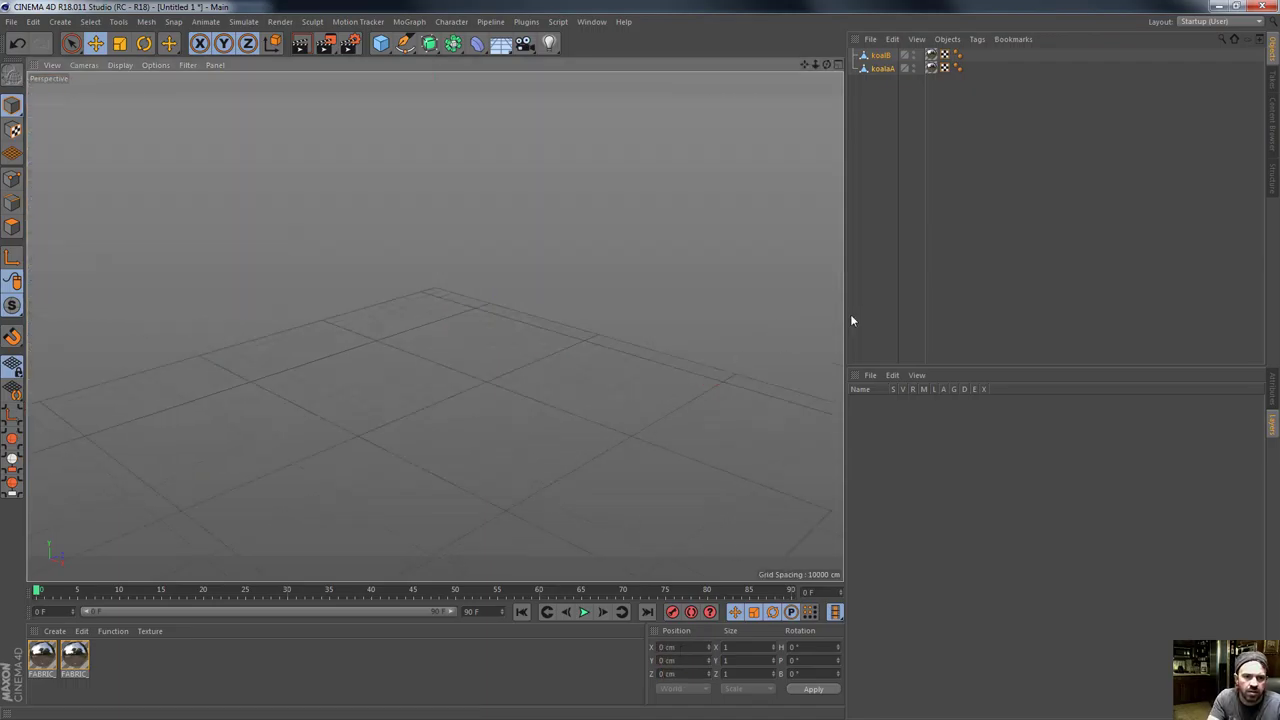
pyautogui.scroll(-2, 467, 379)
pyautogui.scroll(-5, 472, 379)
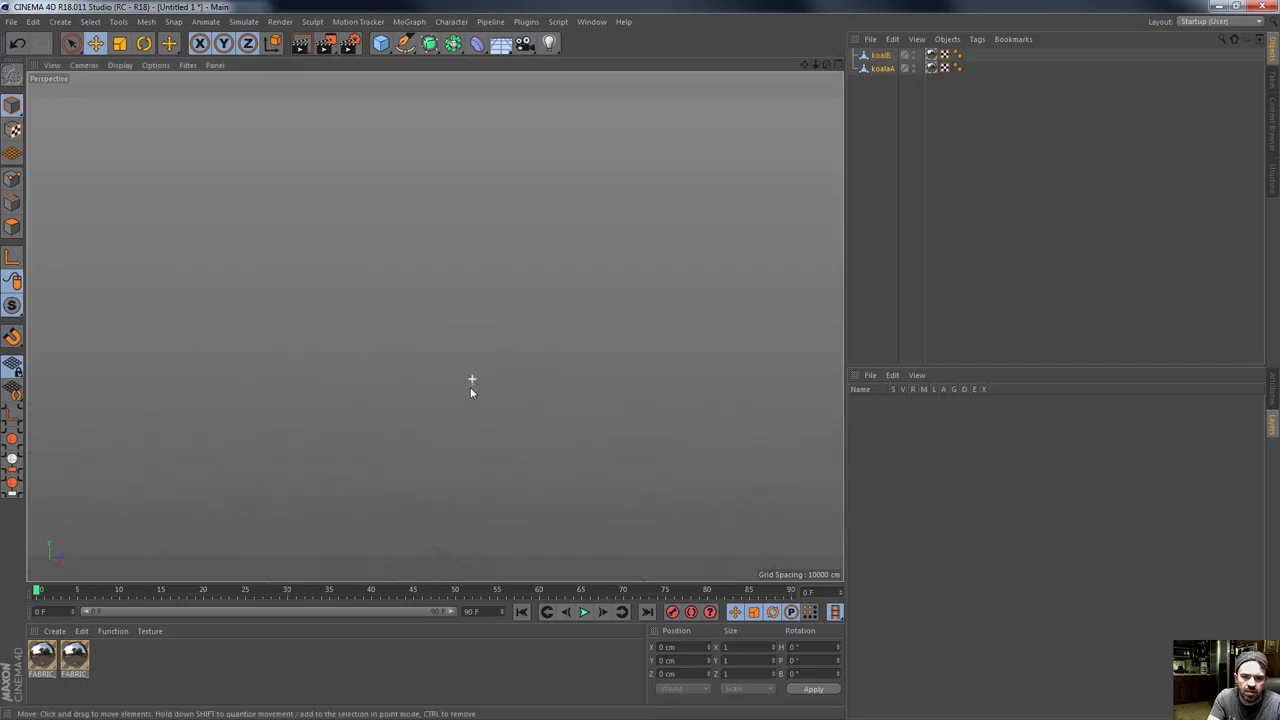
pyautogui.middleClick(474, 317)
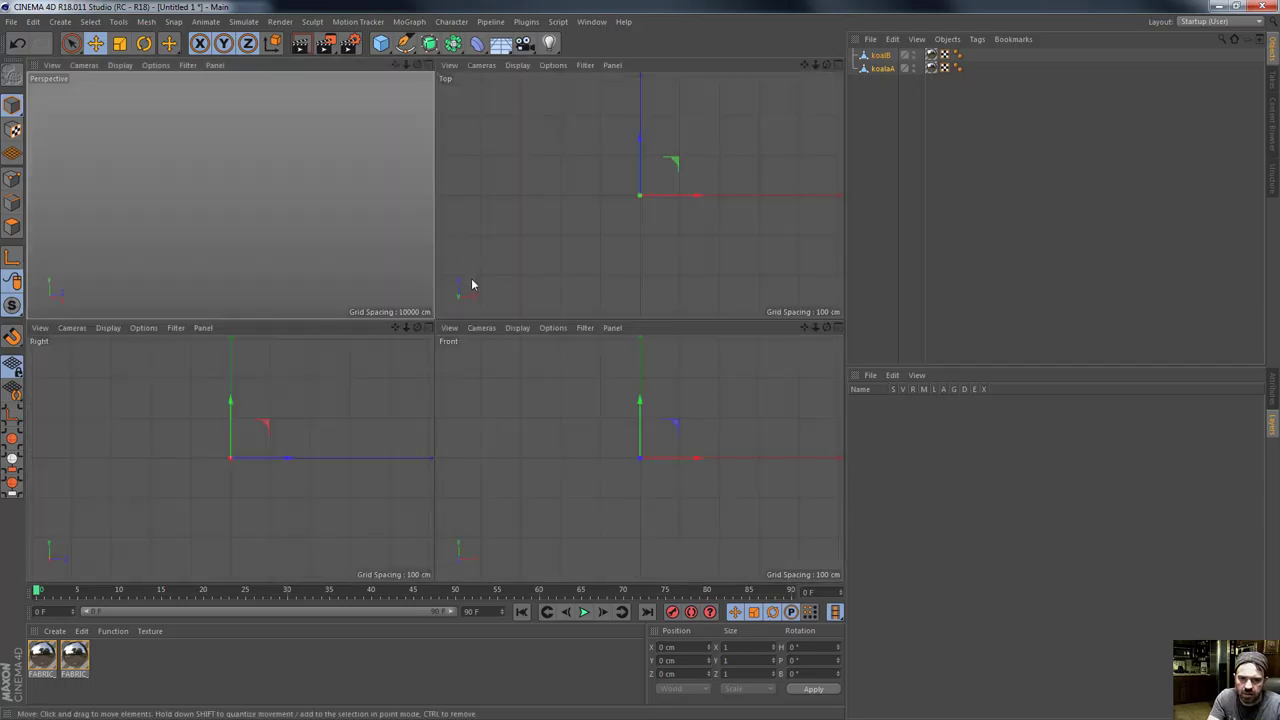
pyautogui.middleClick(651, 241)
pyautogui.scroll(5, 483, 285)
pyautogui.scroll(3, 327, 427)
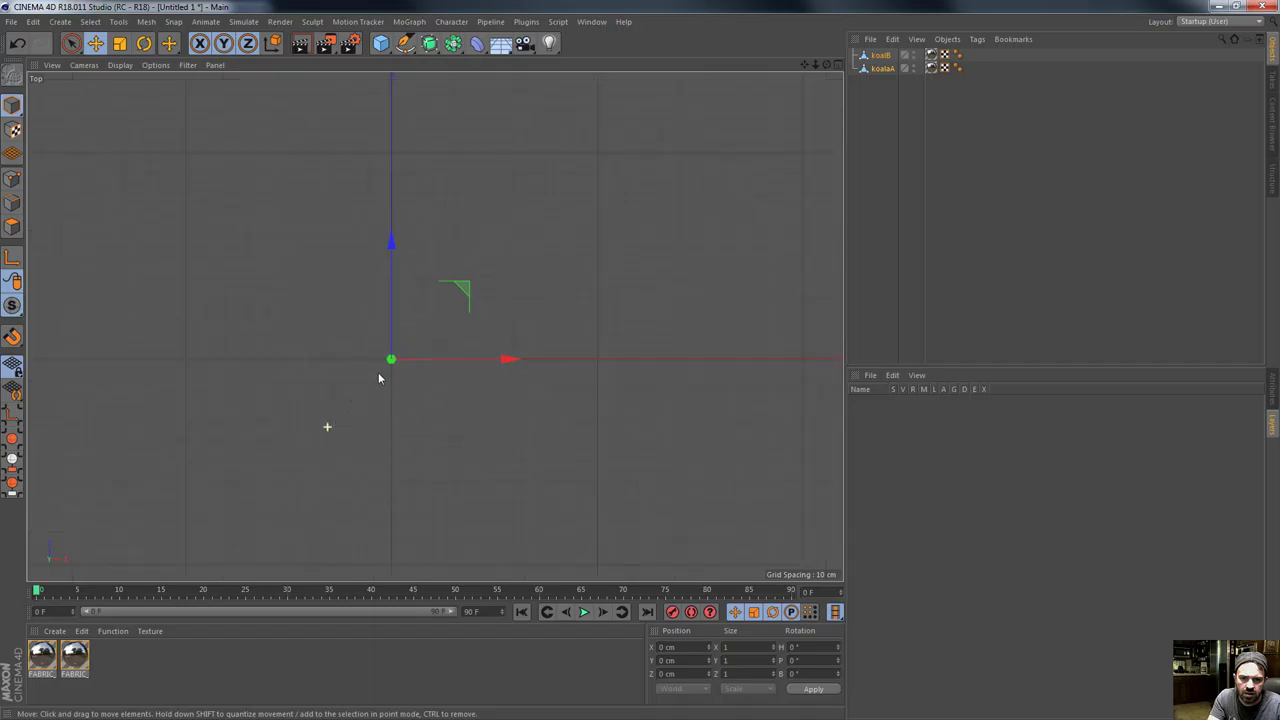
pyautogui.moveTo(378, 377); pyautogui.dragTo(497, 269, button='middle')
# Compare the position coordinates of the koalaA and koalB meshes, individually and selected together.
pyautogui.click(888, 96)
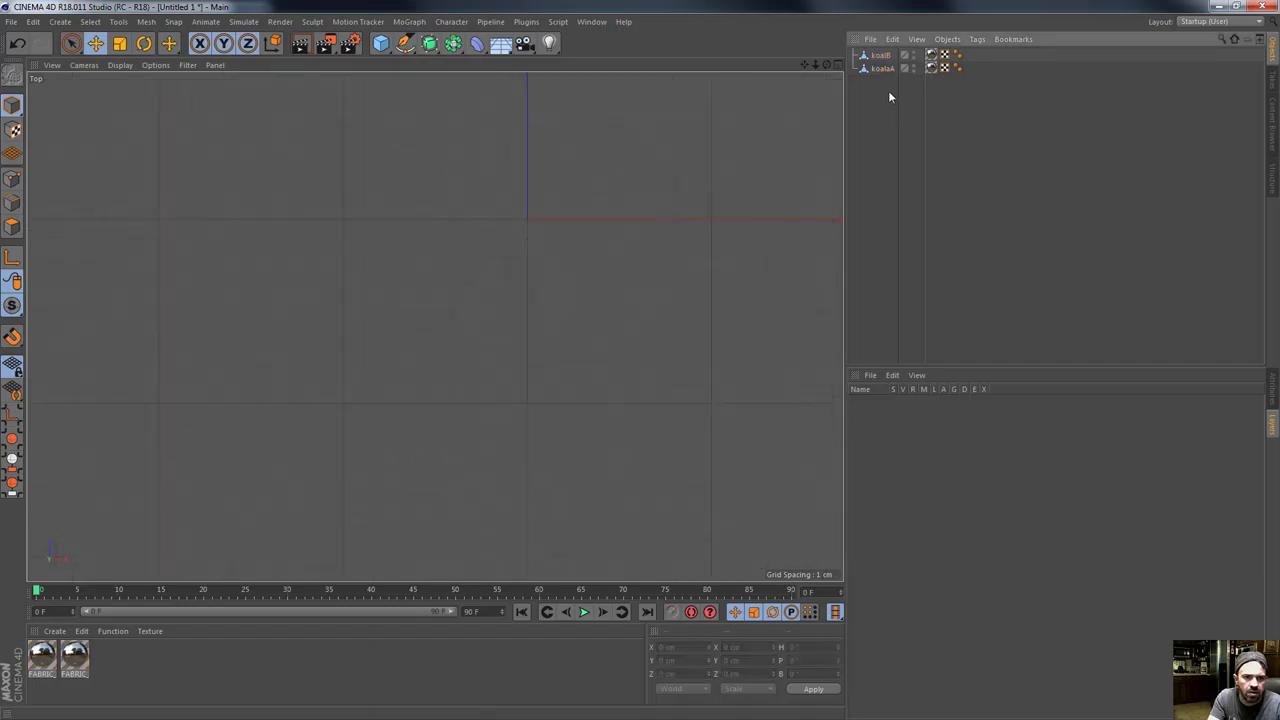
pyautogui.click(888, 70)
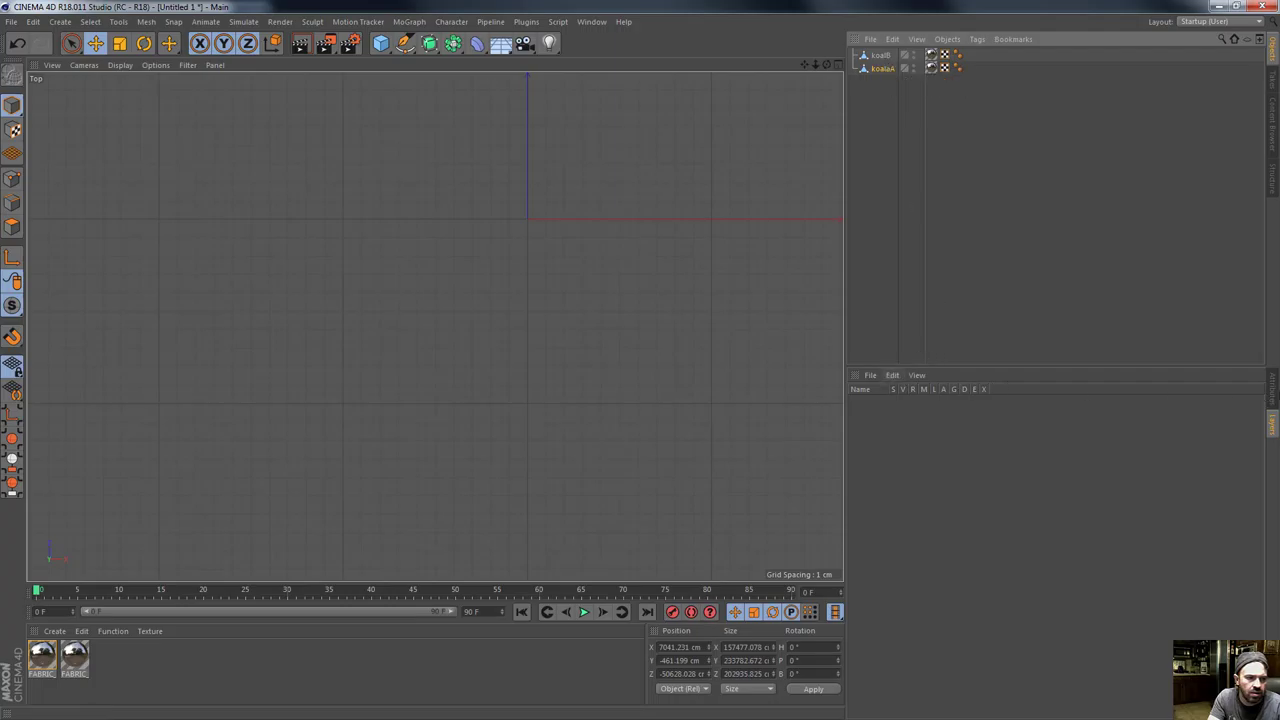
pyautogui.click(1272, 399)
pyautogui.click(892, 406)
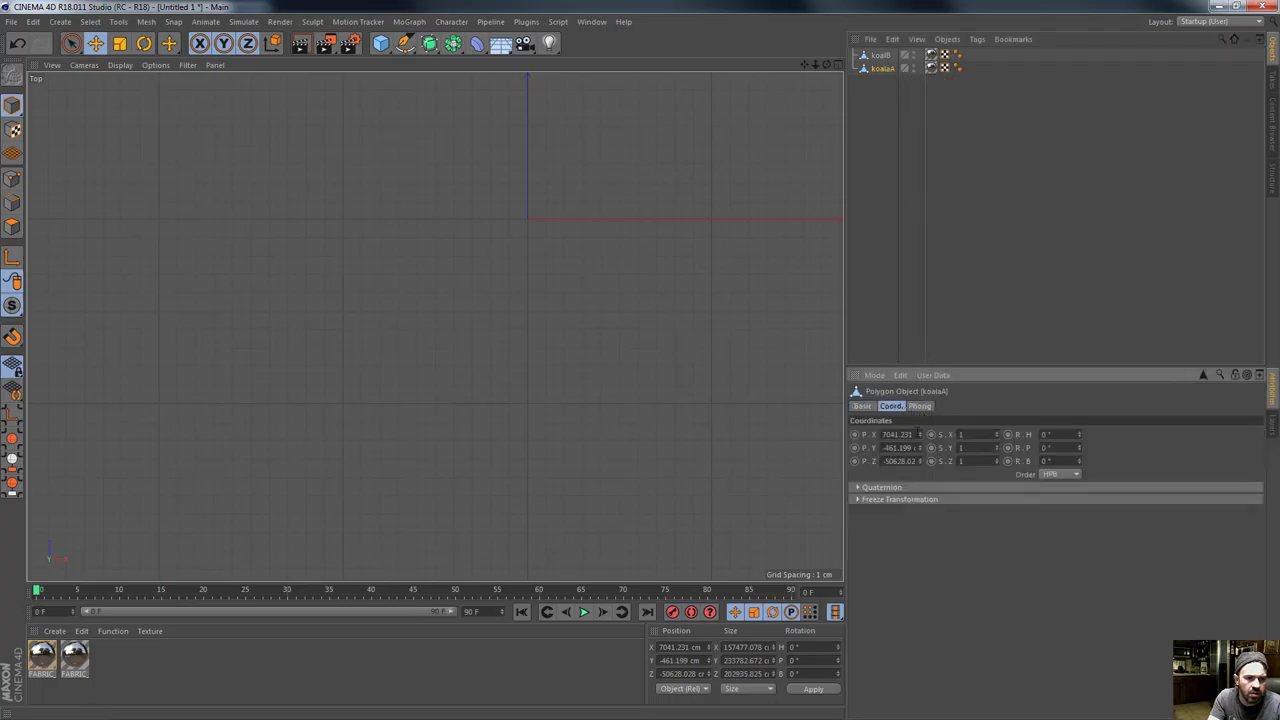
pyautogui.click(875, 57)
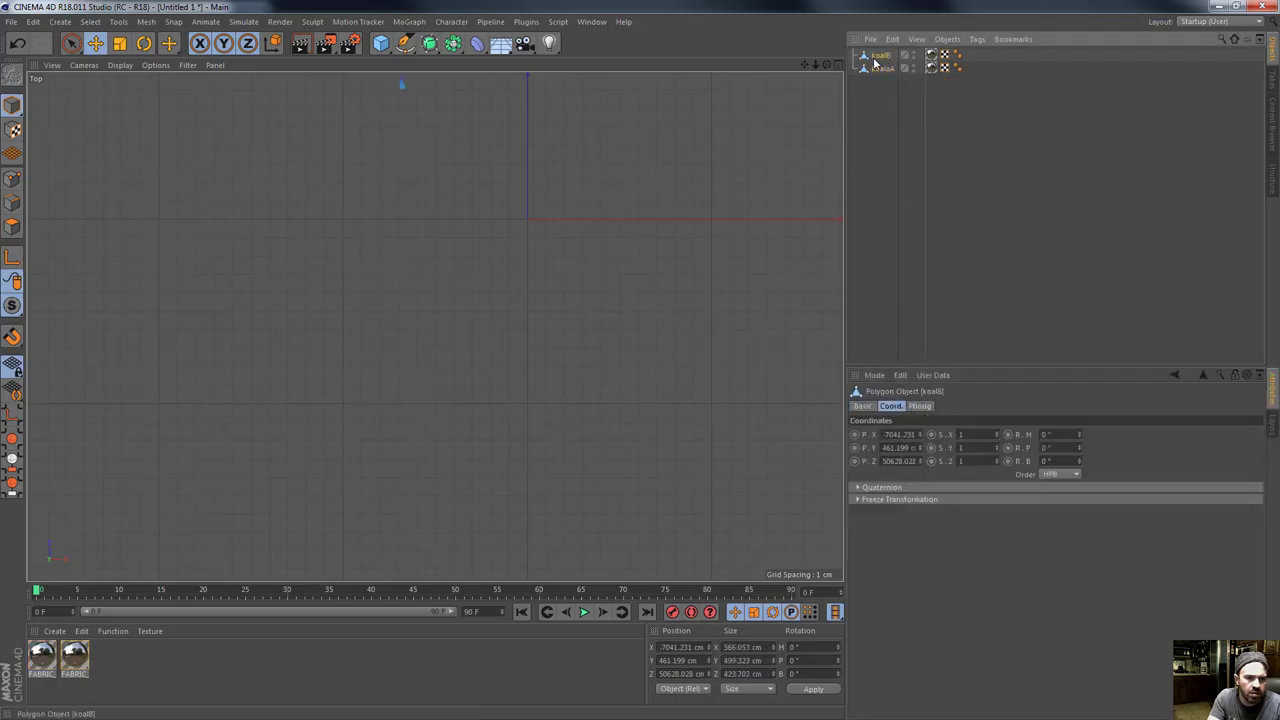
pyautogui.keyDown('ctrl'); pyautogui.click(879, 70); pyautogui.keyUp('ctrl')
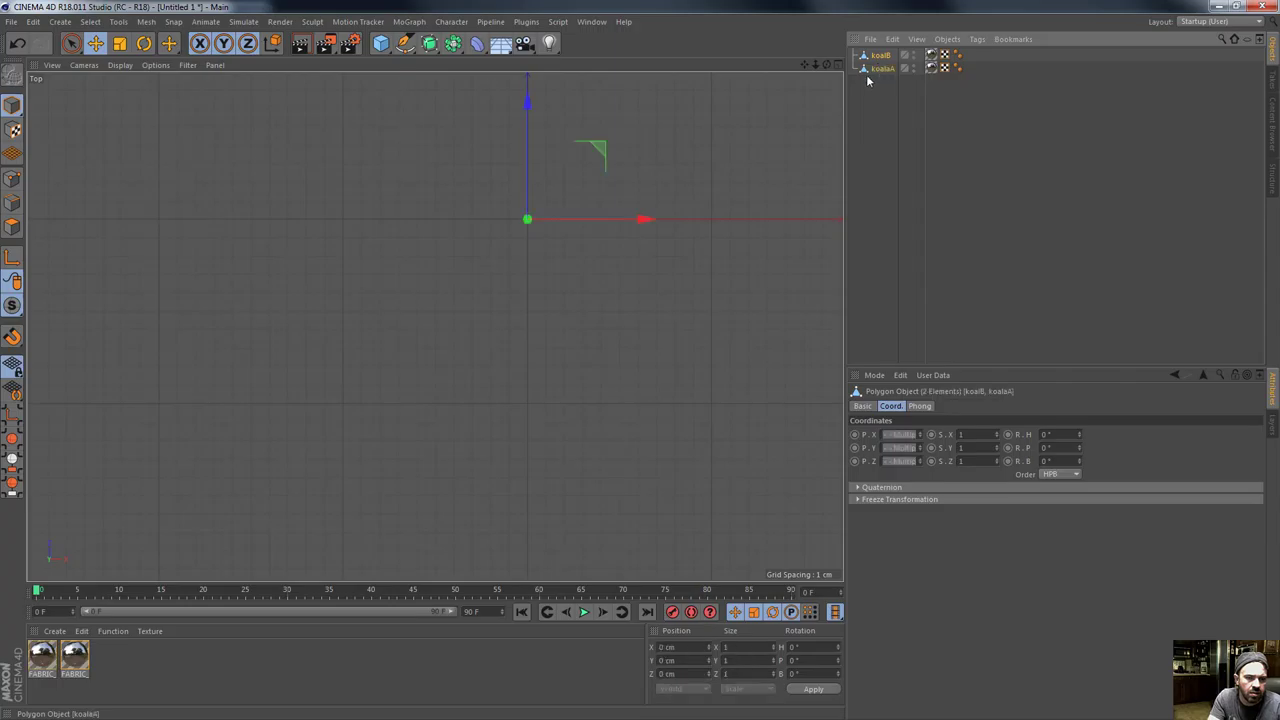
# Examine a wider area around the world origin in the Top view and recheck the coordinates of koalaA and koalB.
pyautogui.scroll(-10, 714, 194)
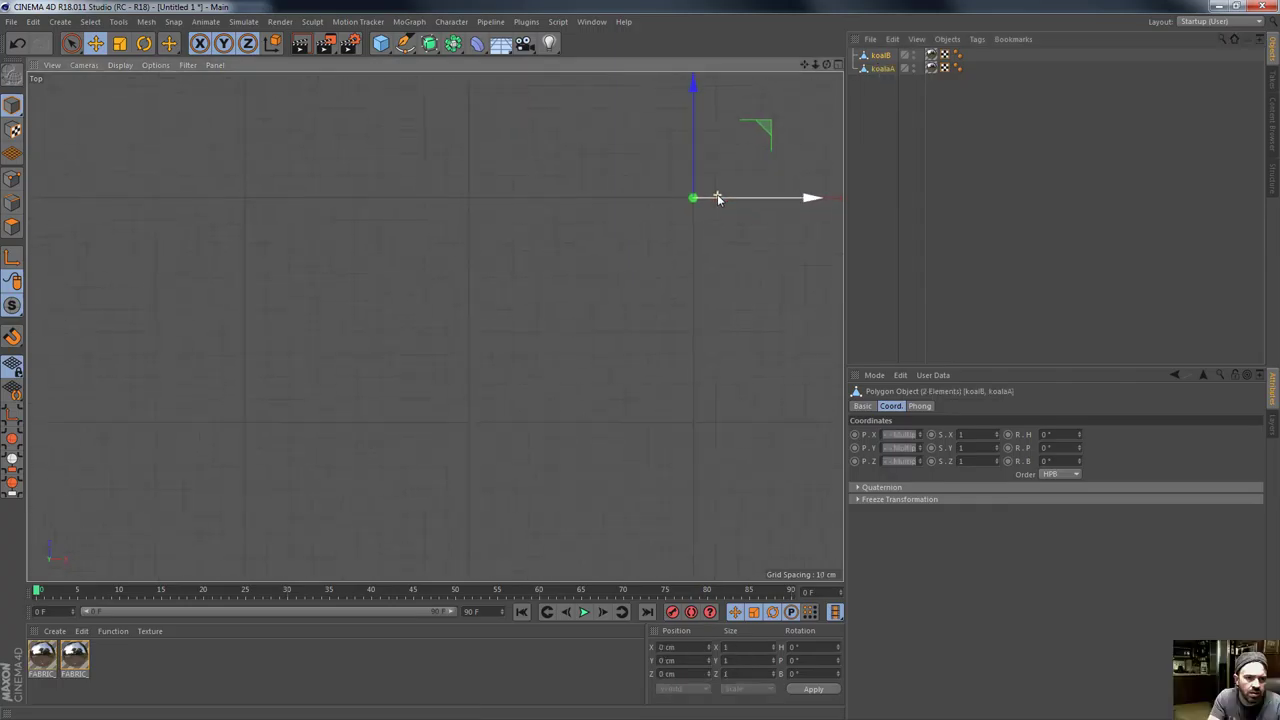
pyautogui.scroll(-15, 717, 196)
pyautogui.click(710, 238)
pyautogui.press('e')
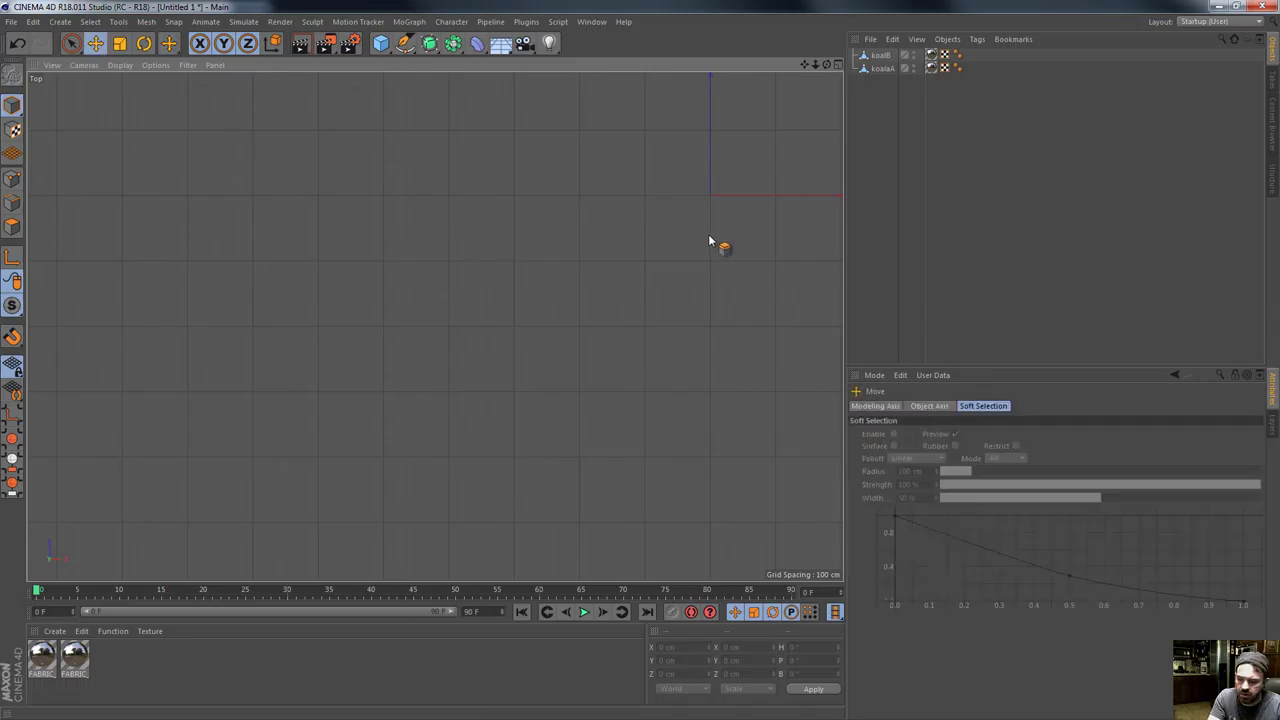
pyautogui.keyDown('alt'); pyautogui.moveTo(711, 240); pyautogui.dragTo(470, 391, button='middle'); pyautogui.keyUp('alt')
pyautogui.scroll(-1, 470, 390)
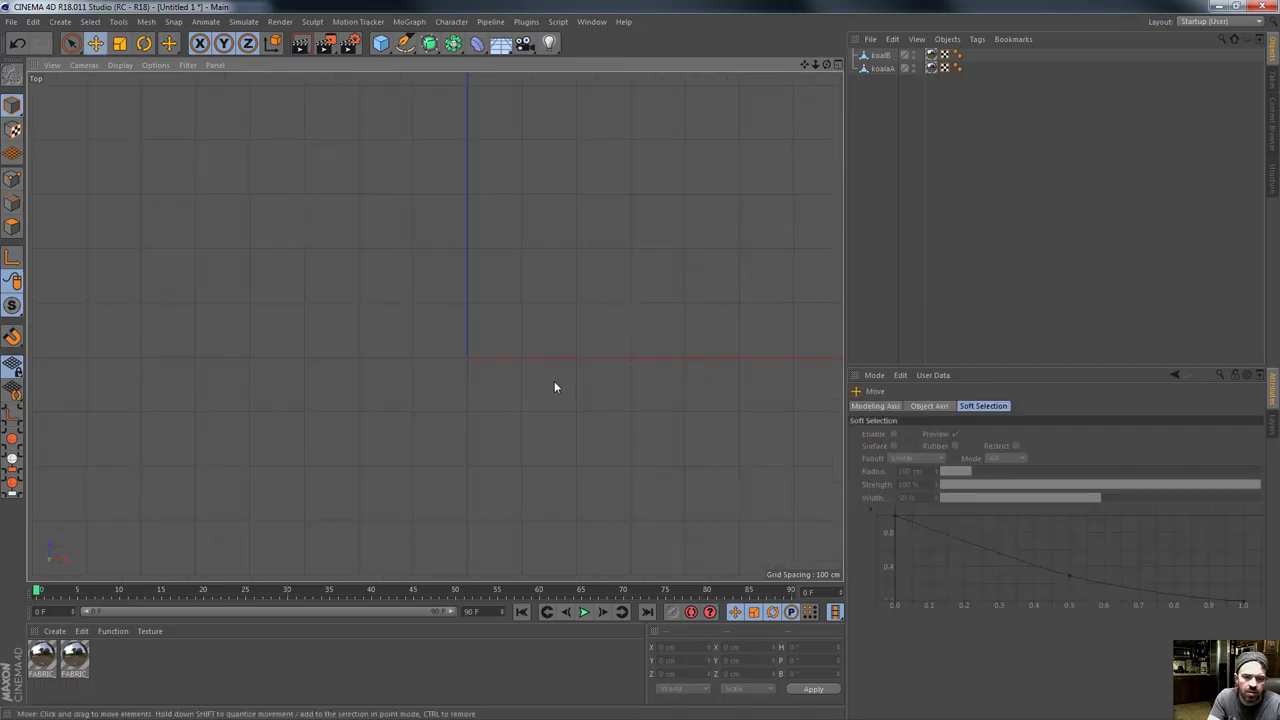
pyautogui.keyDown('alt'); pyautogui.moveTo(626, 366); pyautogui.dragTo(503, 387, button='right'); pyautogui.keyUp('alt')
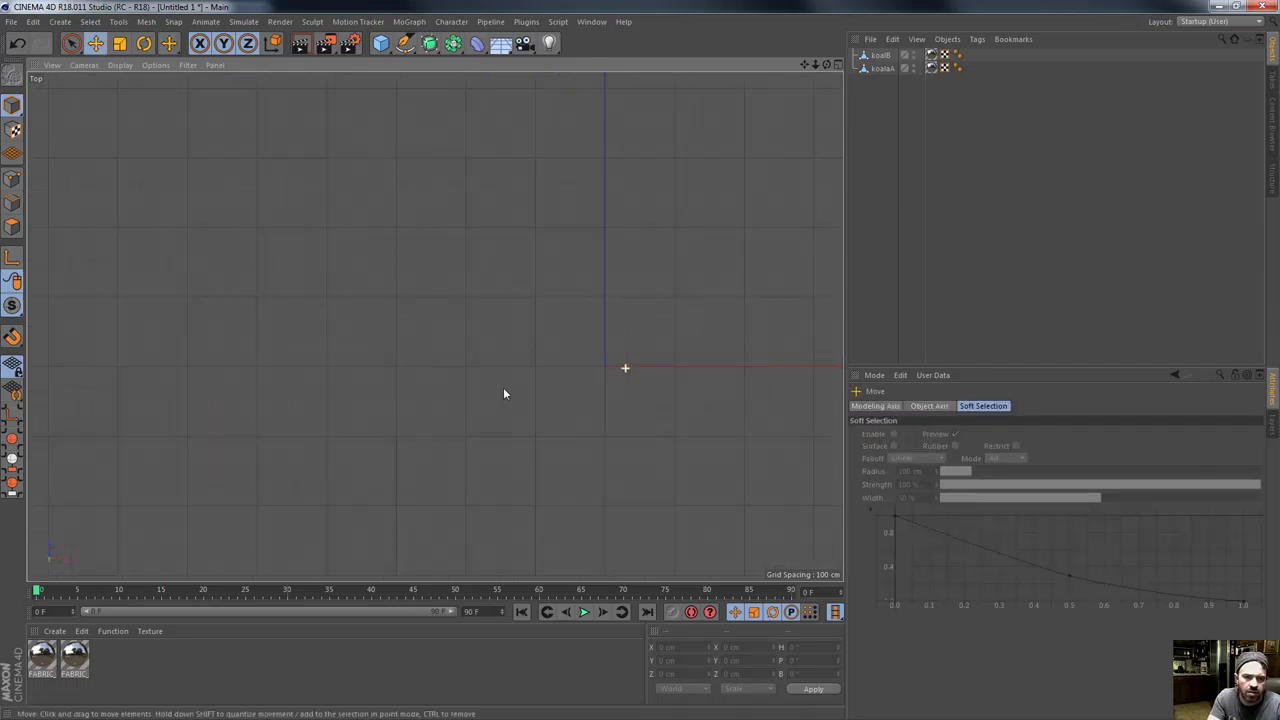
pyautogui.click(884, 68)
pyautogui.click(903, 434)
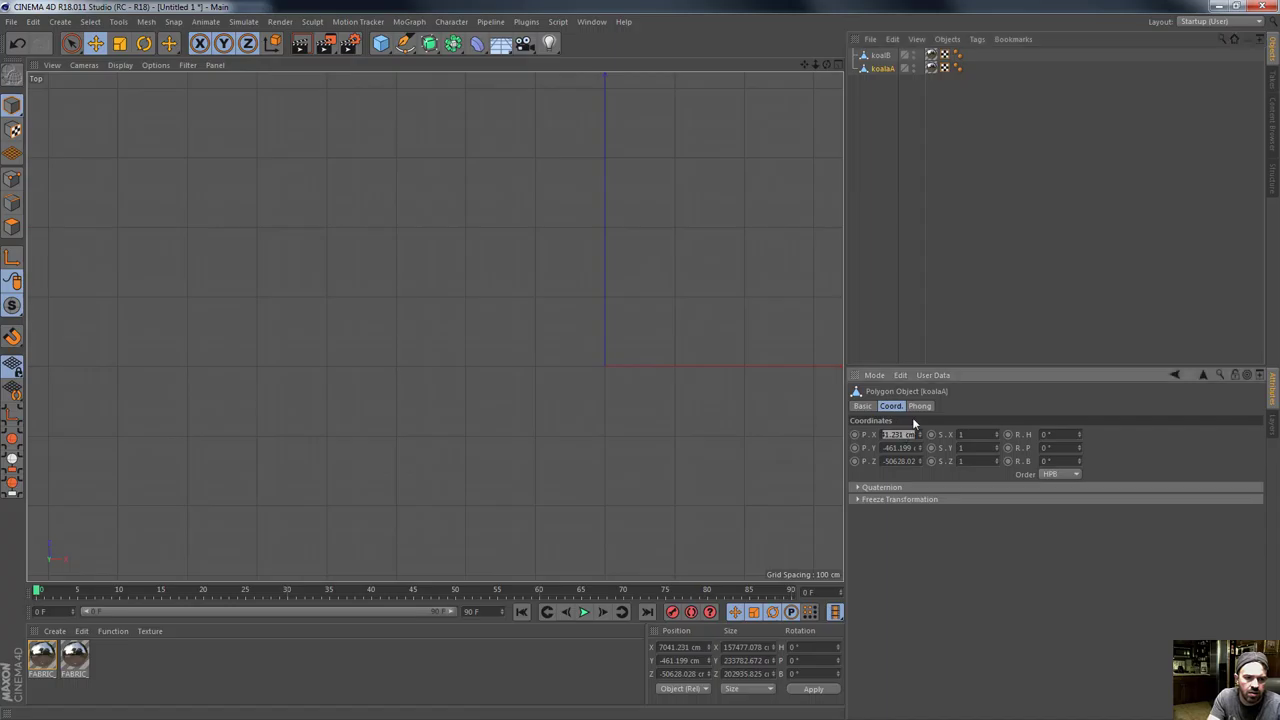
pyautogui.click(881, 56)
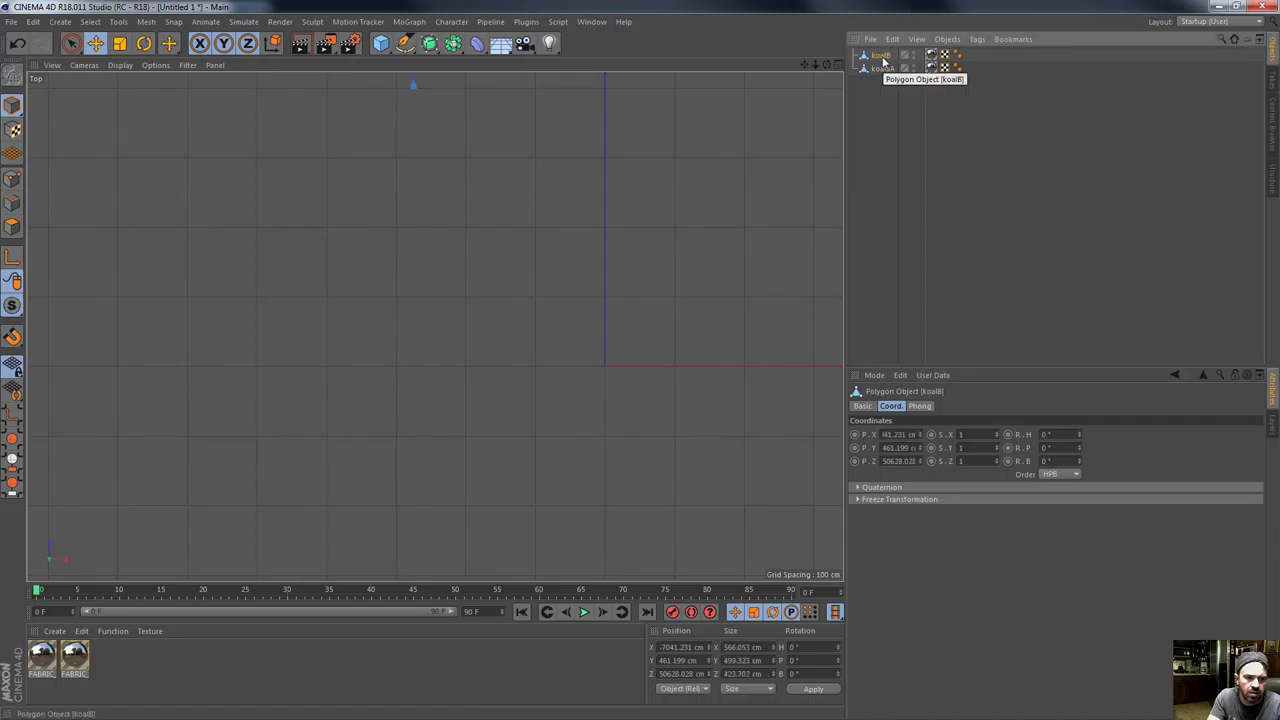
pyautogui.click(881, 70)
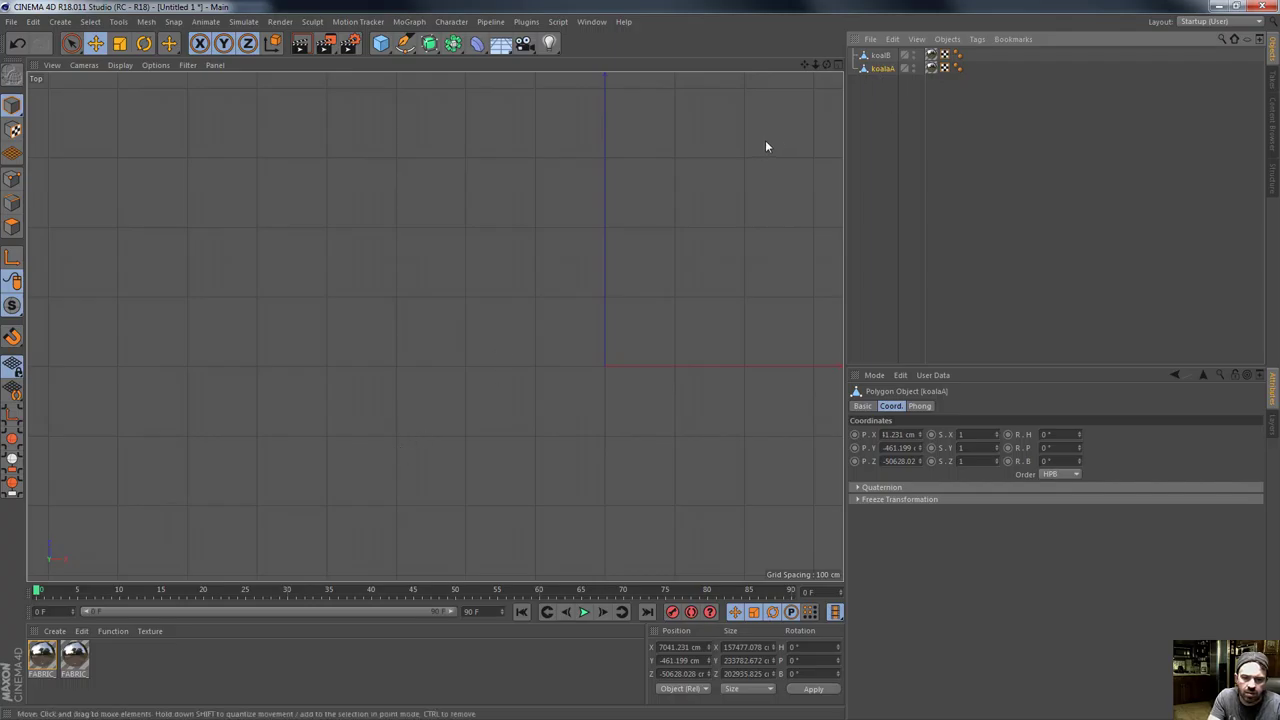
# Undo the latest selection changes and return to the koalaA mesh.
pyautogui.hotkey('ctrl', 'z')
pyautogui.hotkey('ctrl', 'z')
pyautogui.scroll(-11, 618, 247)
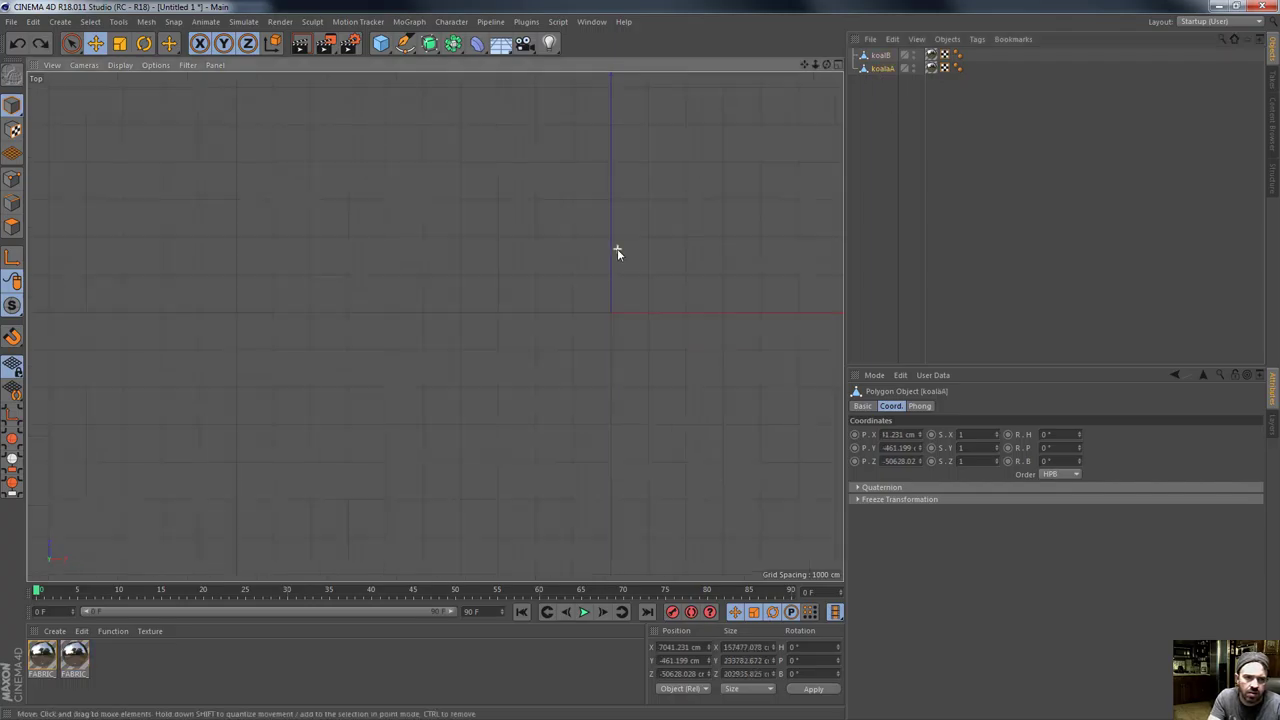
pyautogui.click(618, 249)
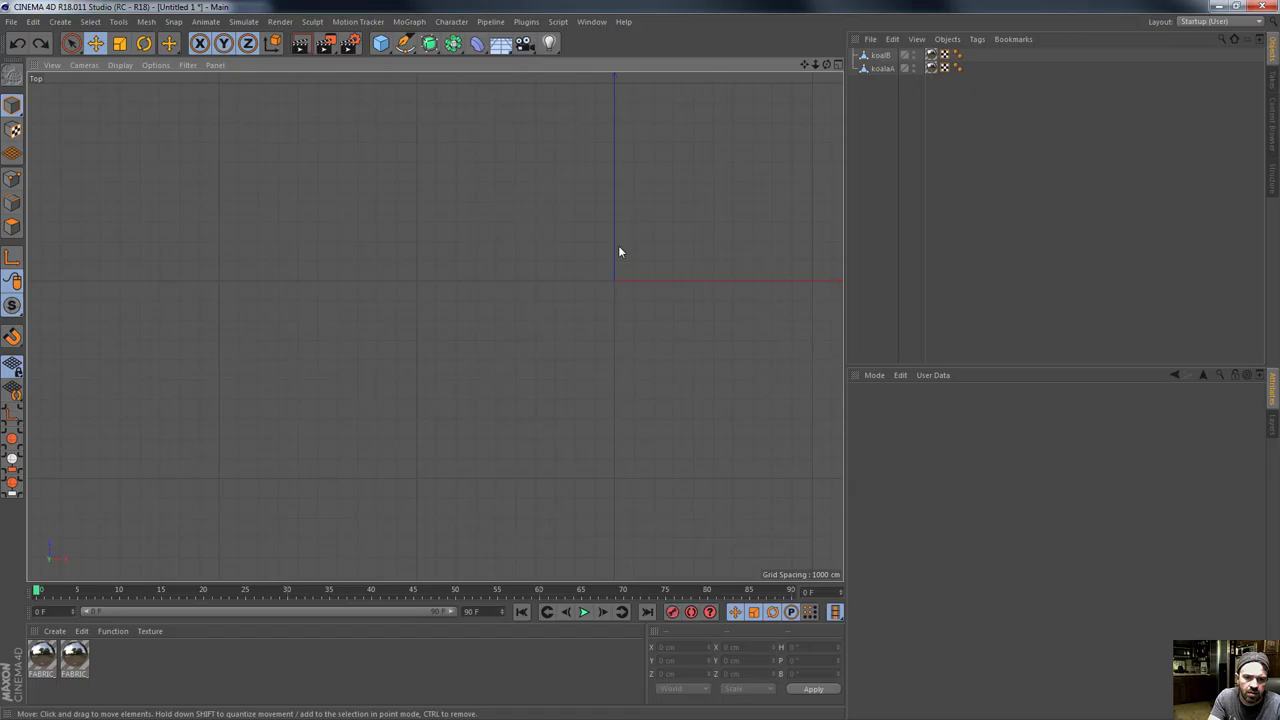
pyautogui.hotkey('ctrl', 'a')
pyautogui.click(619, 252)
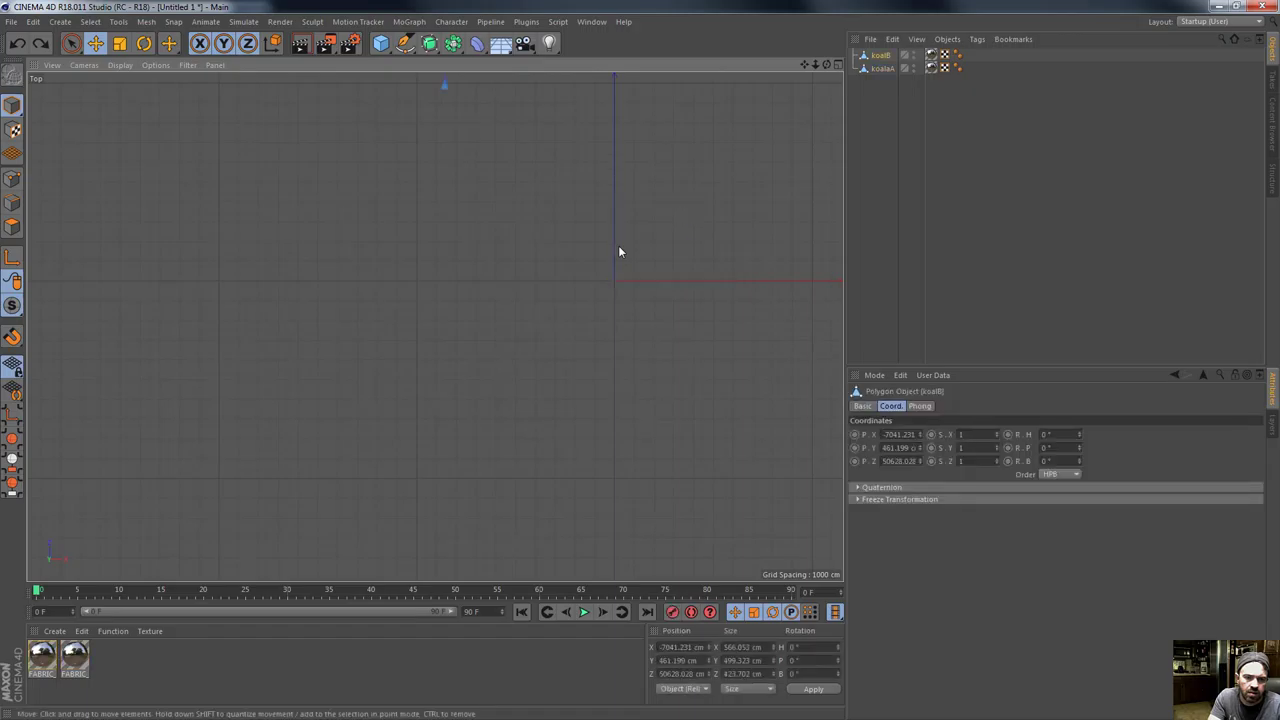
pyautogui.click(619, 252)
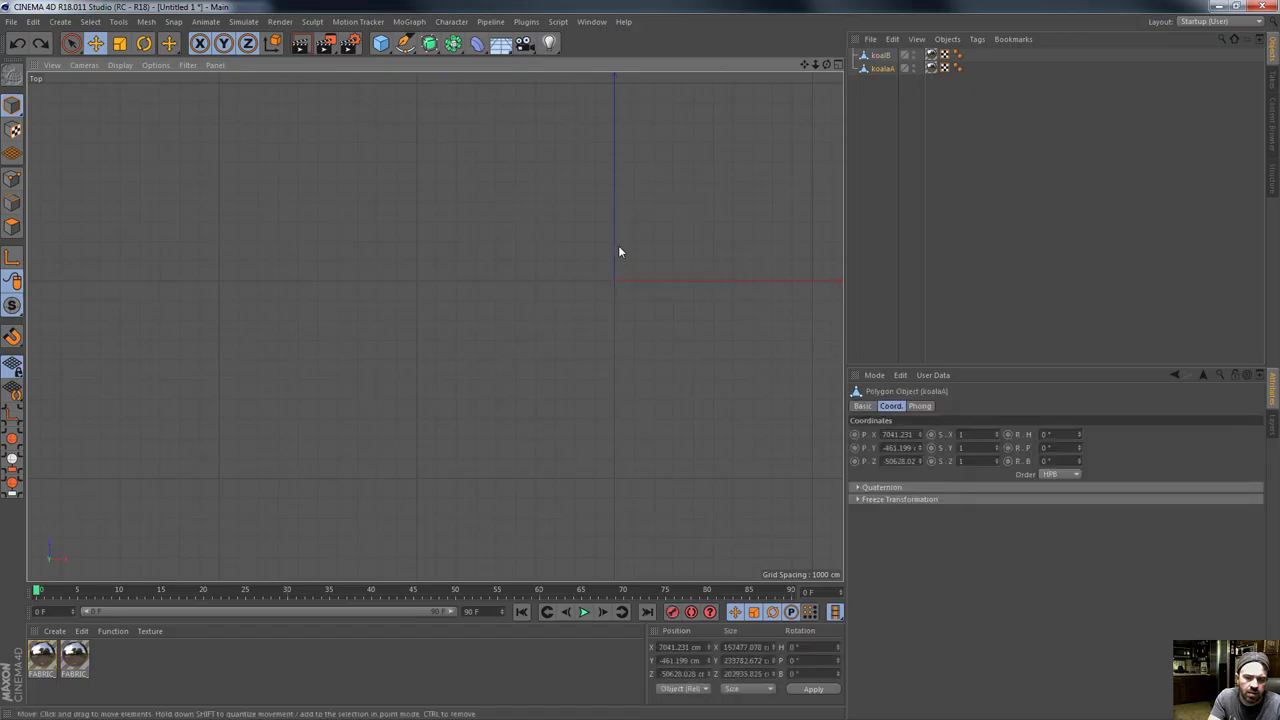
# Try to move koalaA towards the world origin in the Top view, and undo the move.
pyautogui.scroll(-10, 619, 252)
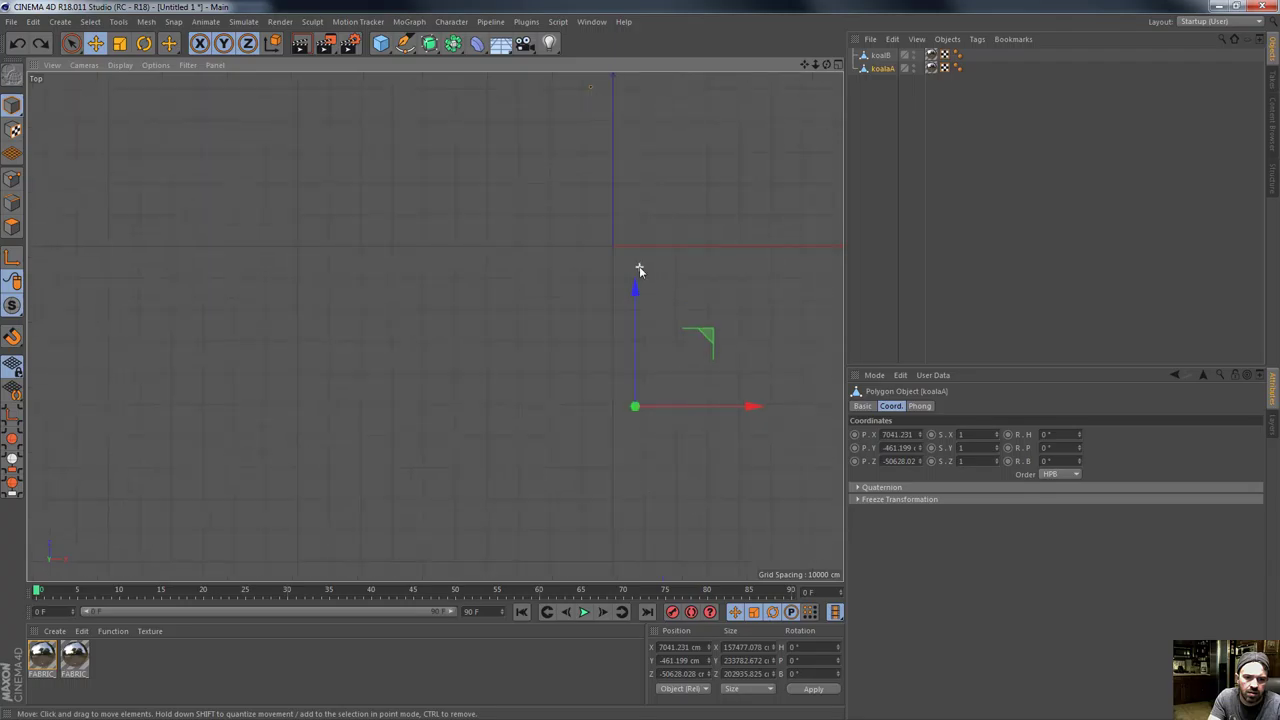
pyautogui.moveTo(707, 335); pyautogui.dragTo(682, 186)
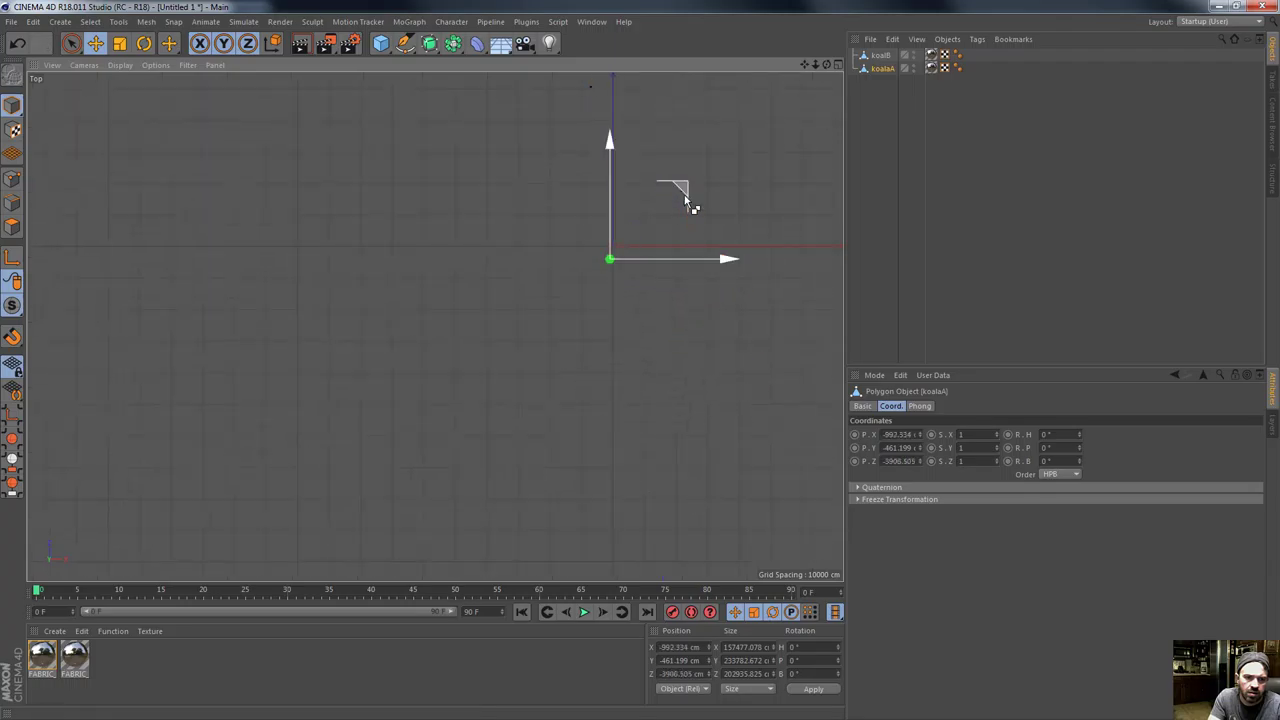
pyautogui.hotkey('ctrl', 'z')
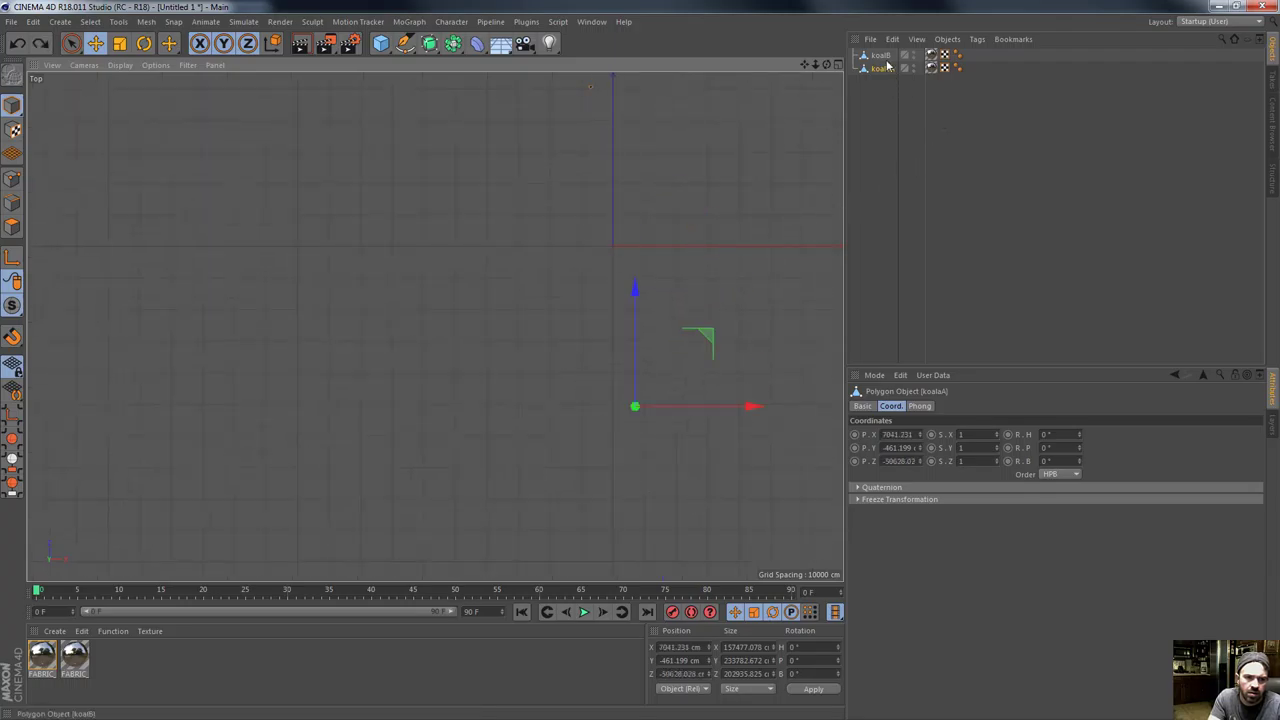
# Examine where the axes of koalB and koalaA lie and locate the koala geometry in the Top view.
pyautogui.keyDown('ctrl'); pyautogui.click(884, 56); pyautogui.keyUp('ctrl')
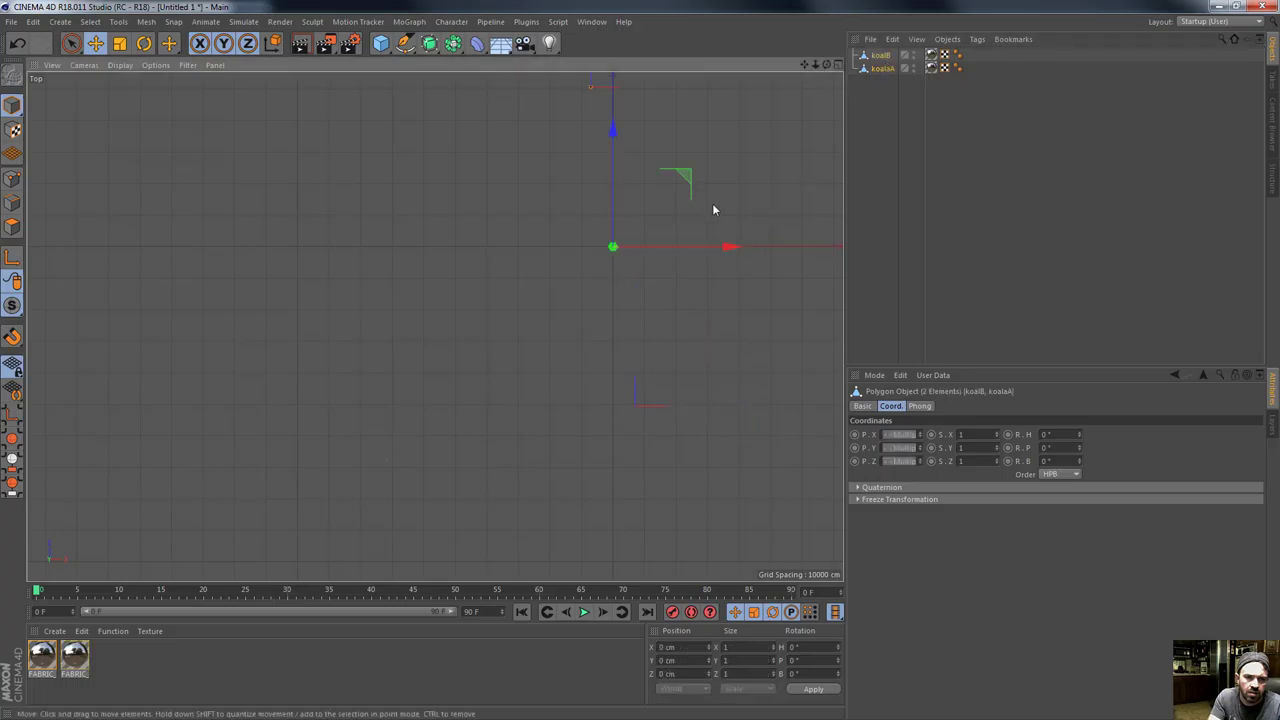
pyautogui.scroll(-8, 712, 205)
pyautogui.scroll(5, 712, 213)
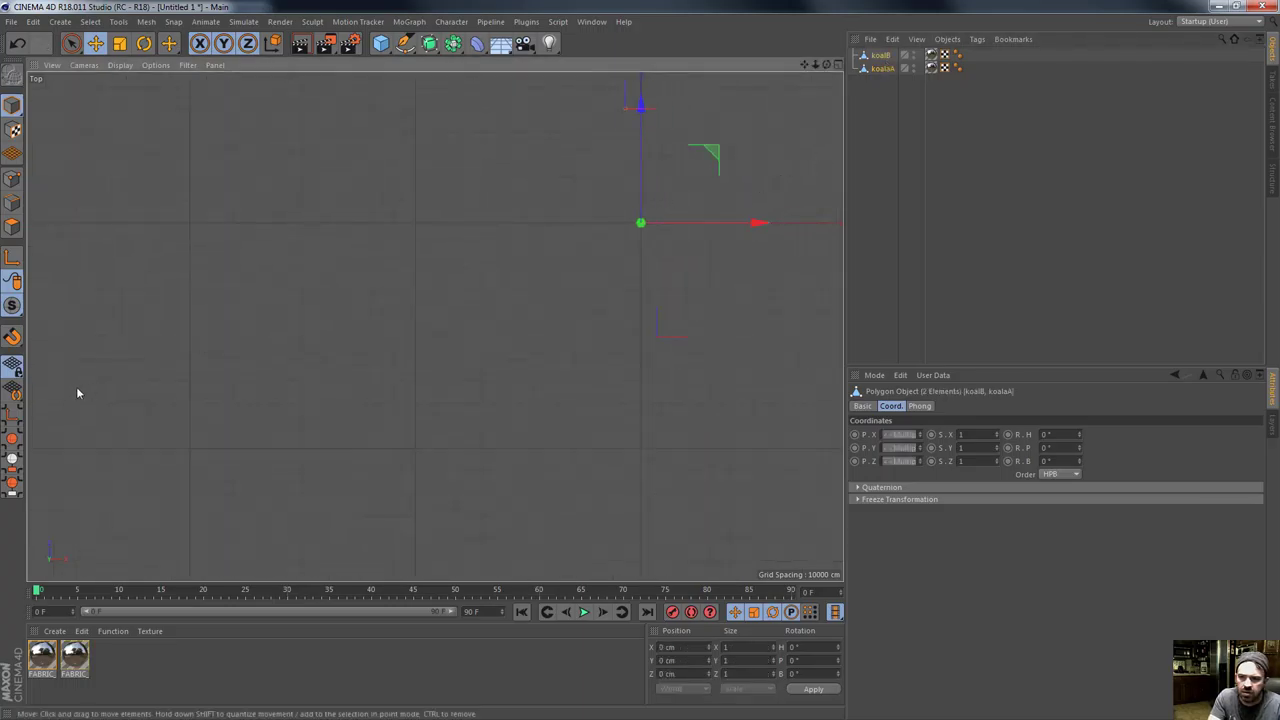
pyautogui.click(990, 238)
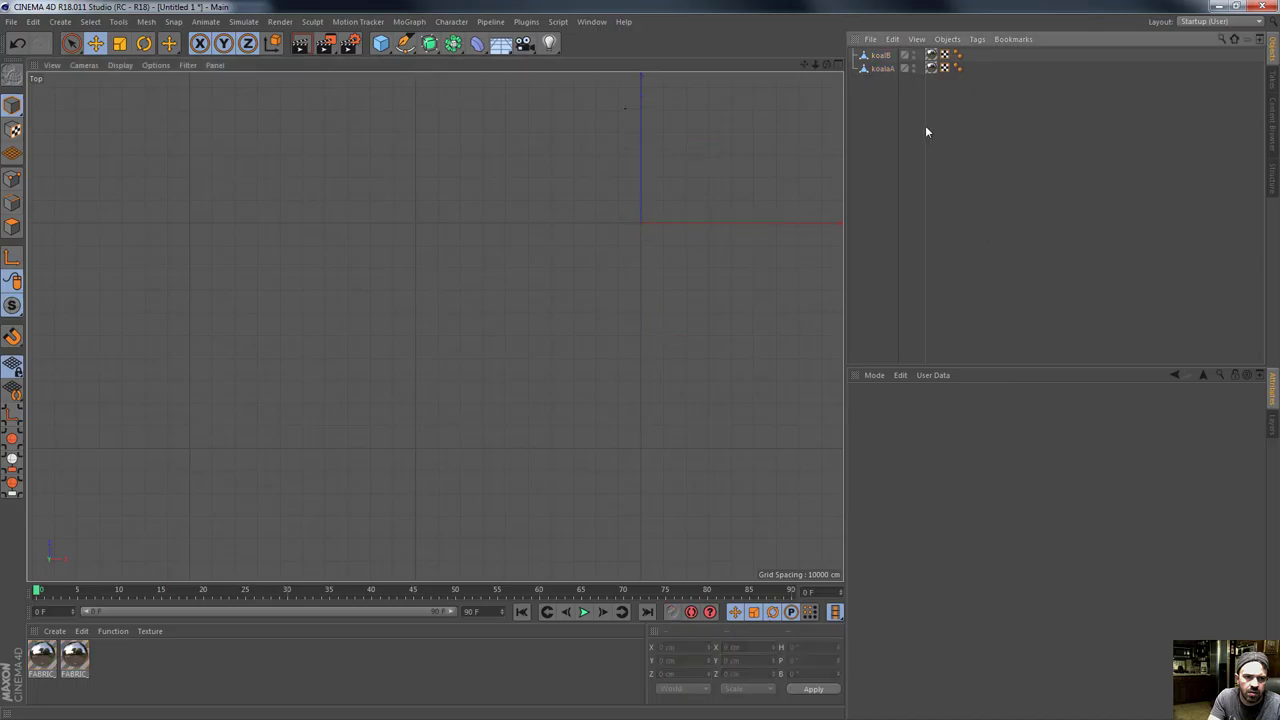
pyautogui.keyDown('ctrl'); pyautogui.click(880, 55); pyautogui.keyUp('ctrl')
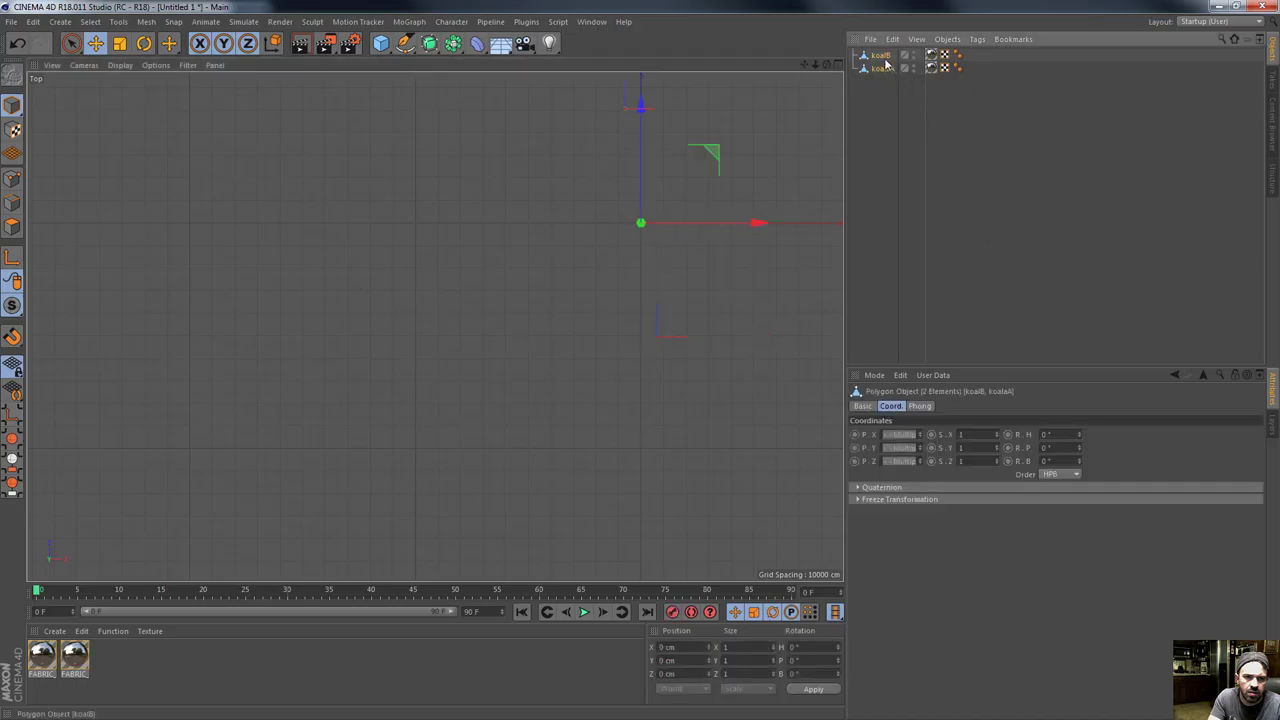
pyautogui.click(880, 138)
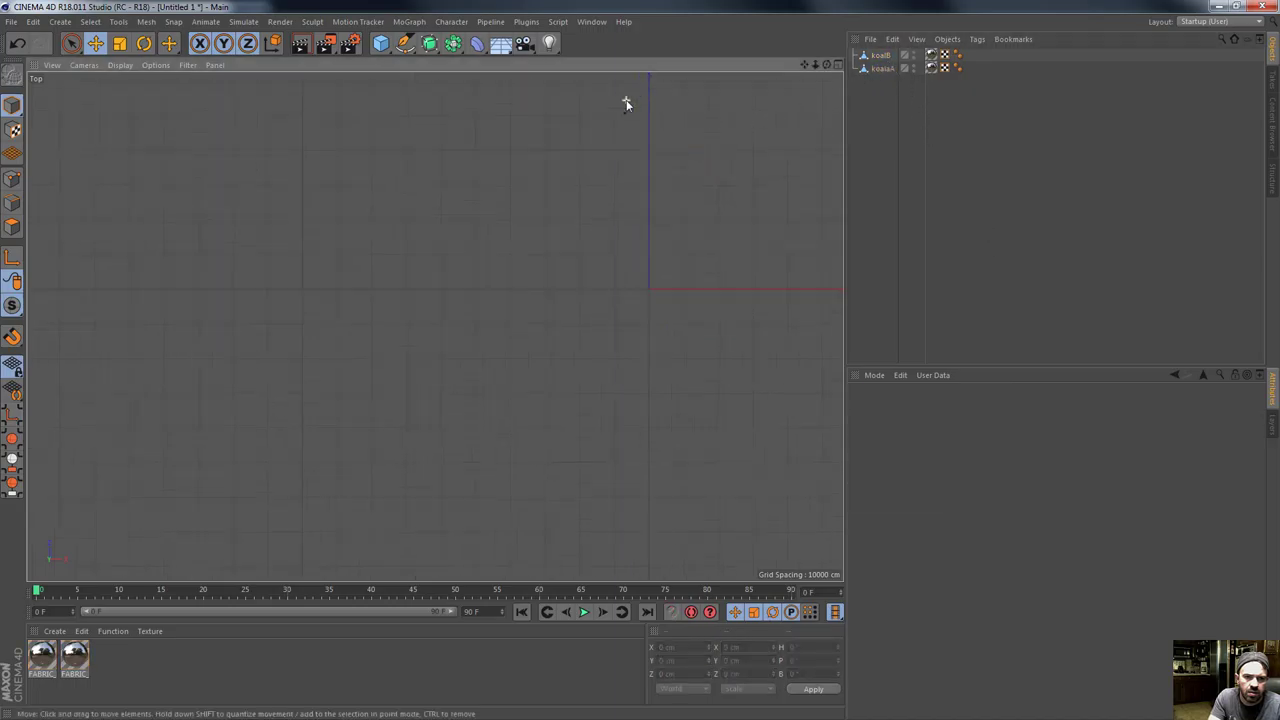
pyautogui.scroll(5, 626, 106)
pyautogui.scroll(5, 580, 137)
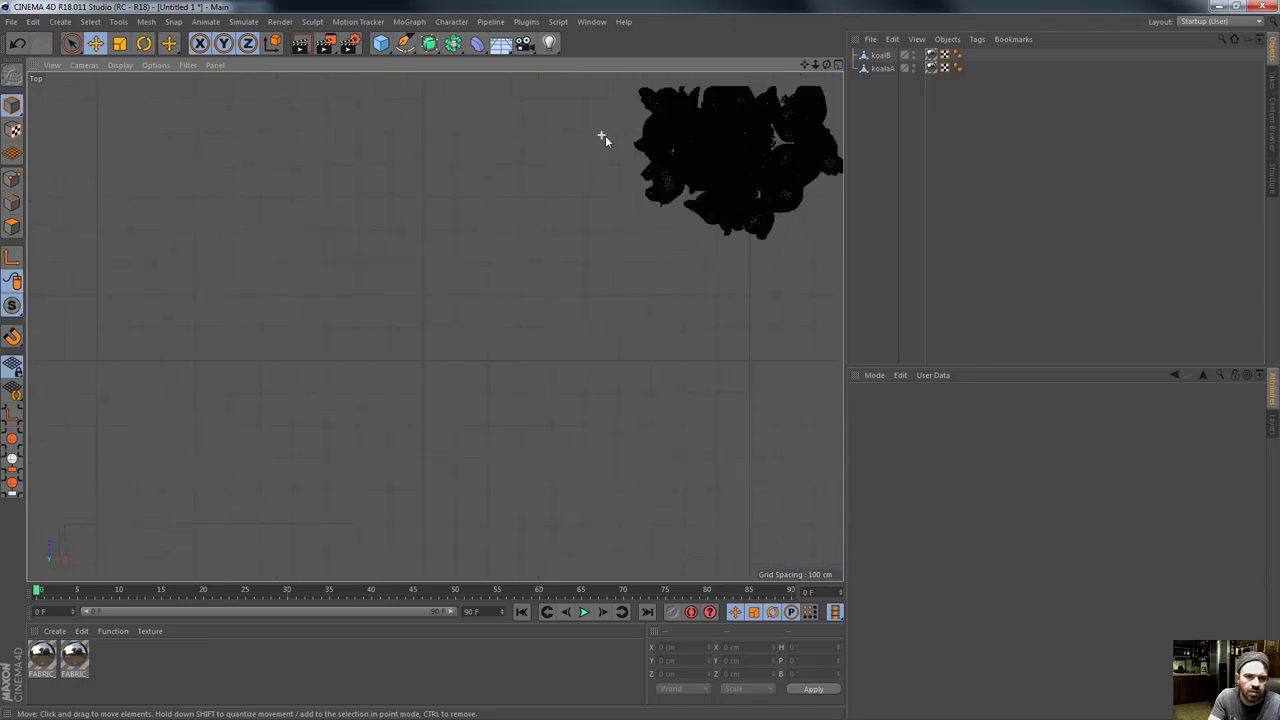
# Select koalaA and examine its geometry in the Top view.
pyautogui.click(884, 69)
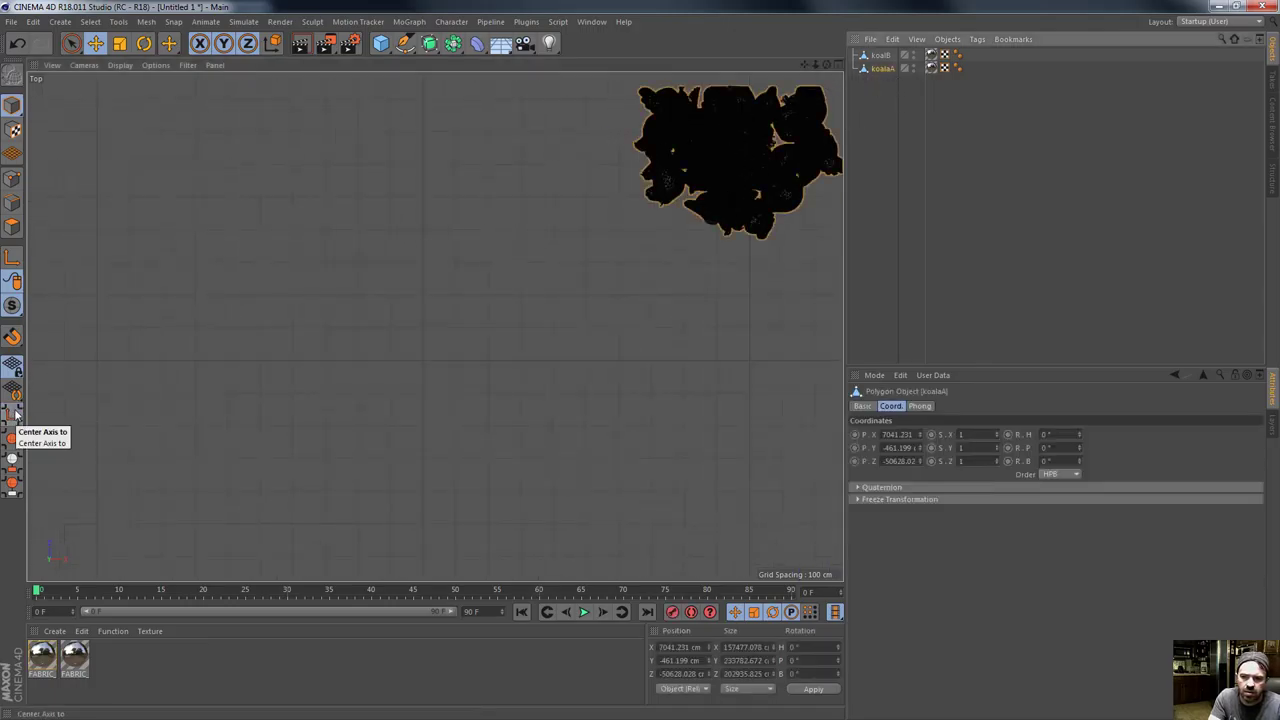
pyautogui.click(885, 97)
pyautogui.click(882, 68)
pyautogui.scroll(-5, 723, 210)
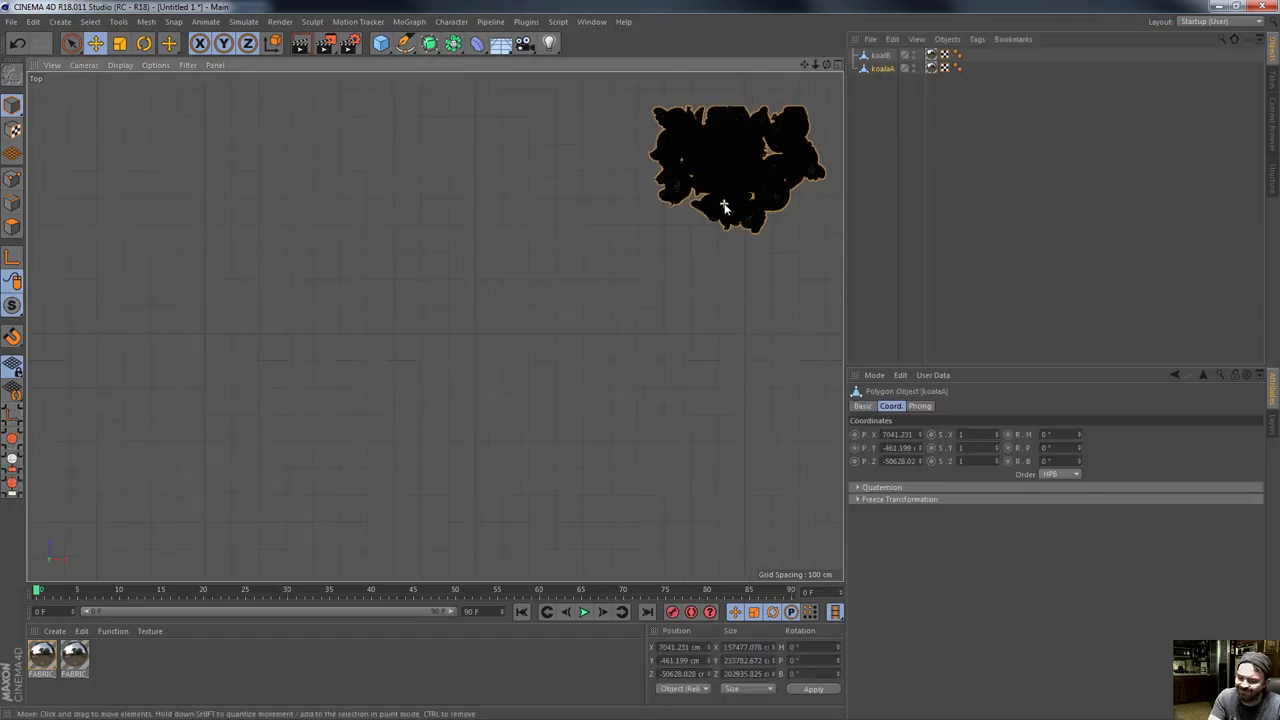
pyautogui.scroll(-3, 723, 210)
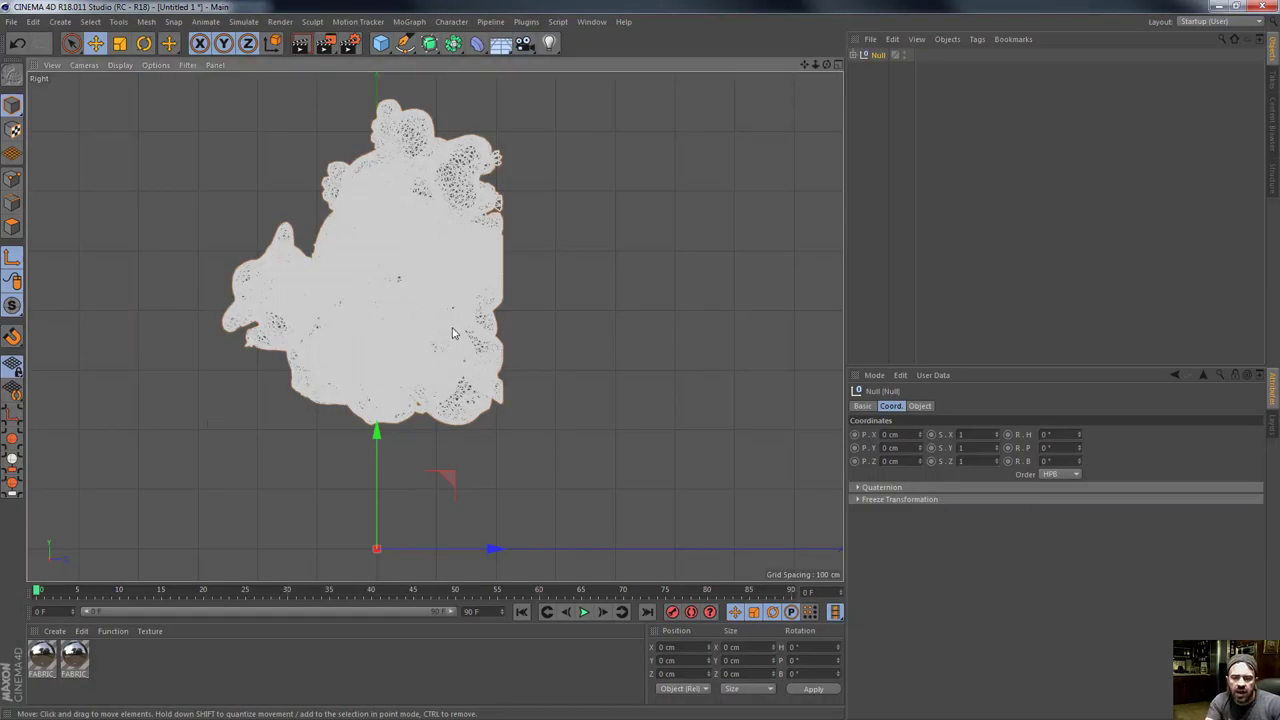
# Expand the null and move koalB's axis about 212 cm along Z to the sculpture's flat back edge in the Right view.
pyautogui.keyDown('alt'); pyautogui.moveTo(543, 342); pyautogui.dragTo(580, 356, button='middle'); pyautogui.keyUp('alt')
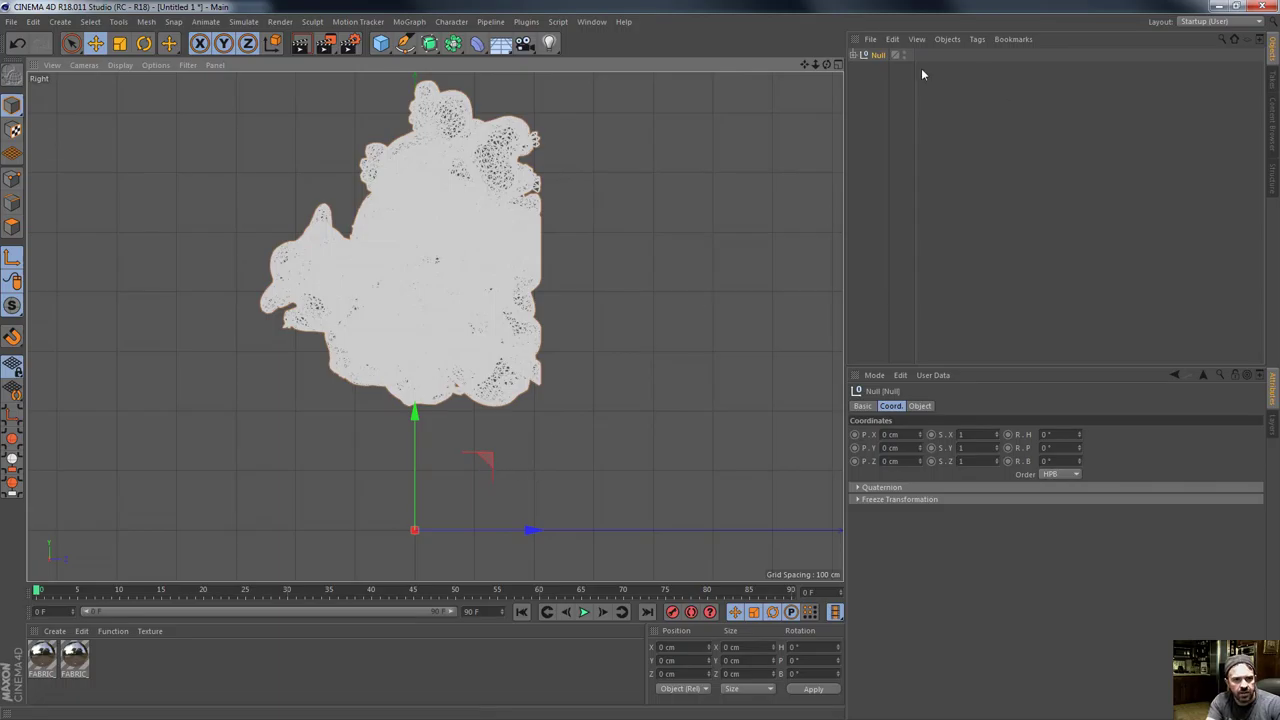
pyautogui.click(853, 55)
pyautogui.click(885, 70)
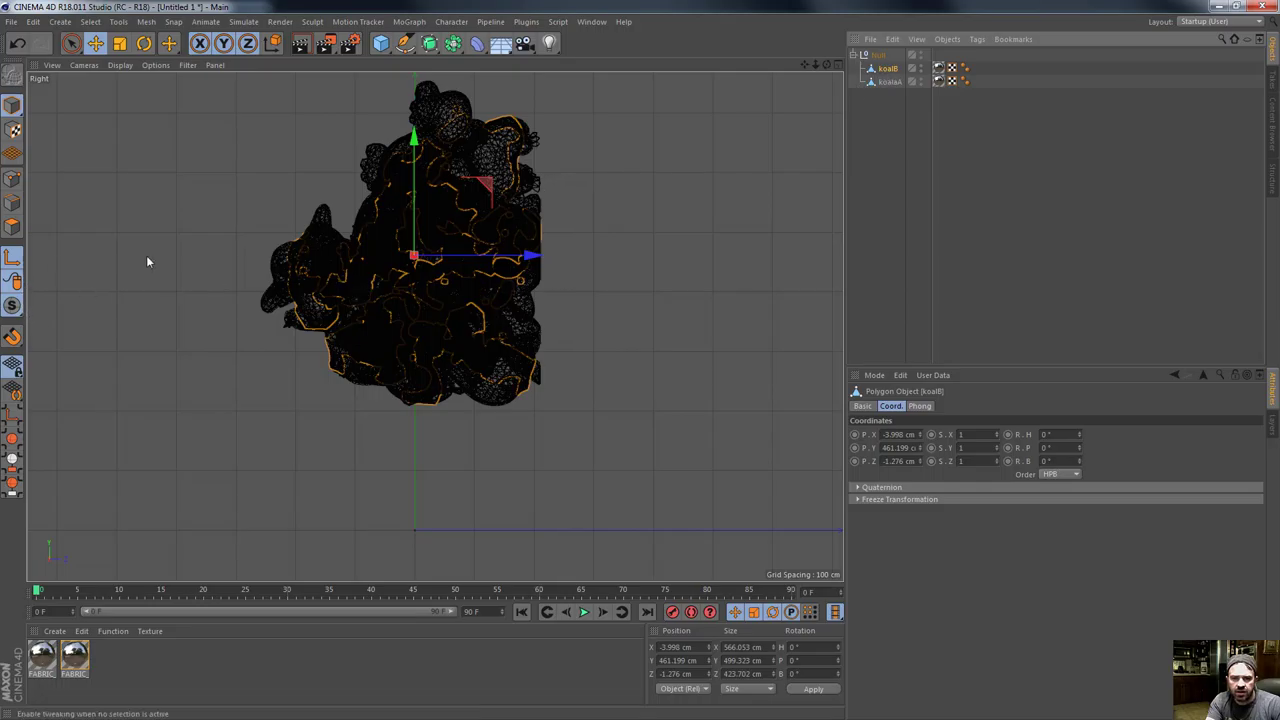
pyautogui.moveTo(531, 264); pyautogui.dragTo(660, 275)
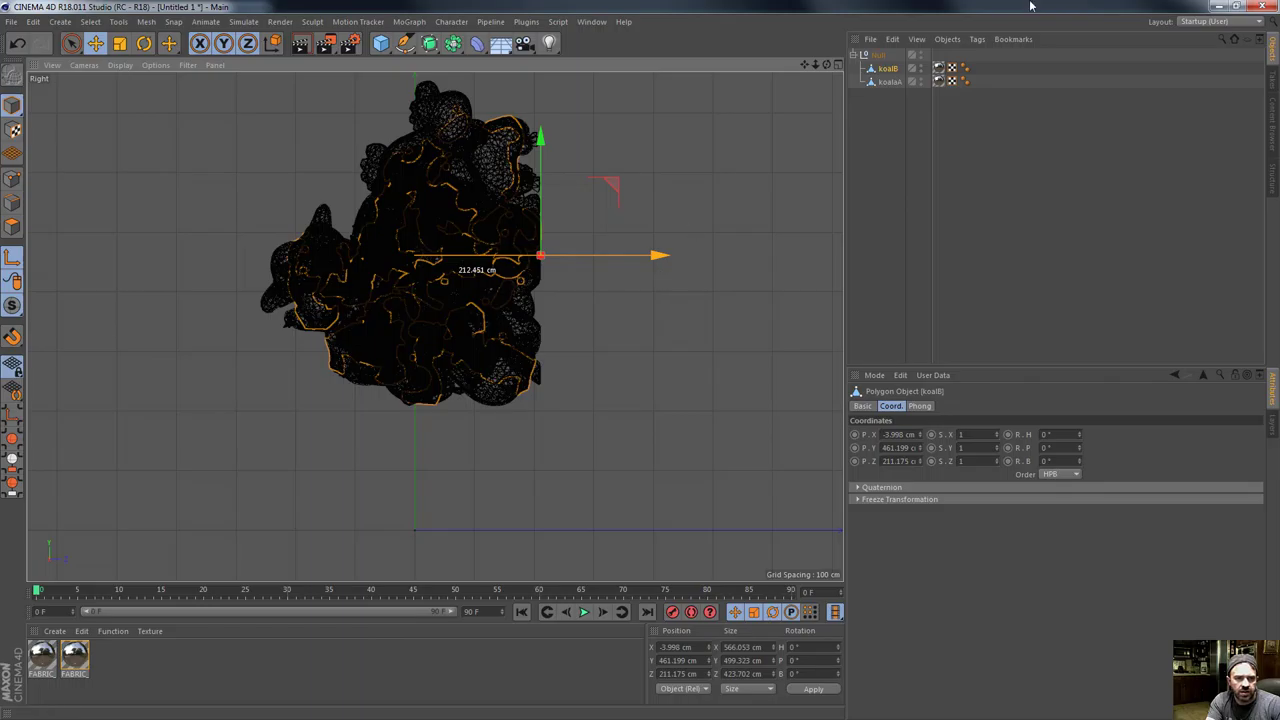
# Center koalaA's axis, and move it to about Y 402 cm, Z 198 cm at the sculpture's back edge in the Right view.
pyautogui.click(893, 82)
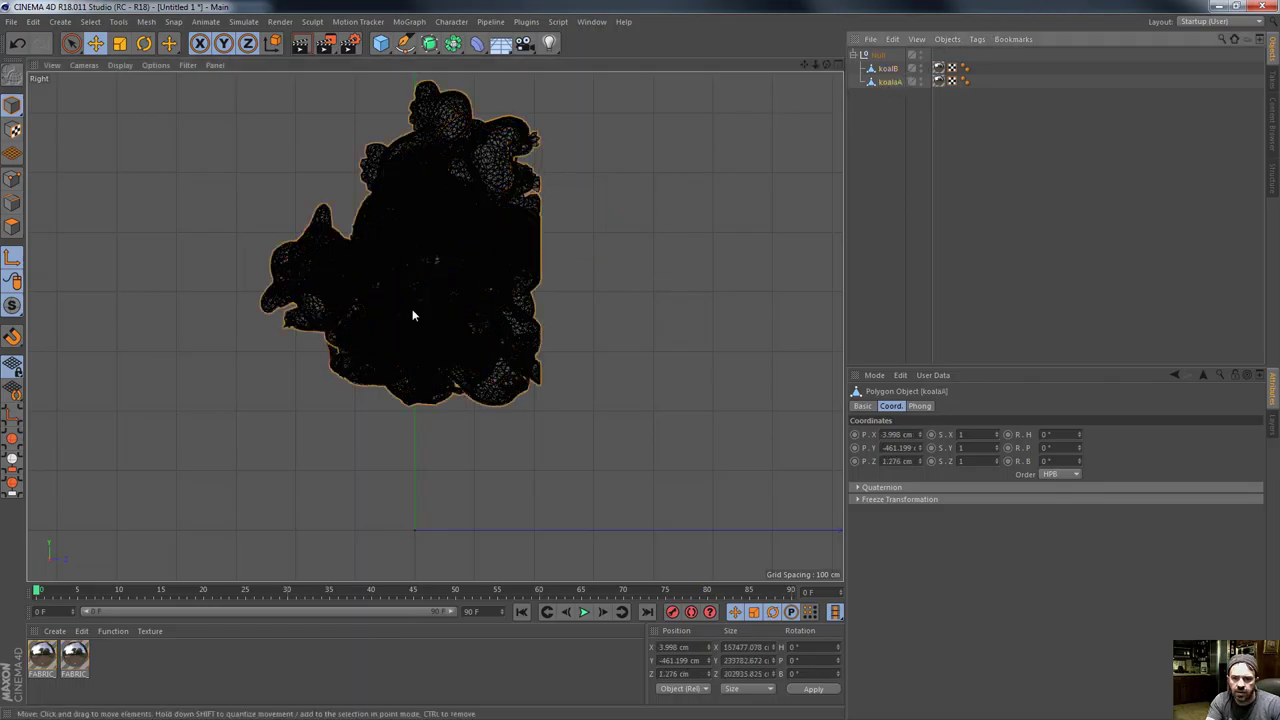
pyautogui.click(12, 414)
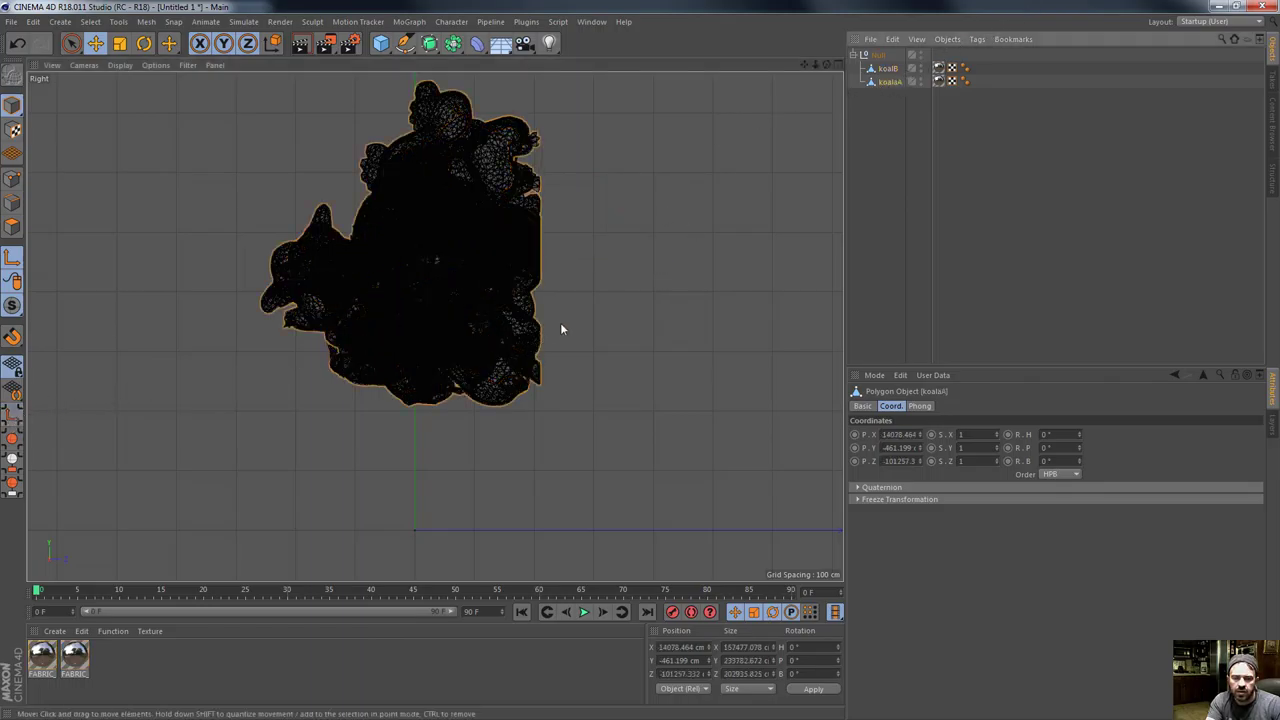
pyautogui.keyDown('alt'); pyautogui.moveTo(620, 313); pyautogui.dragTo(319, 322, button='right'); pyautogui.keyUp('alt')
pyautogui.moveTo(188, 317); pyautogui.dragTo(736, 335)
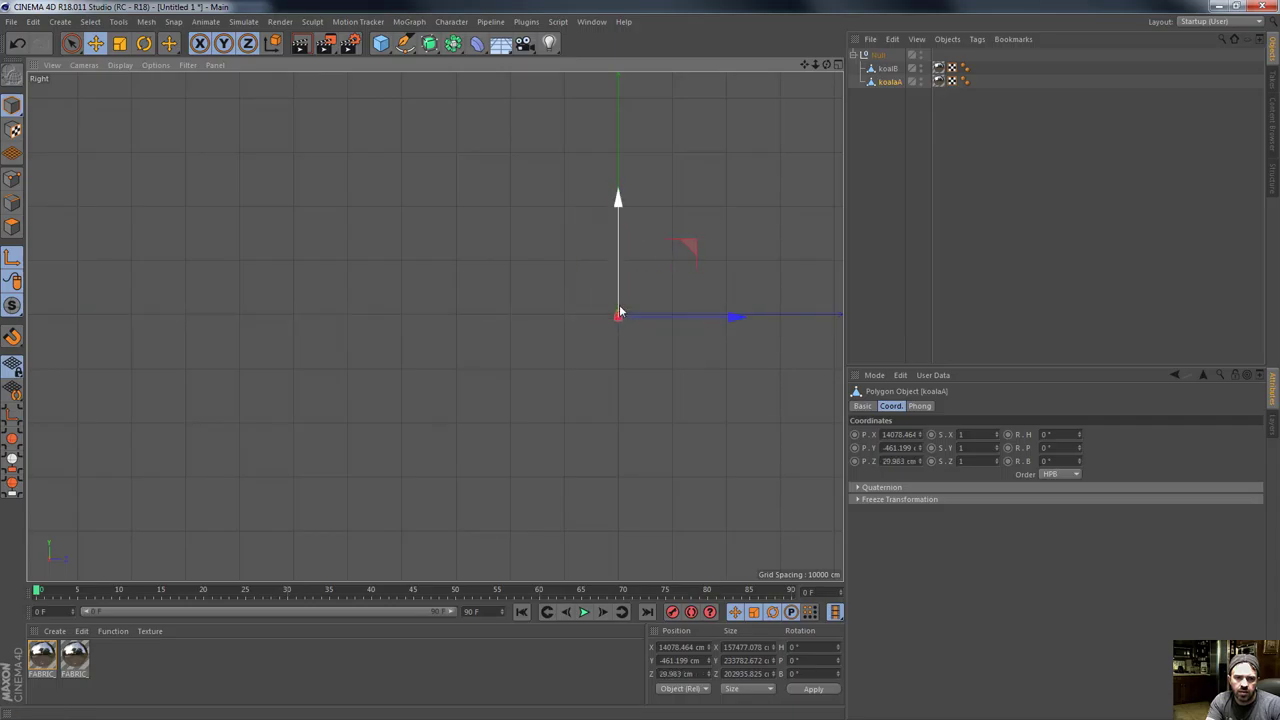
pyautogui.keyDown('alt'); pyautogui.moveTo(619, 305); pyautogui.dragTo(724, 309, button='right'); pyautogui.keyUp('alt')
pyautogui.scroll(3, 761, 305)
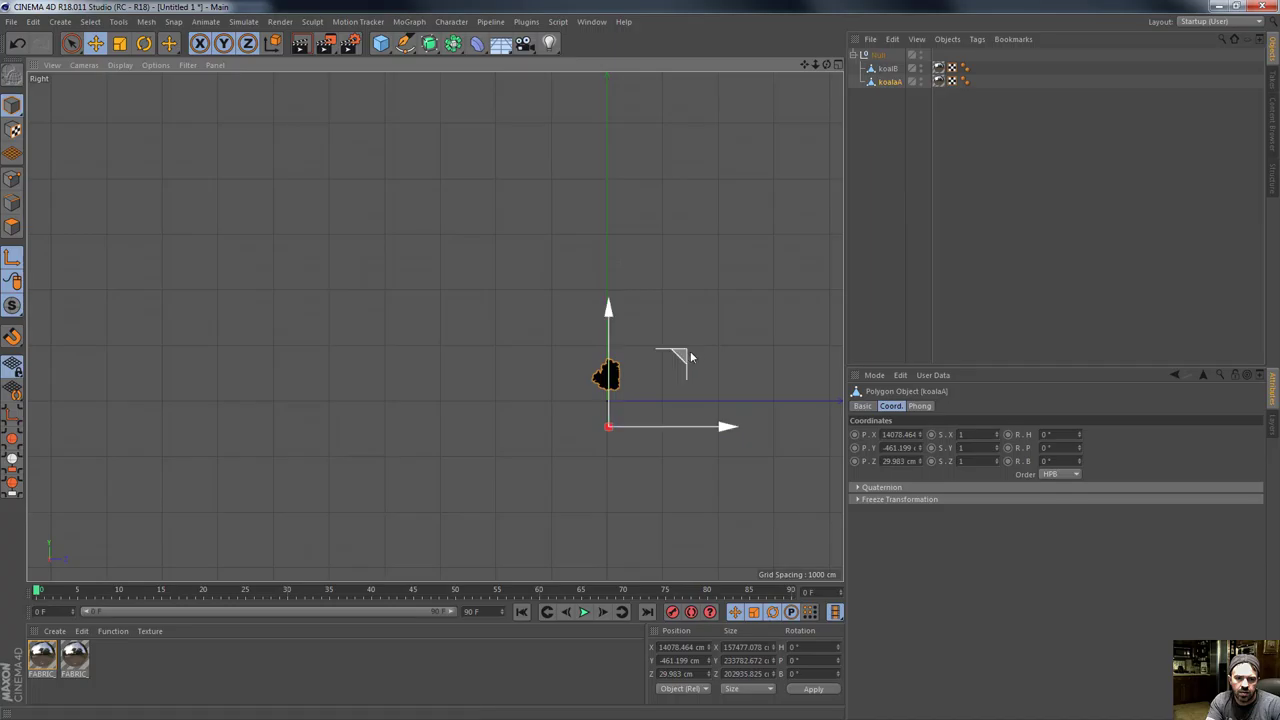
pyautogui.moveTo(690, 351); pyautogui.dragTo(694, 304)
# Remove koalaA's stray polygons above the sculpture, using Live Selection with non-visible elements included.
pyautogui.scroll(-5, 520, 334)
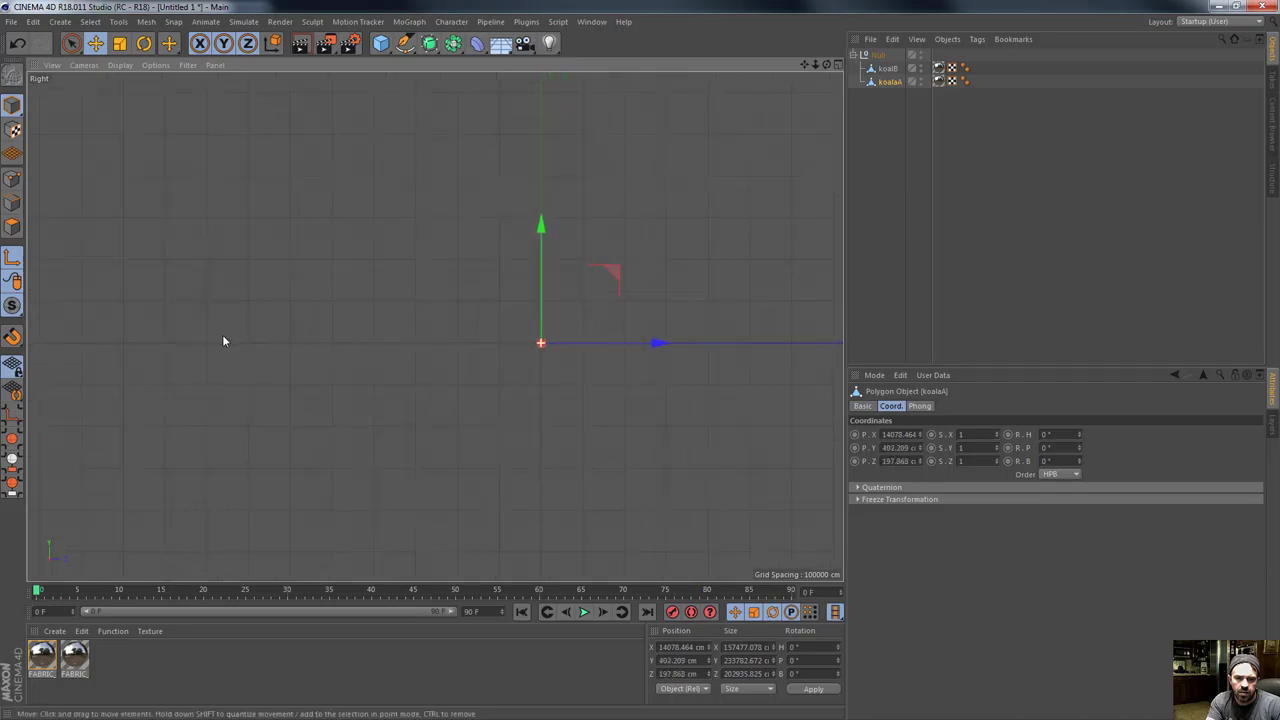
pyautogui.scroll(6, 466, 333)
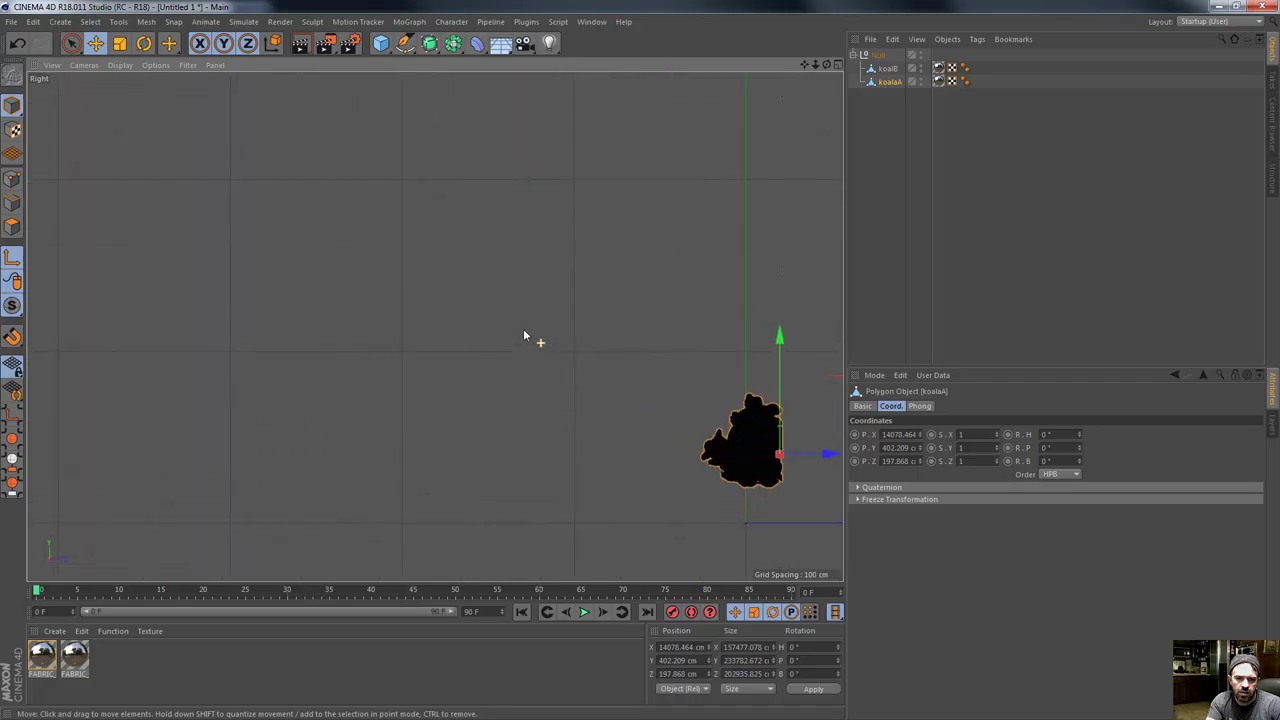
pyautogui.keyDown('alt'); pyautogui.moveTo(722, 375); pyautogui.dragTo(480, 488, button='middle'); pyautogui.keyUp('alt')
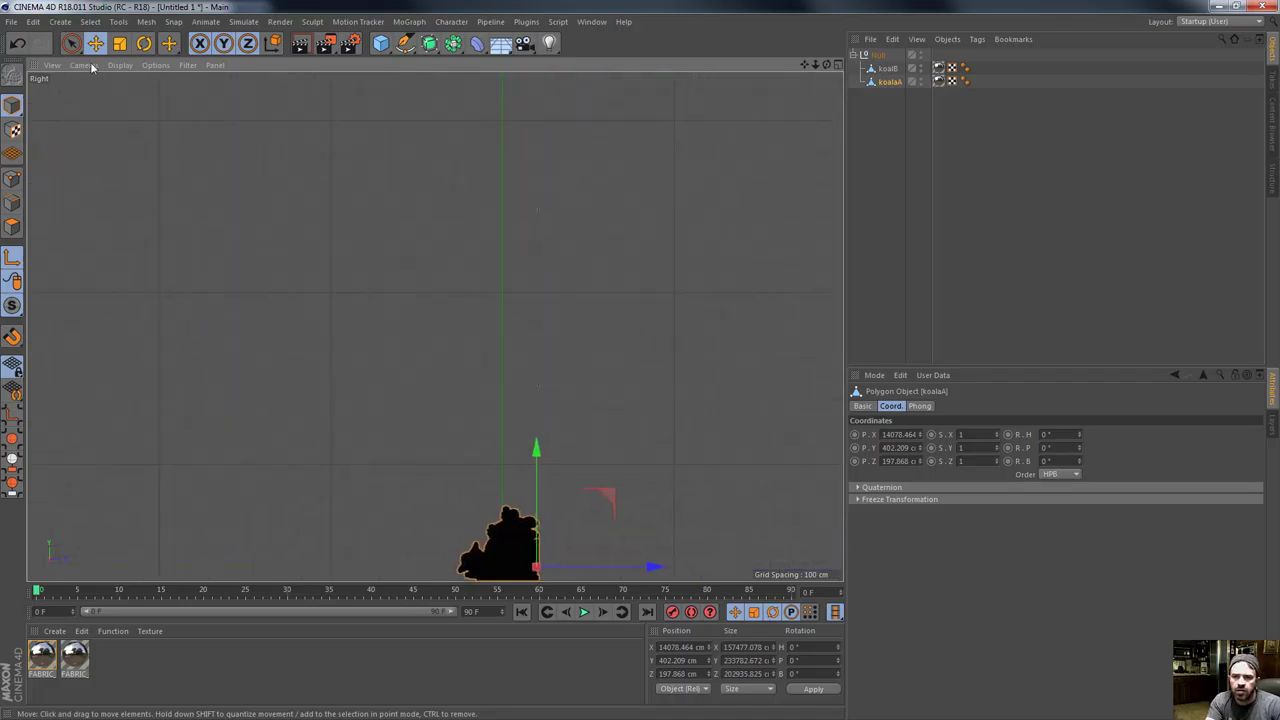
pyautogui.click(71, 43)
pyautogui.click(12, 226)
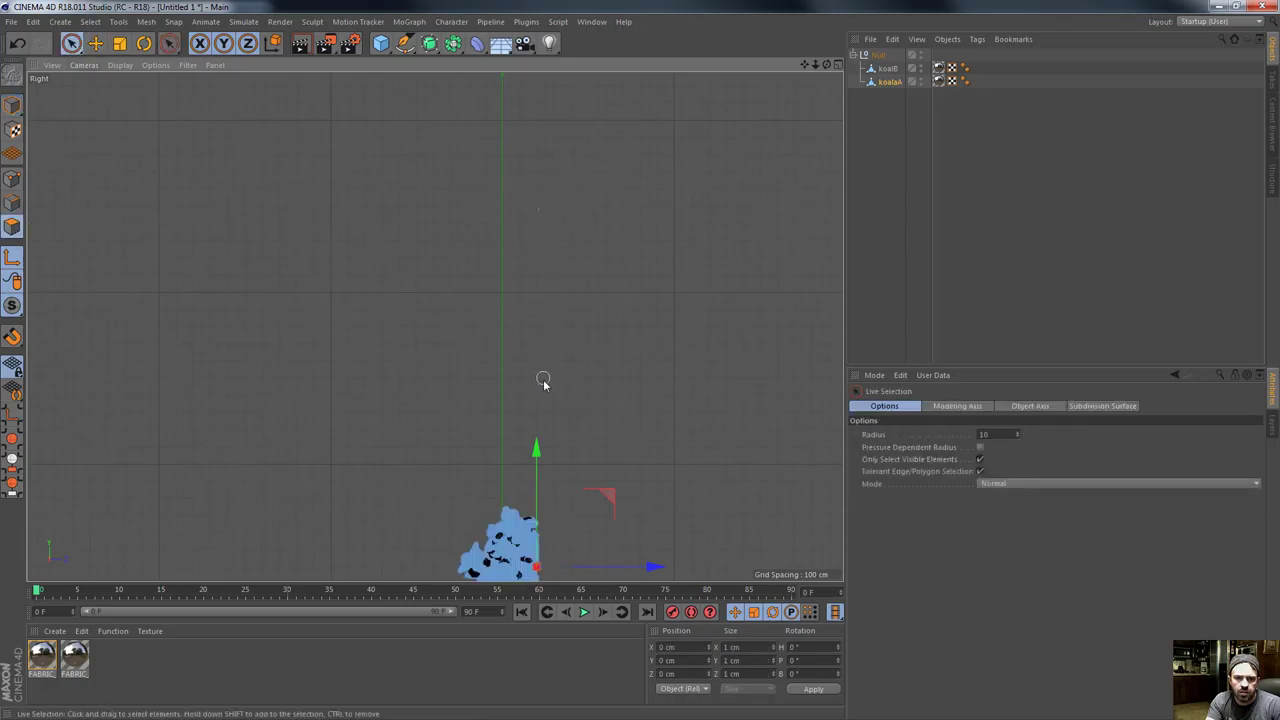
pyautogui.moveTo(536, 209); pyautogui.dragTo(560, 192)
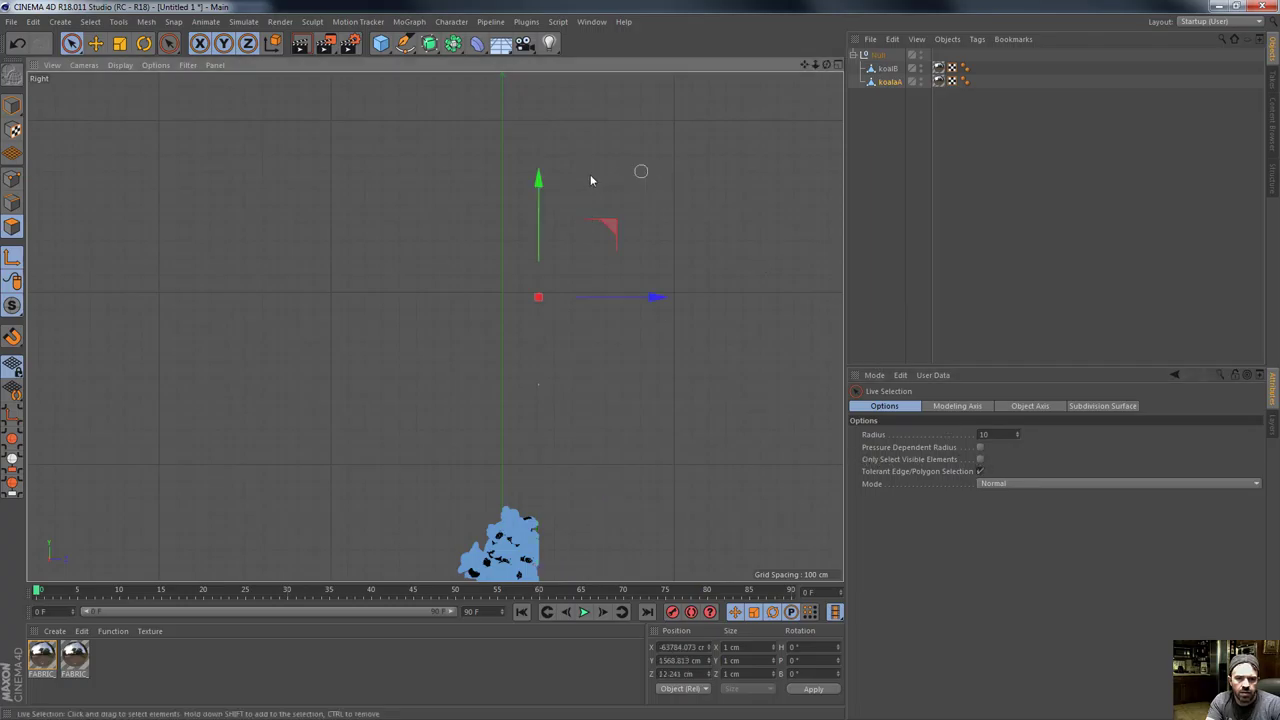
pyautogui.click(539, 387)
pyautogui.click(643, 134)
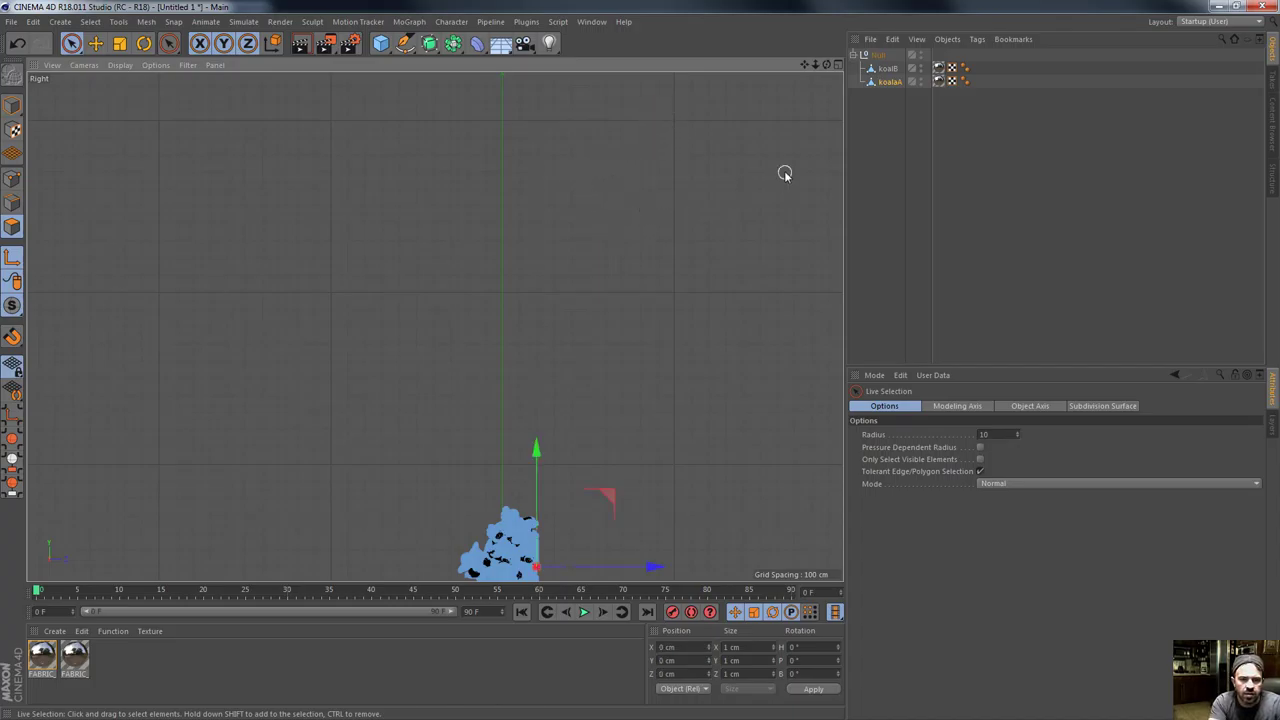
# Compare koalB with koalaA and inspect the area above the sculpture for remaining stray geometry in the Right view.
pyautogui.click(890, 69)
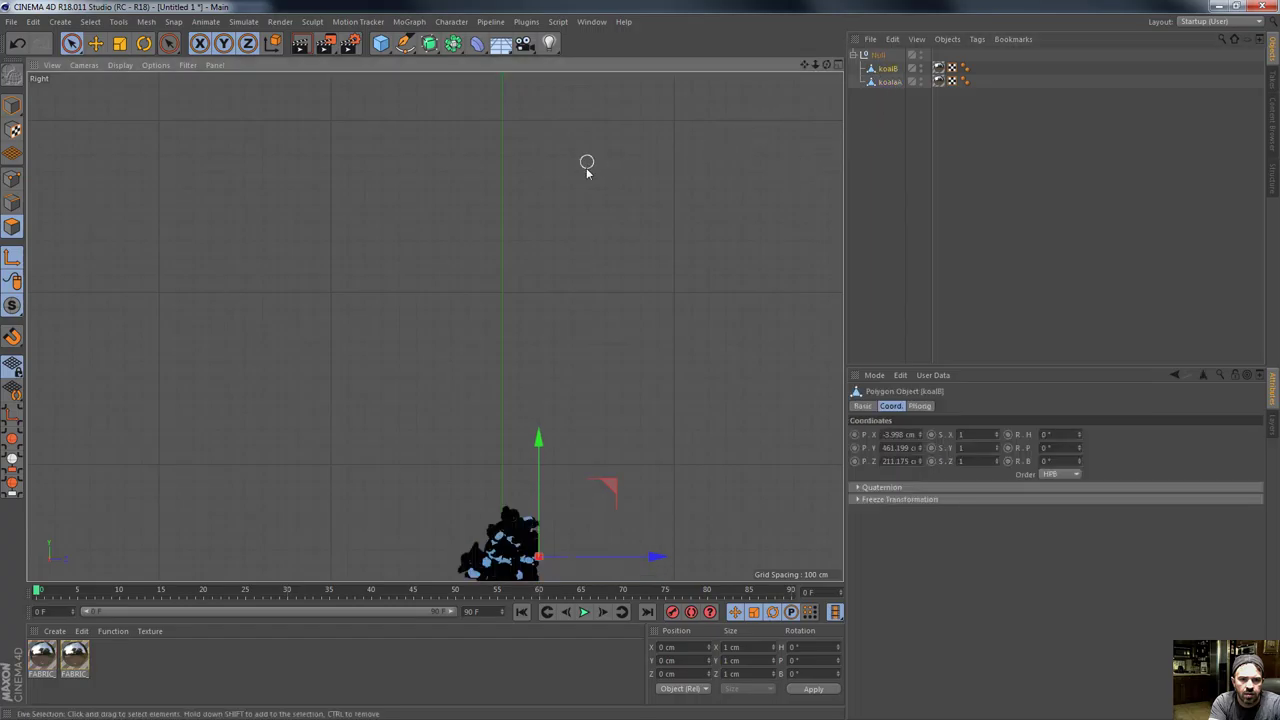
pyautogui.click(880, 82)
pyautogui.scroll(2, 598, 166)
pyautogui.scroll(7, 594, 165)
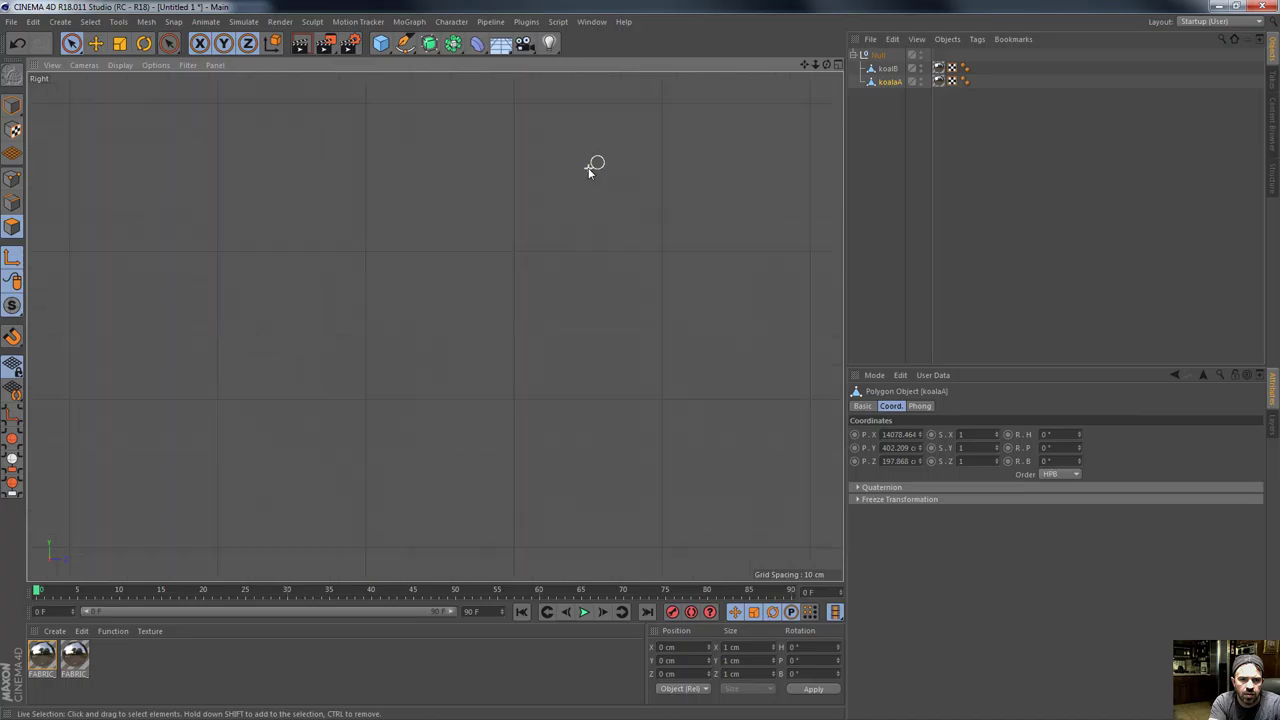
pyautogui.scroll(-8, 589, 168)
pyautogui.keyDown('alt'); pyautogui.moveTo(588, 168); pyautogui.dragTo(559, 289, button='middle'); pyautogui.keyUp('alt')
pyautogui.scroll(-2, 558, 290)
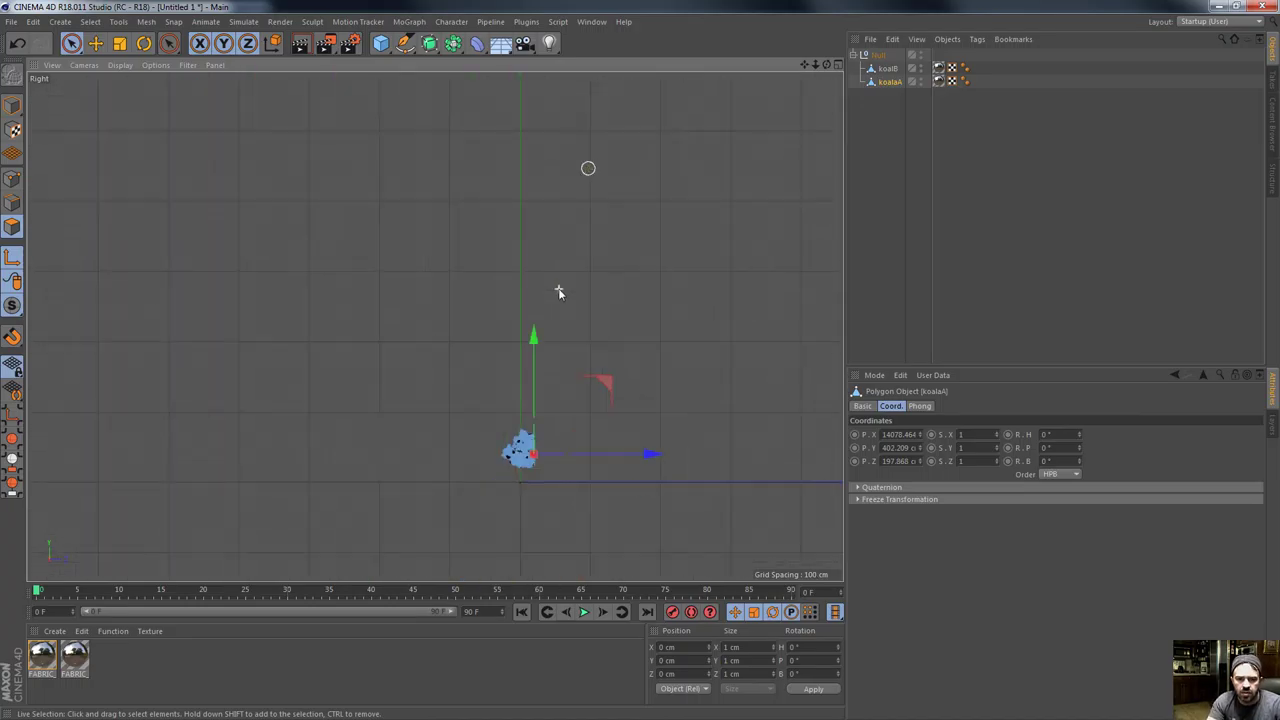
pyautogui.moveTo(563, 483); pyautogui.dragTo(514, 428, button='middle')
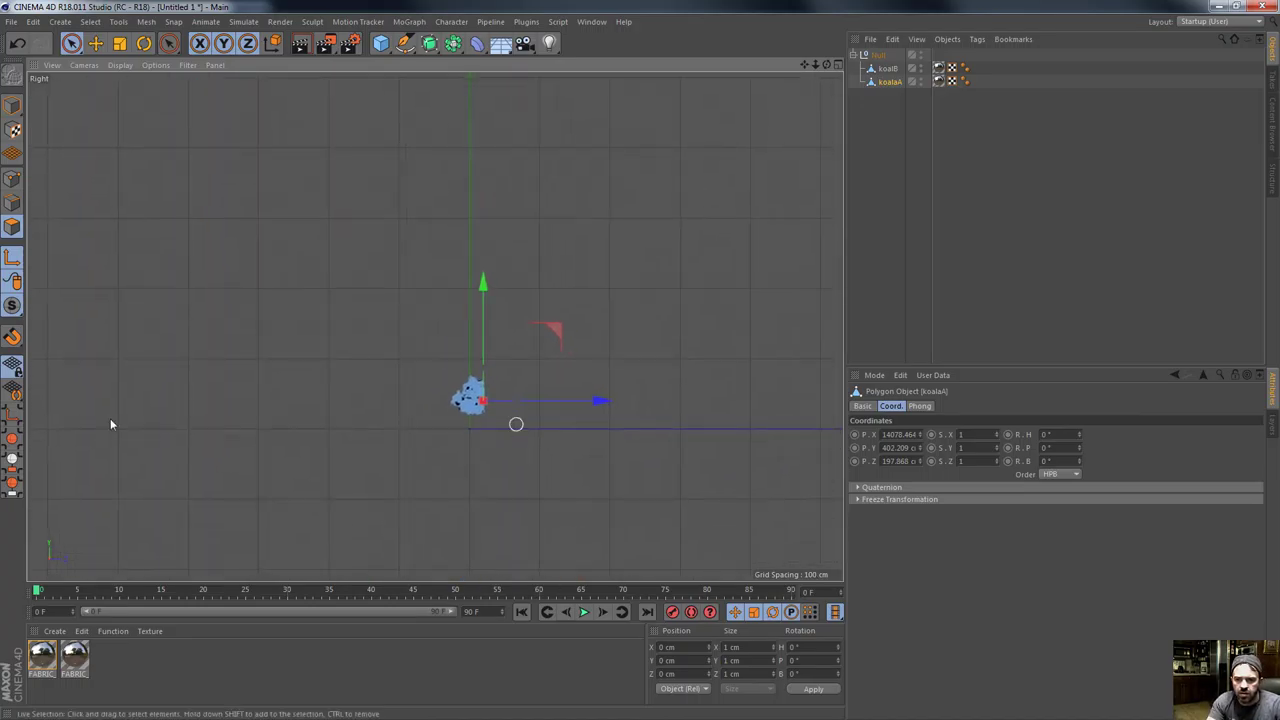
# Center koalaA's axis again and rectangle-select the stray polygons in the area around that distant axis.
pyautogui.click(13, 415)
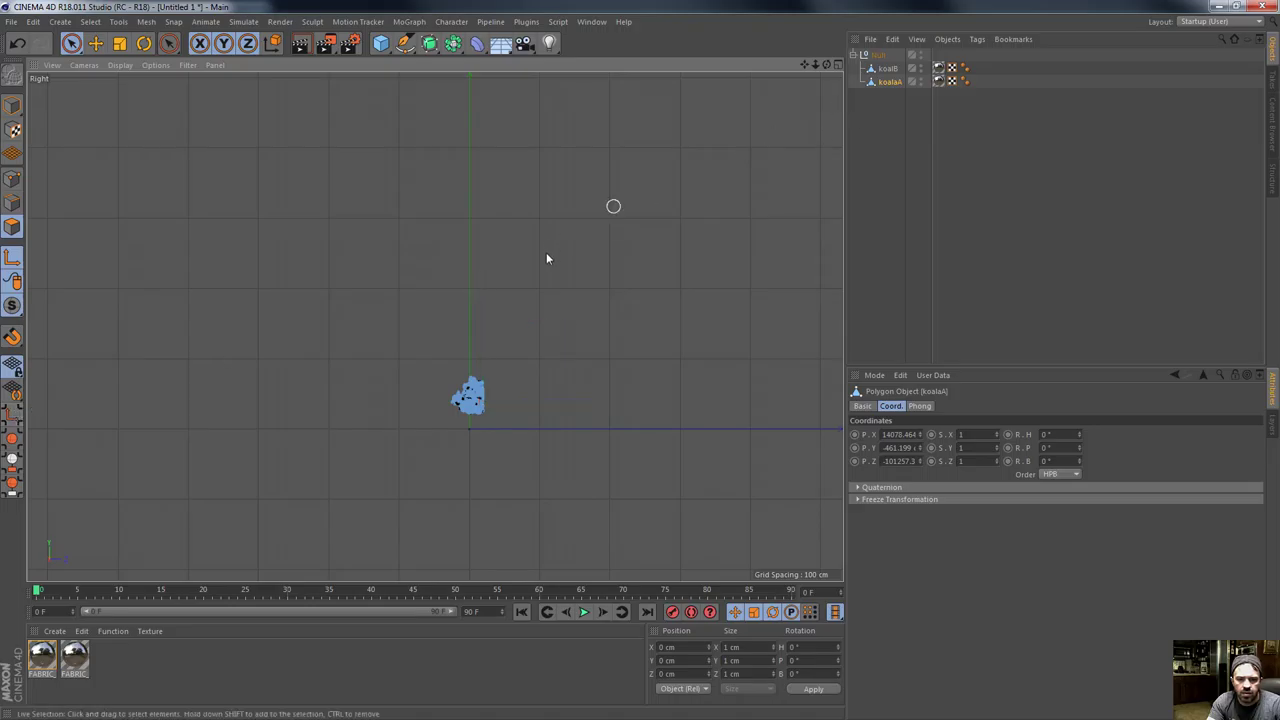
pyautogui.scroll(-15, 546, 257)
pyautogui.scroll(-4, 328, 294)
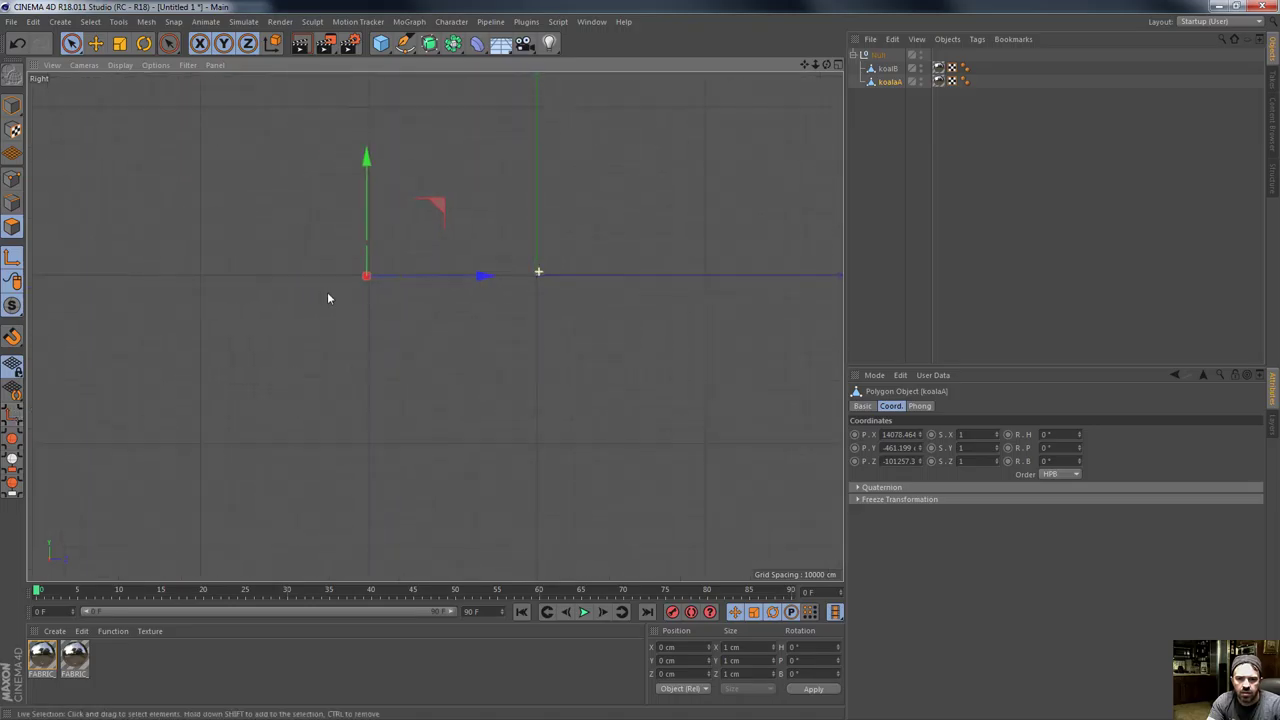
pyautogui.keyDown('alt'); pyautogui.moveTo(341, 308); pyautogui.dragTo(481, 355, button='middle'); pyautogui.keyUp('alt')
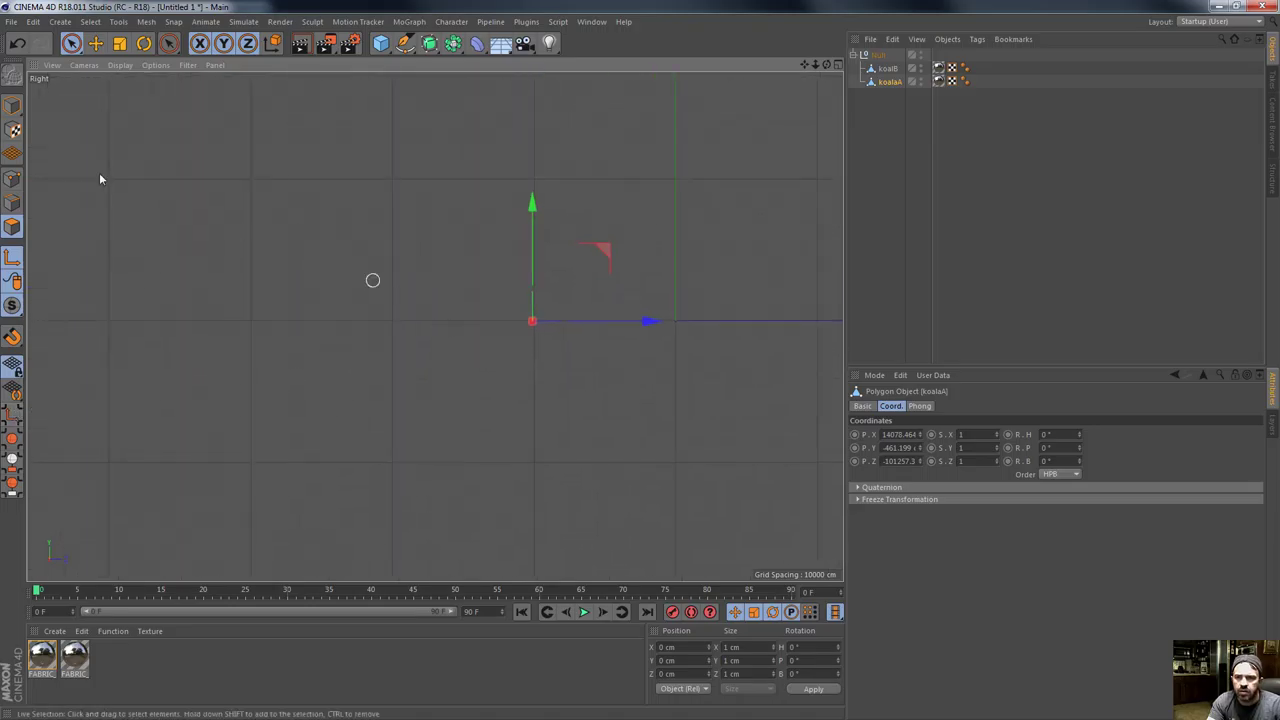
pyautogui.click(72, 44)
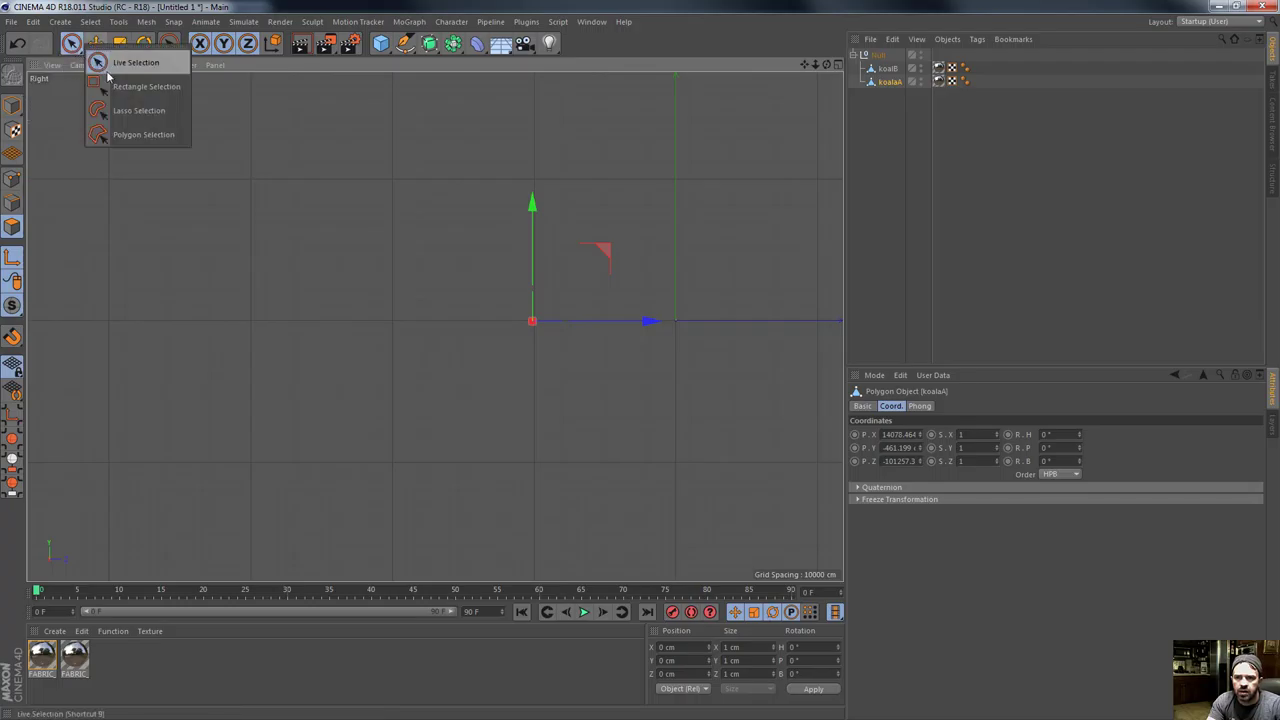
pyautogui.click(146, 86)
pyautogui.moveTo(135, 135); pyautogui.dragTo(582, 496)
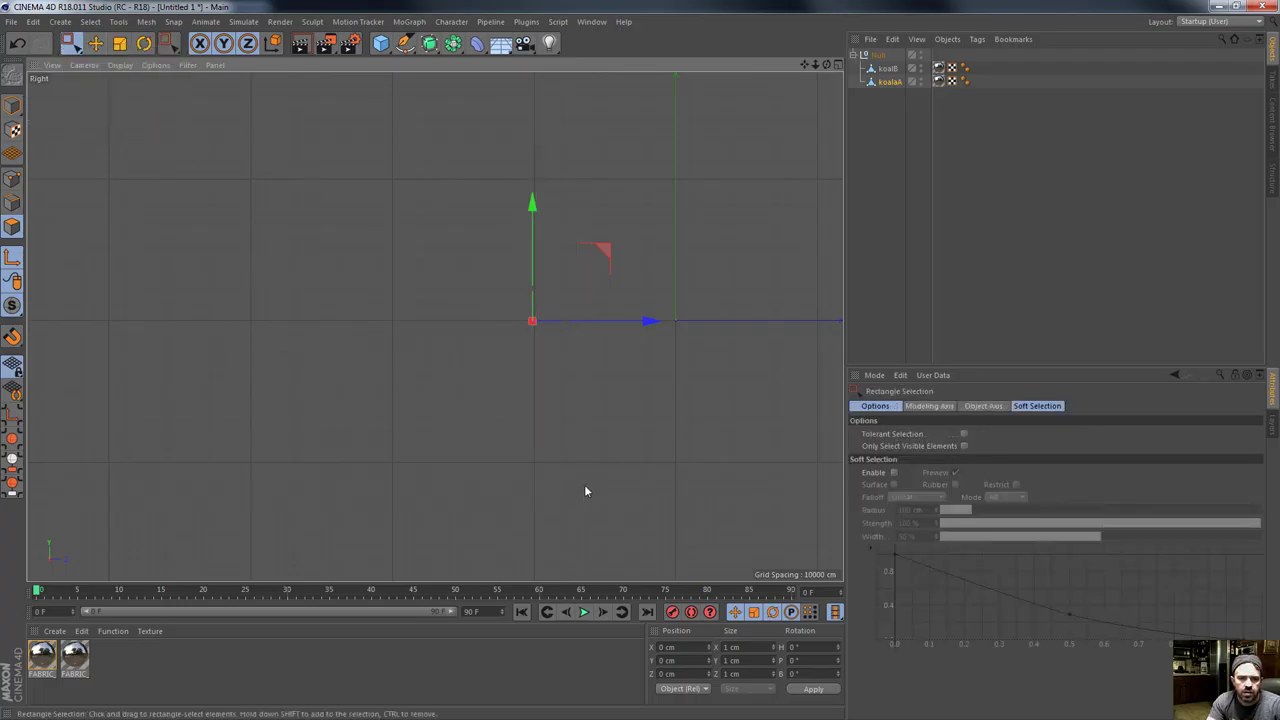
# Rectangle-select all koalaA polygons that form the sculpture near the world origin.
pyautogui.scroll(10, 709, 354)
pyautogui.scroll(5, 457, 177)
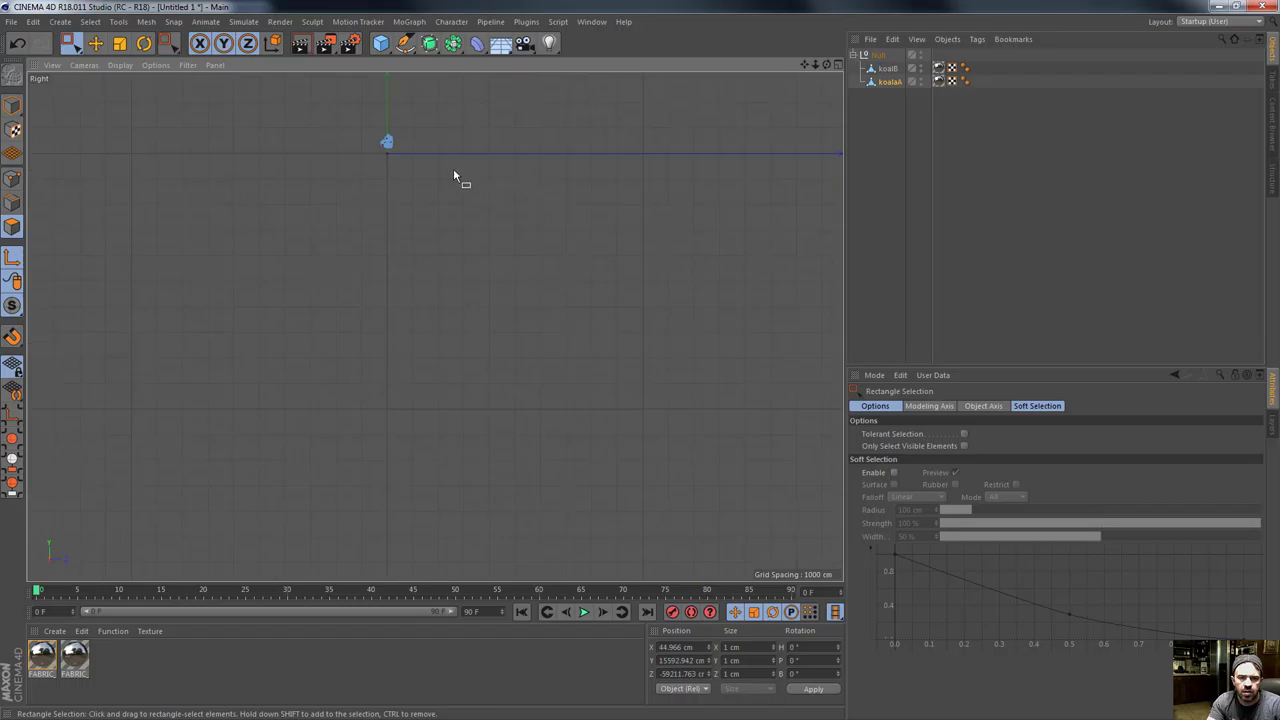
pyautogui.keyDown('alt'); pyautogui.moveTo(366, 232); pyautogui.dragTo(543, 471, button='middle'); pyautogui.keyUp('alt')
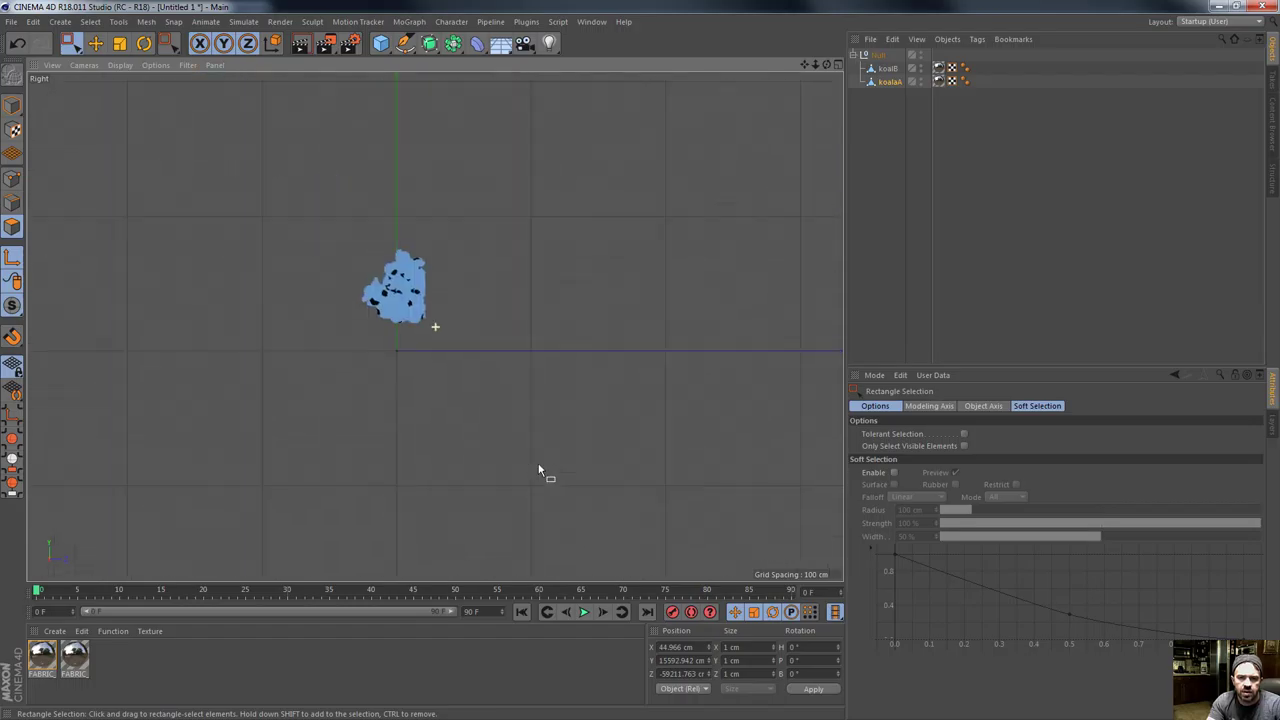
pyautogui.moveTo(327, 193); pyautogui.dragTo(480, 376)
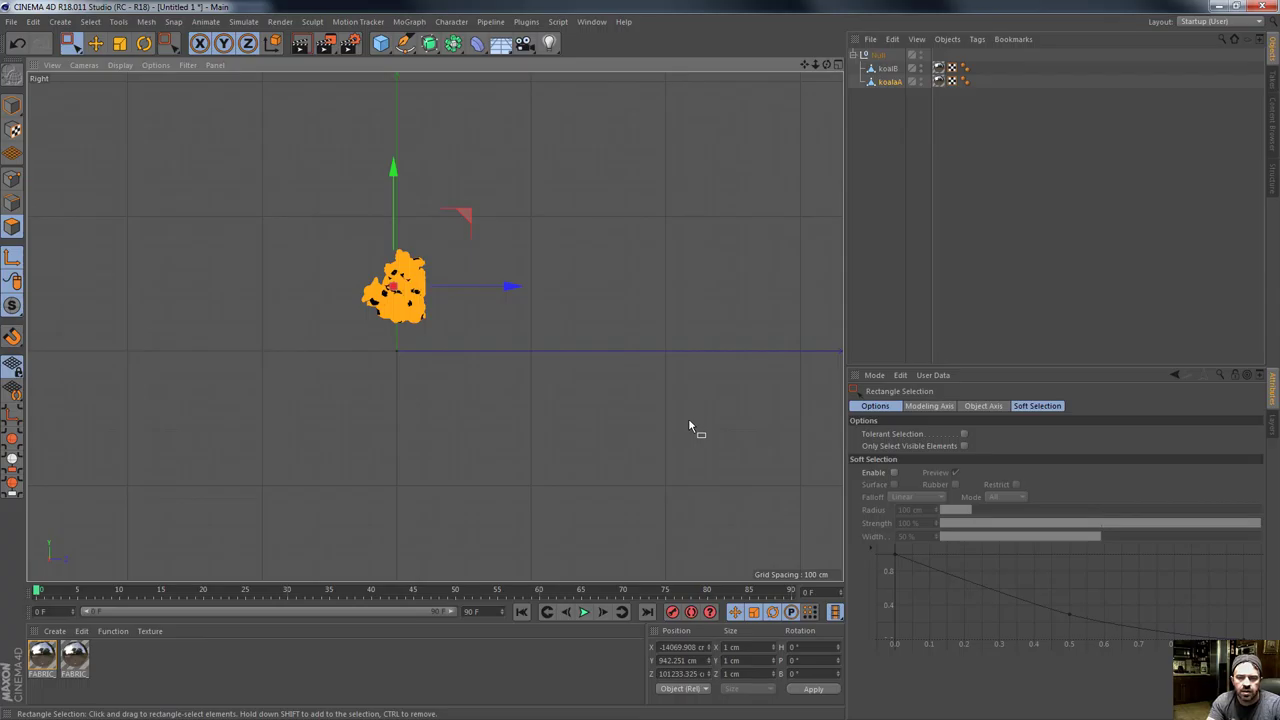
pyautogui.rightClick(889, 81)
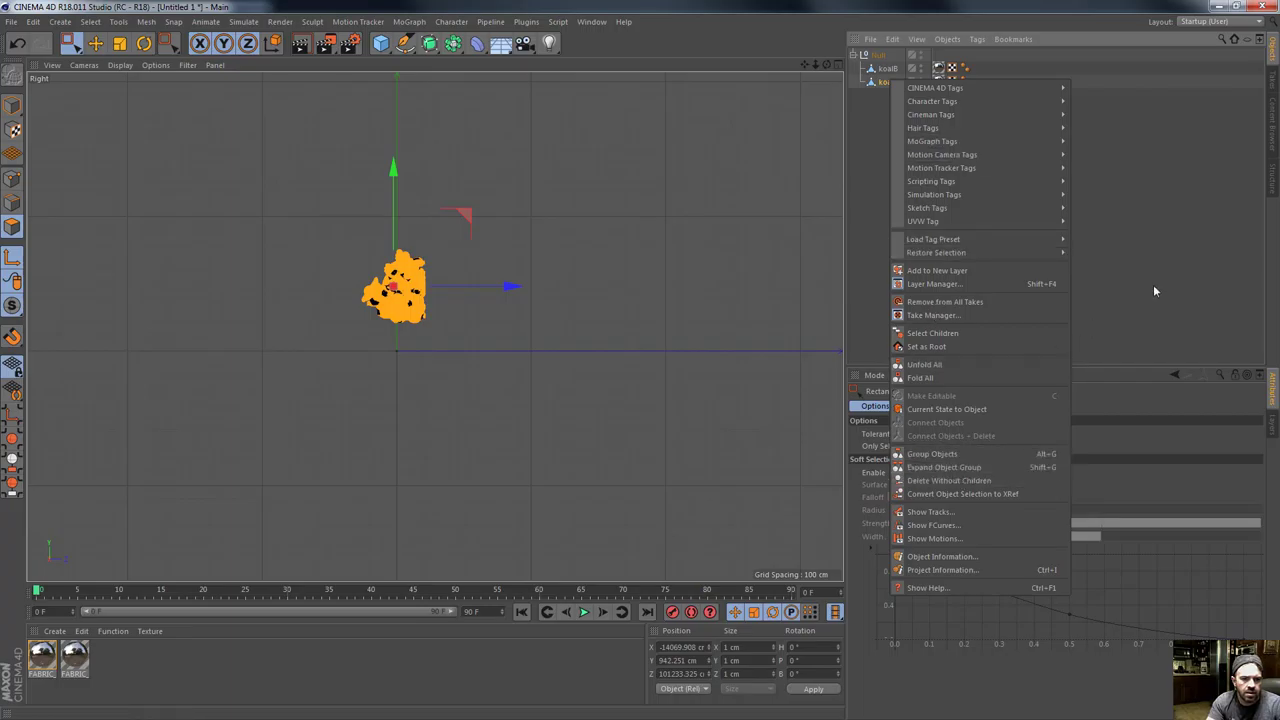
pyautogui.click(336, 271)
pyautogui.press('v')
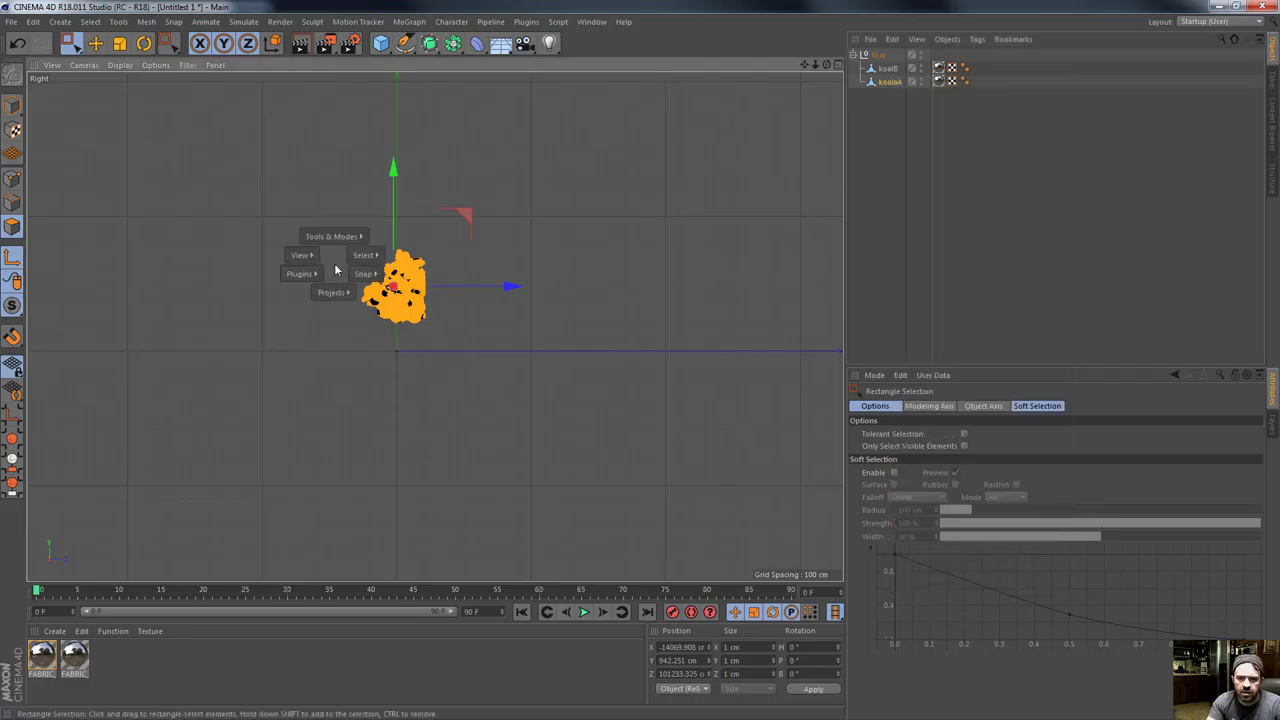
pyautogui.moveTo(363, 255)
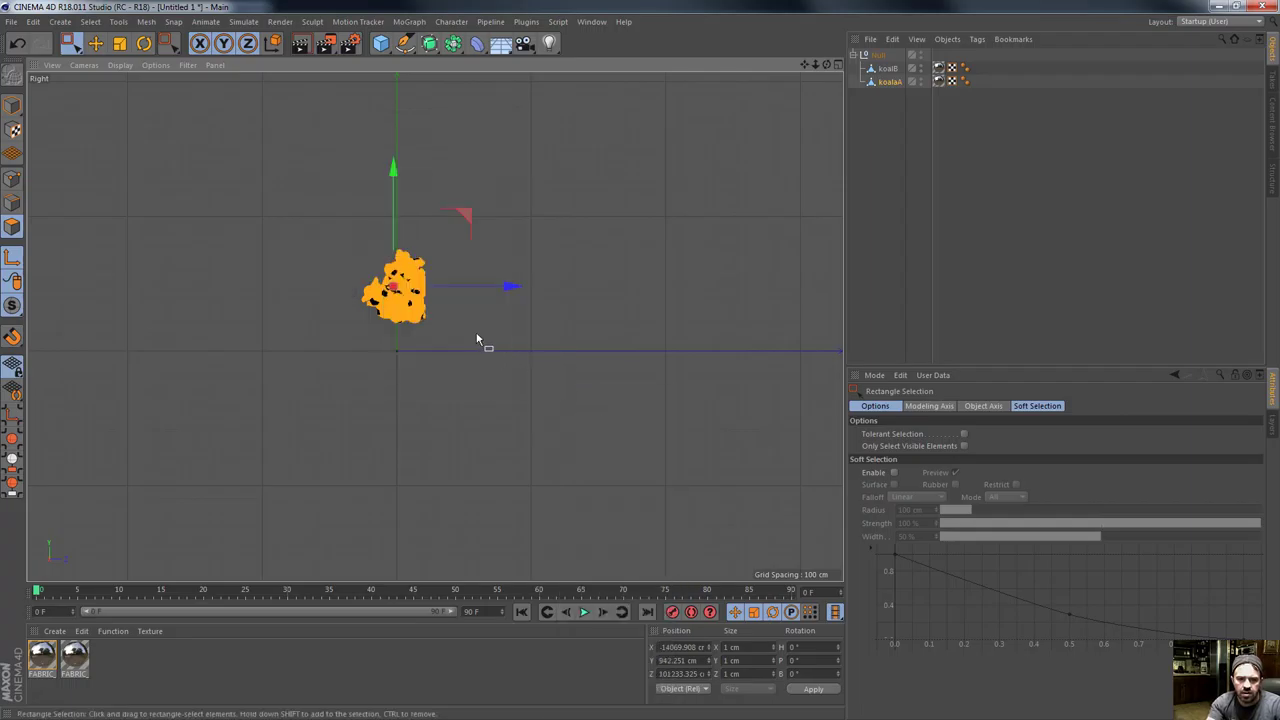
pyautogui.press('m')
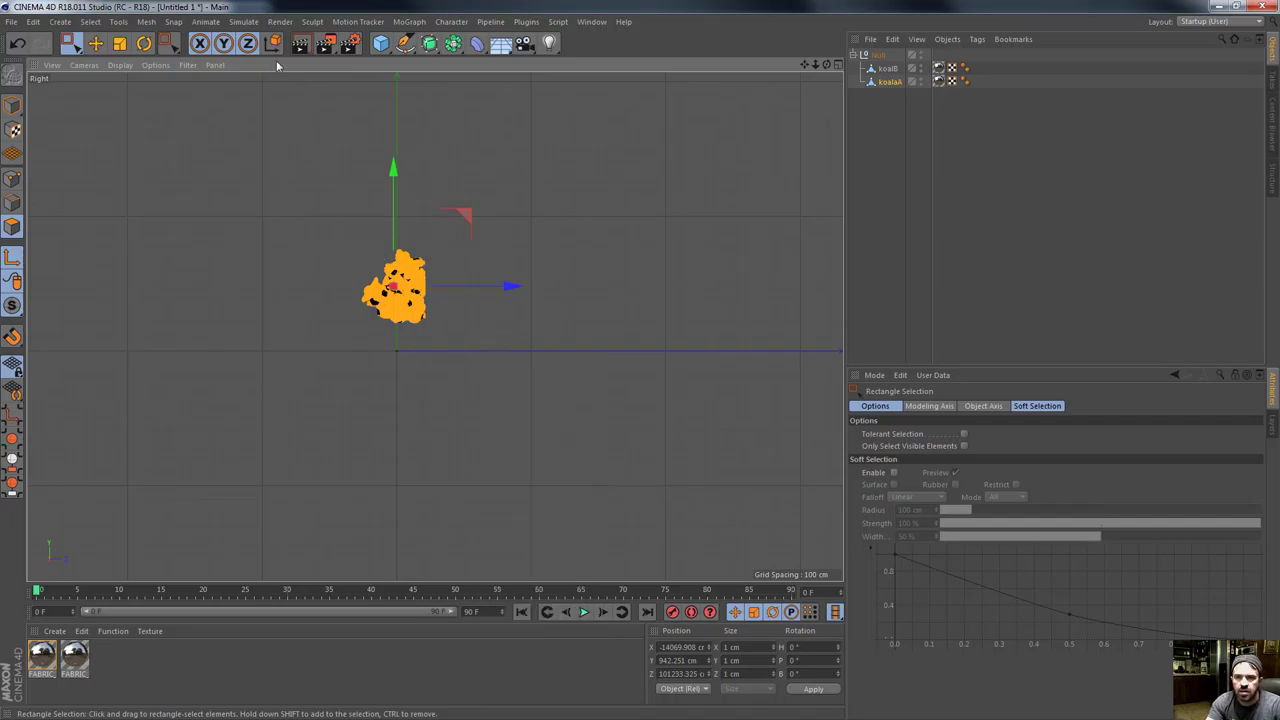
# Split the selected sculpture polygons of koalaA into a separate object.
pyautogui.click(146, 22)
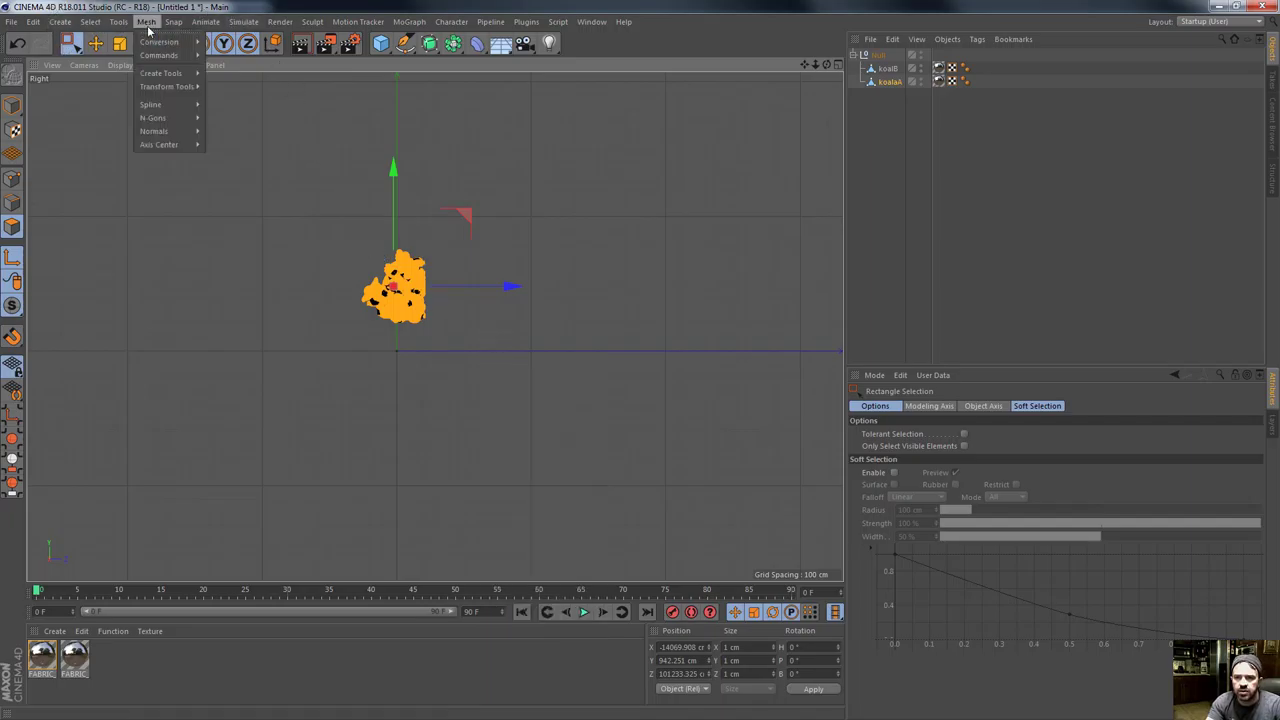
pyautogui.moveTo(179, 57)
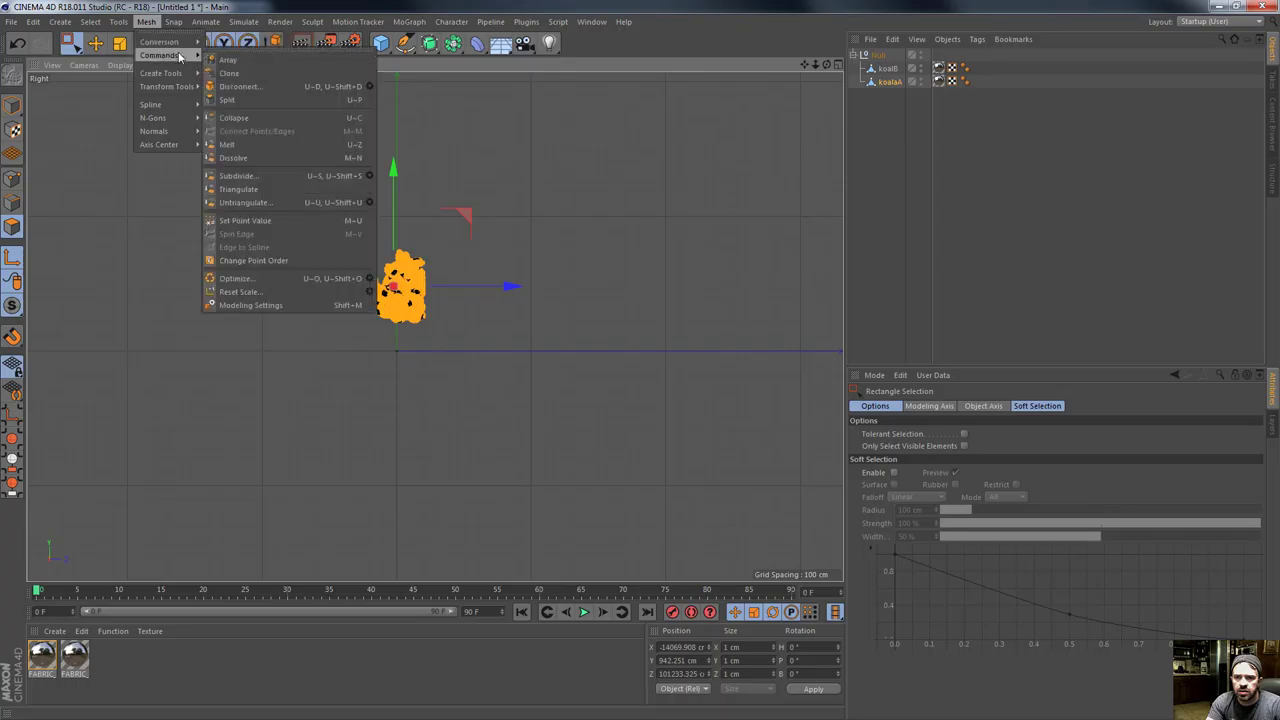
pyautogui.click(228, 100)
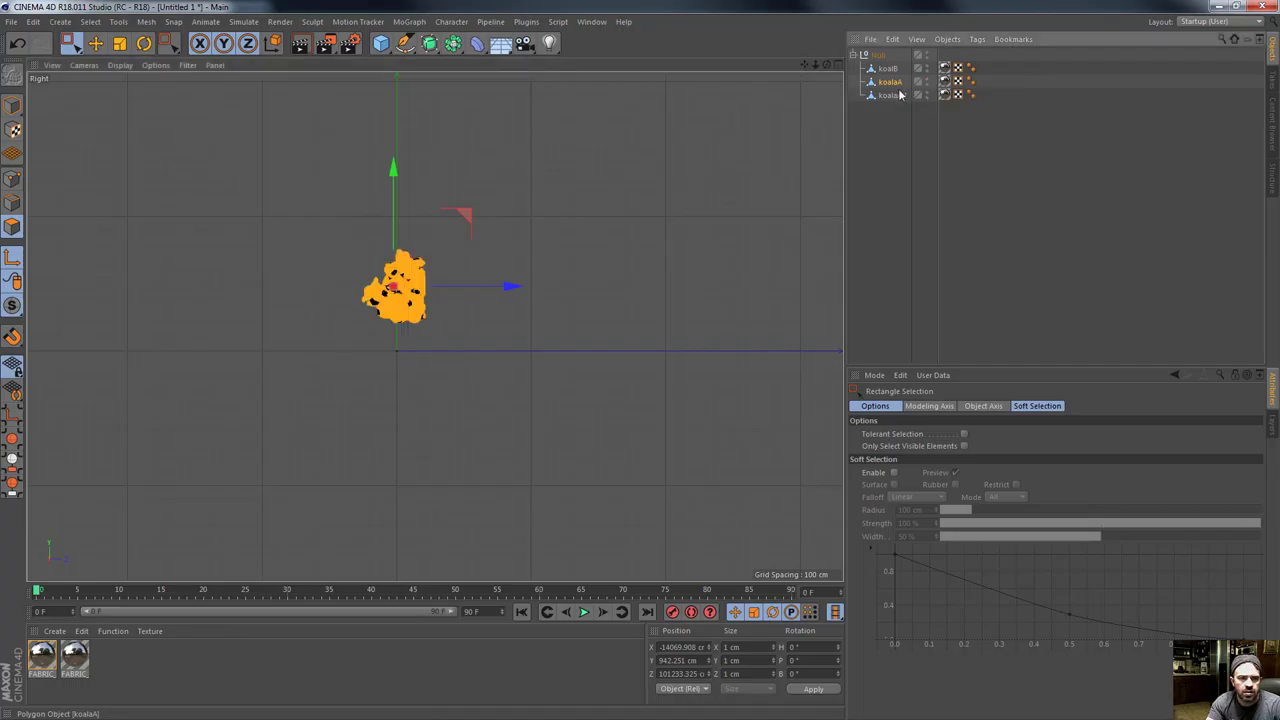
# Center the axis of the split-off koalaA.1 on its geometry, and switch to Model mode to compare it with koalaA.
pyautogui.click(897, 95)
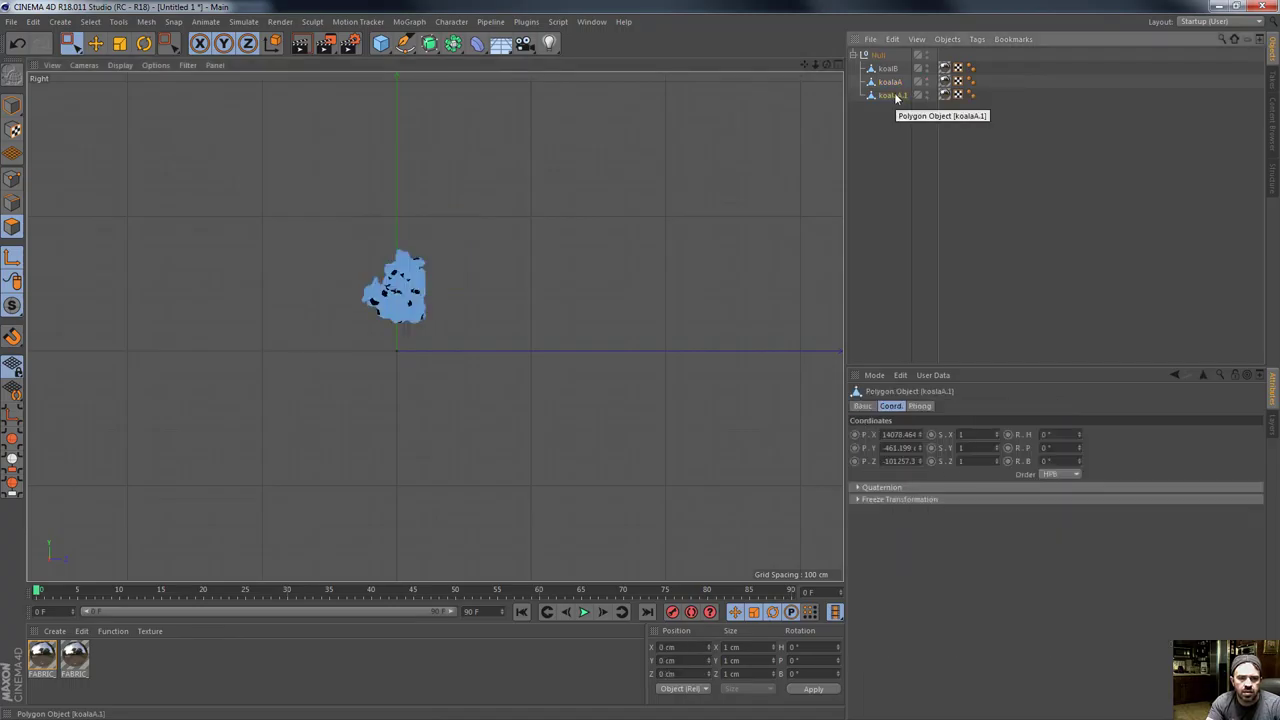
pyautogui.click(895, 84)
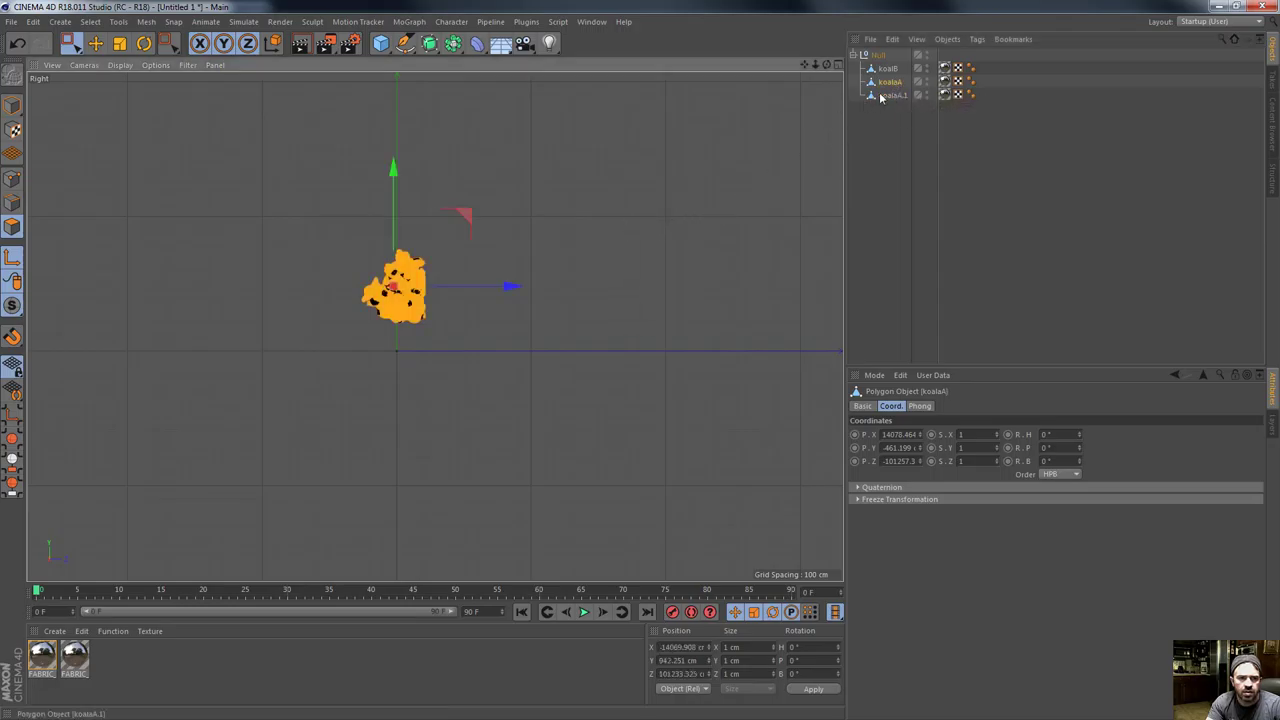
pyautogui.click(882, 95)
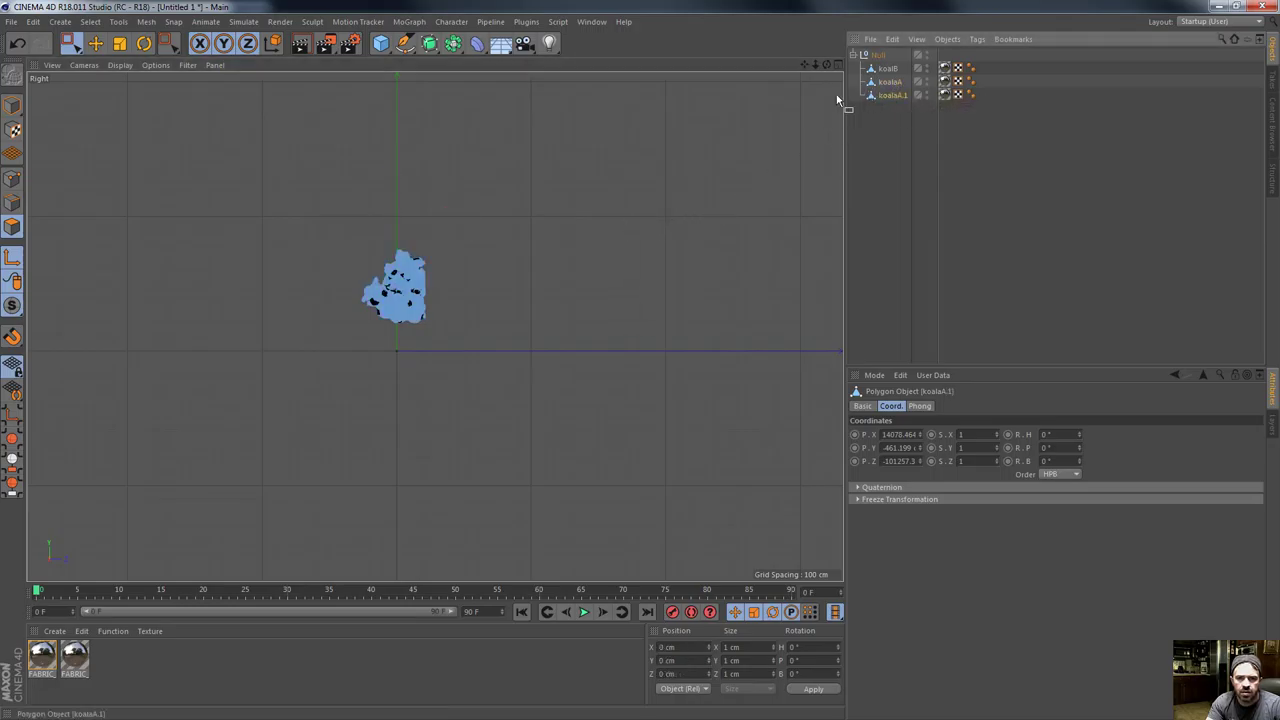
pyautogui.click(13, 414)
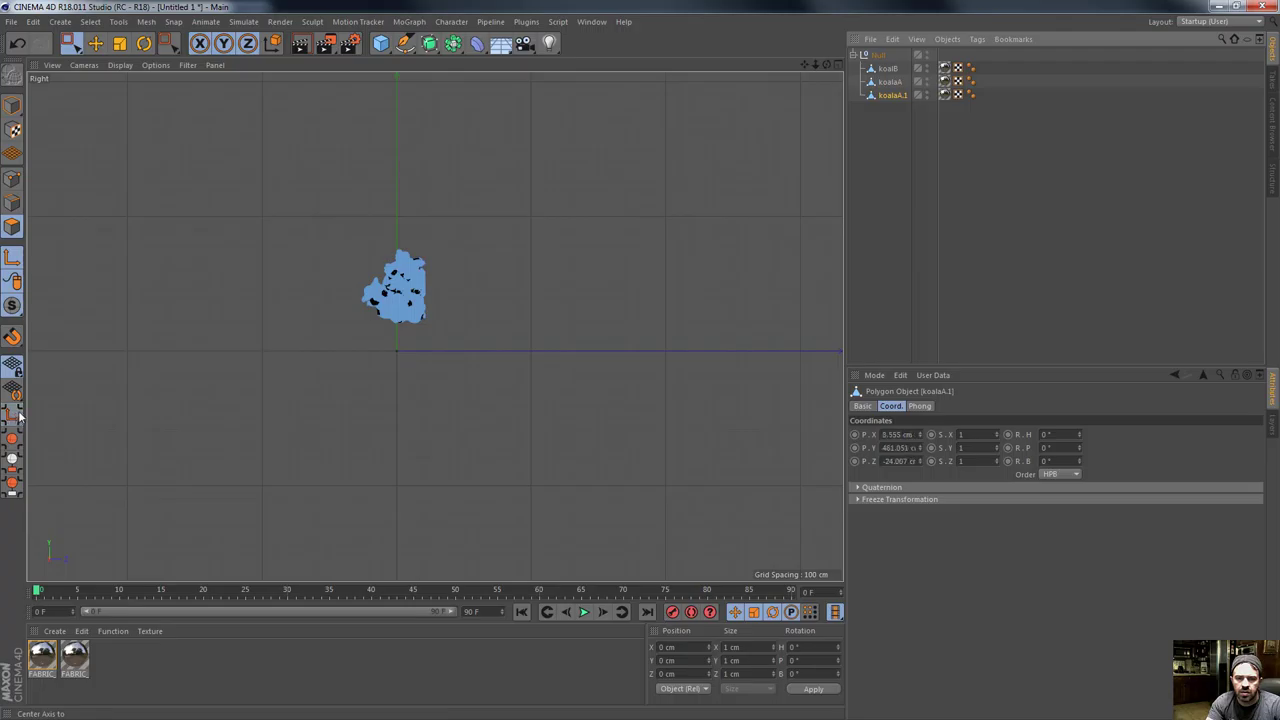
pyautogui.click(12, 107)
pyautogui.click(895, 84)
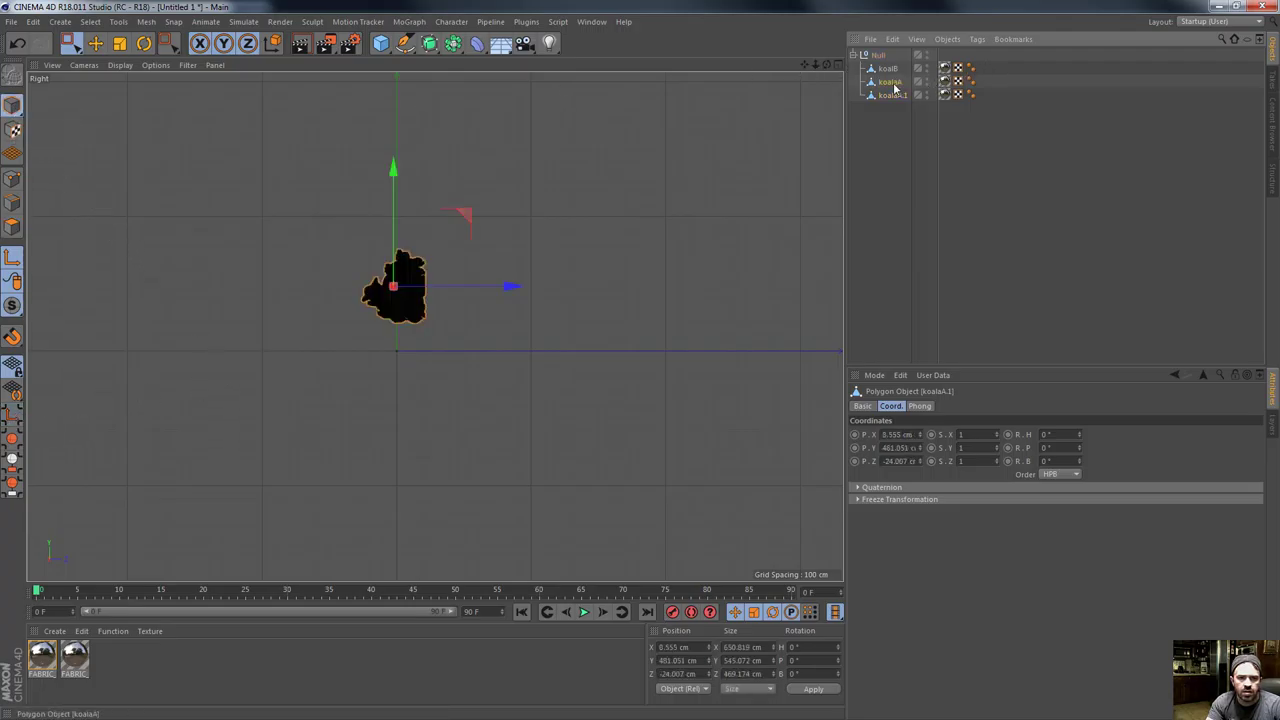
pyautogui.click(897, 98)
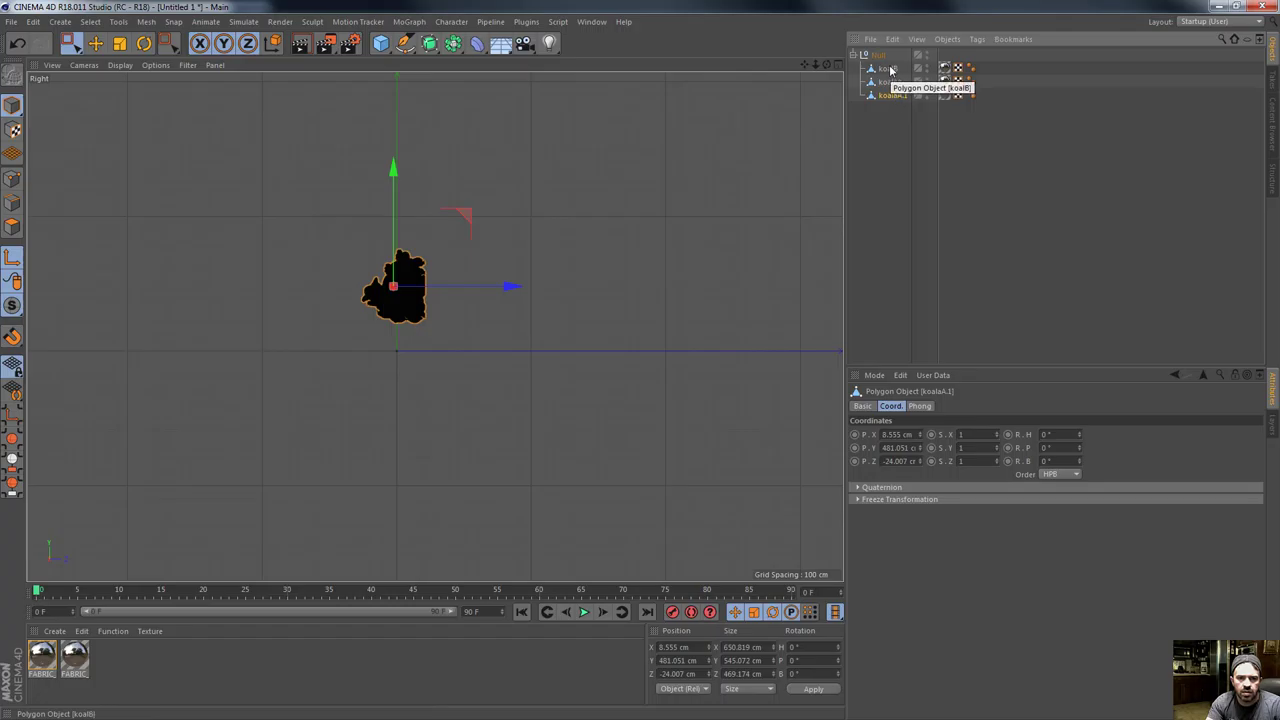
# Delete the original koalaA object, keeping koalB and the split-off koalaA.1.
pyautogui.click(889, 69)
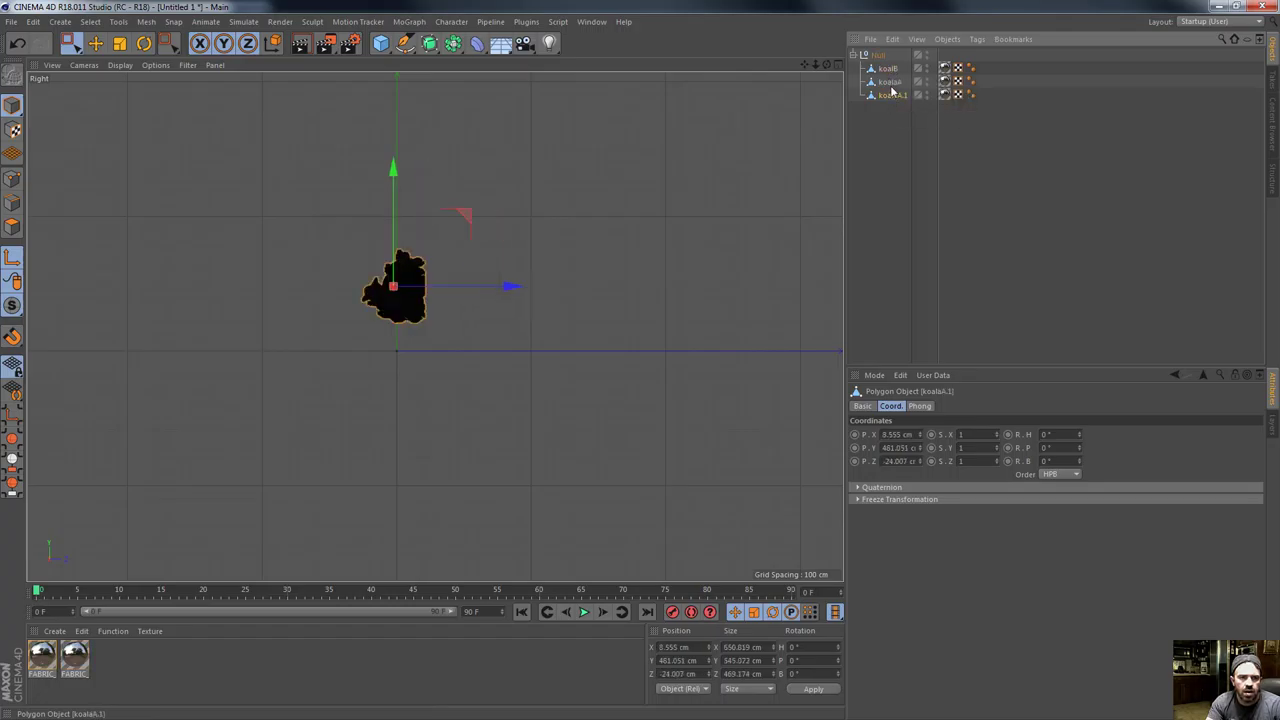
pyautogui.click(889, 81)
pyautogui.press('Delete')
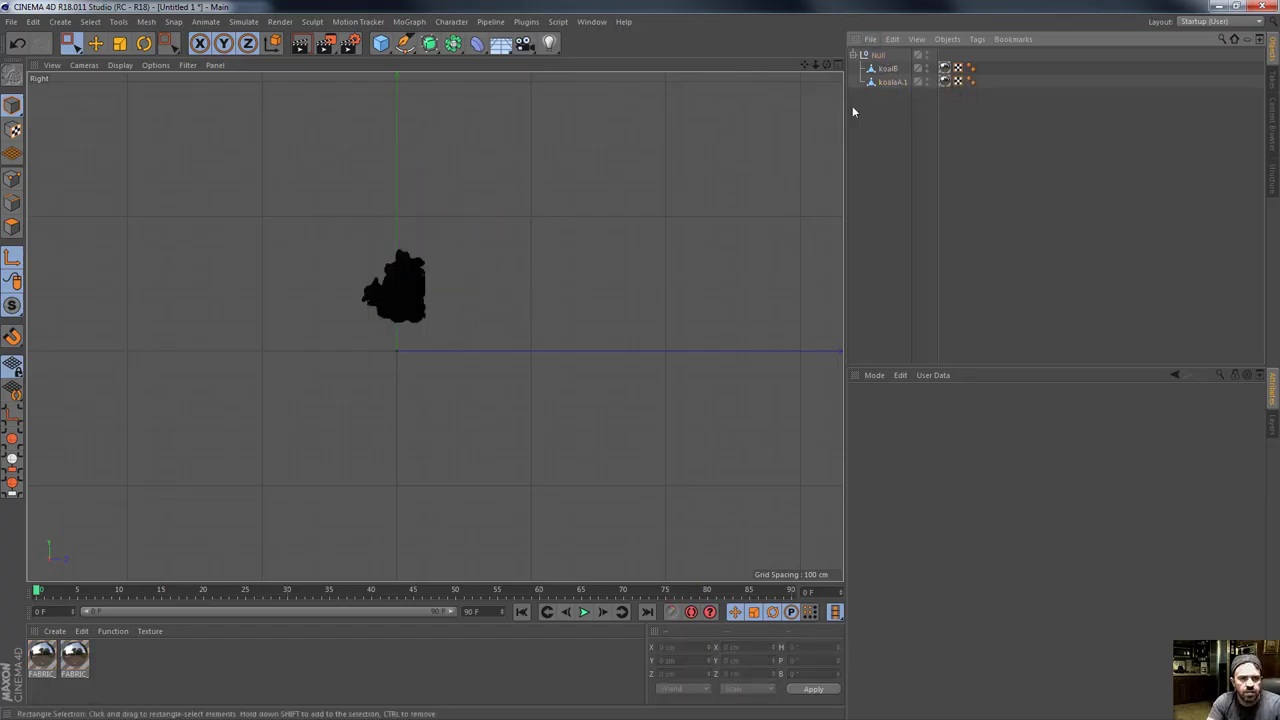
# Move the axis of koalaA.1 along Z to the flat side of the sculpture, at about 215 cm.
pyautogui.click(888, 80)
pyautogui.scroll(5, 480, 254)
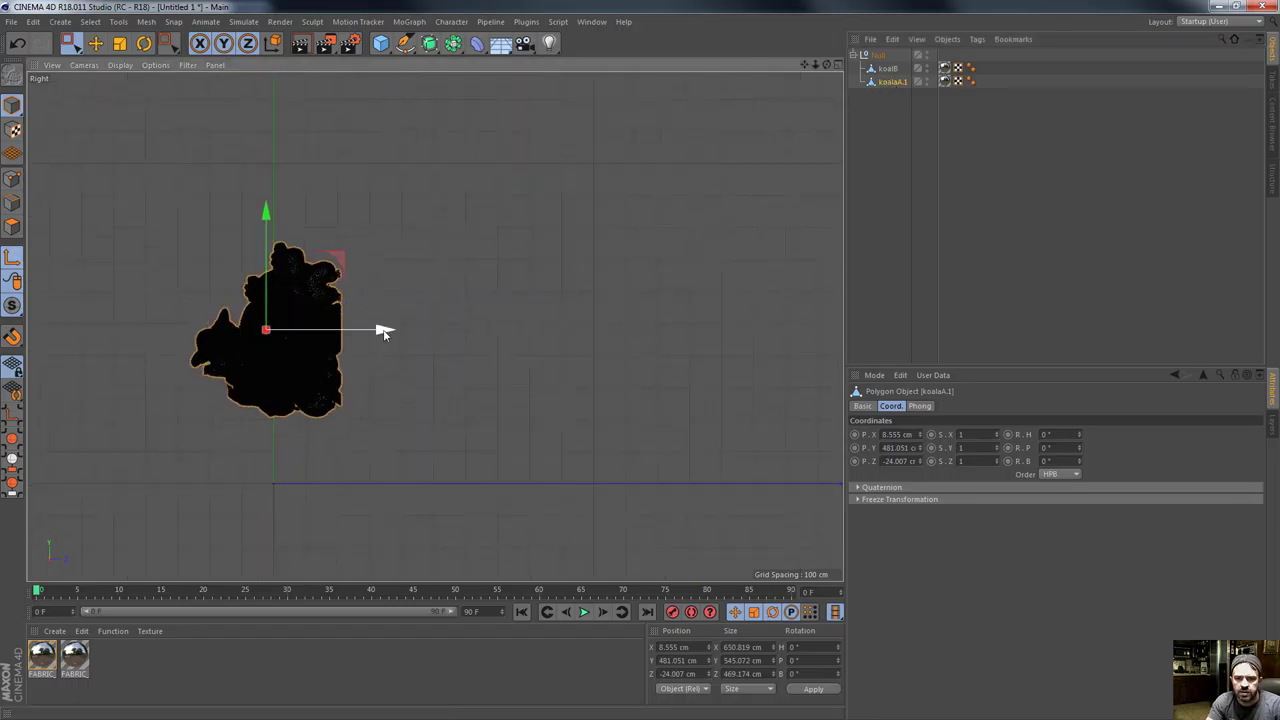
pyautogui.moveTo(418, 334); pyautogui.dragTo(459, 334)
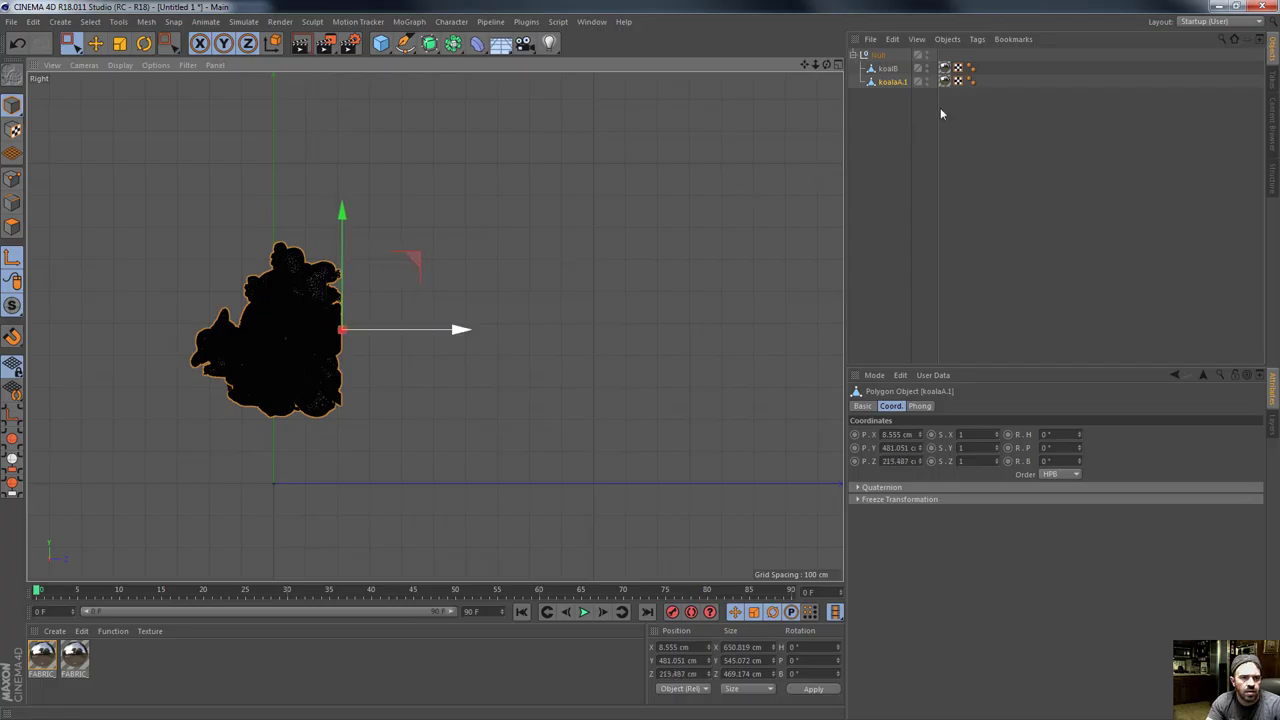
# Rotate koalB and koalaA.1 together to a pitch of -90° so the flat side becomes the base.
pyautogui.click(906, 70)
pyautogui.click(894, 70)
pyautogui.keyDown('shift'); pyautogui.click(894, 83); pyautogui.keyUp('shift')
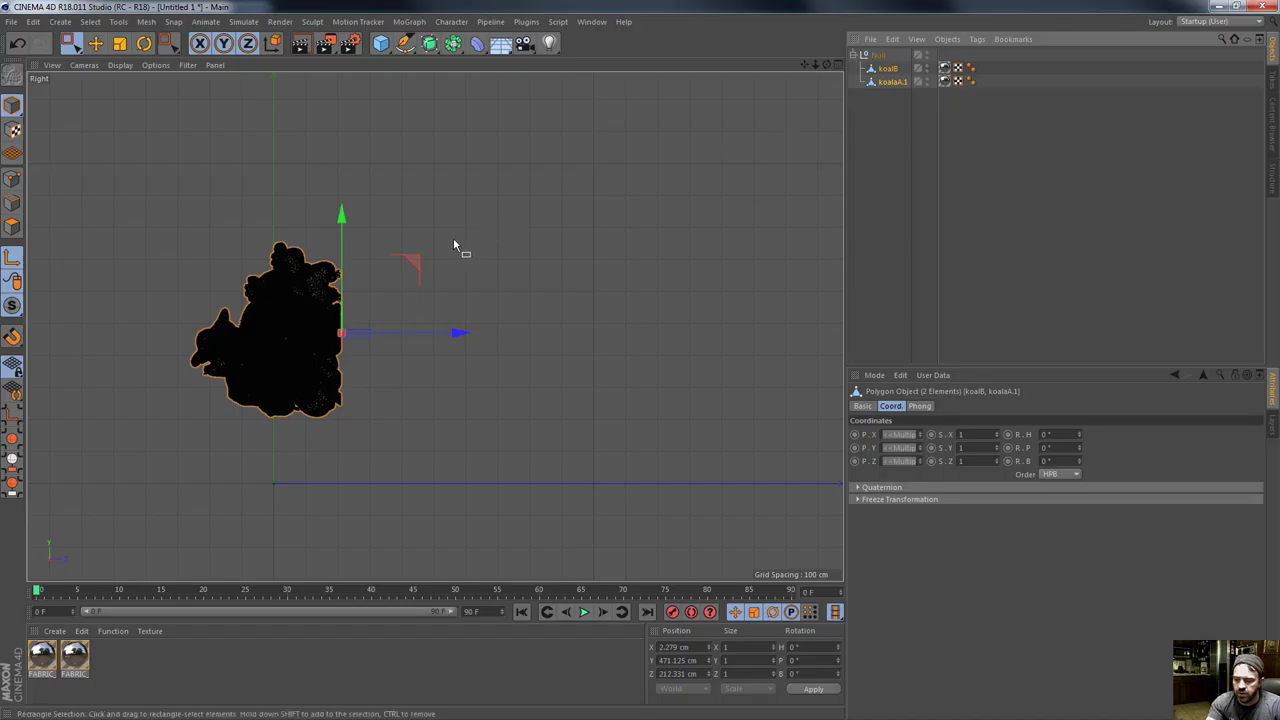
pyautogui.press('r')
pyautogui.moveTo(410, 362); pyautogui.dragTo(374, 399)
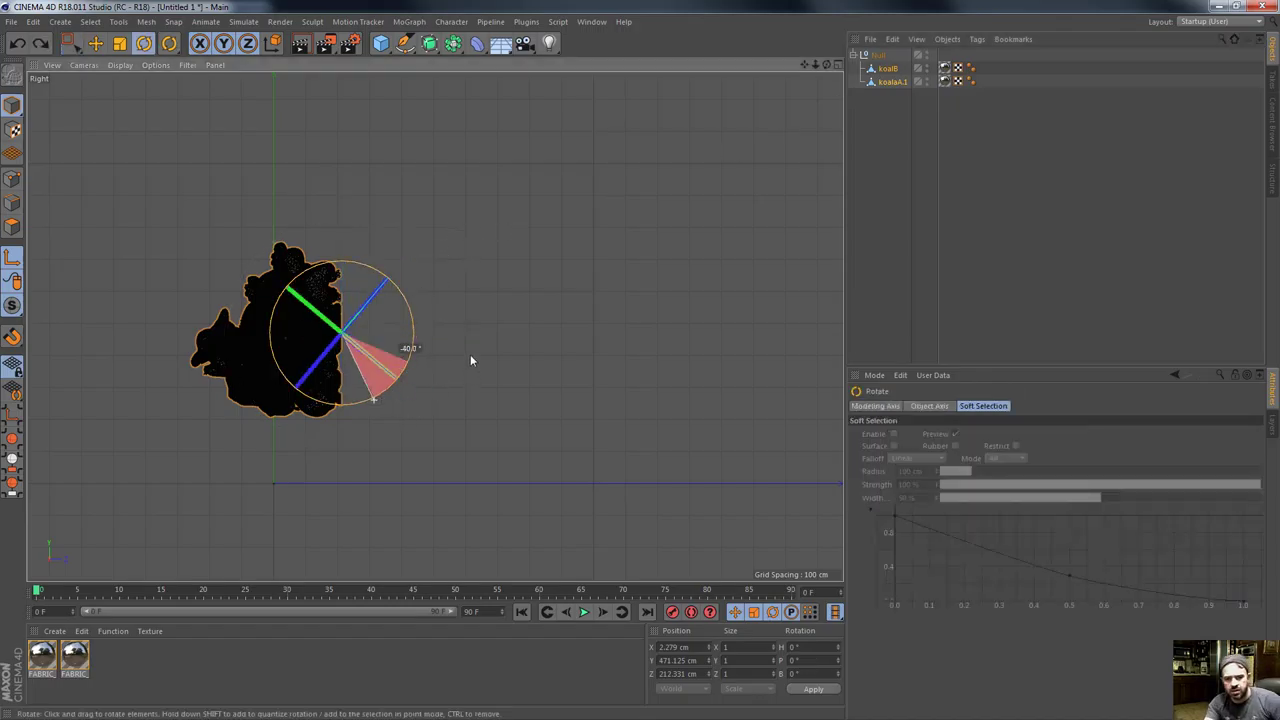
pyautogui.hotkey('ctrl', 'z')
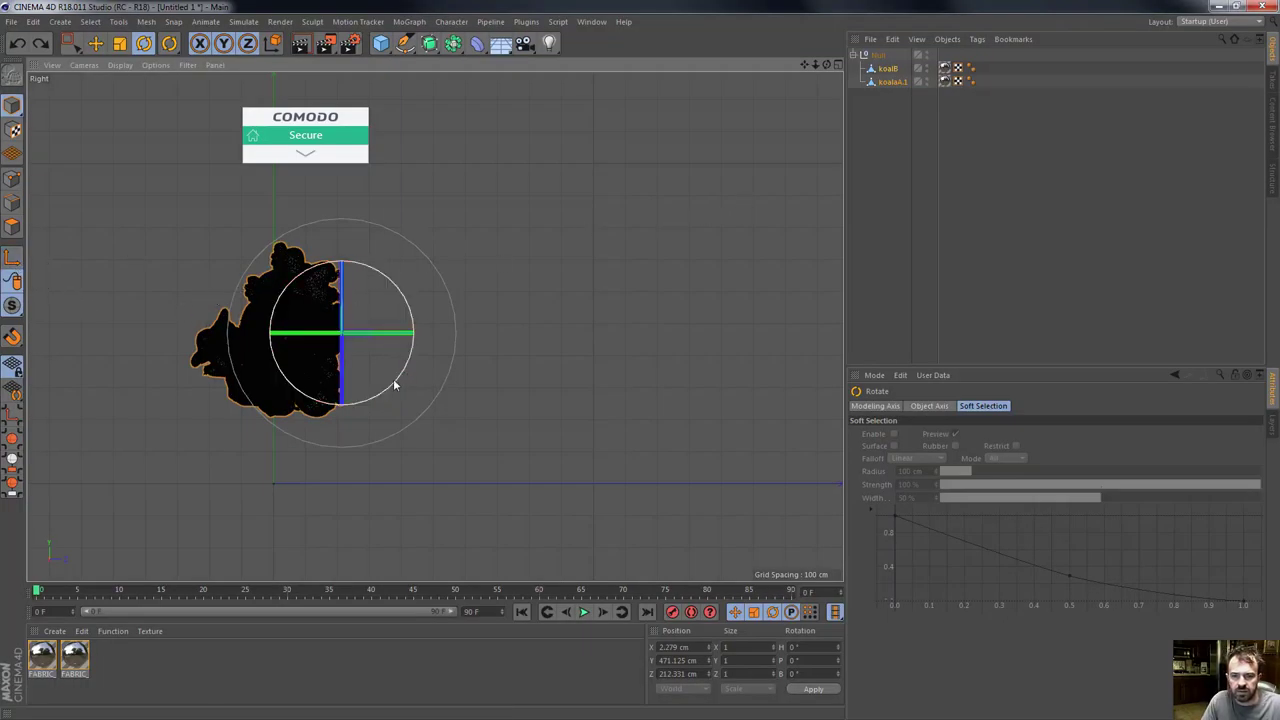
pyautogui.moveTo(394, 385); pyautogui.dragTo(282, 425)
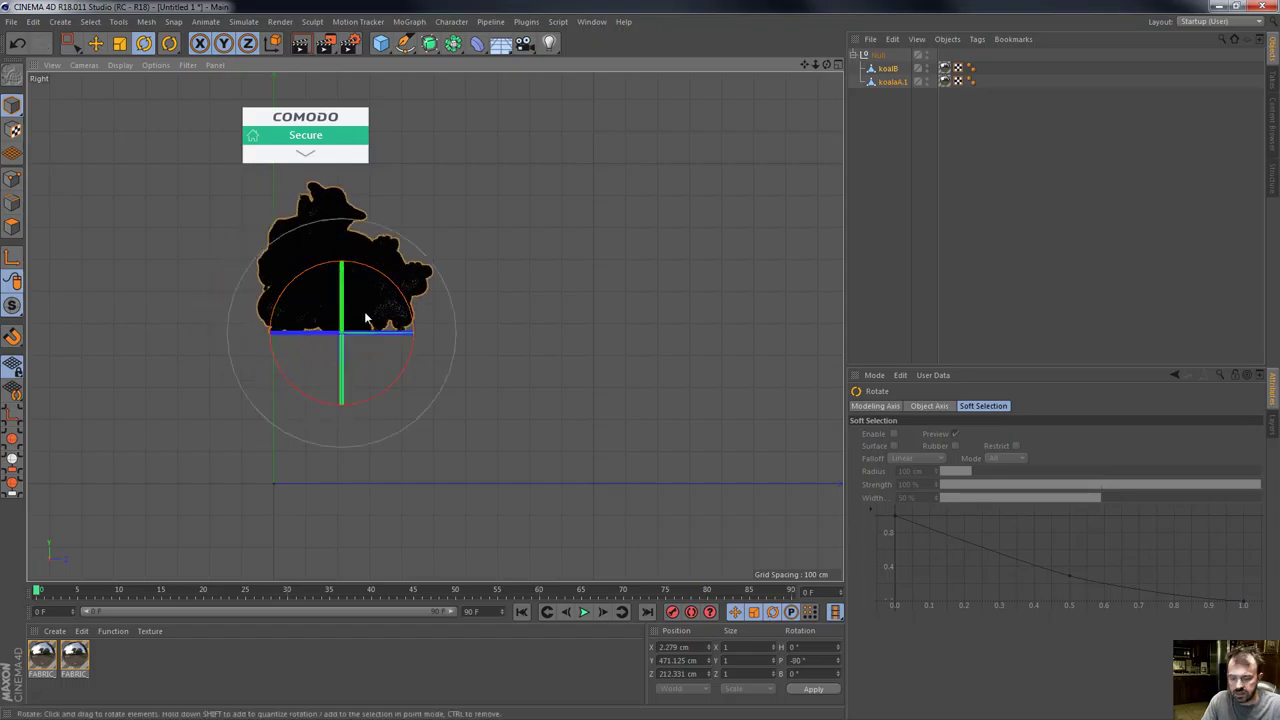
# Move both koala meshes so their base sits at about the world origin, and check the placement from above.
pyautogui.press('e')
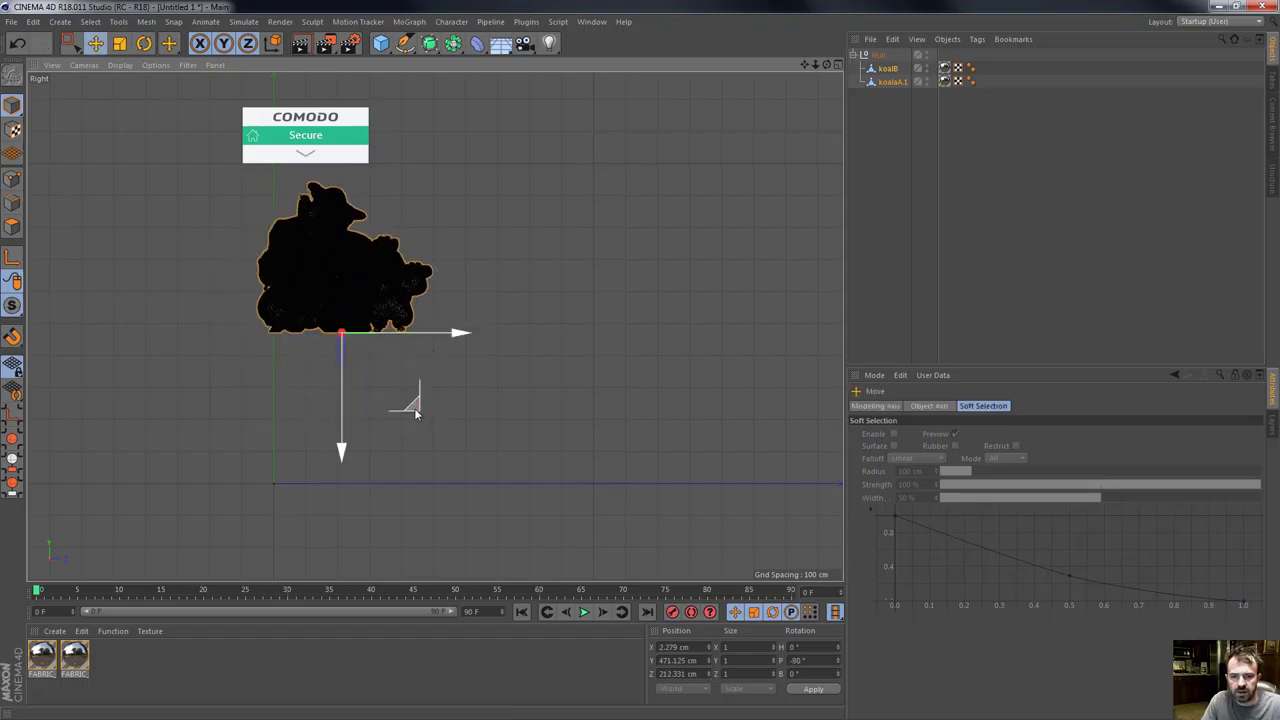
pyautogui.moveTo(410, 405); pyautogui.dragTo(349, 554)
pyautogui.middleClick(426, 439)
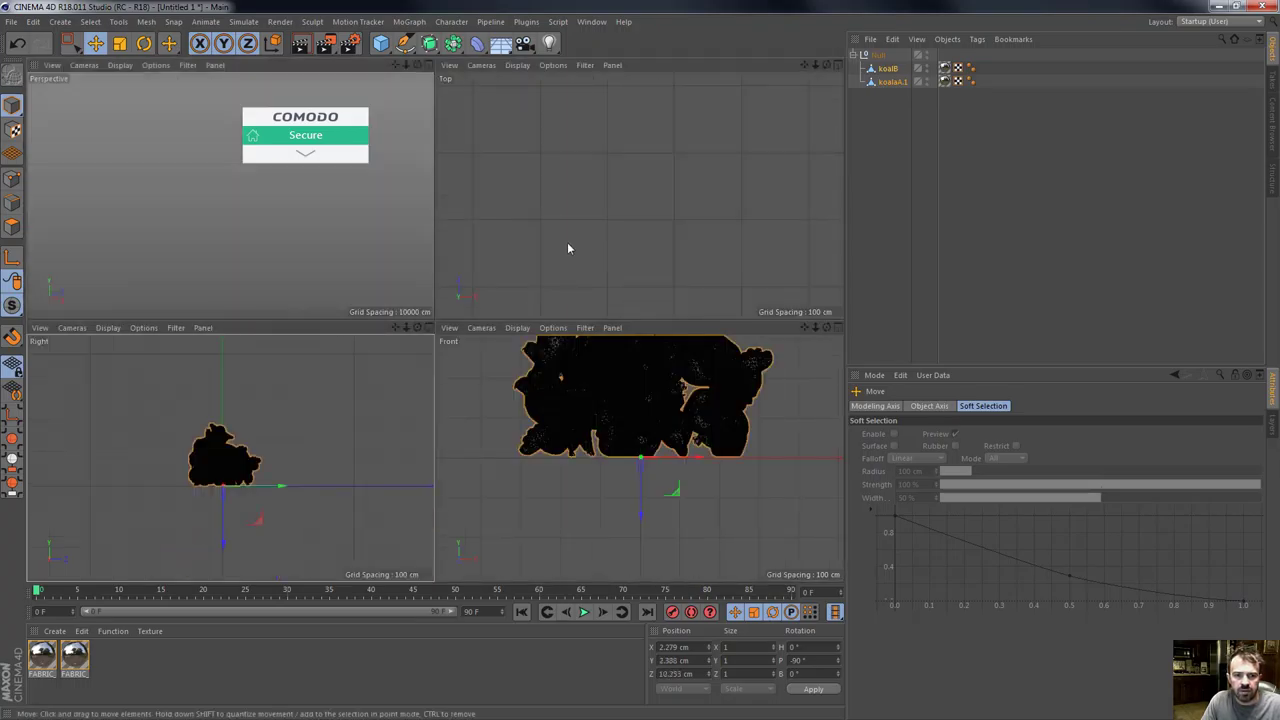
pyautogui.middleClick(567, 244)
pyautogui.press('h')
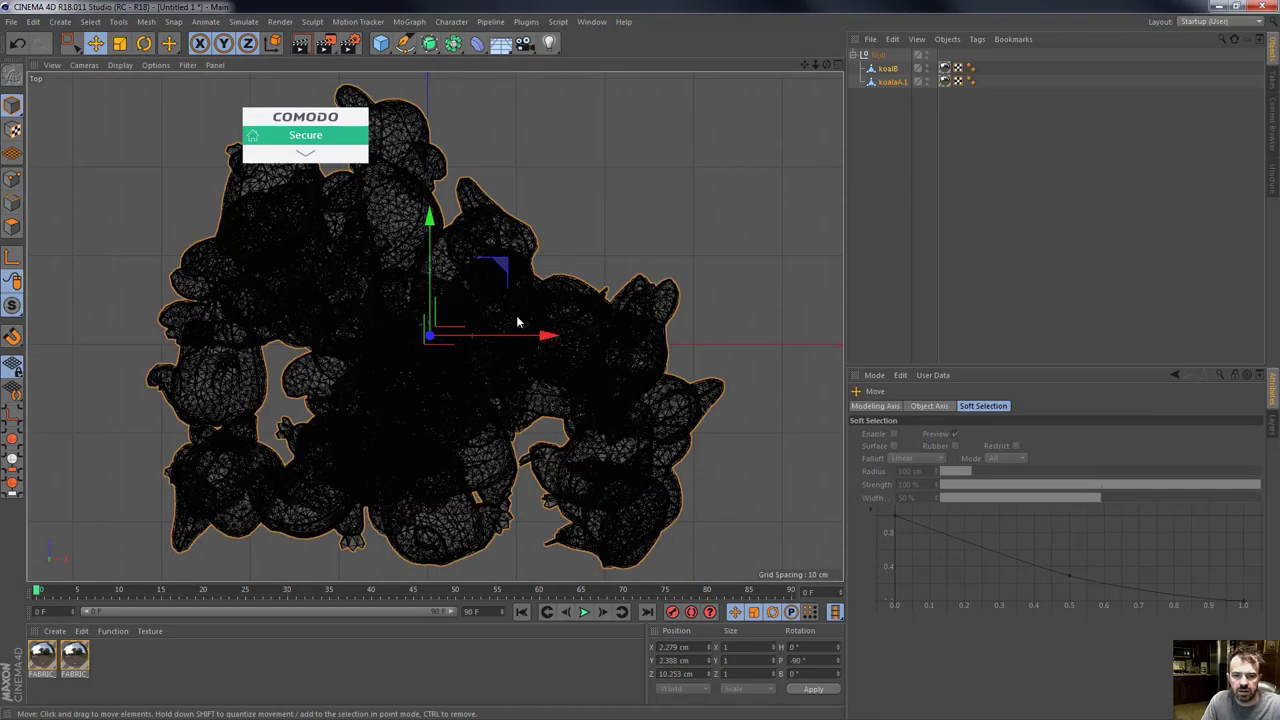
pyautogui.scroll(-4, 546, 346)
pyautogui.scroll(2, 546, 346)
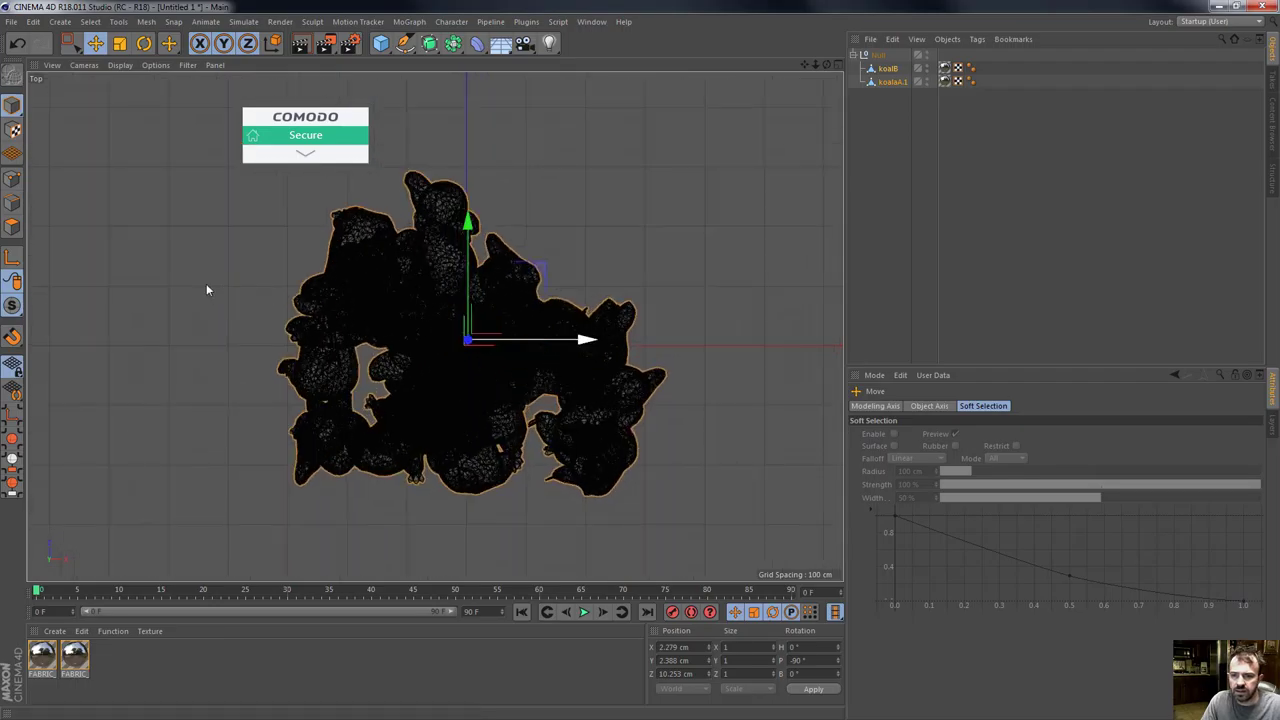
# With axis modification enabled, set the position of koalB to 0 cm on X, Y and Z.
pyautogui.click(16, 261)
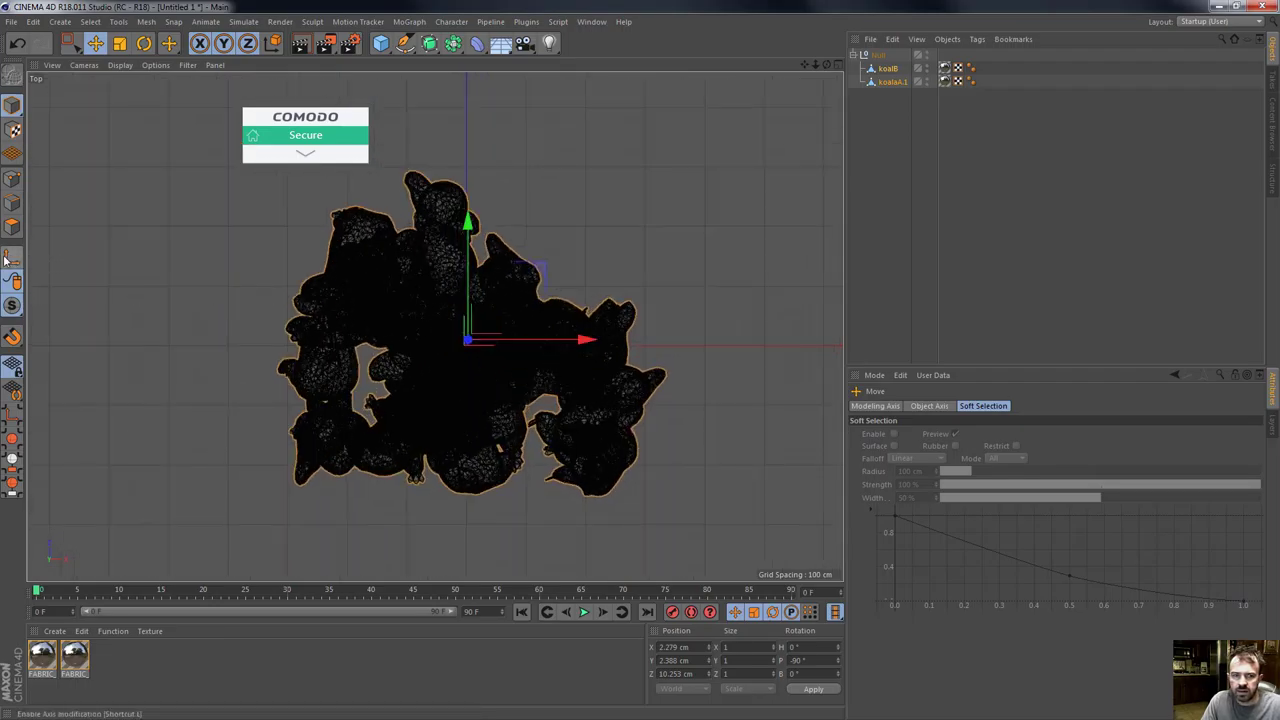
pyautogui.click(889, 68)
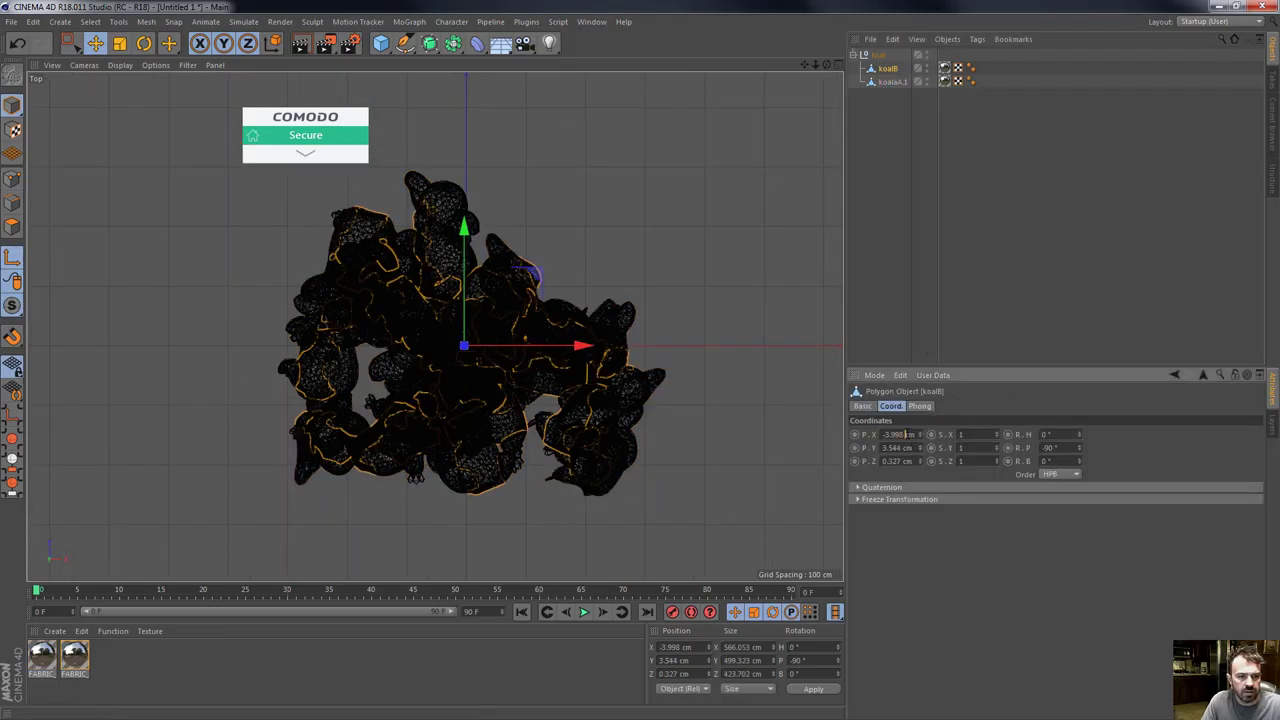
pyautogui.click(900, 434)
pyautogui.write('0')
pyautogui.press('Tab')
pyautogui.write('0')
pyautogui.press('Tab')
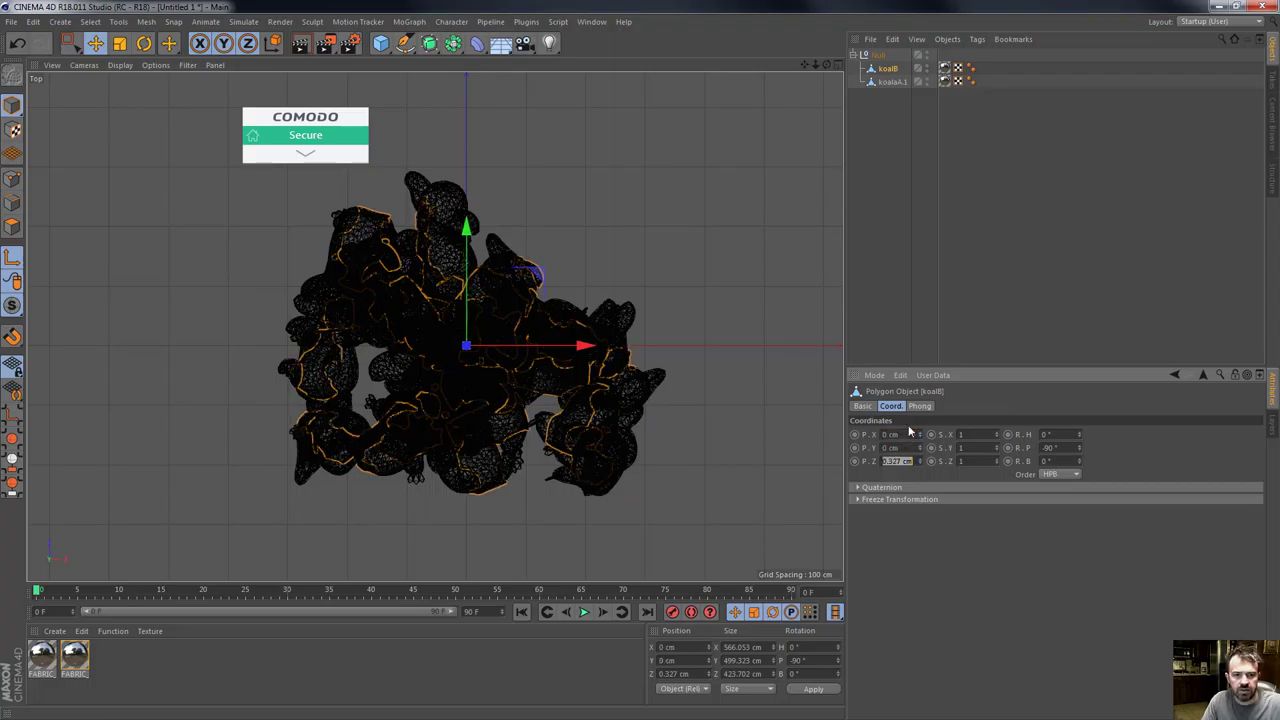
pyautogui.write('0')
pyautogui.press('Return')
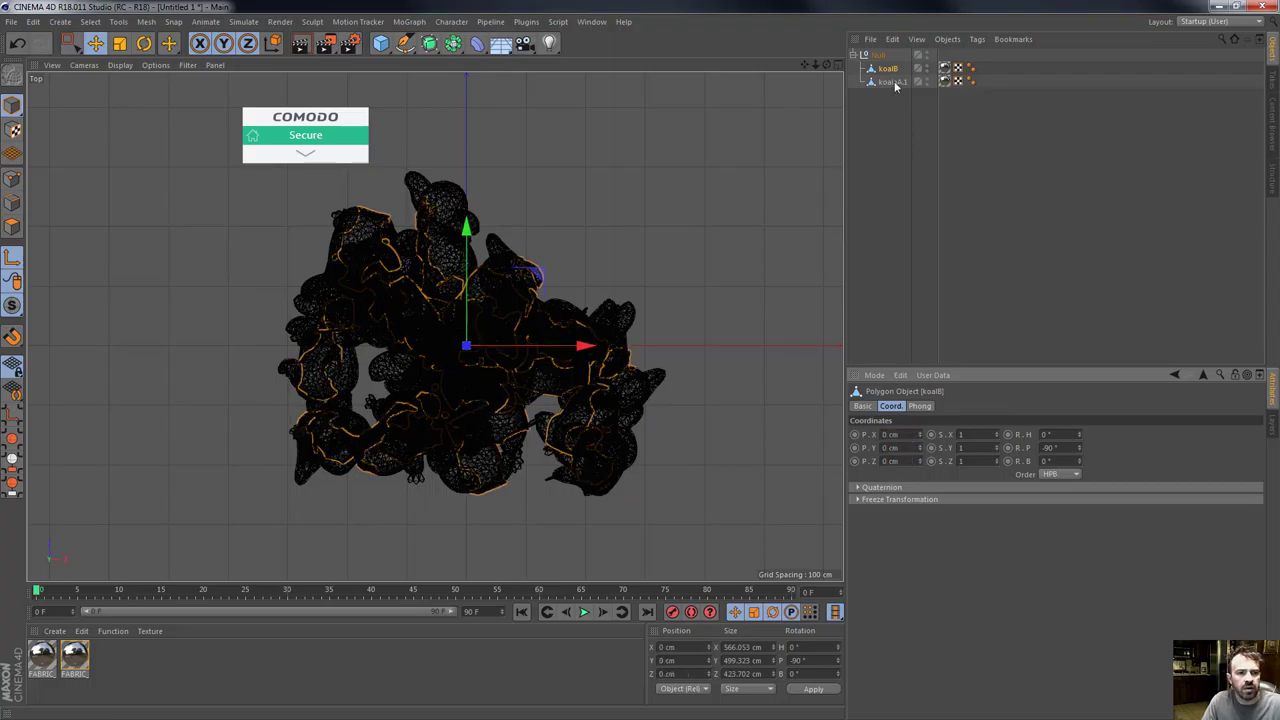
# Set the position of koalaA.1 to 0 cm on X, Y and Z.
pyautogui.click(894, 82)
pyautogui.click(900, 434)
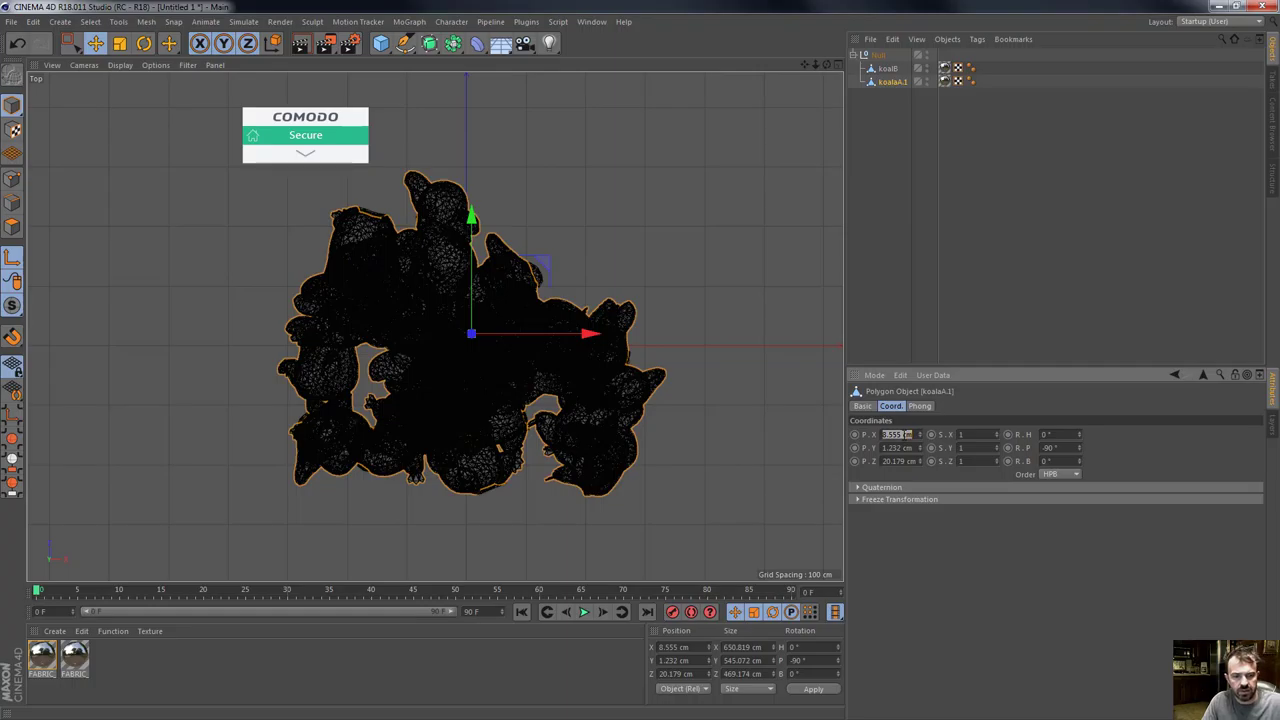
pyautogui.write('0')
pyautogui.press('Tab')
pyautogui.write('0')
pyautogui.press('Tab')
pyautogui.write('0')
pyautogui.press('Return')
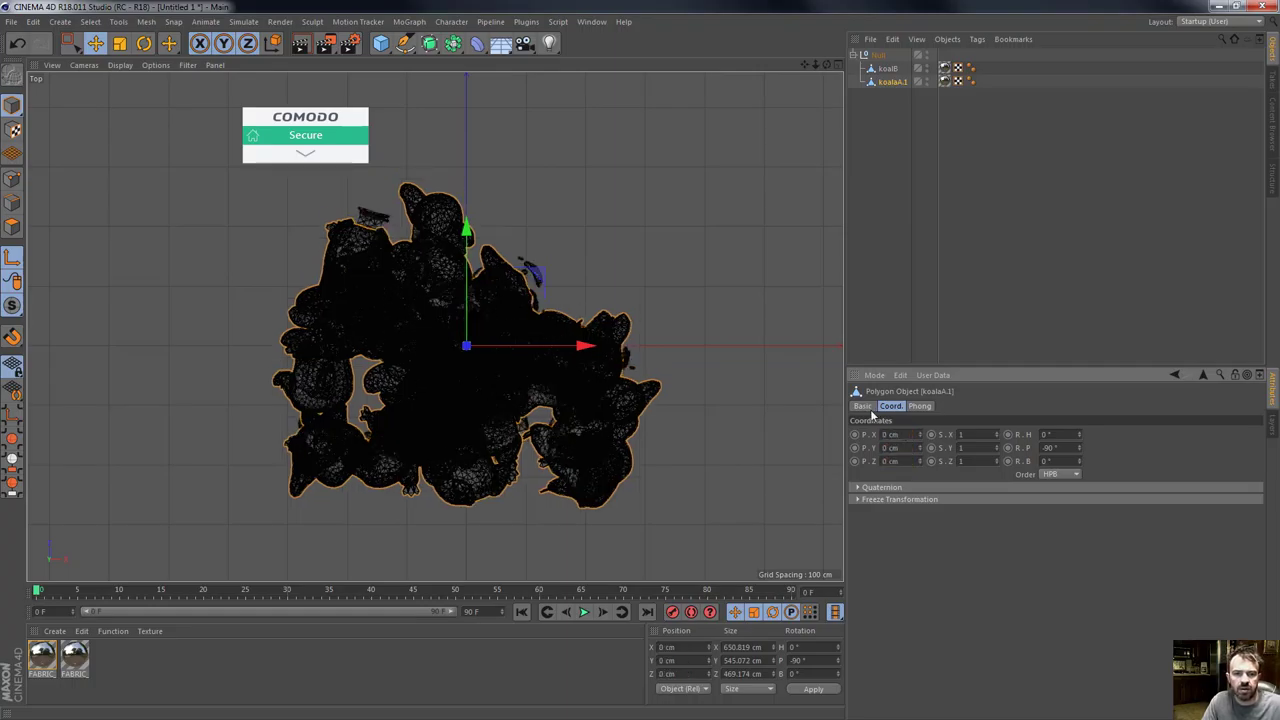
# Compare koalB with koalaA.1 and undo the position changes made to koalaA.1.
pyautogui.click(886, 88)
pyautogui.click(889, 68)
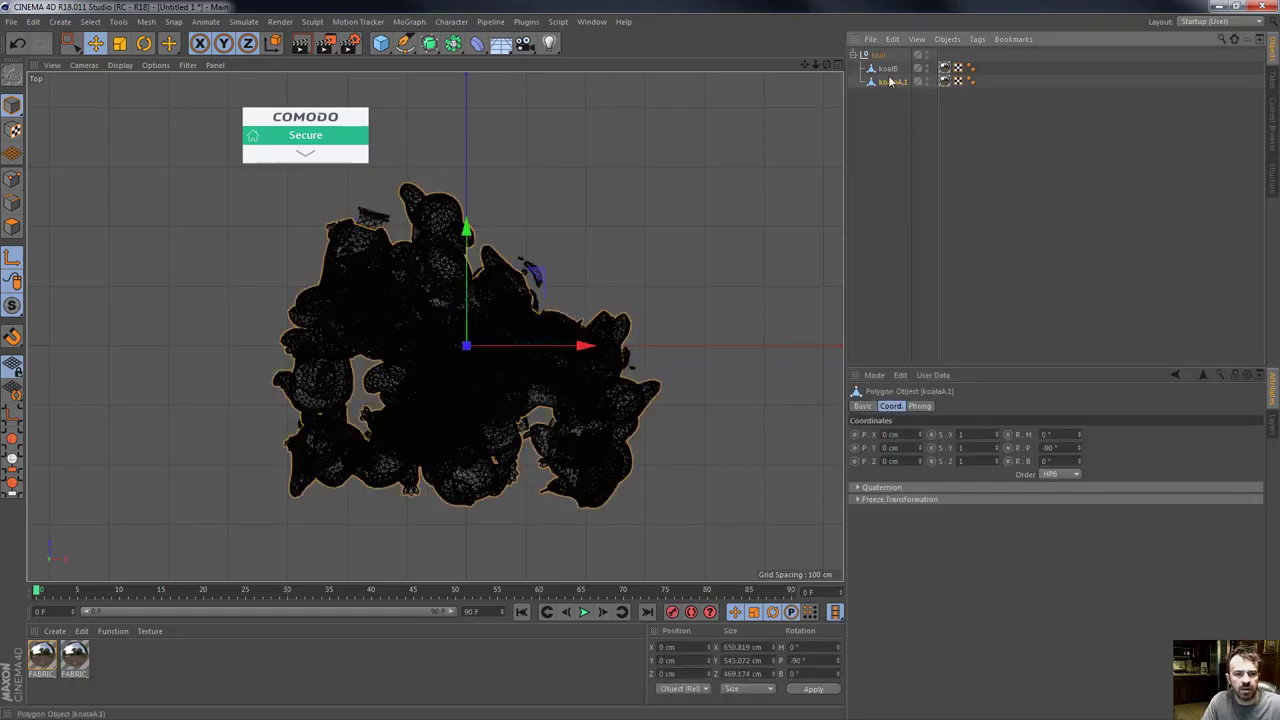
pyautogui.click(884, 82)
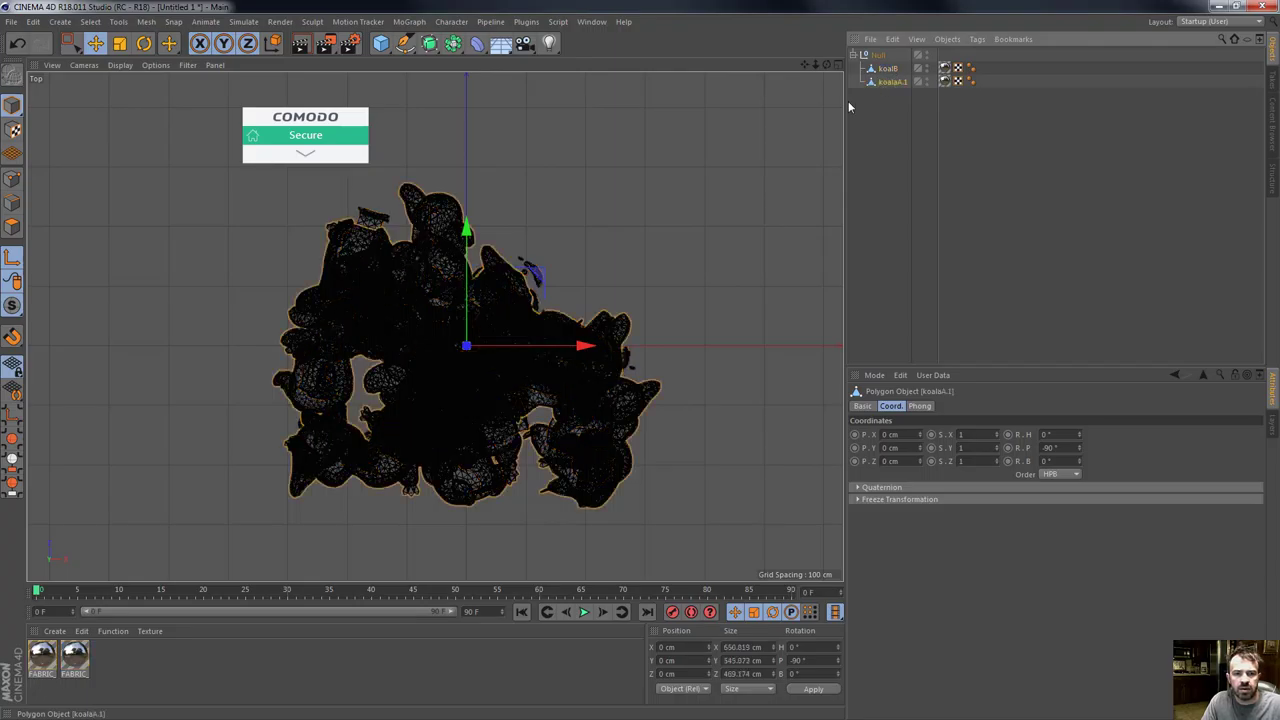
pyautogui.hotkey('ctrl', 'z')
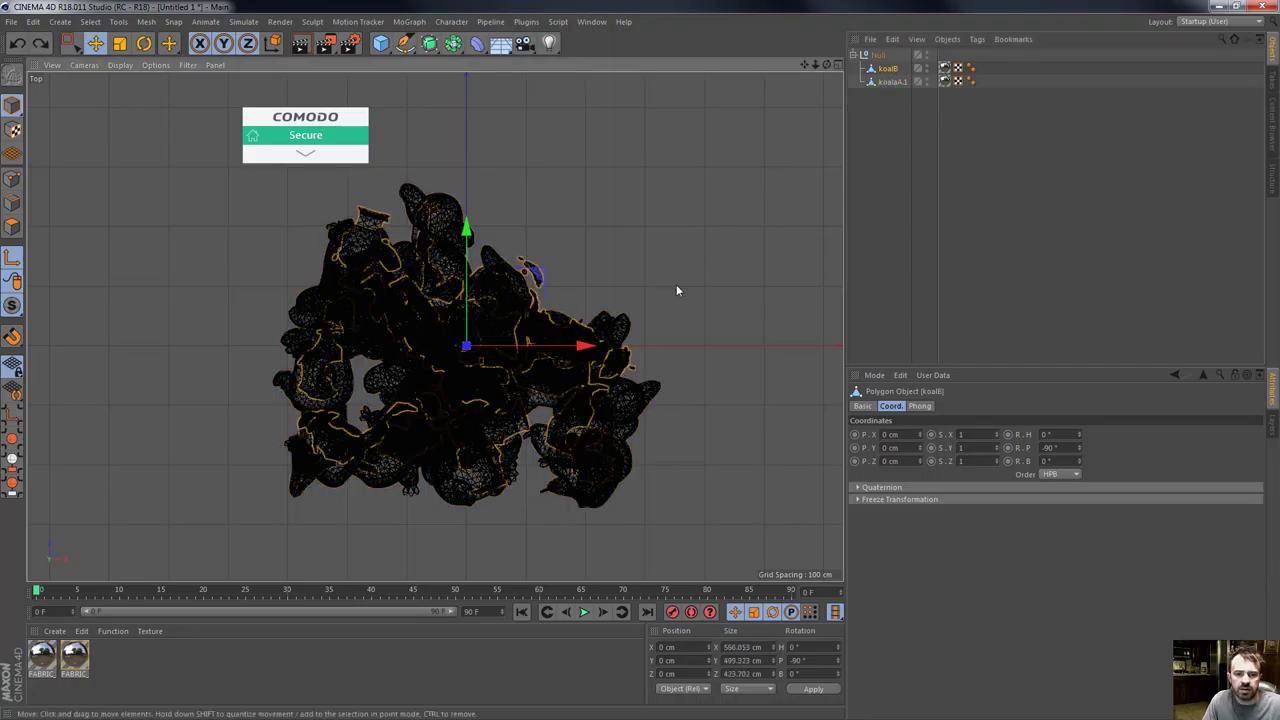
pyautogui.hotkey('ctrl', 'z')
pyautogui.hotkey('ctrl', 'z')
pyautogui.hotkey('ctrl', 'z')
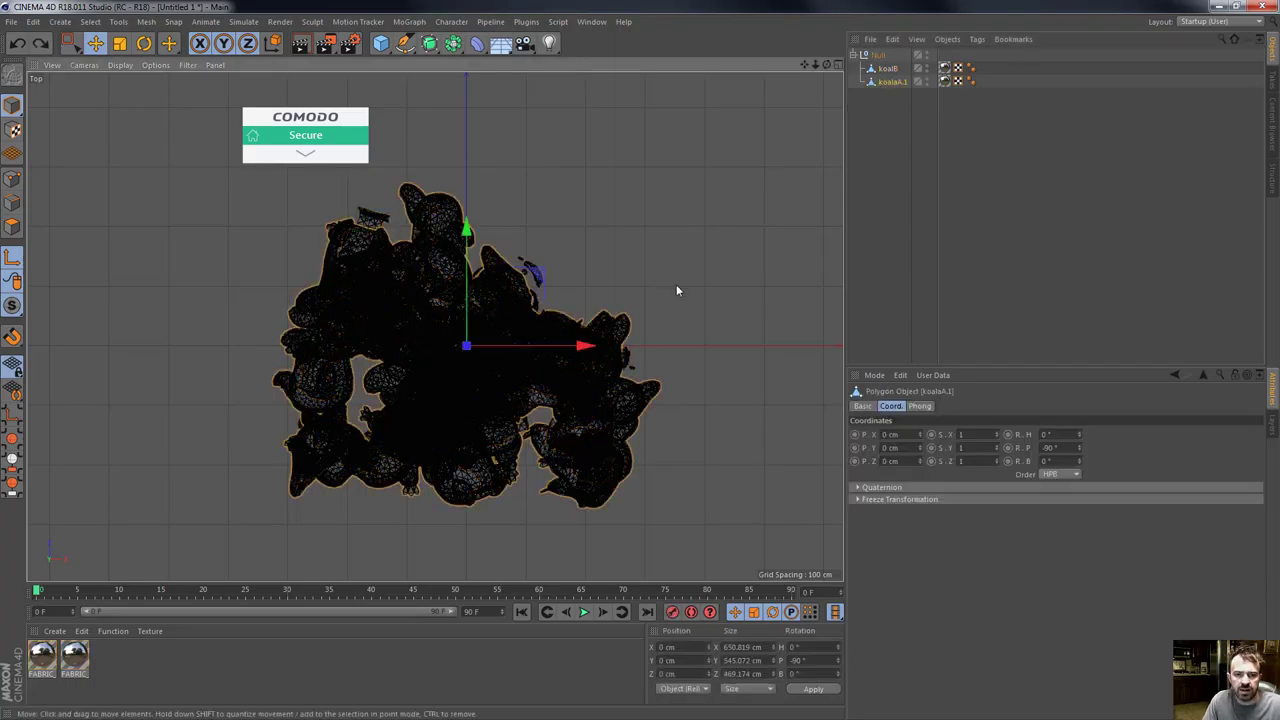
pyautogui.hotkey('ctrl', 'z')
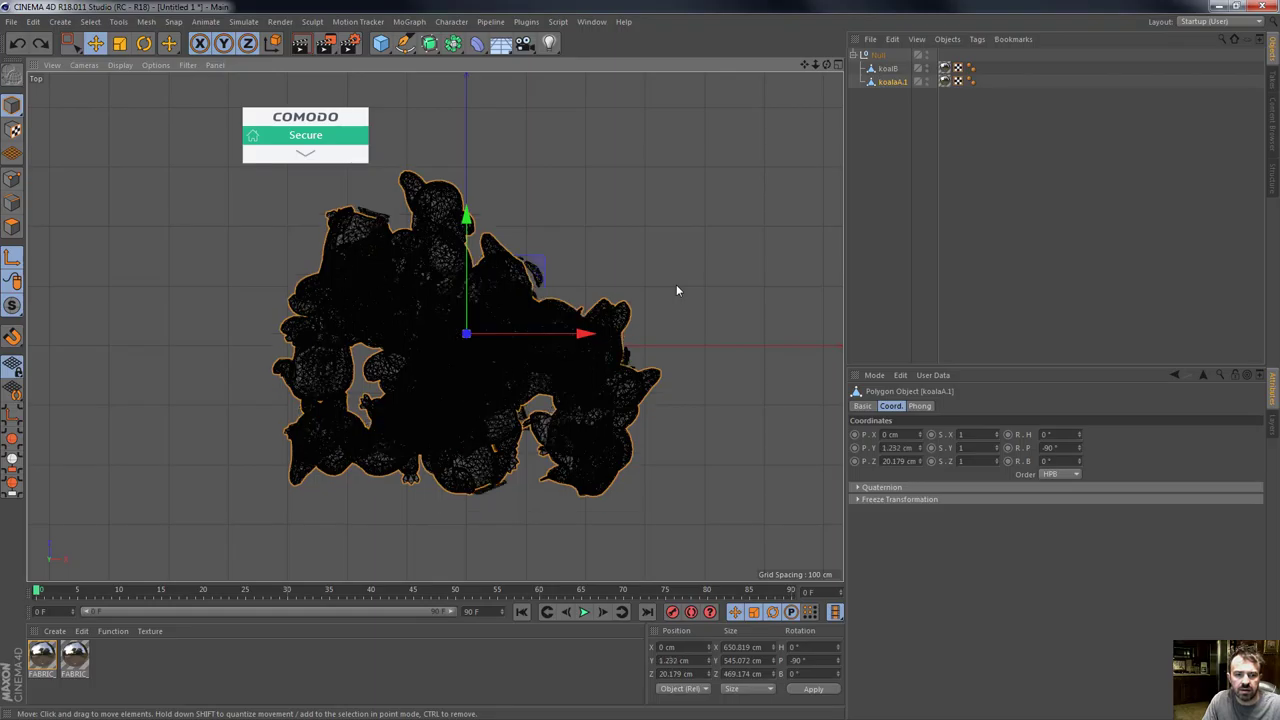
pyautogui.hotkey('ctrl', 'y')
pyautogui.hotkey('ctrl', 'y')
pyautogui.hotkey('ctrl', 'y')
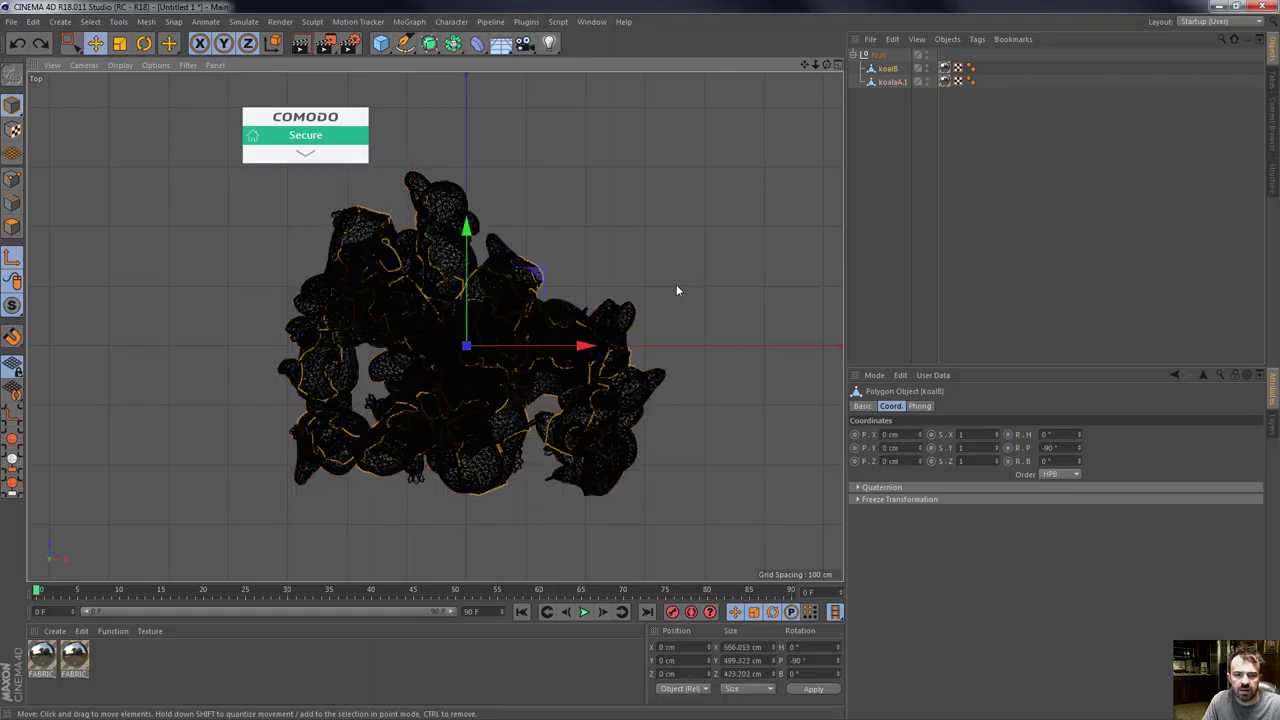
# Inspect the sculpture in perspective and move koalB and koalaA.1 out of their parent null to the top level.
pyautogui.middleClick(620, 328)
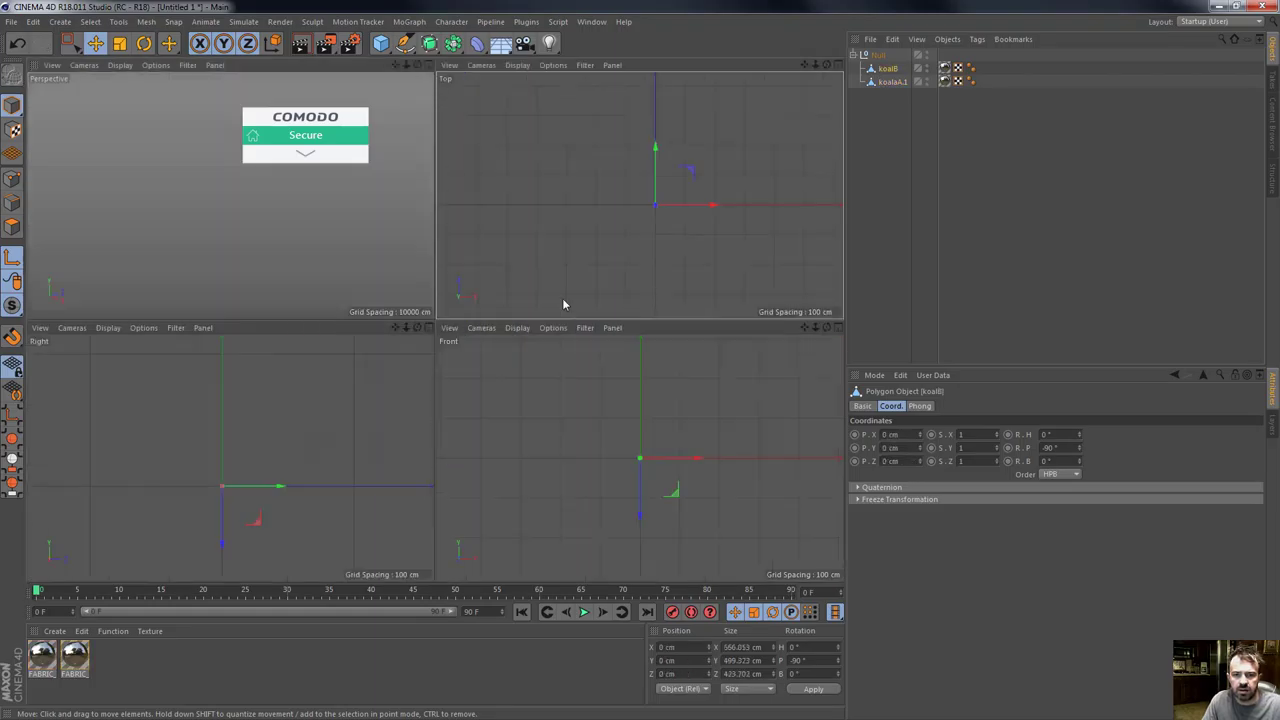
pyautogui.middleClick(392, 252)
pyautogui.press('h')
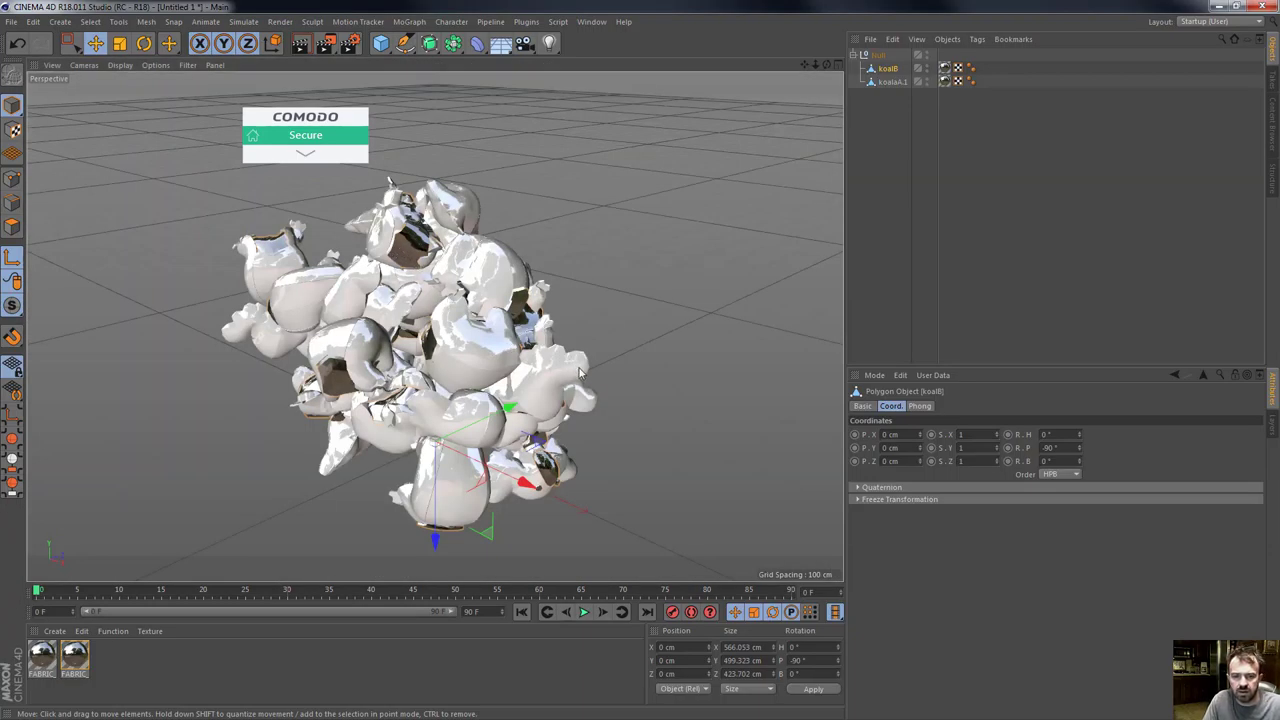
pyautogui.keyDown('alt'); pyautogui.moveTo(577, 367); pyautogui.dragTo(308, 352); pyautogui.keyUp('alt')
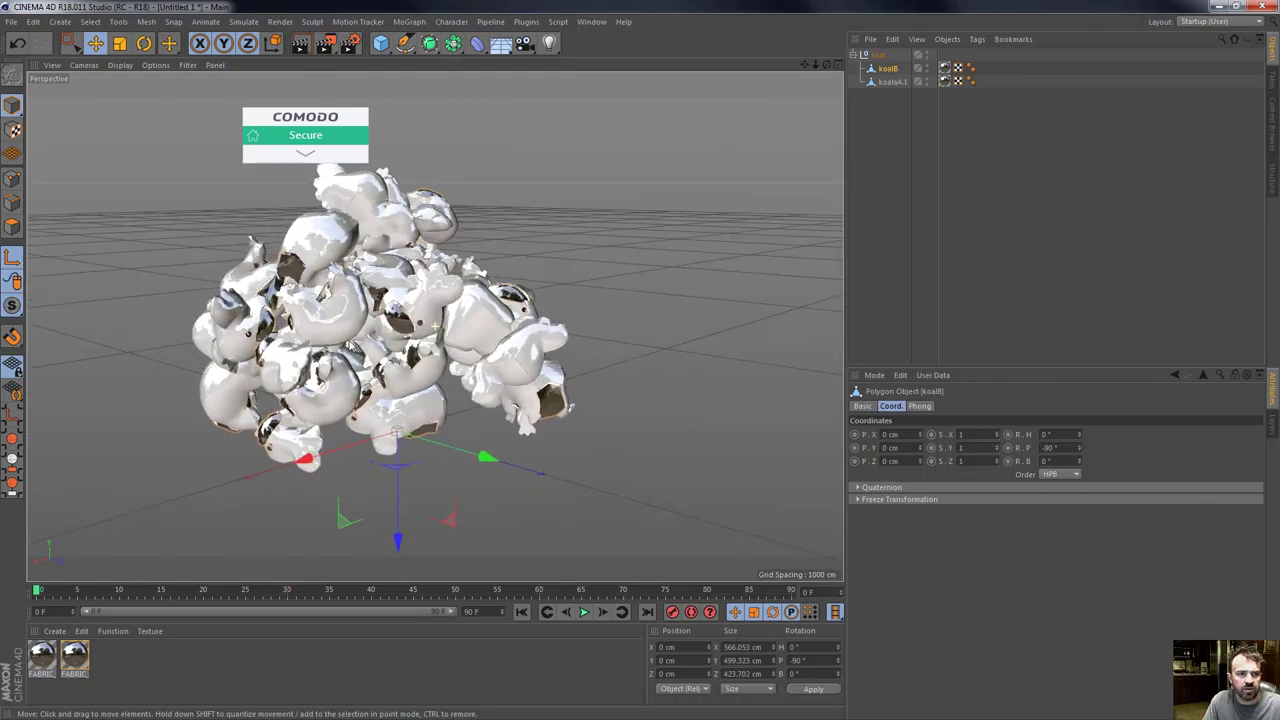
pyautogui.click(897, 84)
pyautogui.keyDown('shift'); pyautogui.click(892, 72); pyautogui.keyUp('shift')
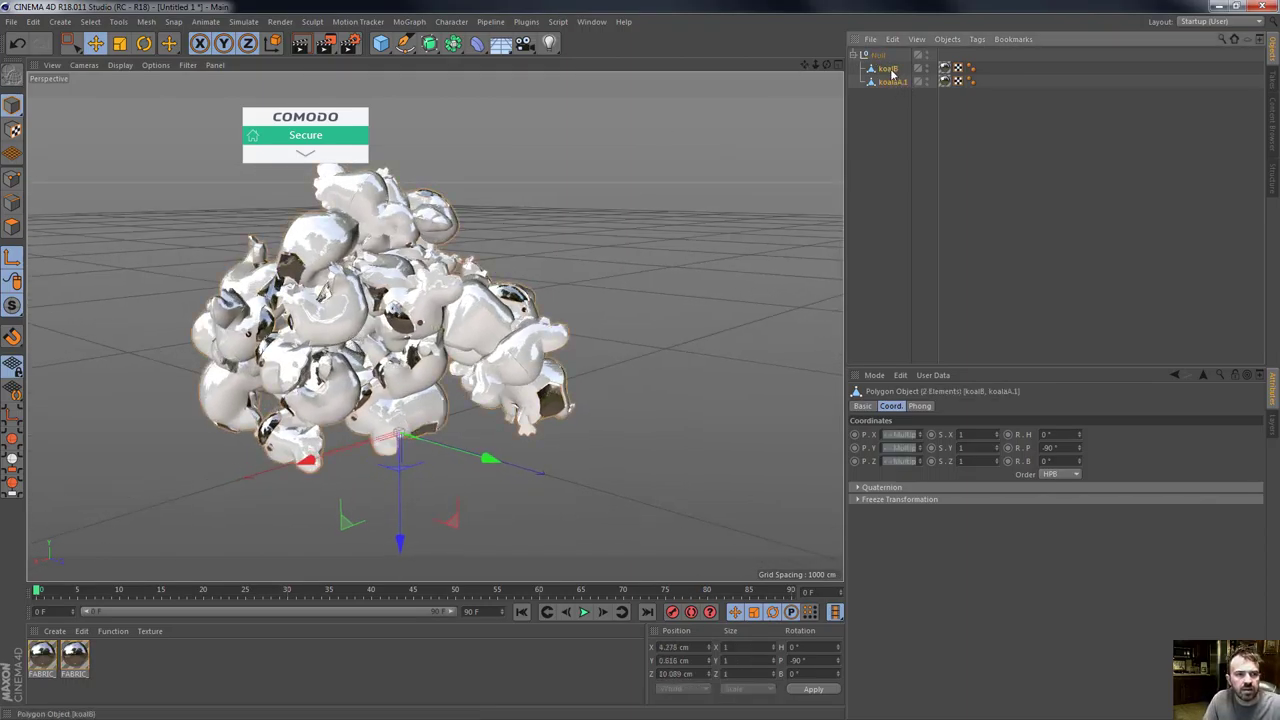
pyautogui.moveTo(879, 137); pyautogui.dragTo(878, 135)
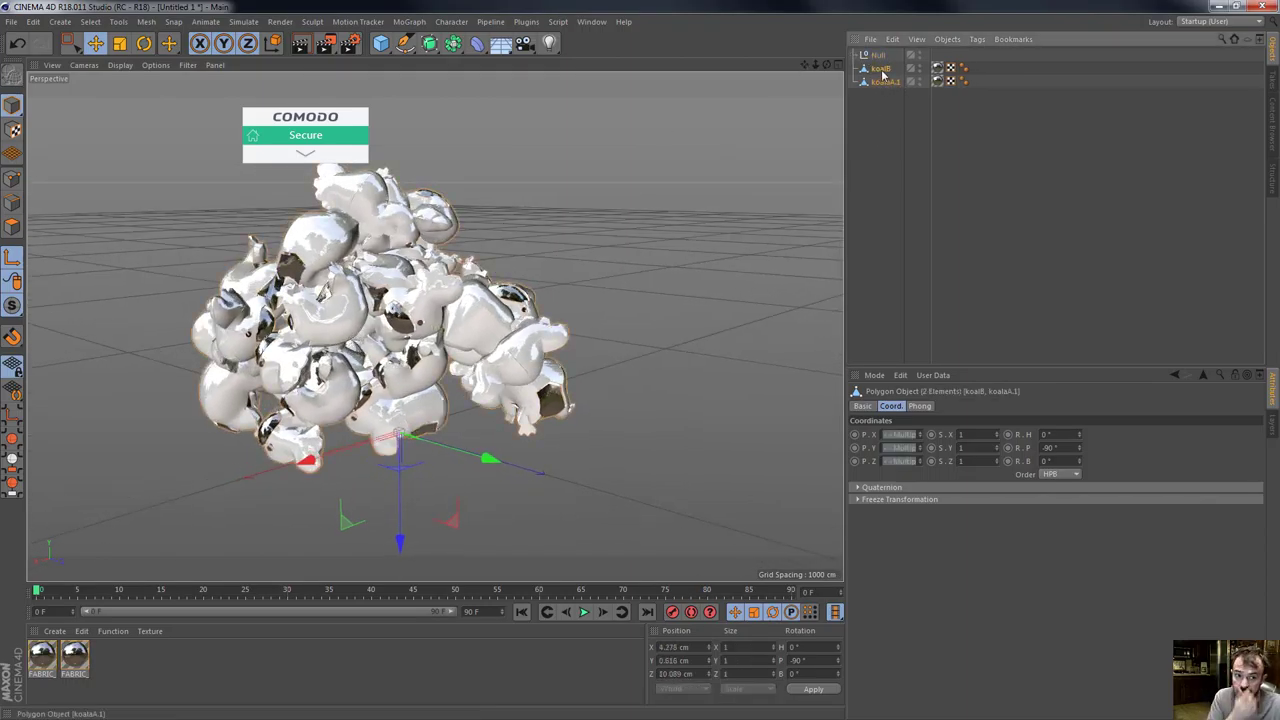
# Delete the empty null object from the scene.
pyautogui.click(882, 70)
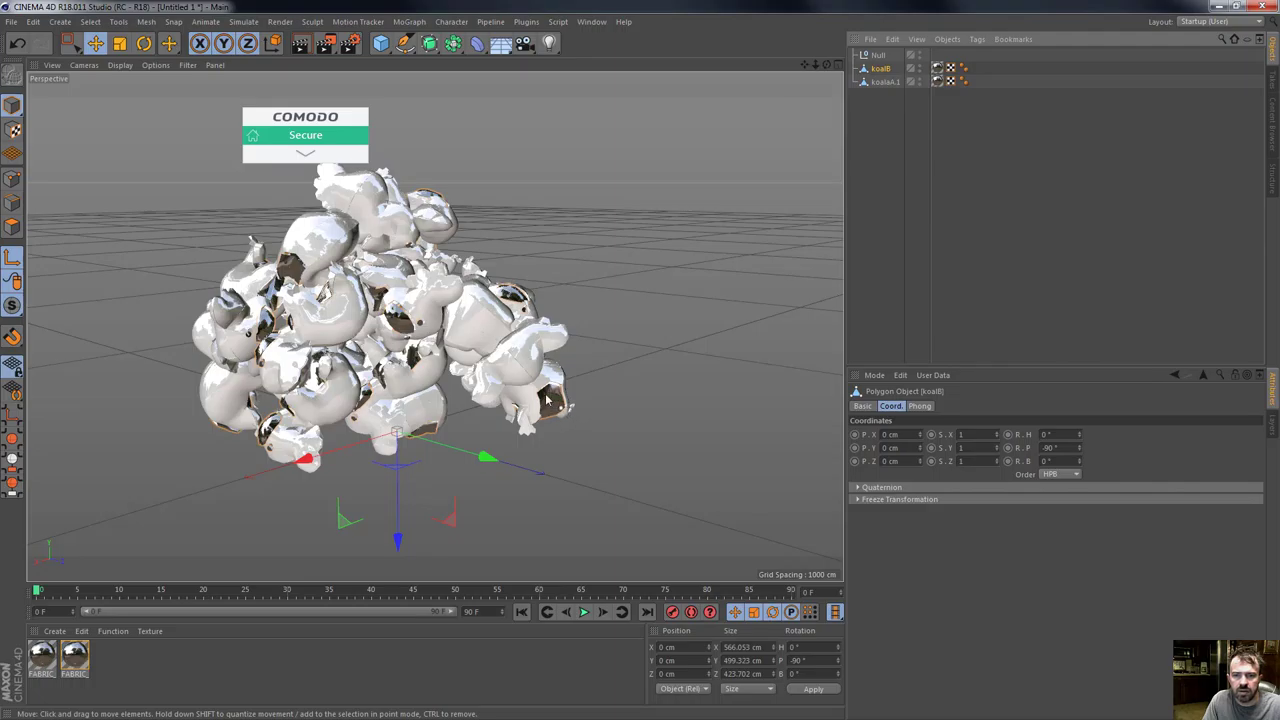
pyautogui.click(870, 56)
pyautogui.press('Delete')
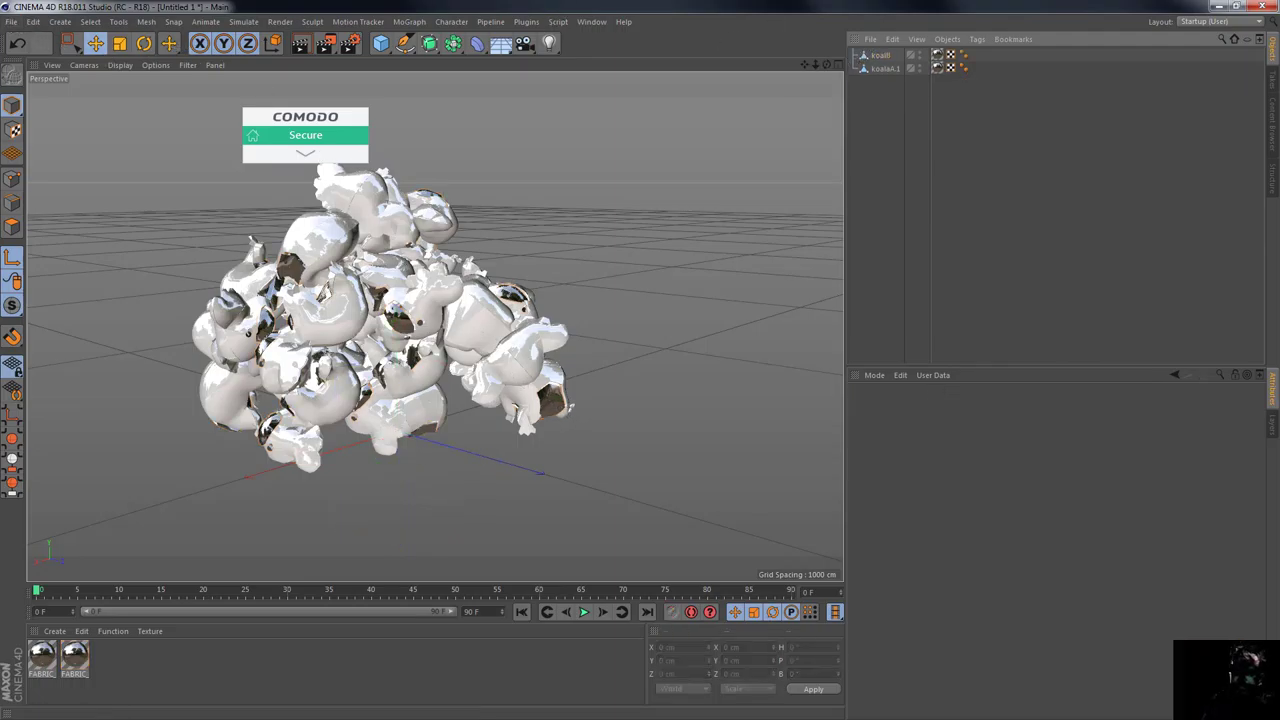
# Export the scene as a Wavefront OBJ file named koal in the Import_Context folder, keeping the default export options.
pyautogui.click(11, 22)
pyautogui.moveTo(92, 268)
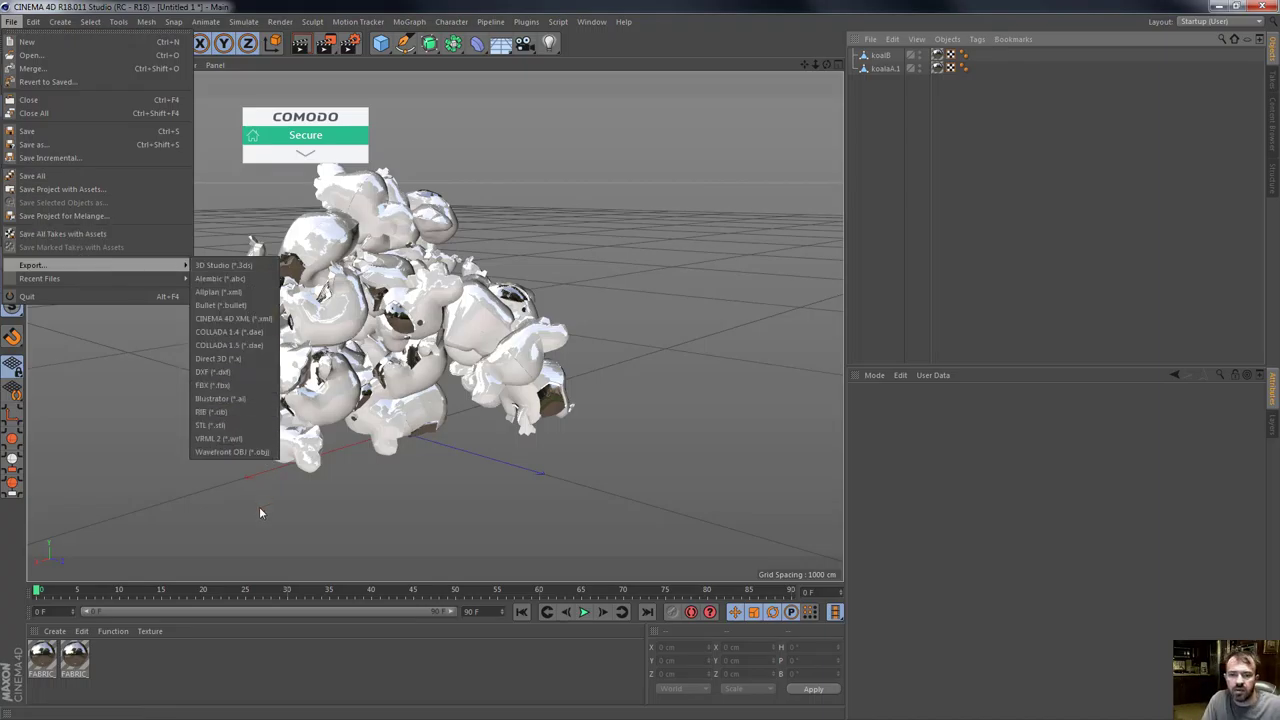
pyautogui.click(240, 452)
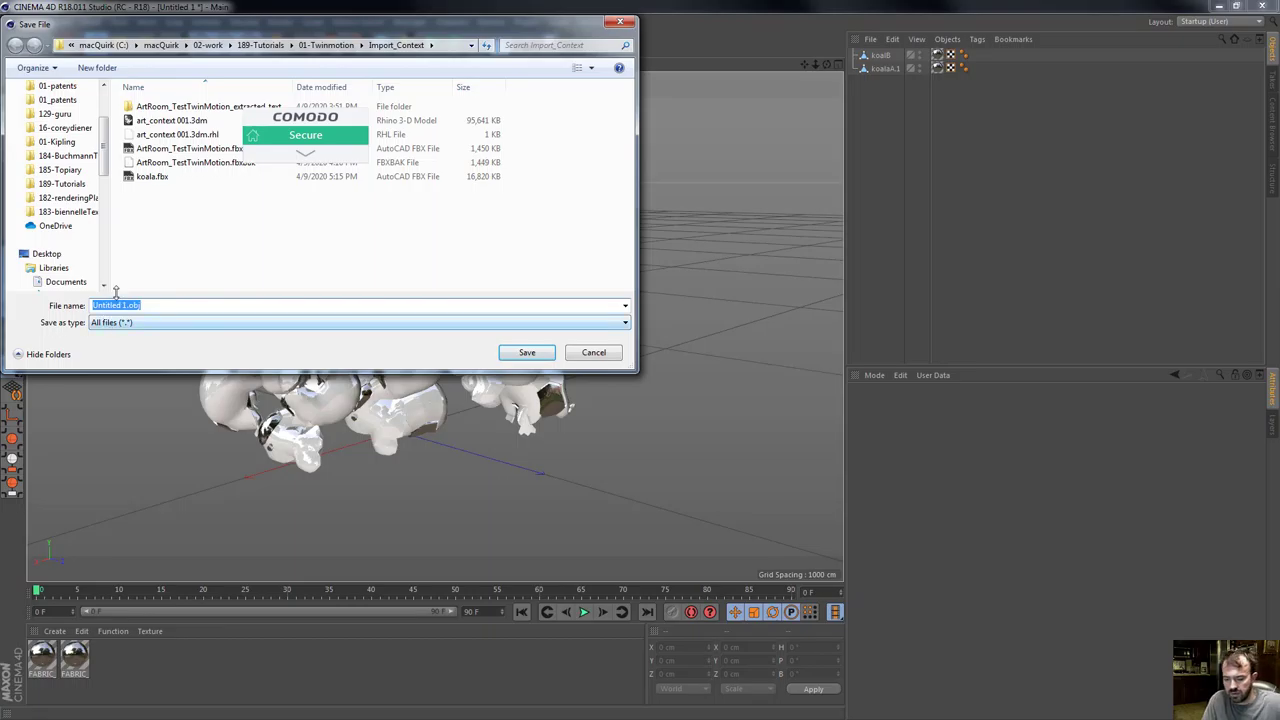
pyautogui.write('koal')
pyautogui.press('Return')
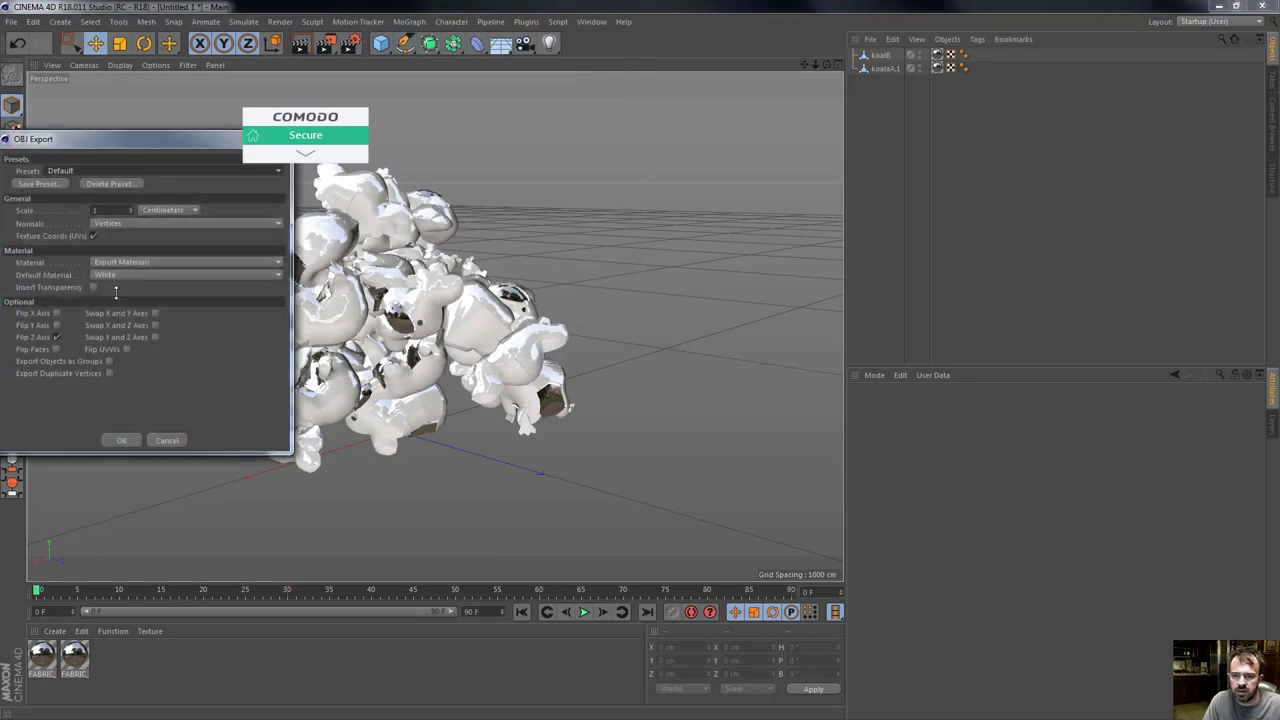
pyautogui.click(116, 441)
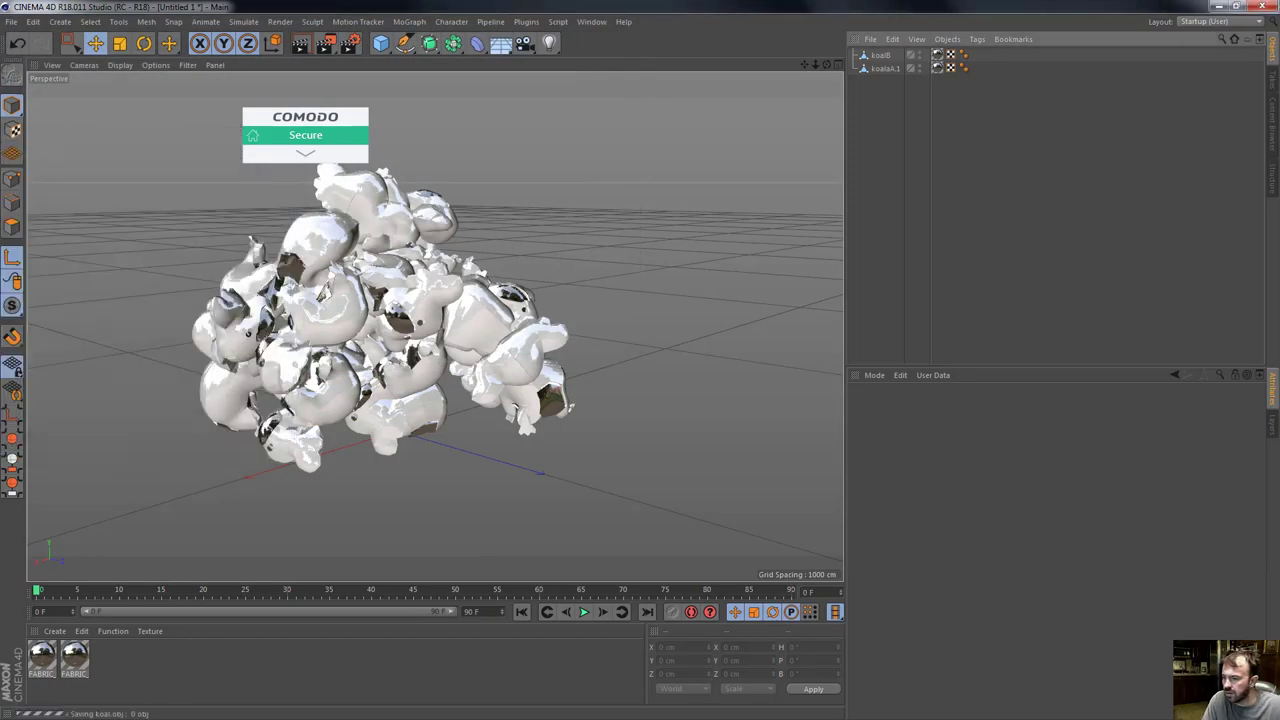
# Switch to the art_context 001 model in Rhino and delete the selected original koala sculpture from the courtyard.
pyautogui.hotkey('alt', 'Tab')
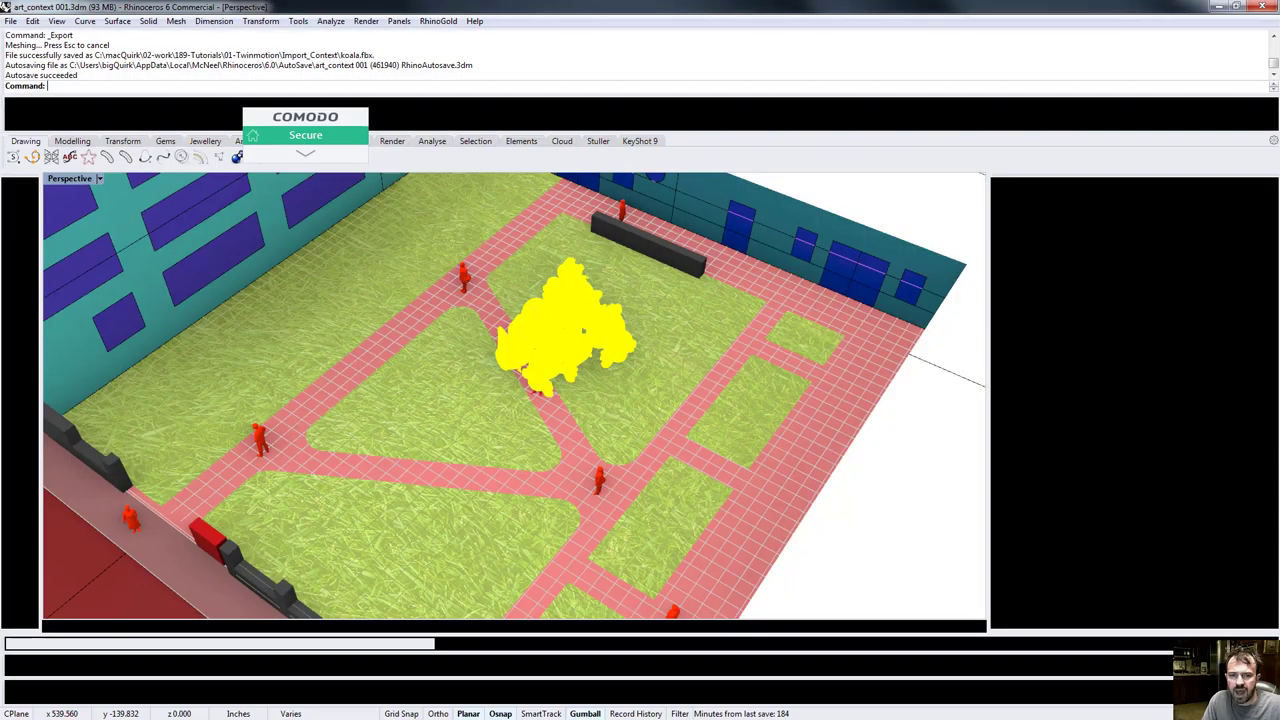
pyautogui.moveTo(494, 342); pyautogui.dragTo(439, 329, button='right')
pyautogui.scroll(-5, 439, 329)
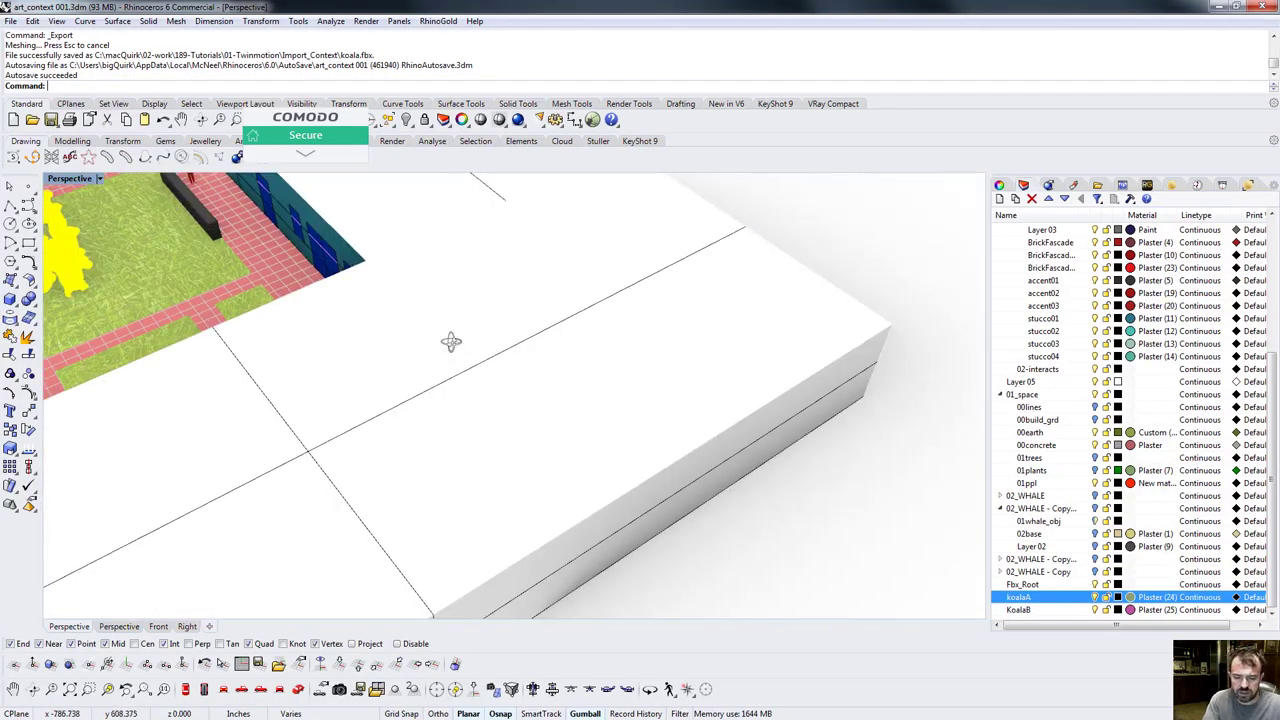
pyautogui.press('Delete')
pyautogui.scroll(-4, 451, 349)
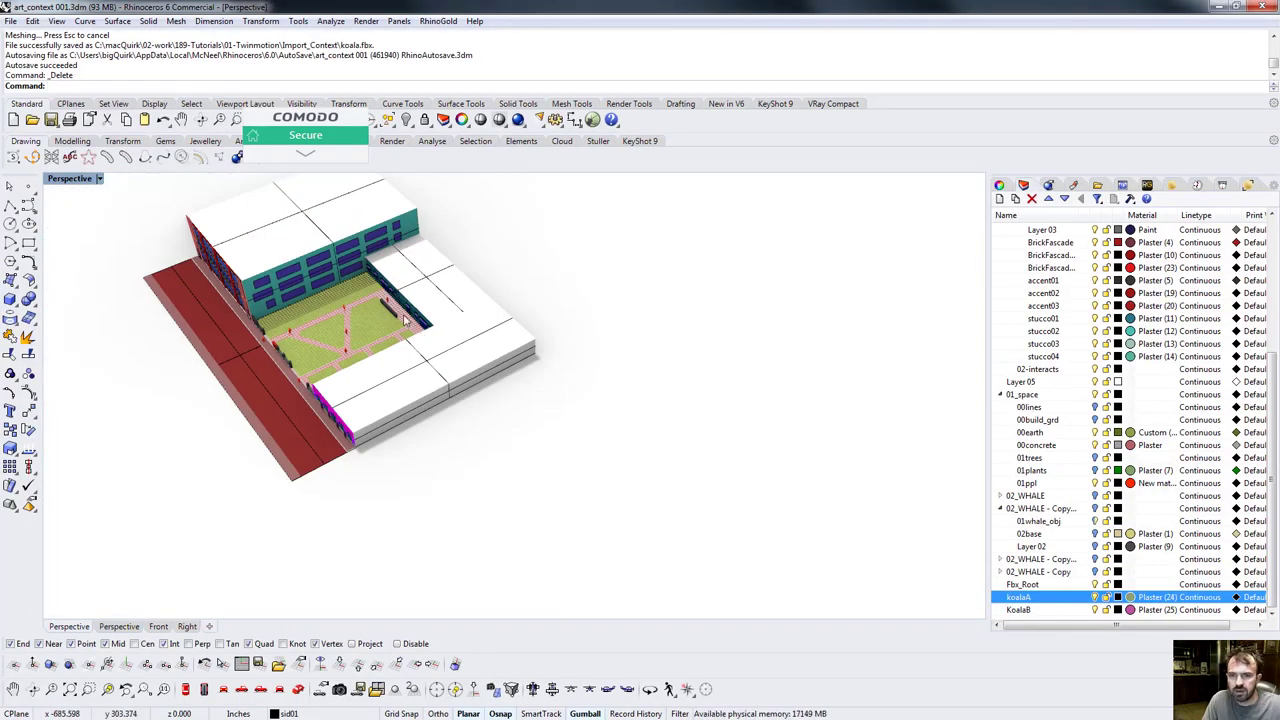
# Import koal.obj from the Import_Context folder, with groups as object names and OBJ Y mapped to Rhino Z.
pyautogui.rightClick(40, 120)
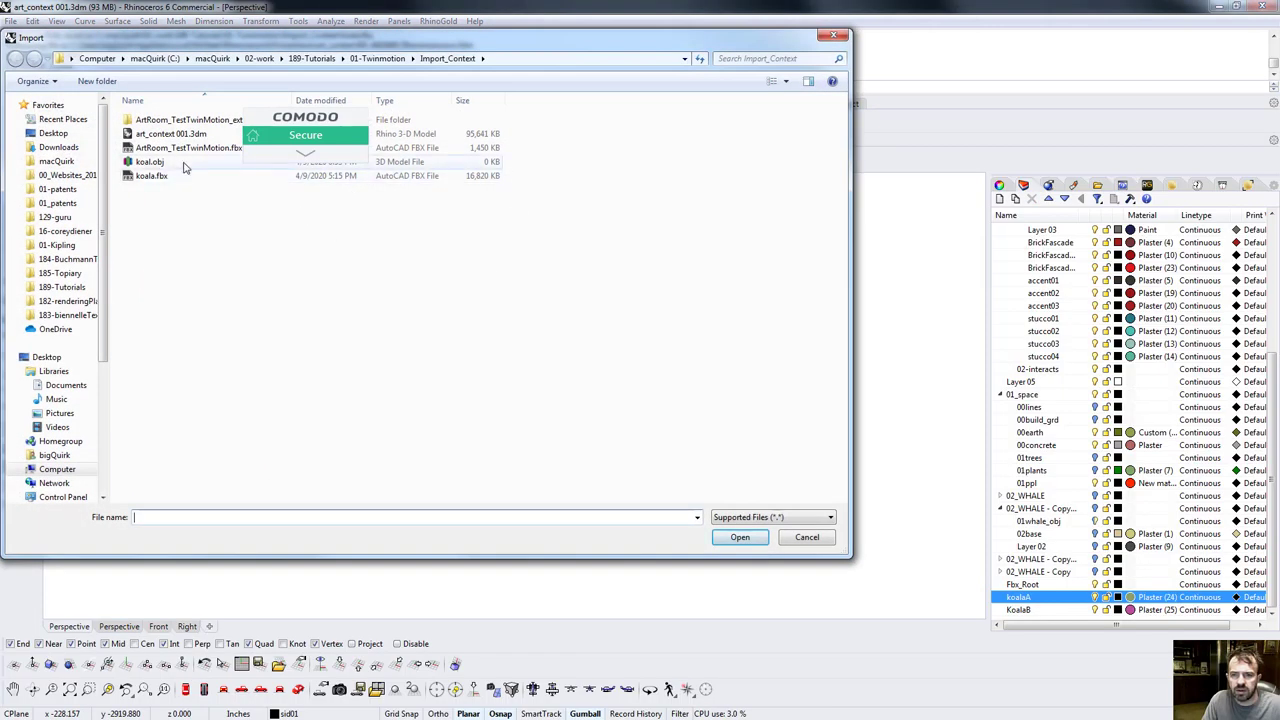
pyautogui.doubleClick(186, 162)
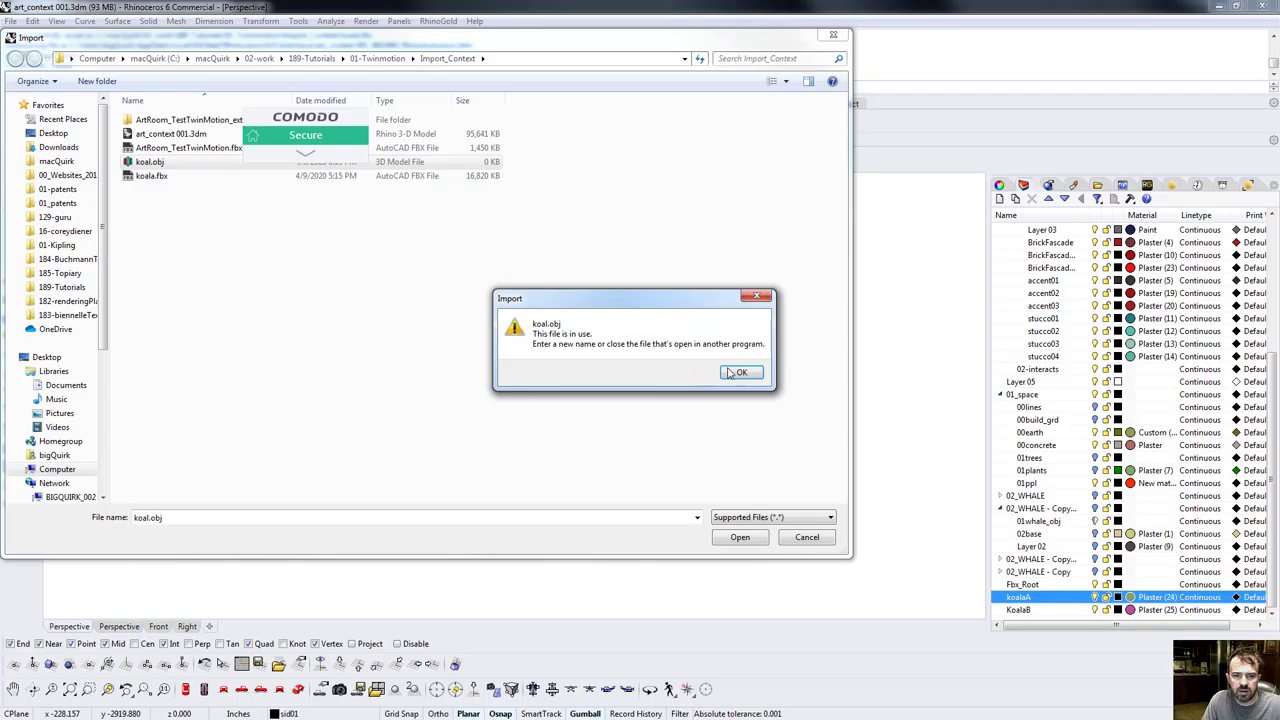
pyautogui.click(740, 373)
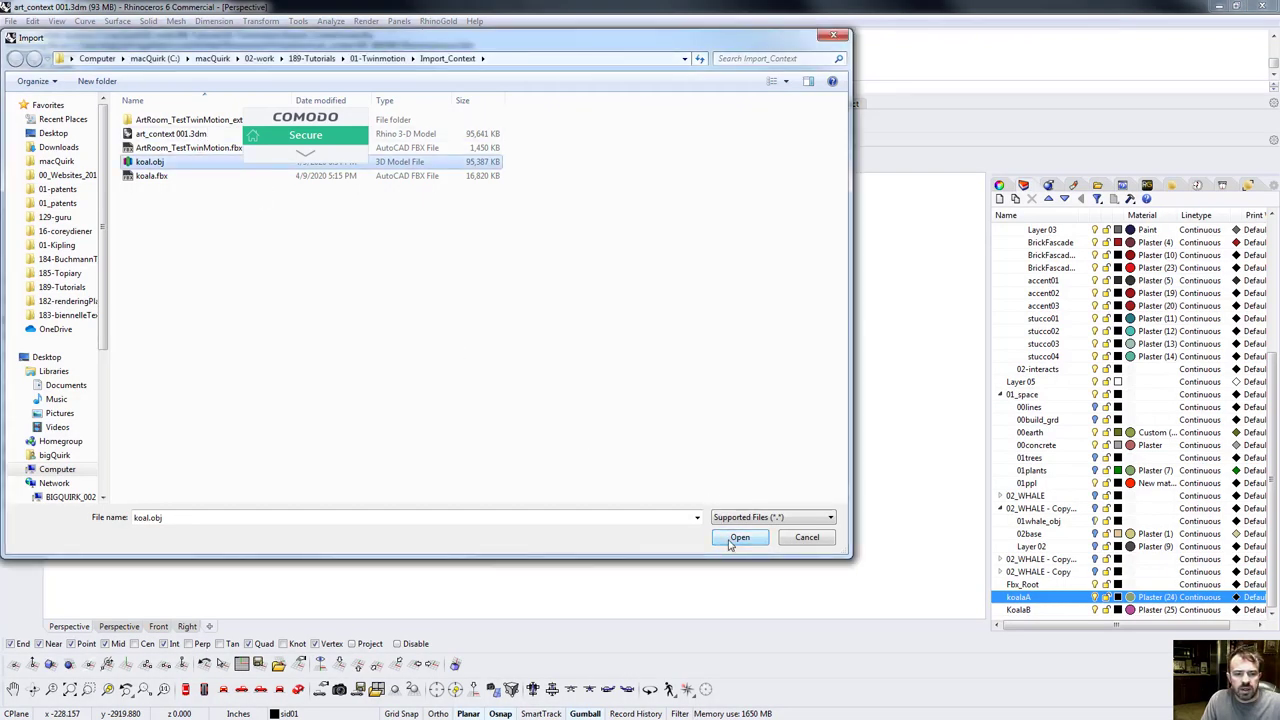
pyautogui.click(731, 541)
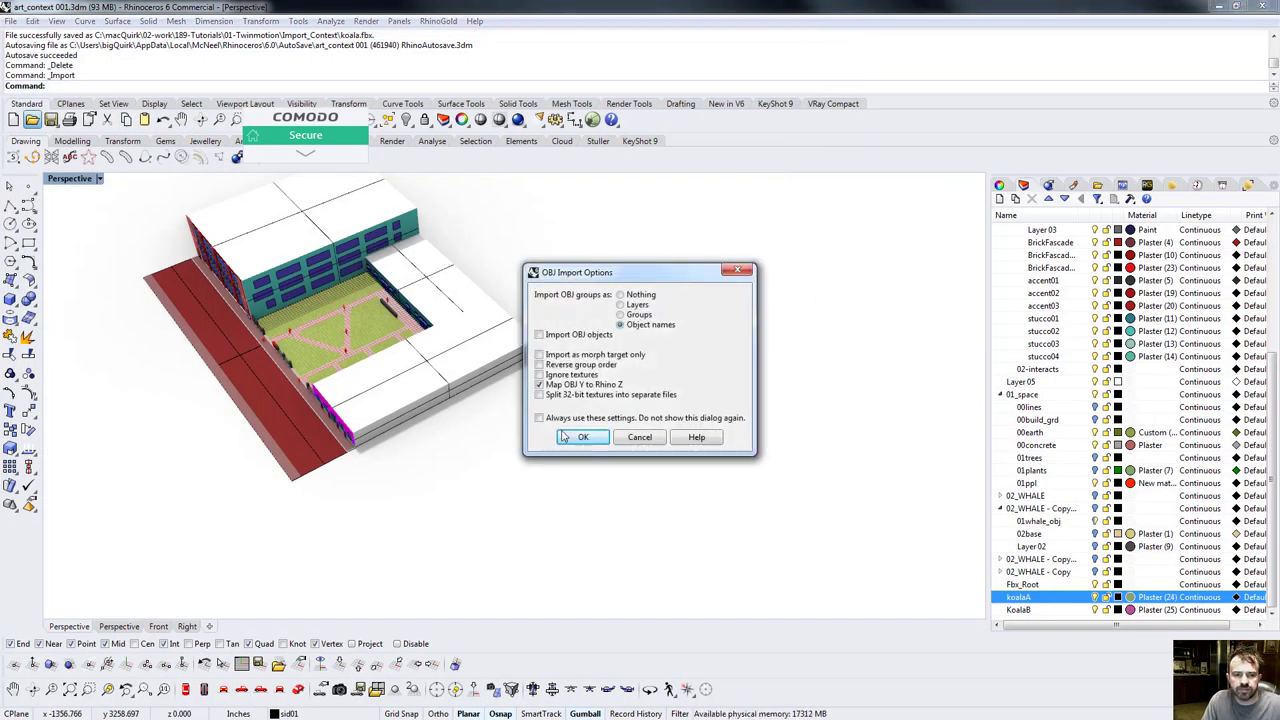
pyautogui.click(587, 441)
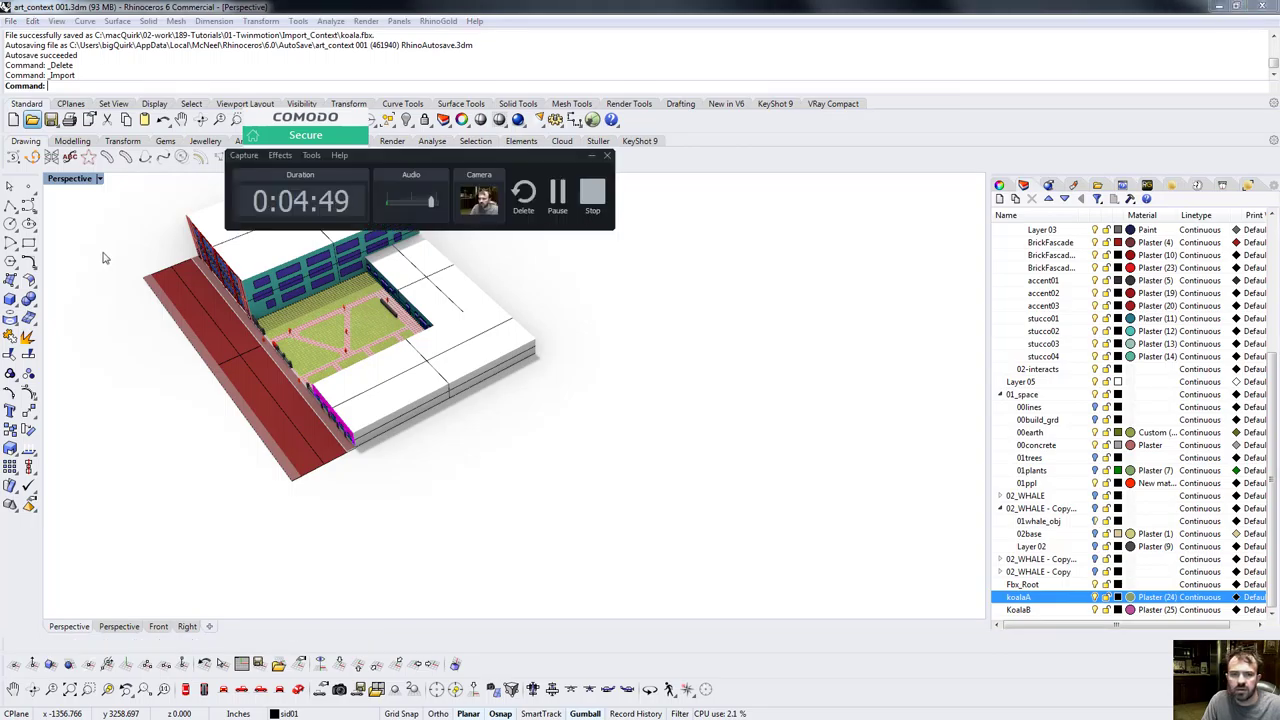
pyautogui.click(244, 156)
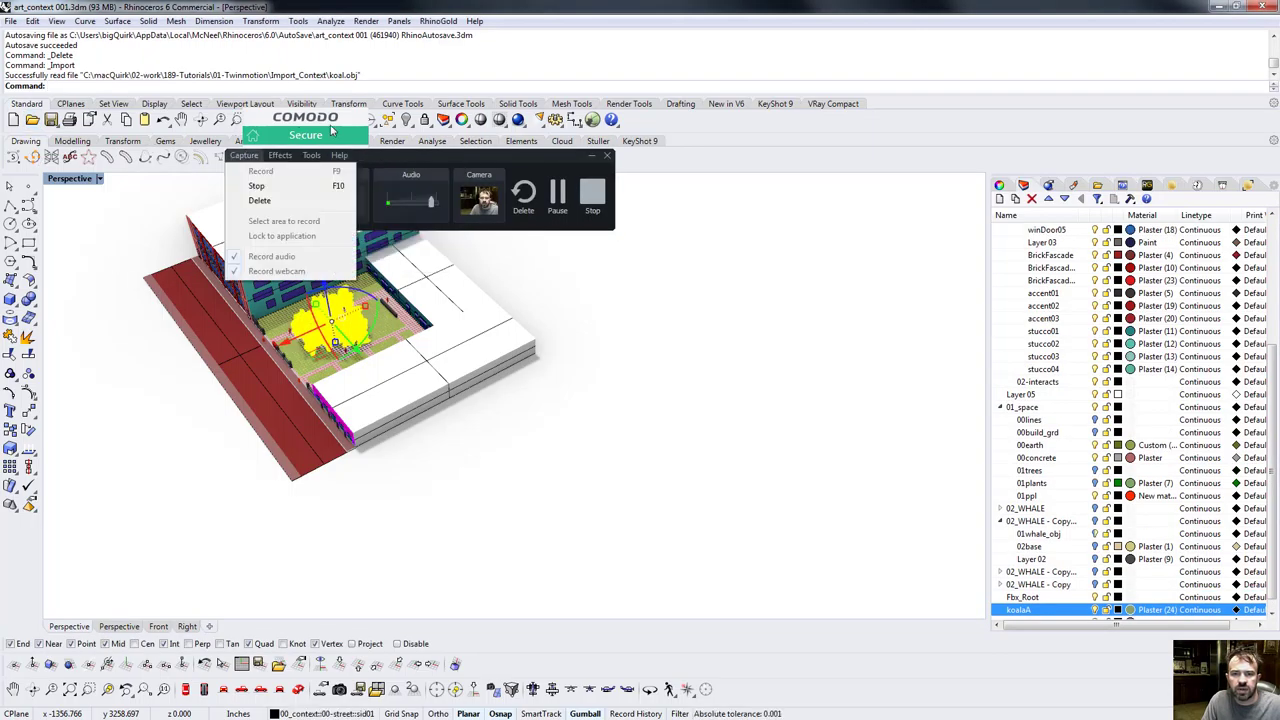
pyautogui.click(409, 153)
pyautogui.click(311, 155)
pyautogui.click(384, 153)
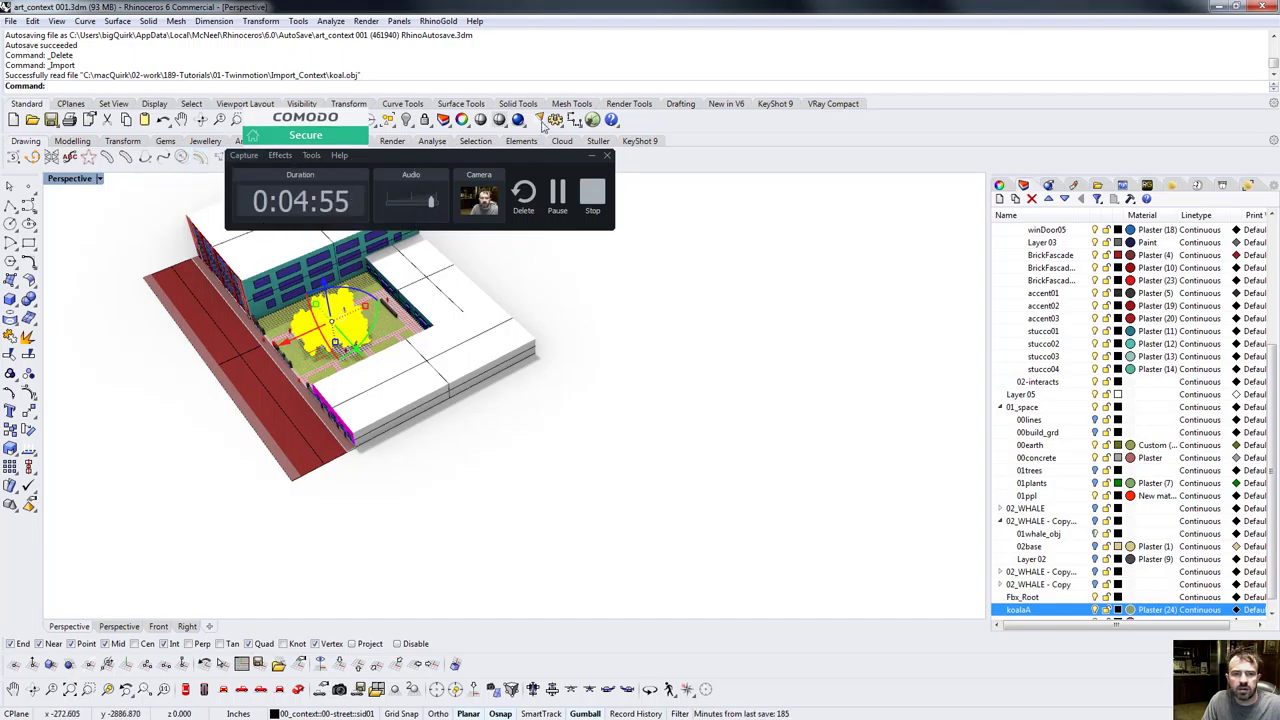
pyautogui.moveTo(552, 160); pyautogui.dragTo(0, 270)
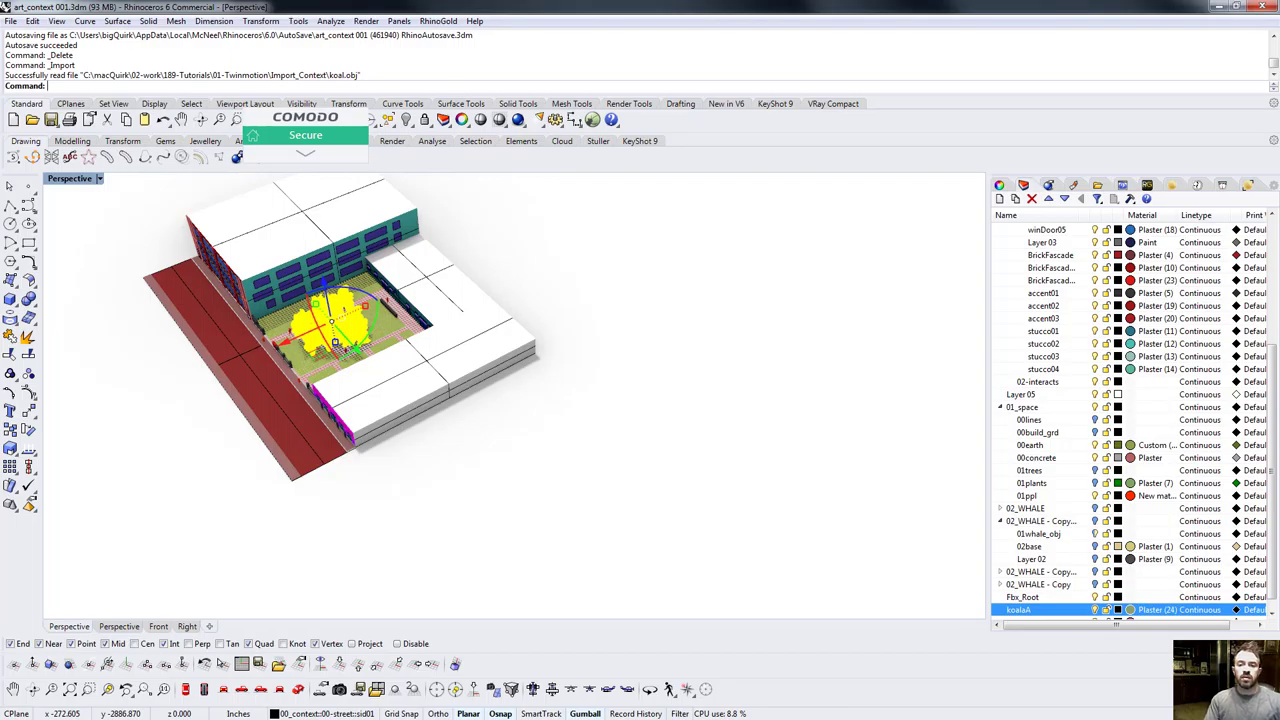
# In the Top view, scale the imported koala sculpture about its centre down to about 40 percent of its size.
pyautogui.moveTo(322, 338); pyautogui.dragTo(440, 350, button='right')
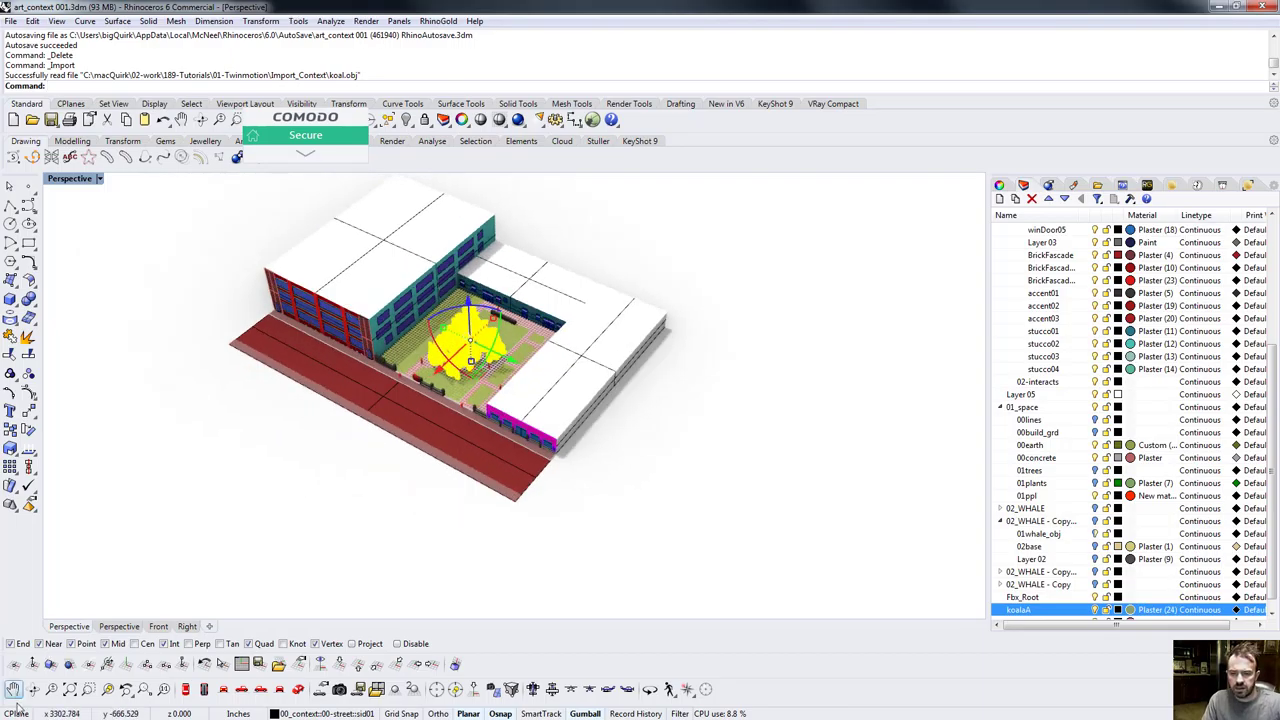
pyautogui.click(186, 690)
pyautogui.scroll(8, 740, 271)
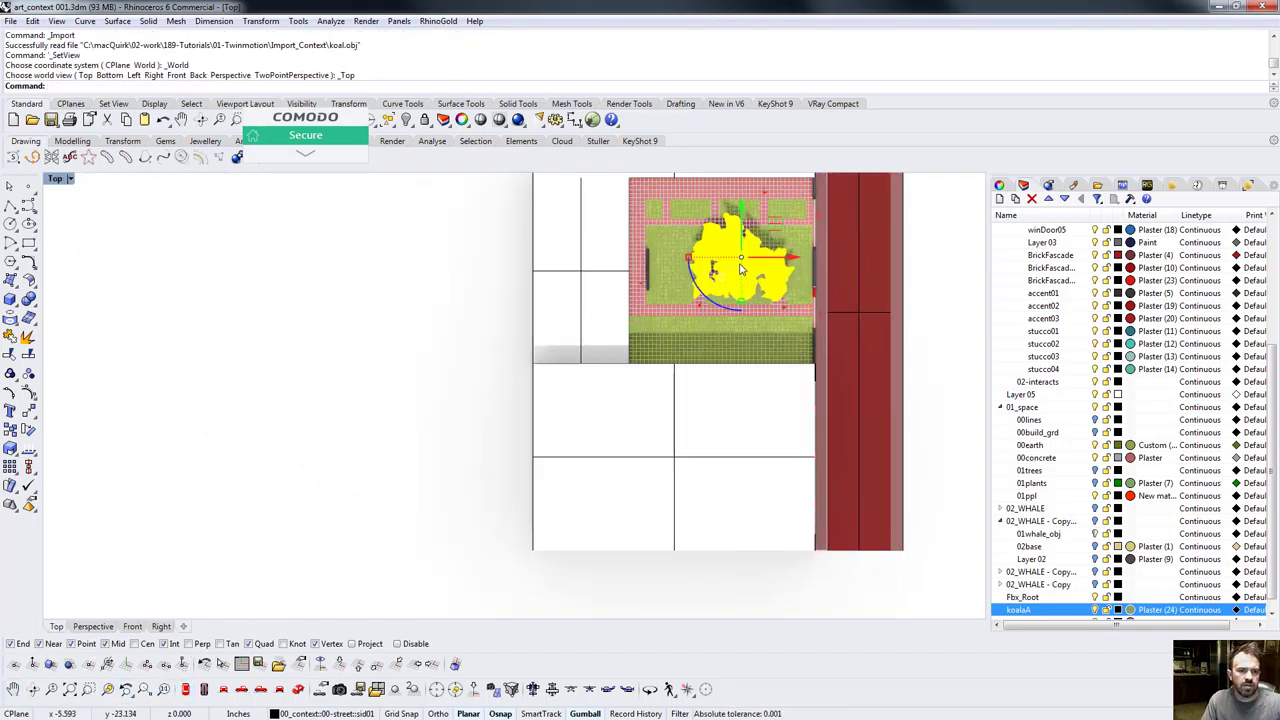
pyautogui.scroll(5, 741, 268)
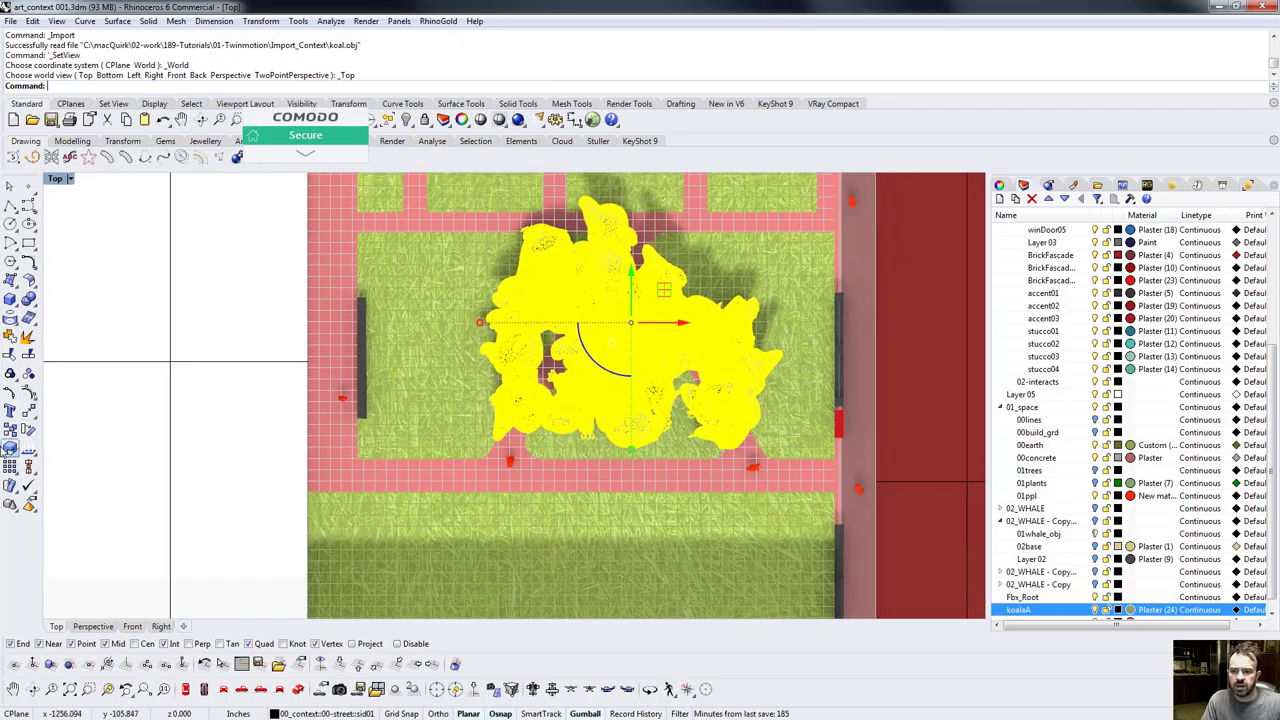
pyautogui.click(10, 449)
pyautogui.click(628, 338)
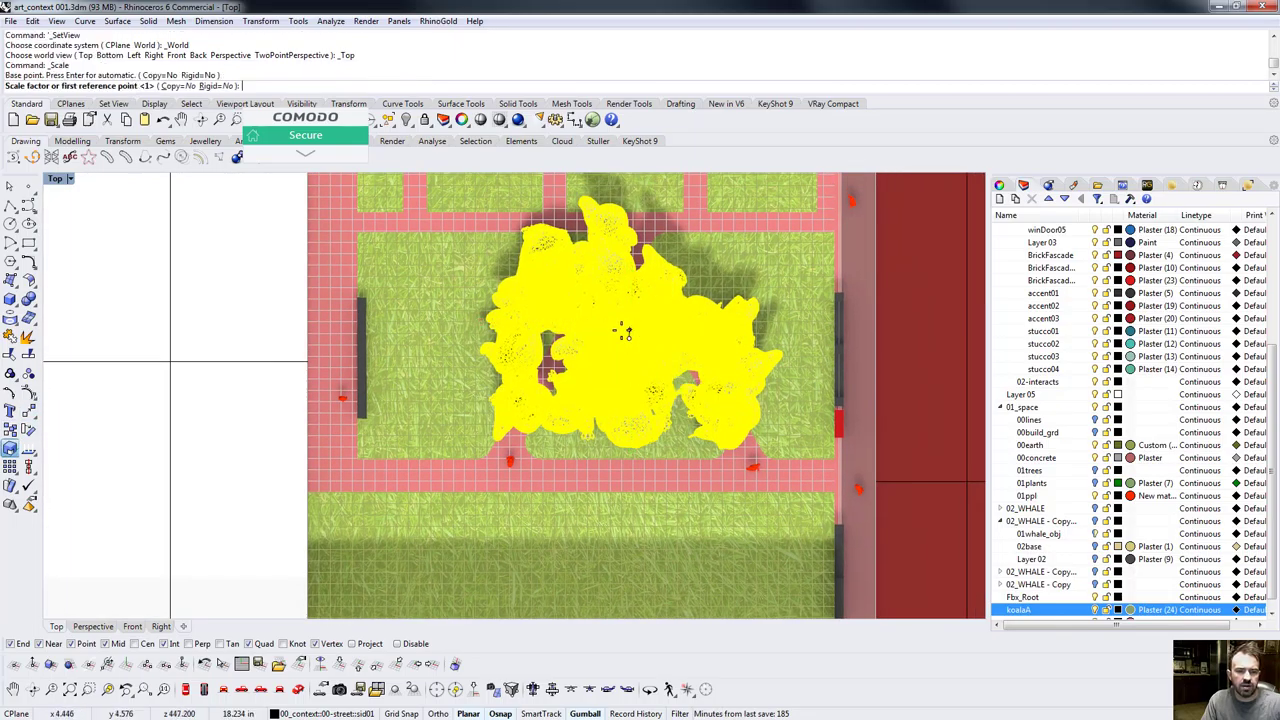
pyautogui.click(205, 338)
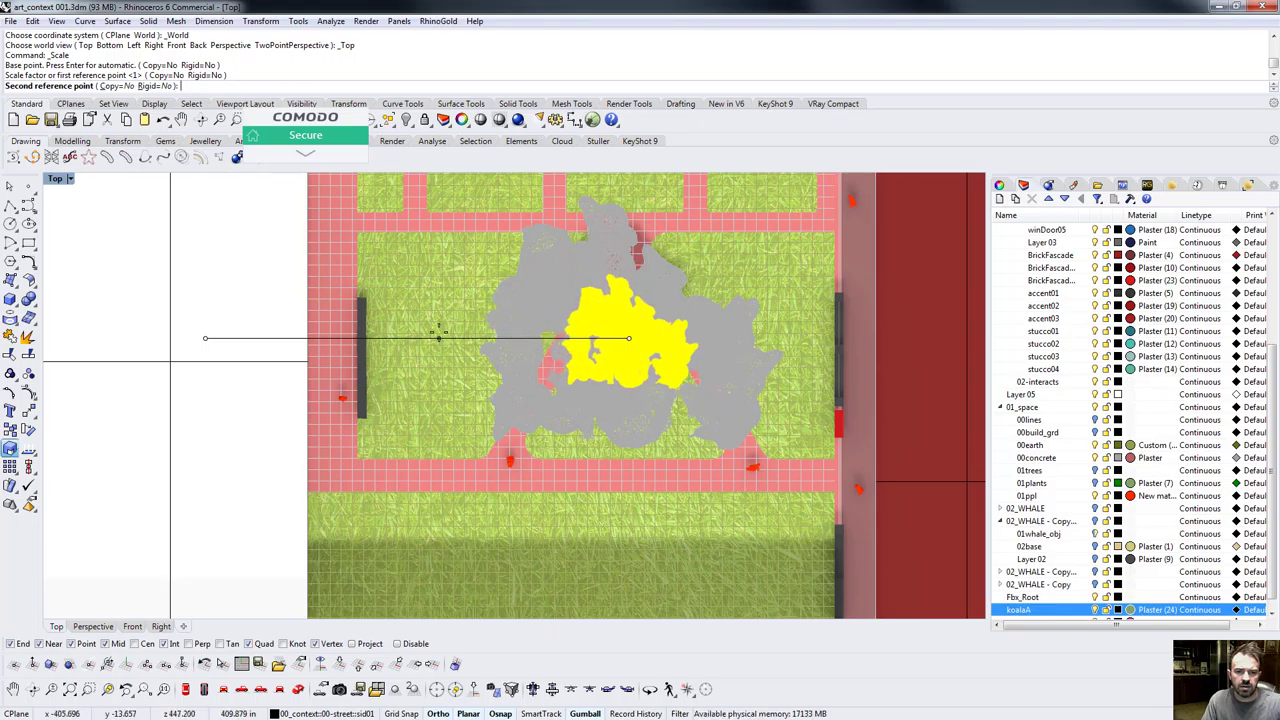
pyautogui.click(461, 367)
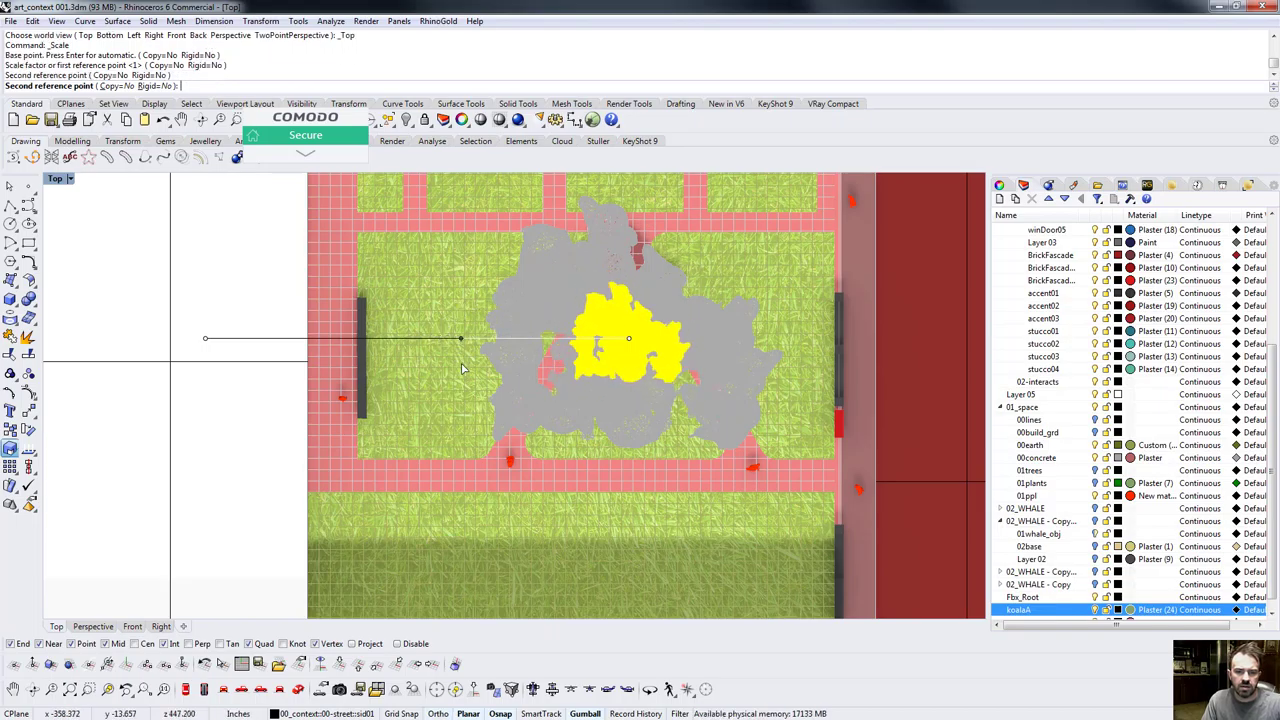
pyautogui.click(461, 367)
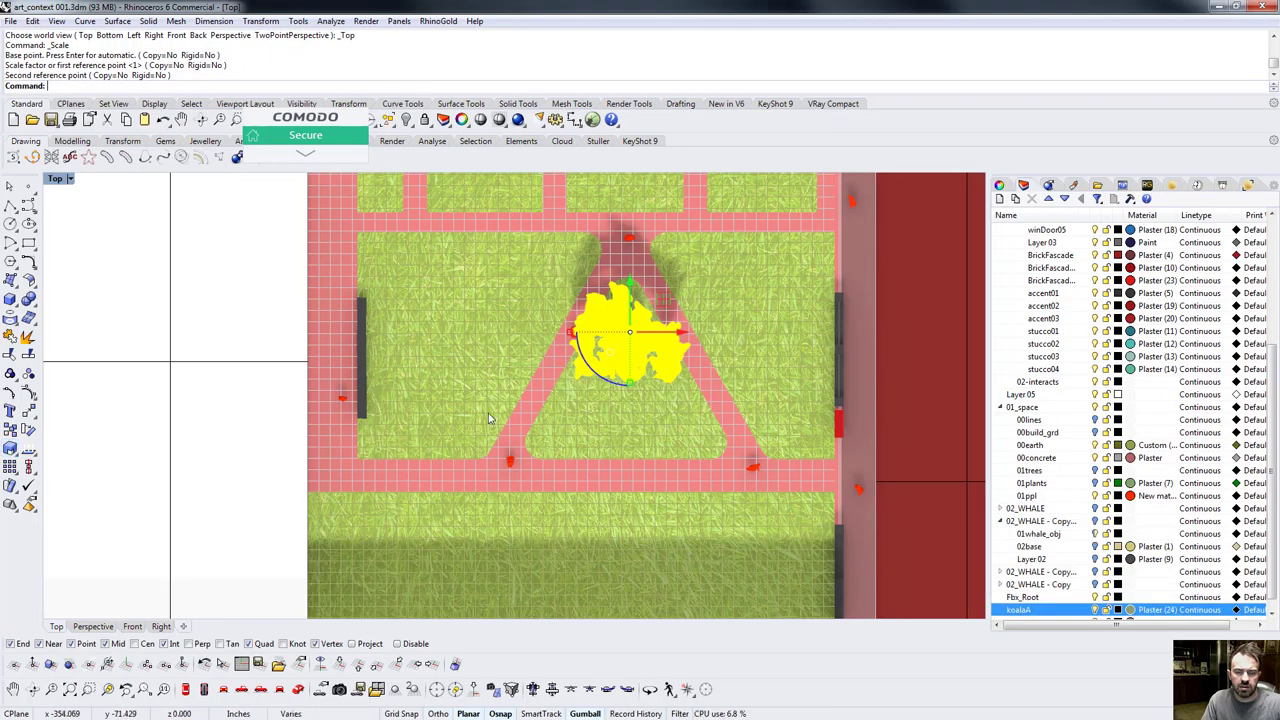
# In the Left view, lower the floating koala sculpture vertically until its base sits roughly at ground level.
pyautogui.click(259, 692)
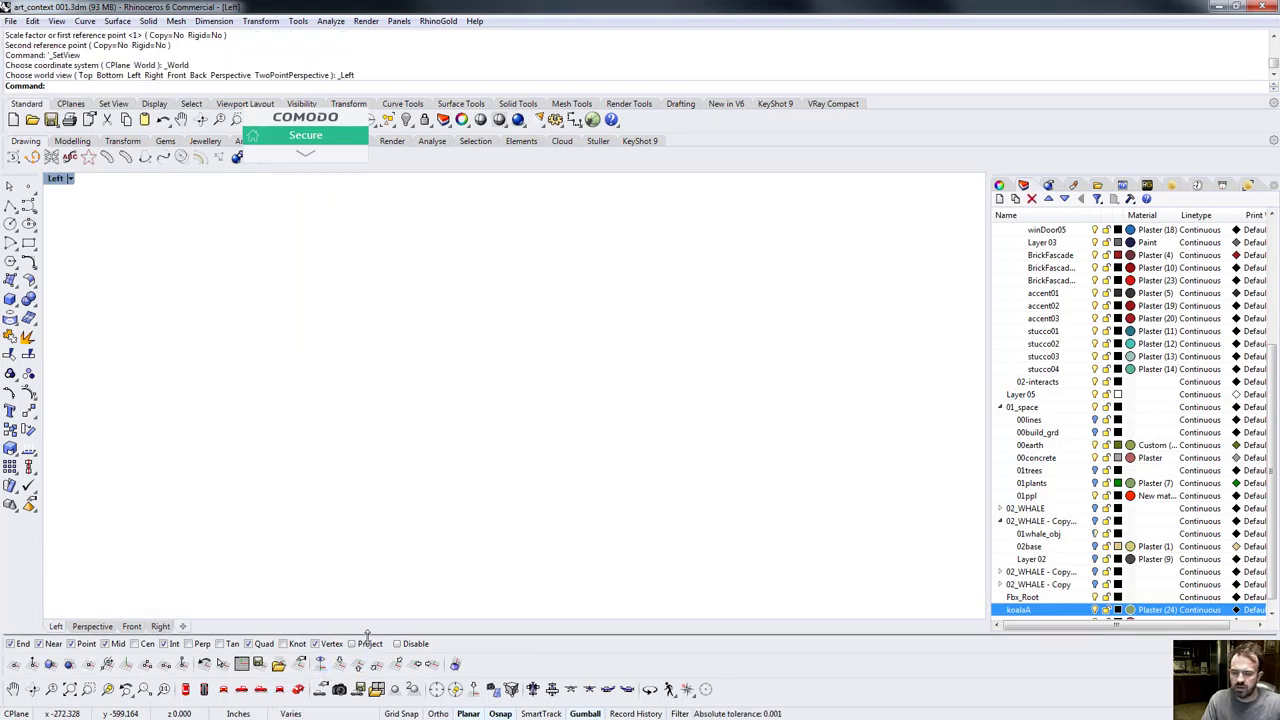
pyautogui.write('zs')
pyautogui.press('Return')
pyautogui.scroll(-6, 616, 278)
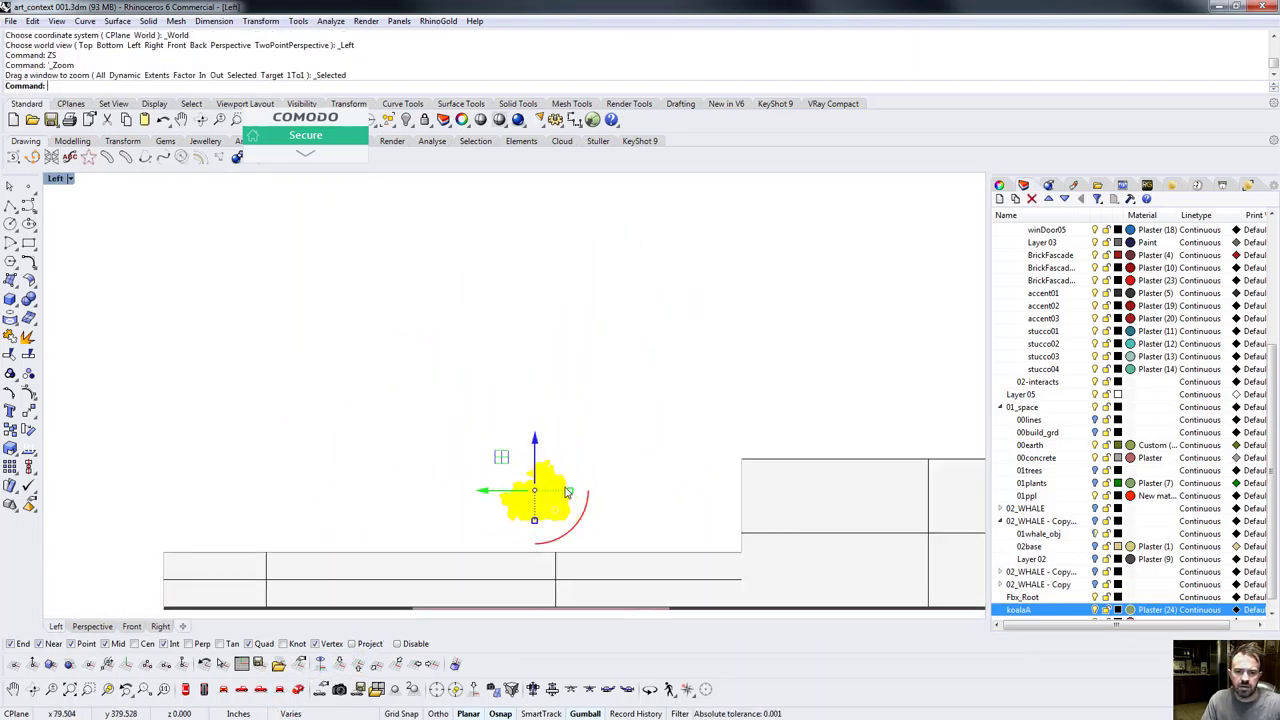
pyautogui.moveTo(616, 278); pyautogui.dragTo(616, 304, button='right')
pyautogui.moveTo(585, 266); pyautogui.dragTo(600, 346)
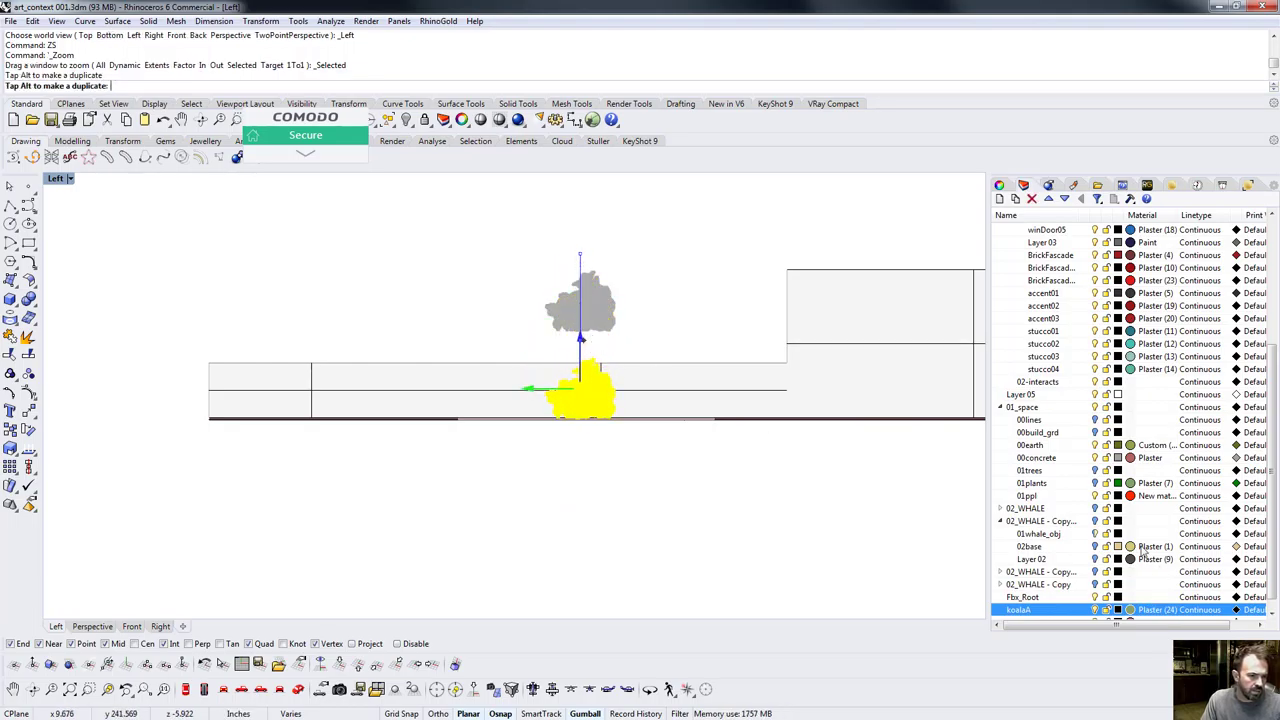
pyautogui.scroll(2, 1145, 540)
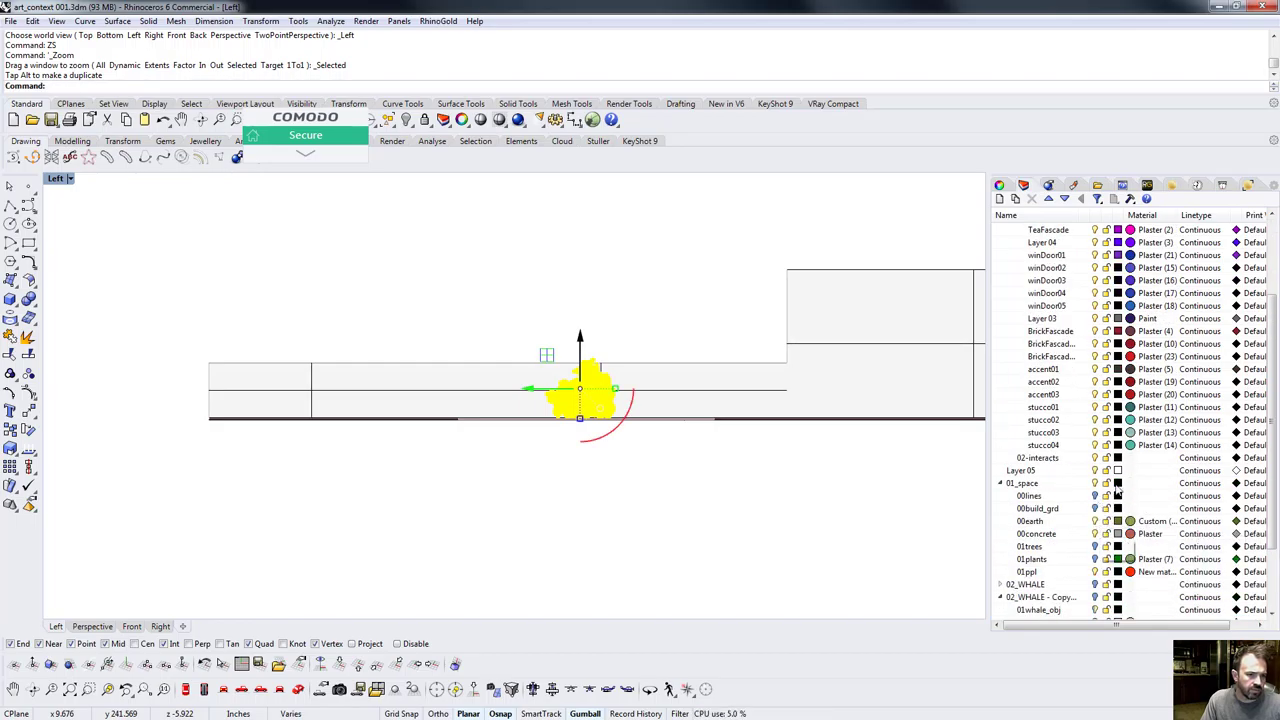
pyautogui.scroll(2, 1120, 500)
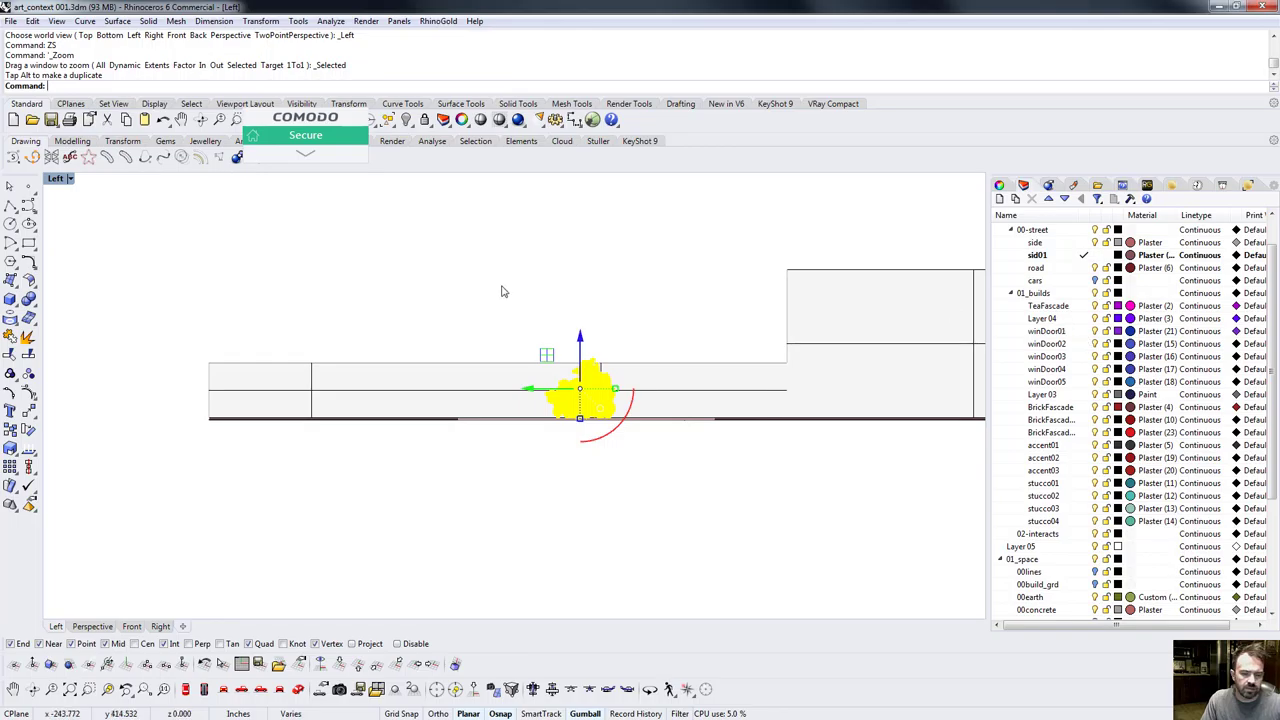
# Check the sculpture from the back, front and sides, and raise it slightly in the Right view to sit closer to the ground surface.
pyautogui.click(281, 689)
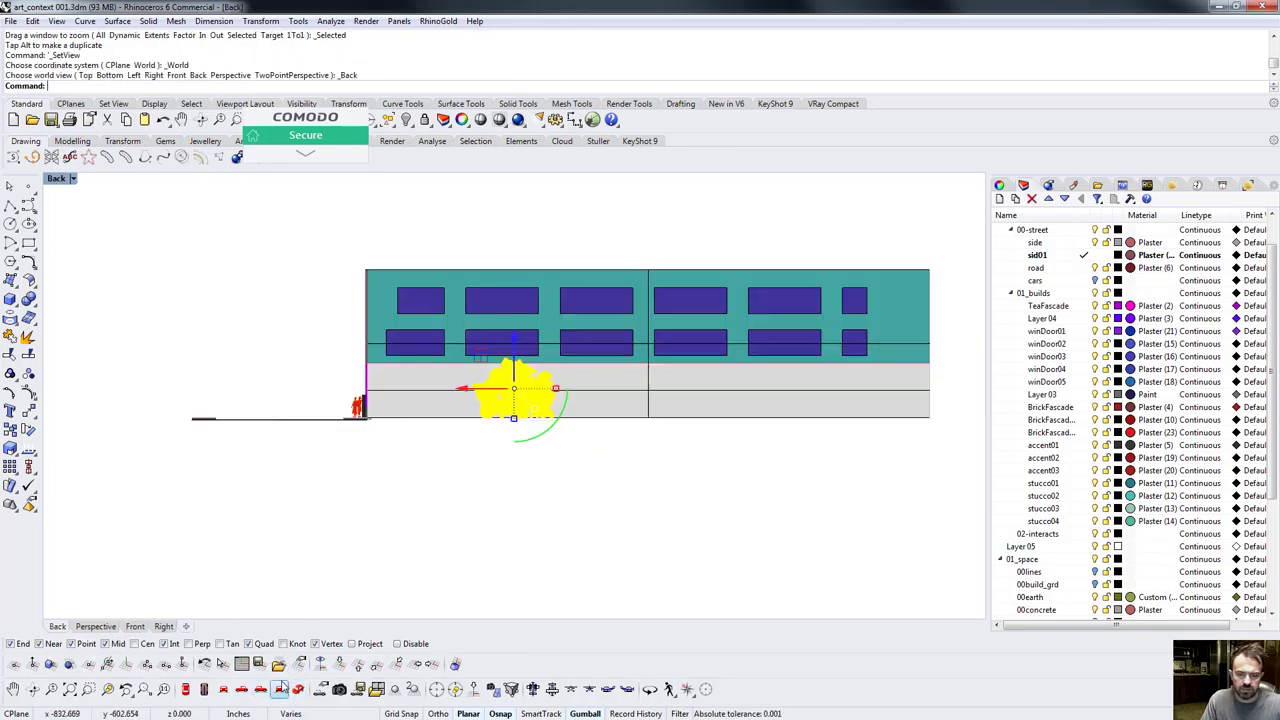
pyautogui.click(261, 689)
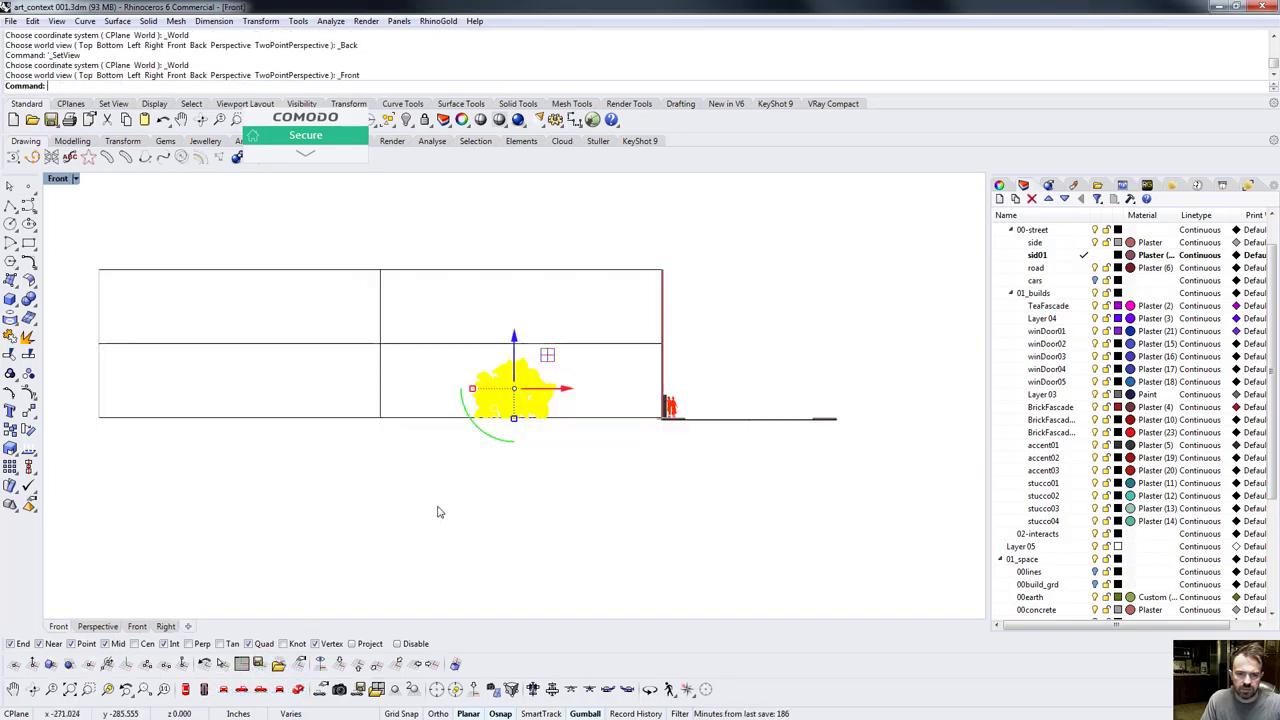
pyautogui.click(223, 689)
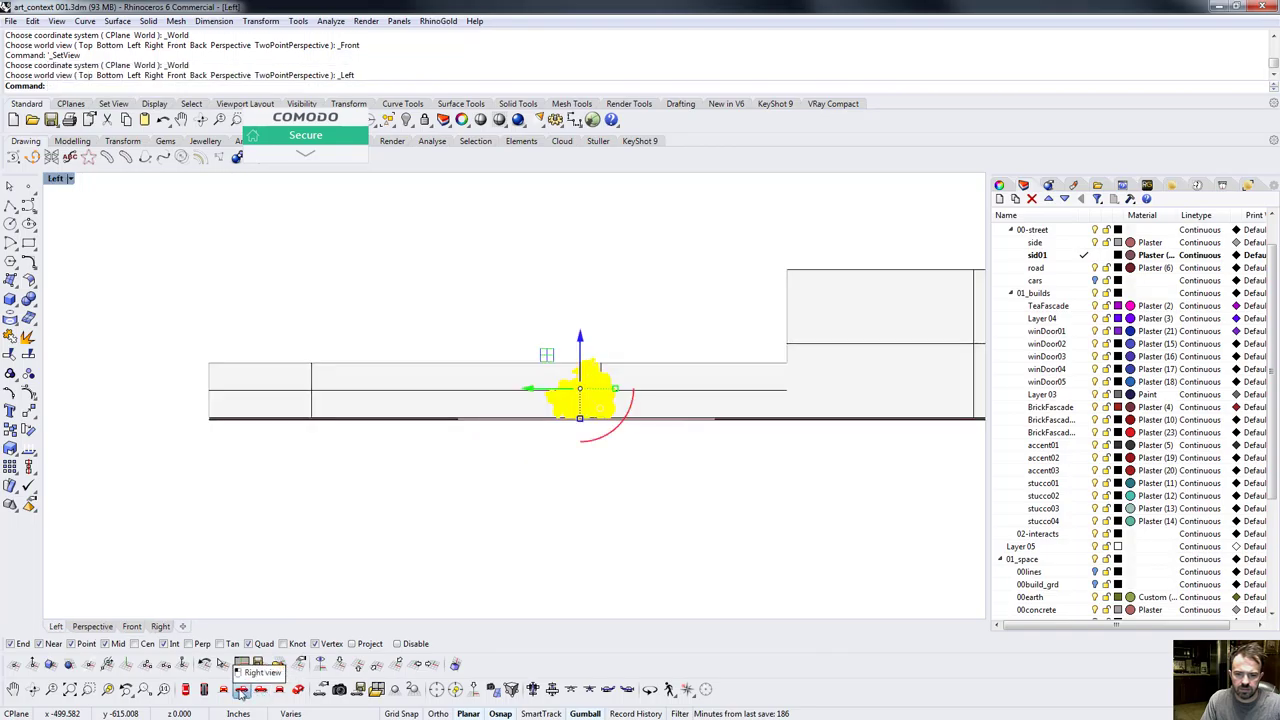
pyautogui.click(242, 689)
pyautogui.scroll(5, 475, 402)
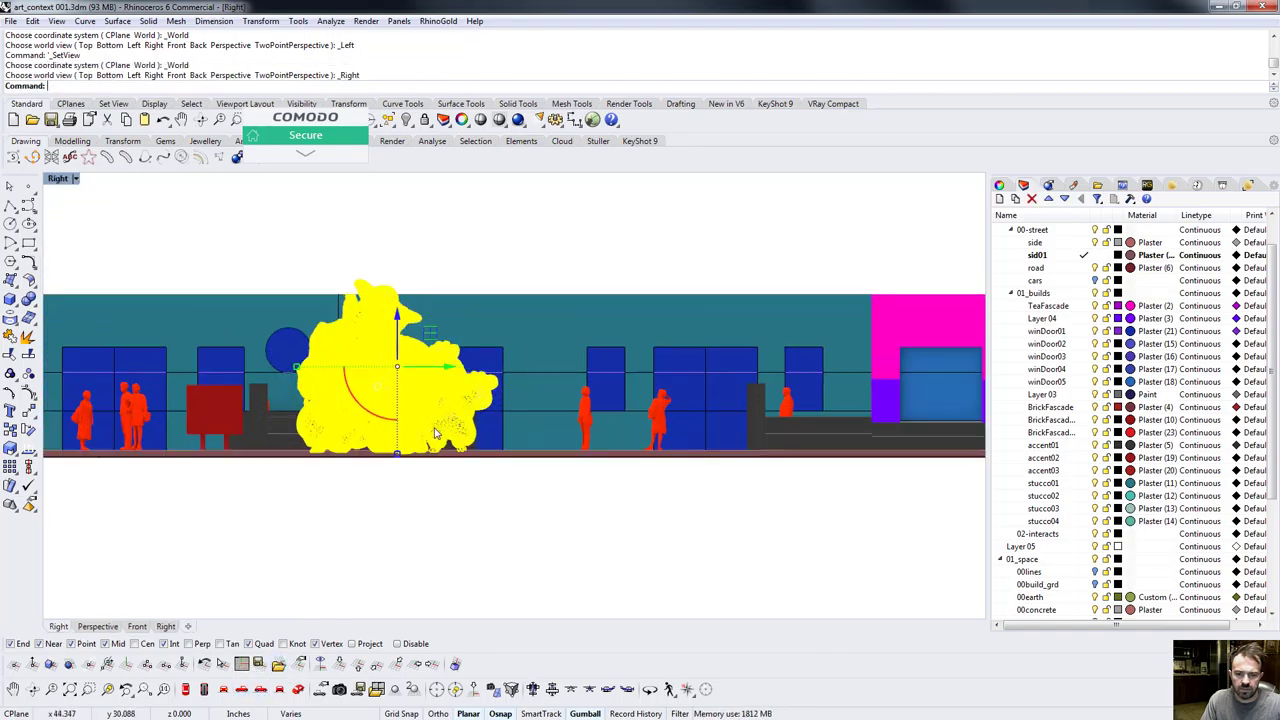
pyautogui.scroll(3, 435, 432)
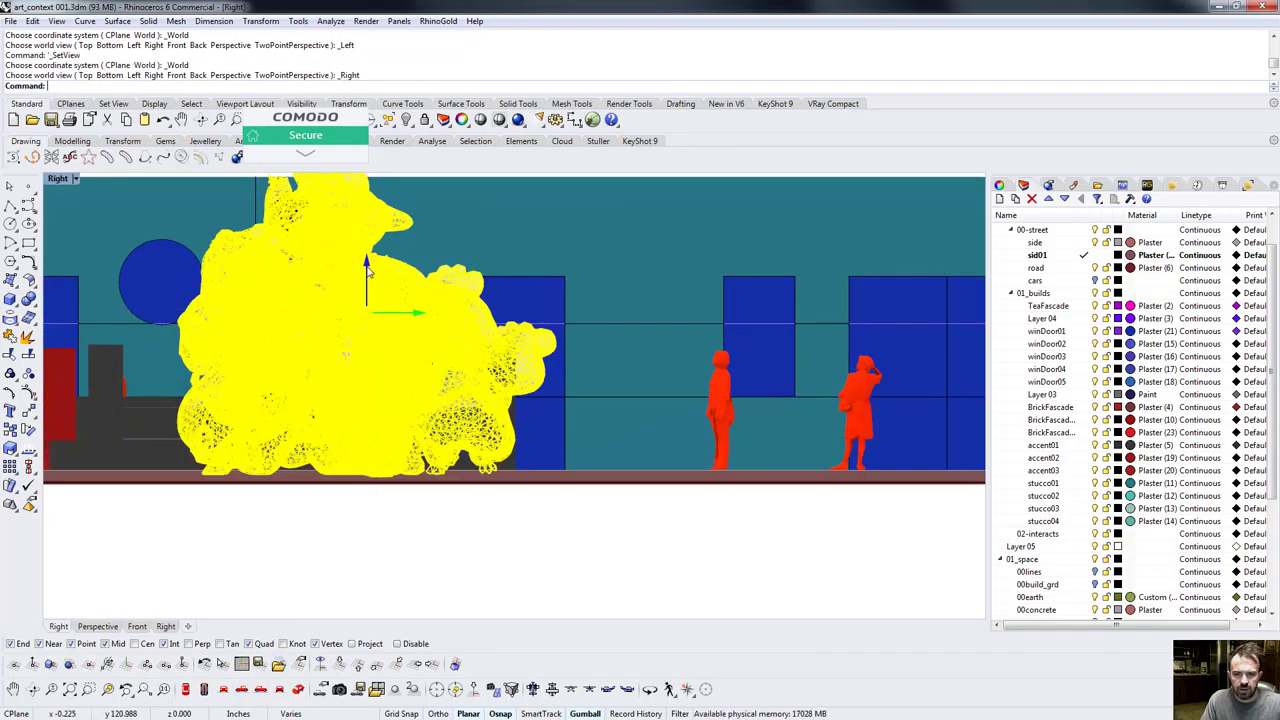
pyautogui.moveTo(368, 268); pyautogui.dragTo(379, 267)
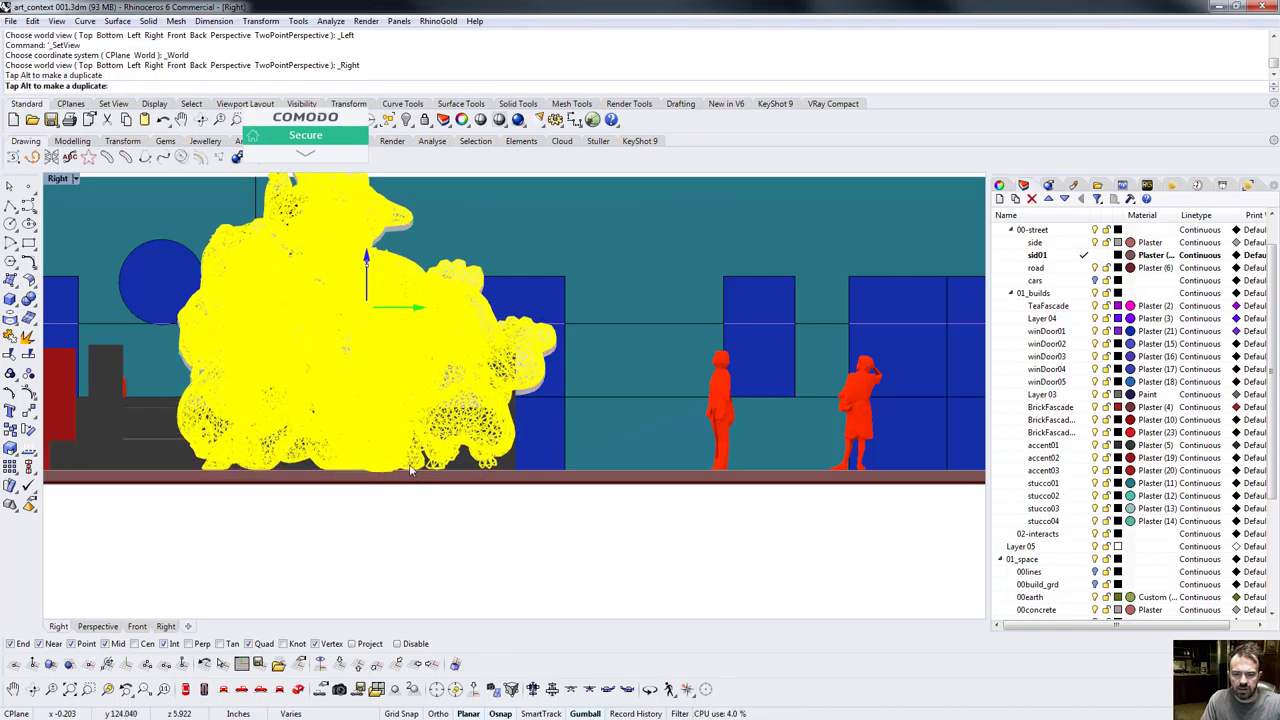
# Move the sculpture straight down from the lowest vertex of a koala's foot to the ground surface line.
pyautogui.scroll(8, 410, 472)
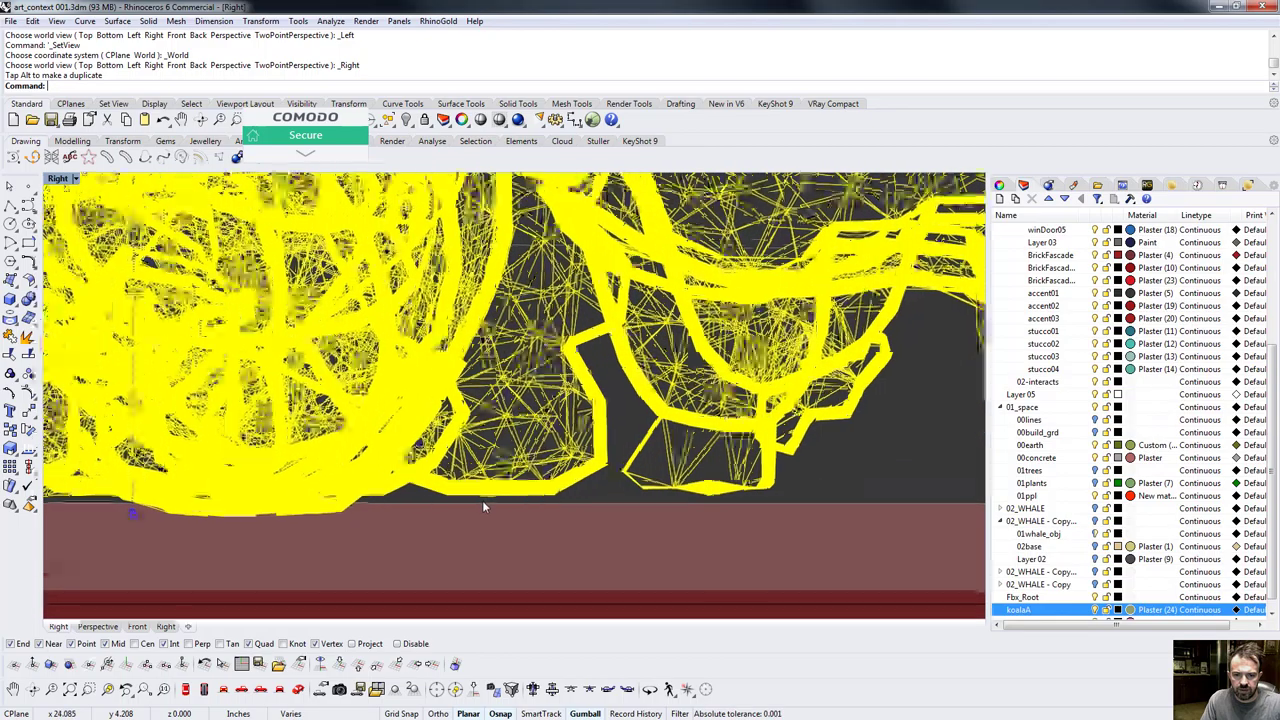
pyautogui.scroll(3, 483, 501)
pyautogui.scroll(-3, 462, 502)
pyautogui.moveTo(384, 504); pyautogui.dragTo(493, 513, button='right')
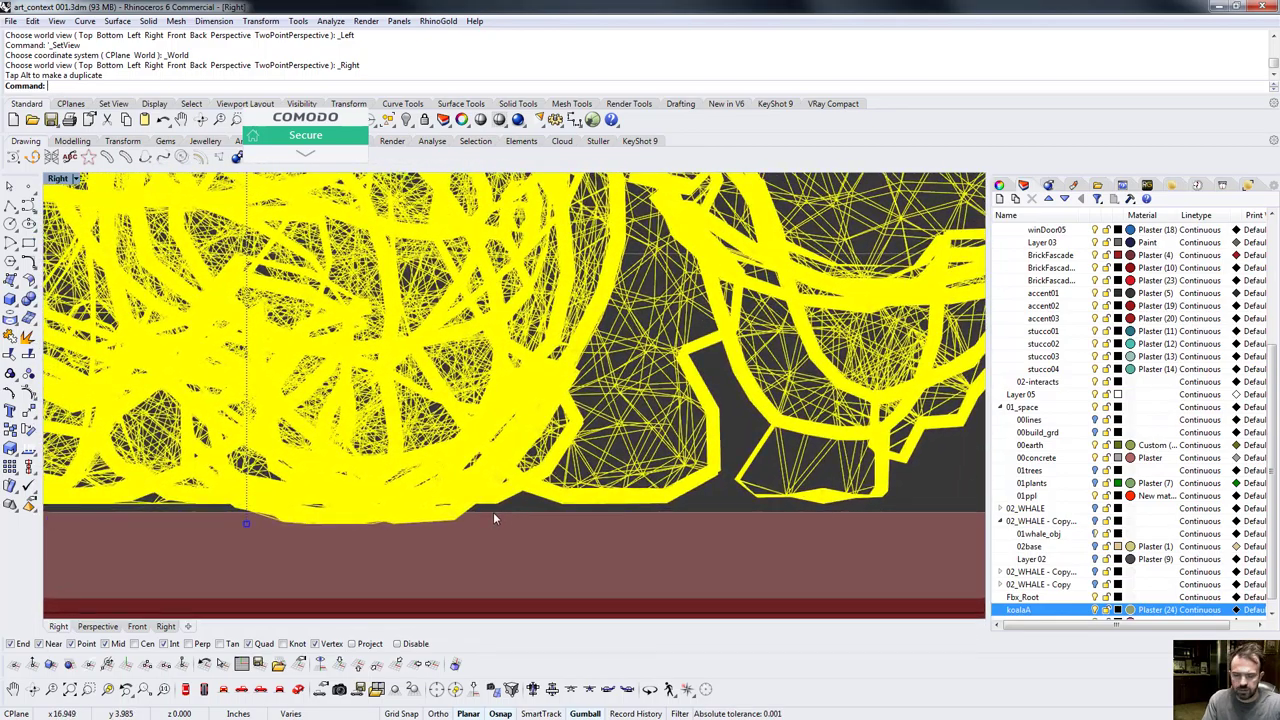
pyautogui.write('M')
pyautogui.press('Return')
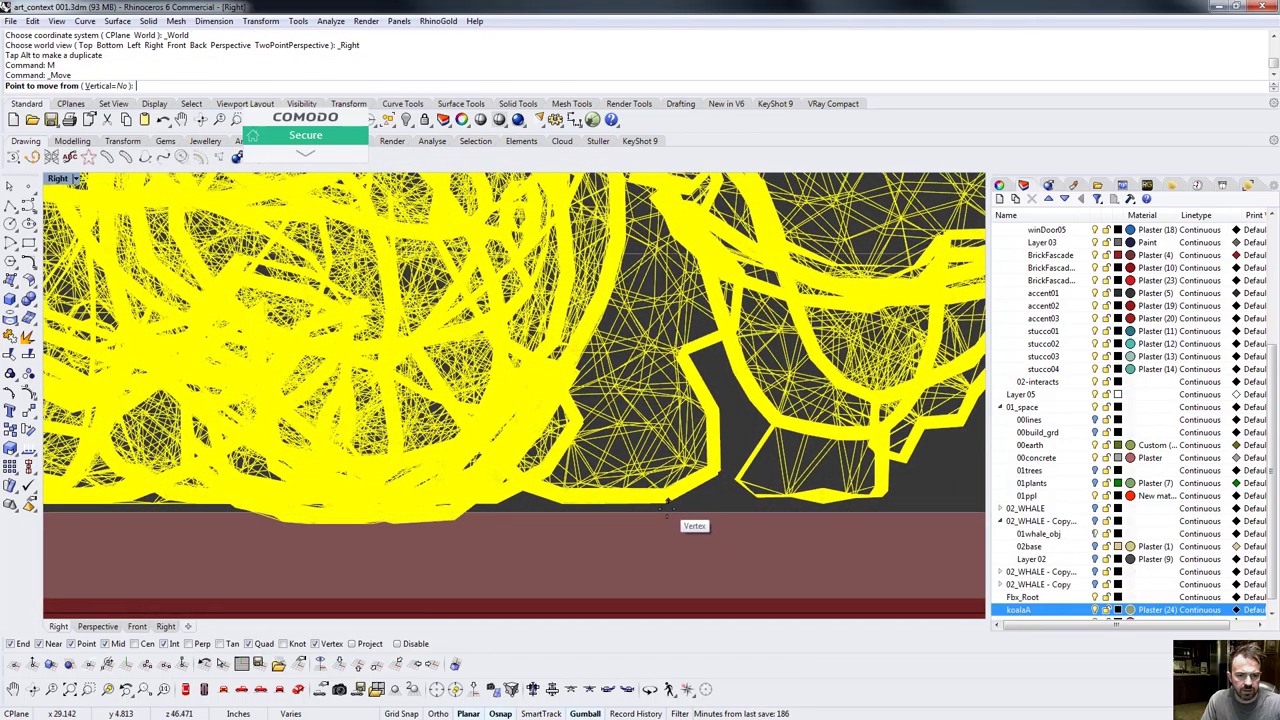
pyautogui.scroll(10, 666, 503)
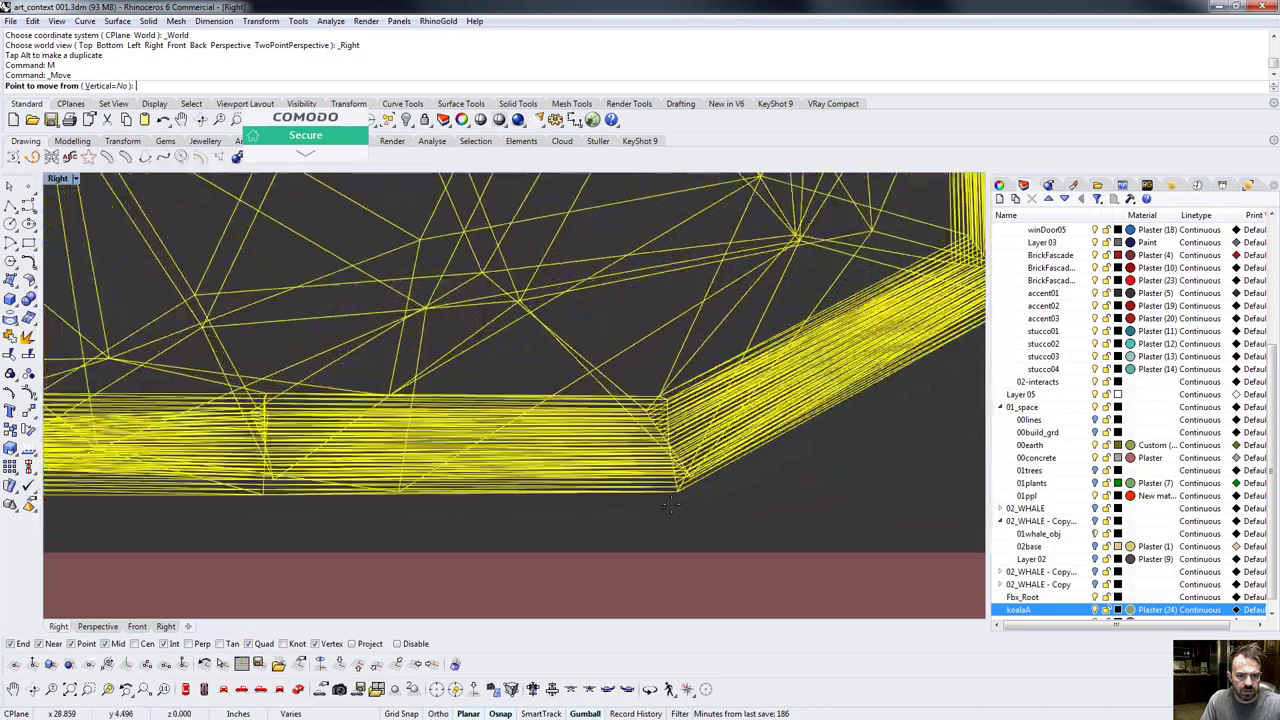
pyautogui.click(679, 500)
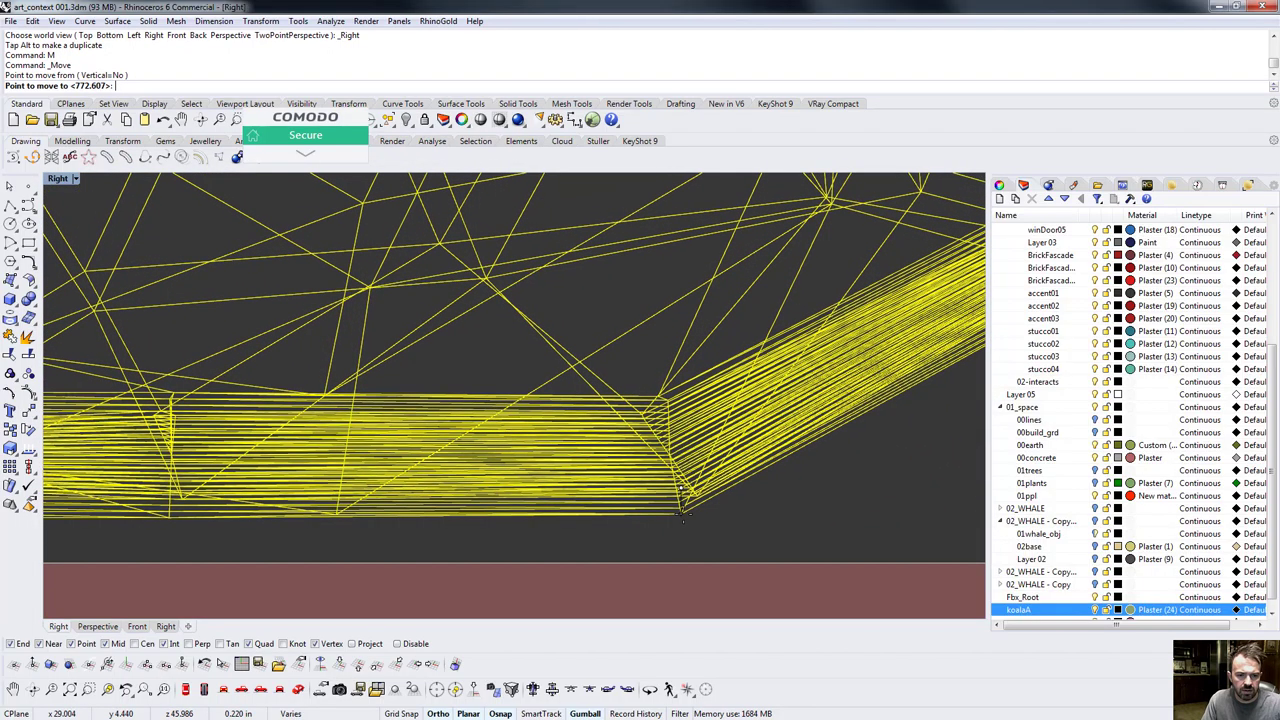
pyautogui.keyDown('shift'); pyautogui.click(742, 565); pyautogui.keyUp('shift')
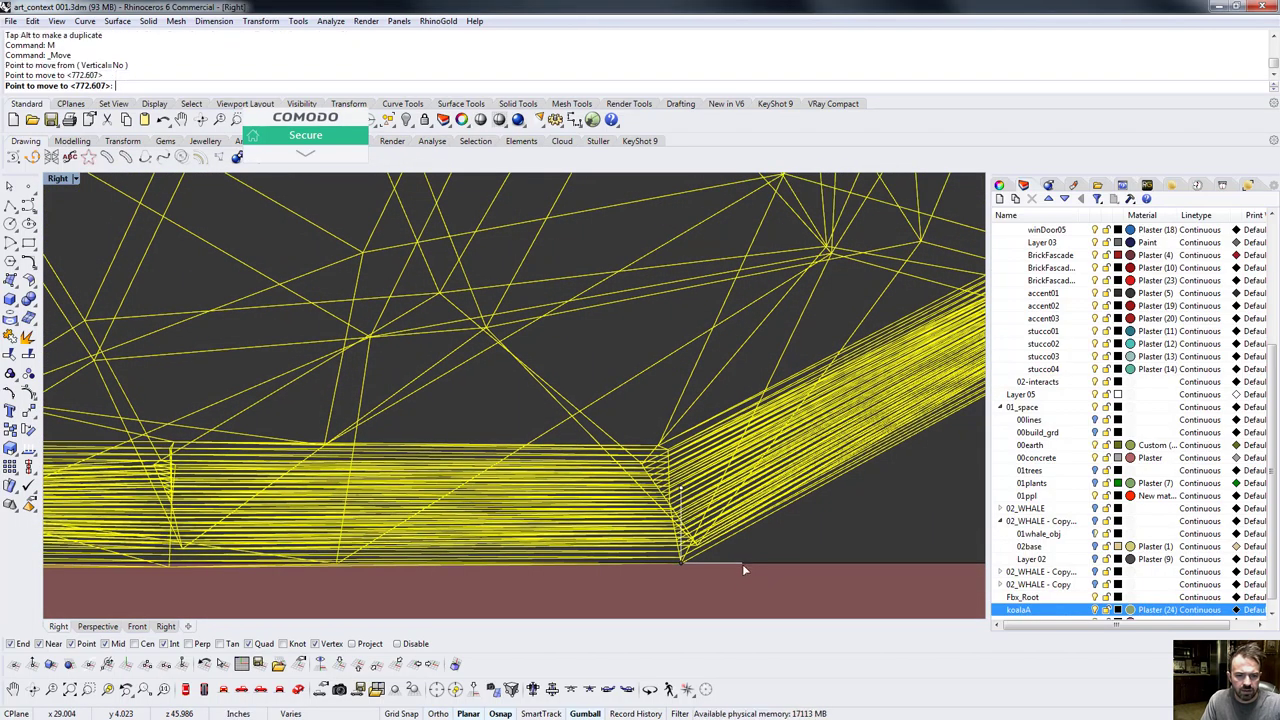
# Finish the downward move at the ground surface line and check the sculpture's seating along its base in the Right view.
pyautogui.click(742, 569)
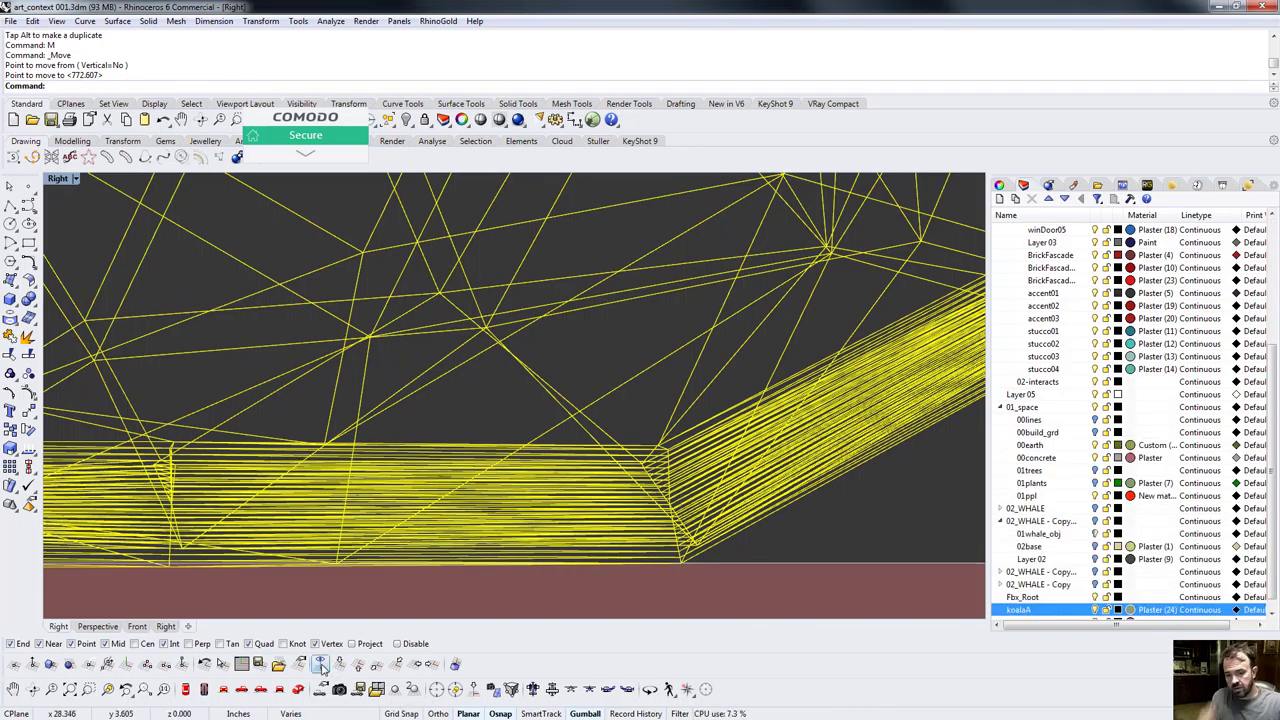
pyautogui.click(245, 694)
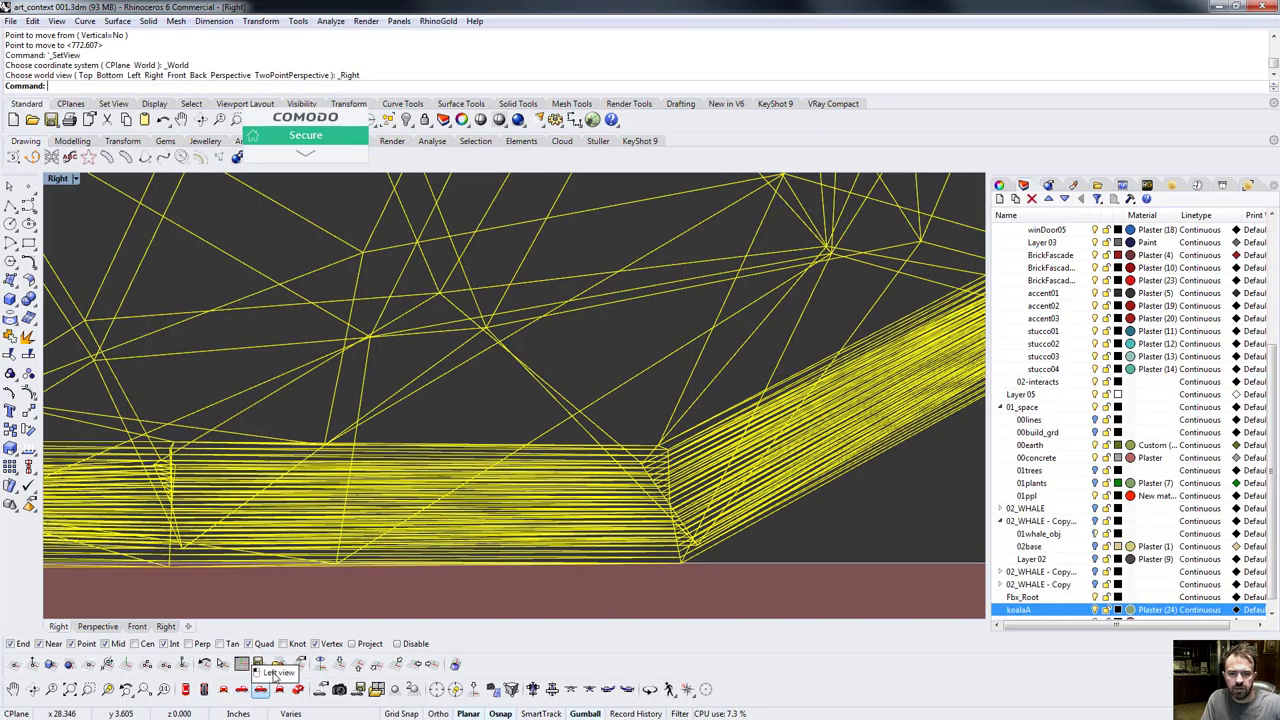
pyautogui.scroll(-20, 394, 539)
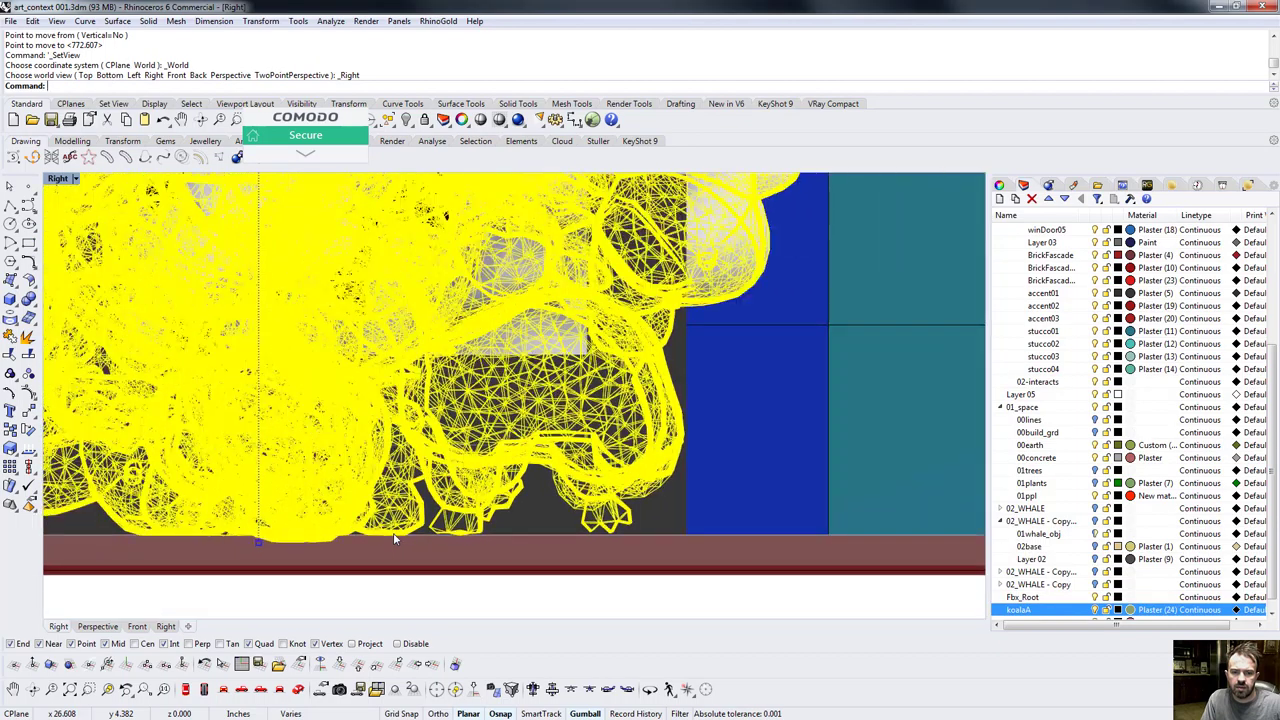
pyautogui.scroll(10, 394, 539)
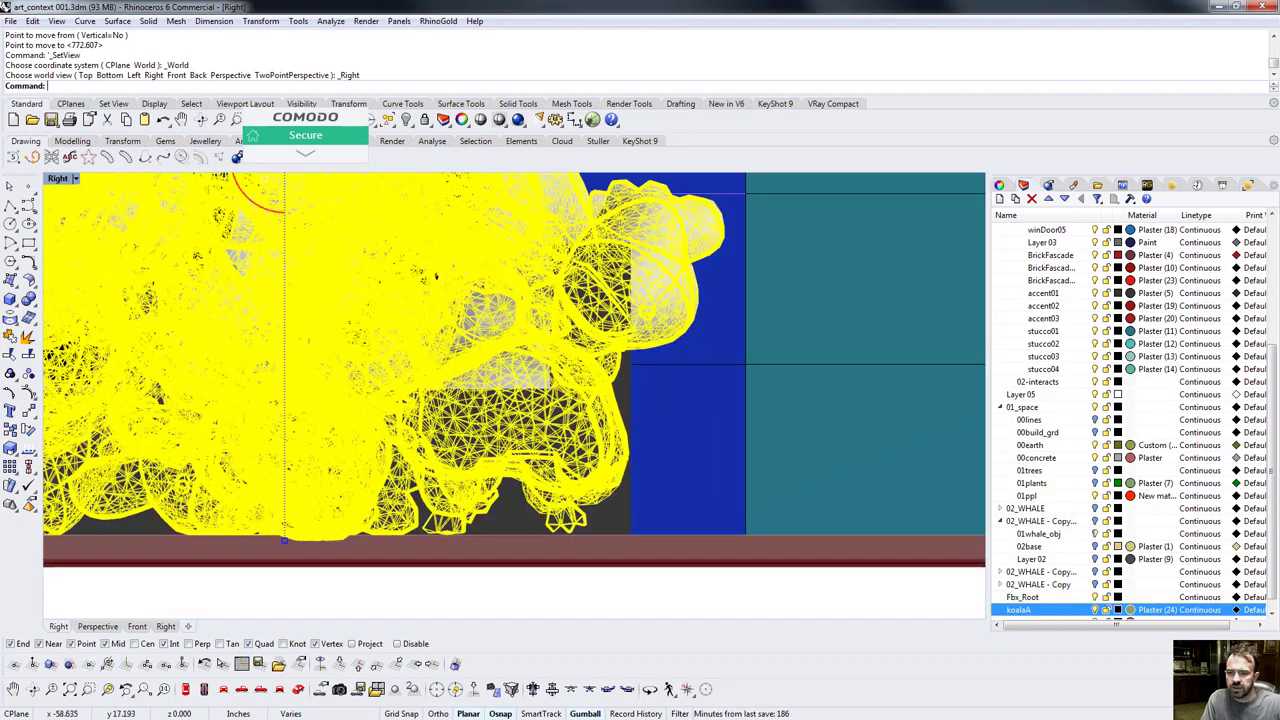
# Scale the sculpture from a base point on the ground line to about 65 percent, using its top as the reference height.
pyautogui.click(10, 448)
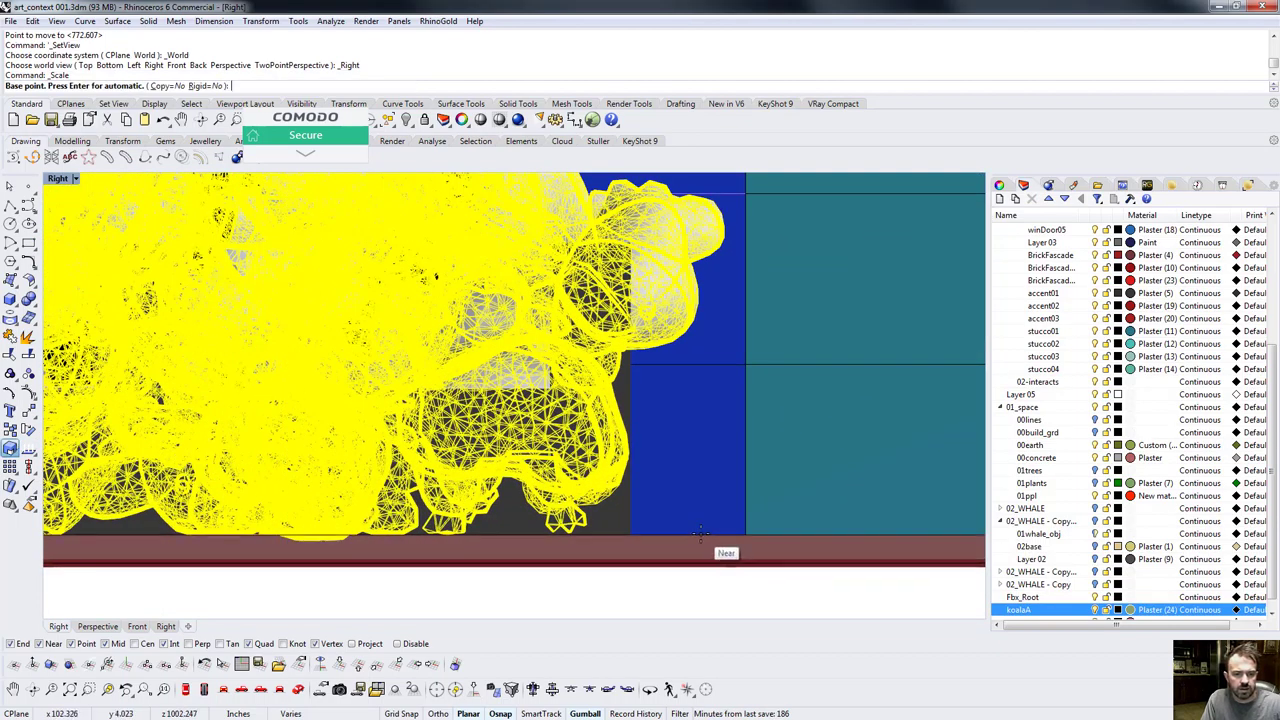
pyautogui.click(702, 535)
pyautogui.scroll(-8, 725, 486)
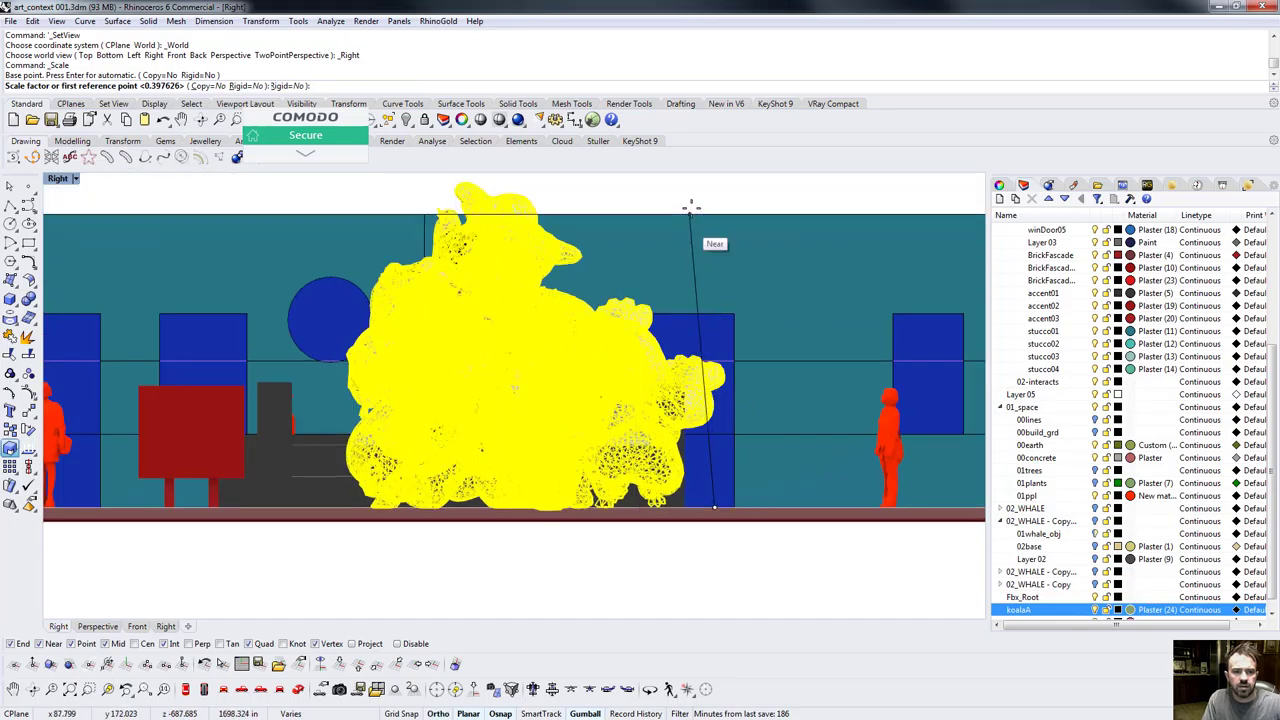
pyautogui.click(466, 186)
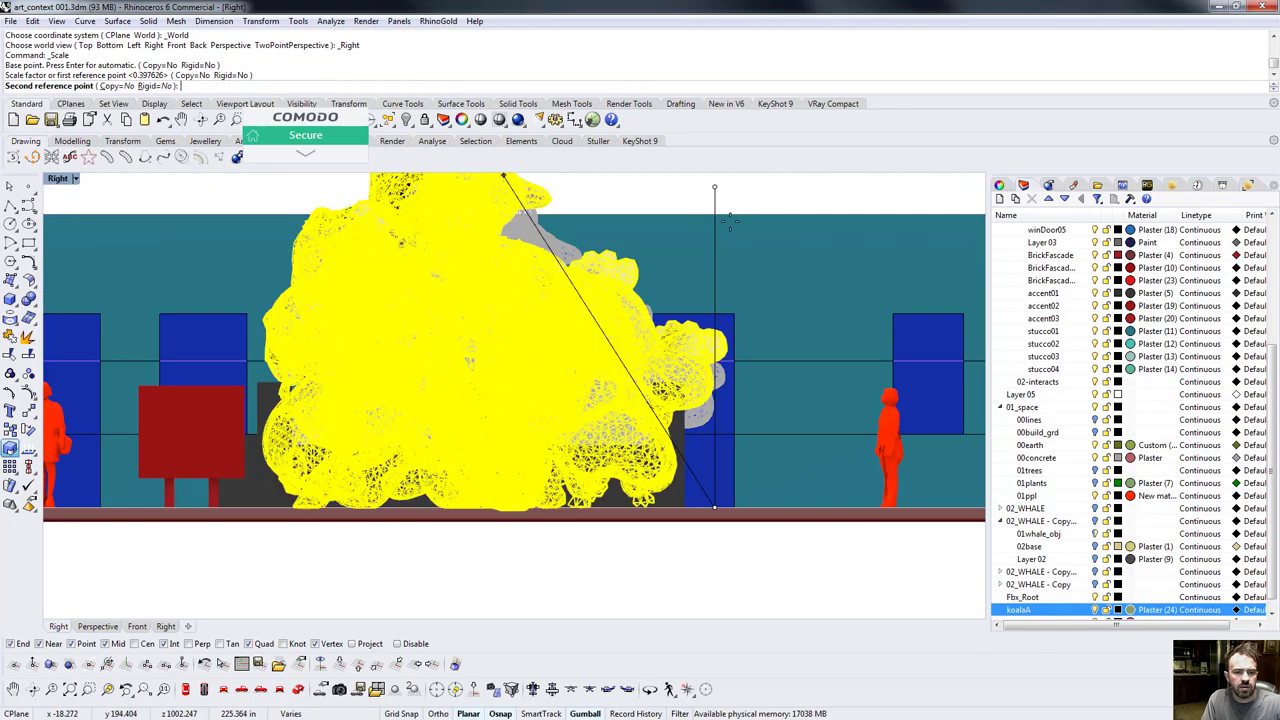
pyautogui.keyDown('shift'); pyautogui.click(785, 299); pyautogui.keyUp('shift')
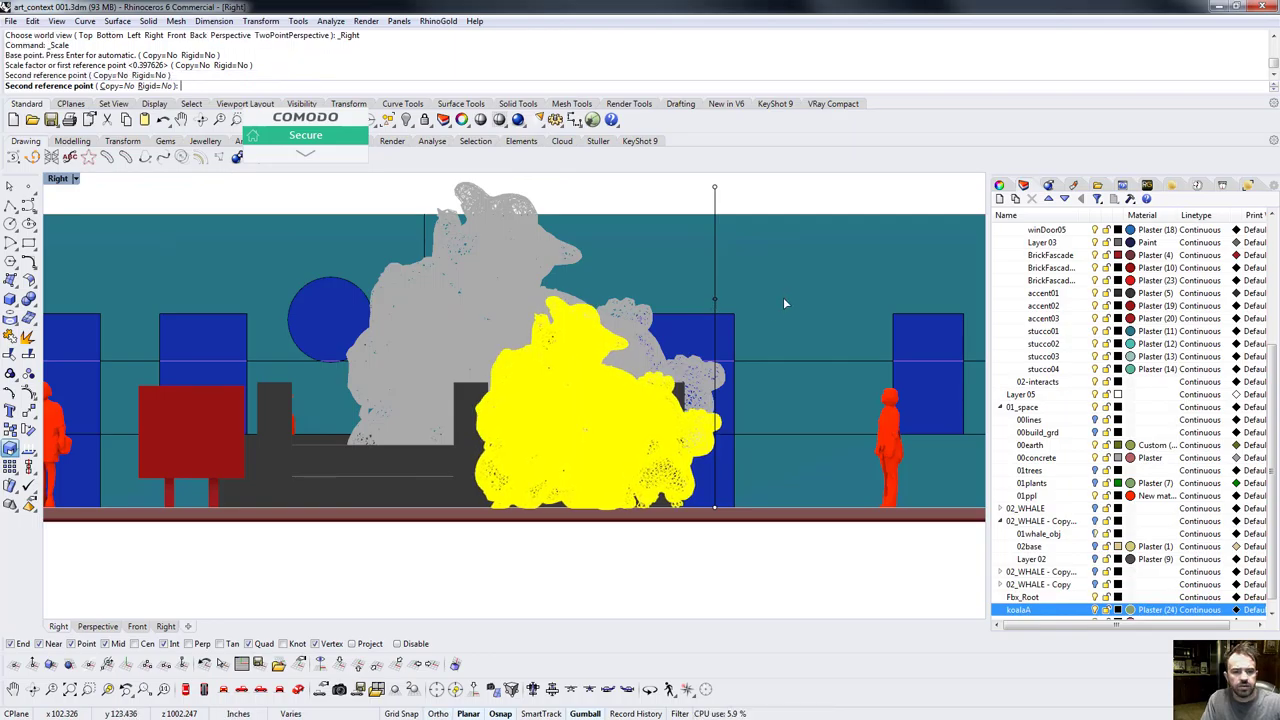
pyautogui.click(783, 297)
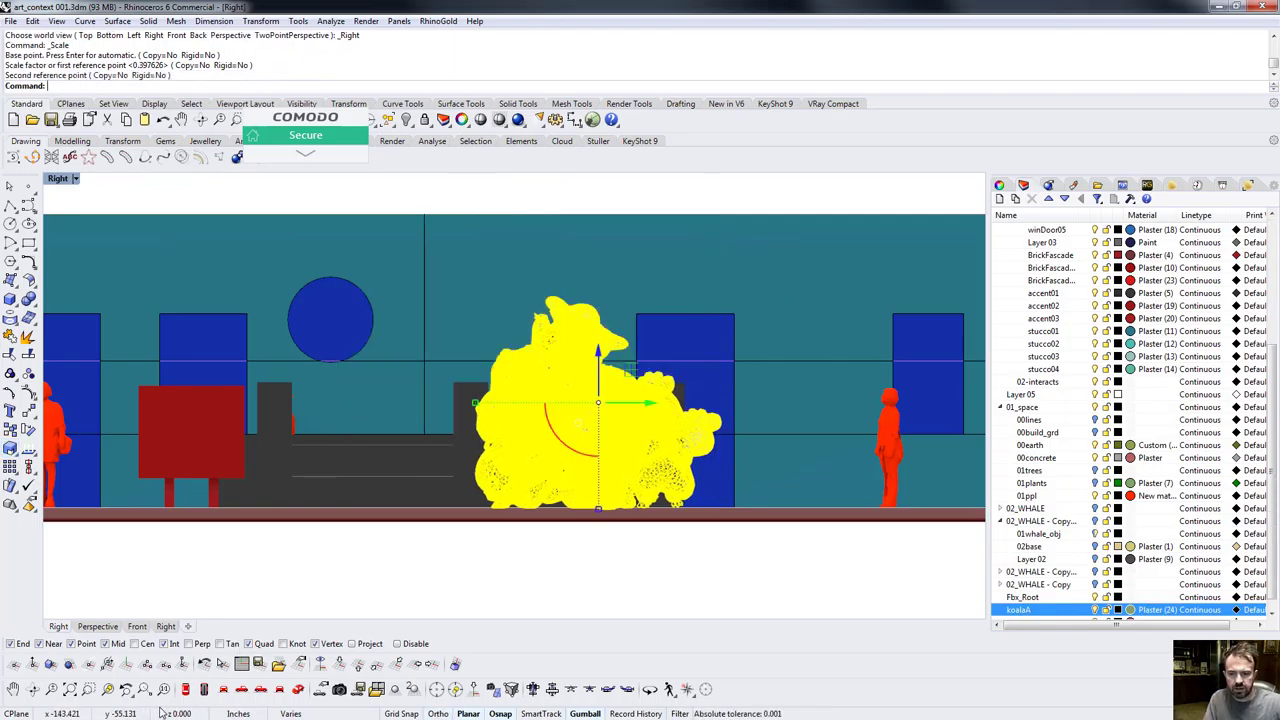
# In the Top view, move the sculpture from beside the wall to the upper part of the central triangular lawn.
pyautogui.click(187, 691)
pyautogui.scroll(-13, 581, 421)
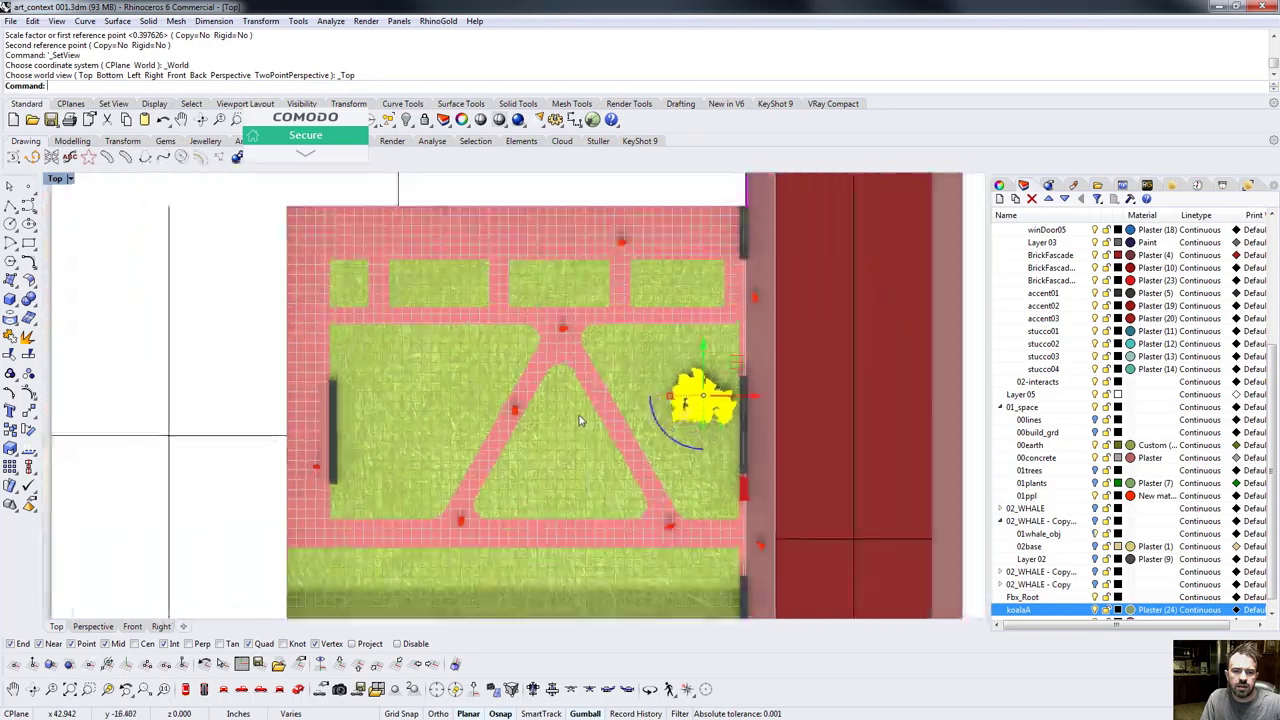
pyautogui.scroll(3, 578, 420)
pyautogui.scroll(-4, 571, 414)
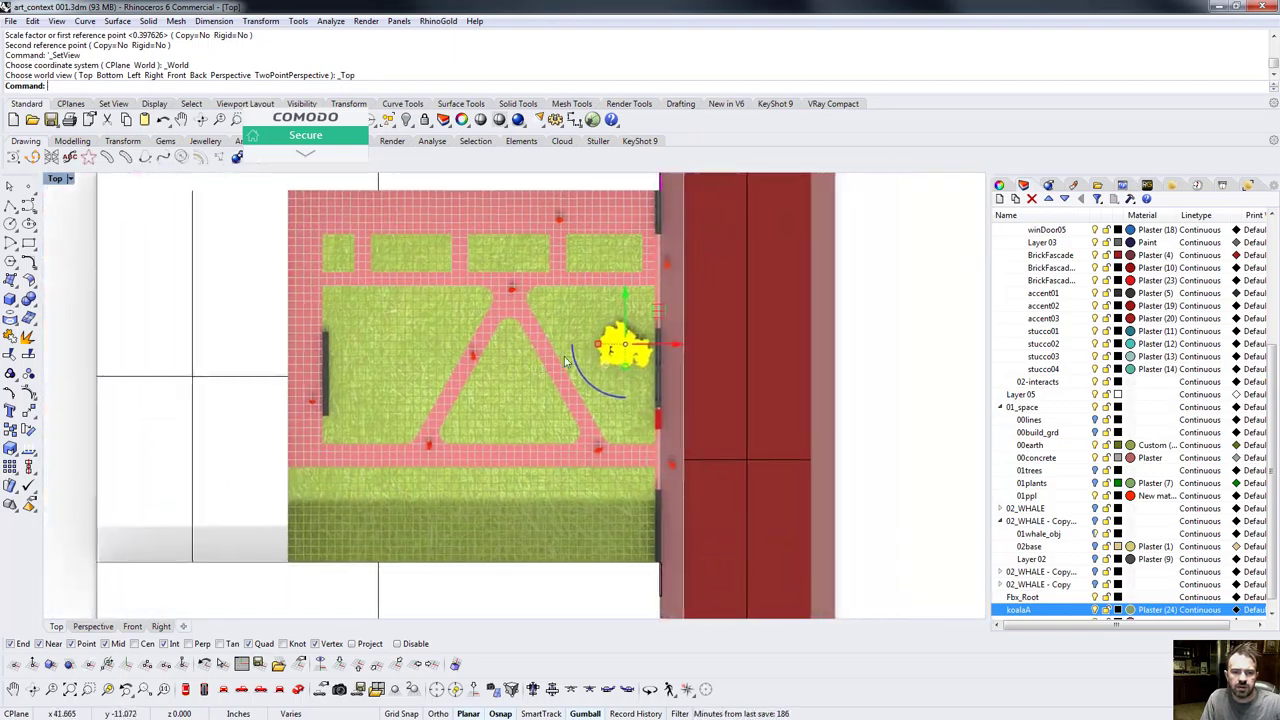
pyautogui.moveTo(650, 313); pyautogui.dragTo(539, 326)
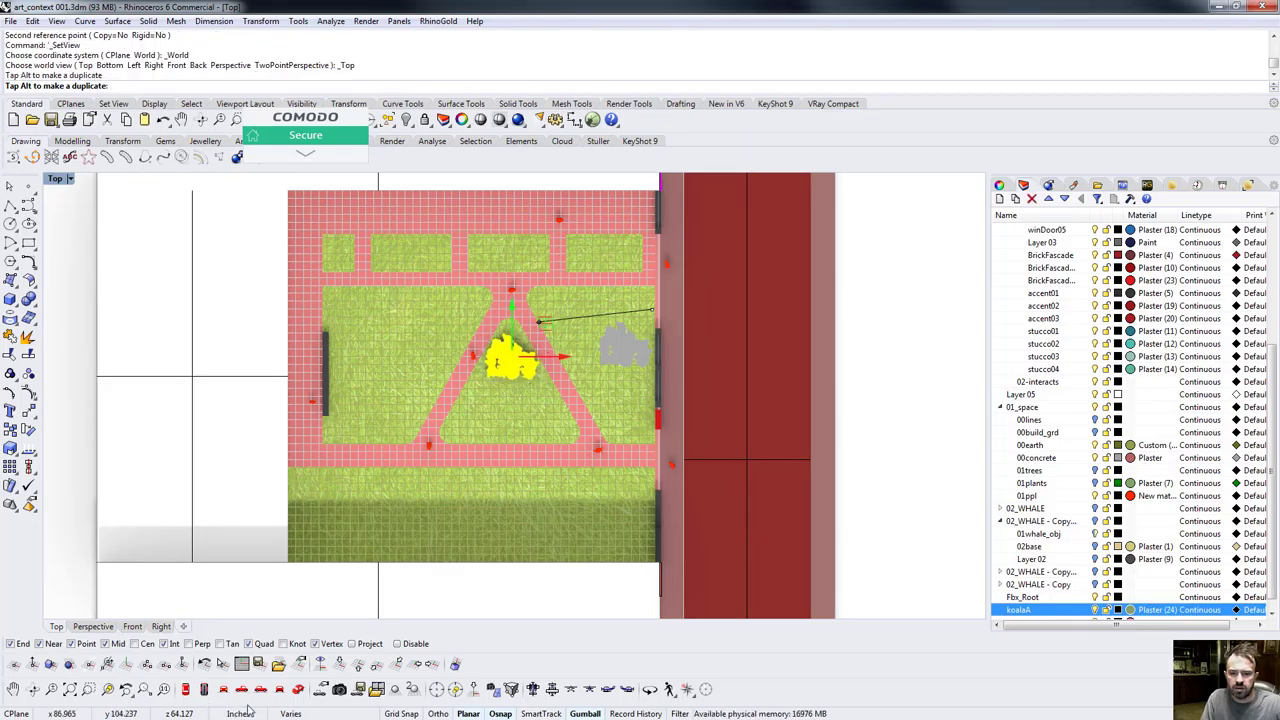
# In the Perspective view, rotate the sculpture slightly about its vertical axis and nudge it along its red axis away from the path.
pyautogui.click(298, 689)
pyautogui.moveTo(560, 388); pyautogui.dragTo(430, 415, button='right')
pyautogui.scroll(10, 511, 486)
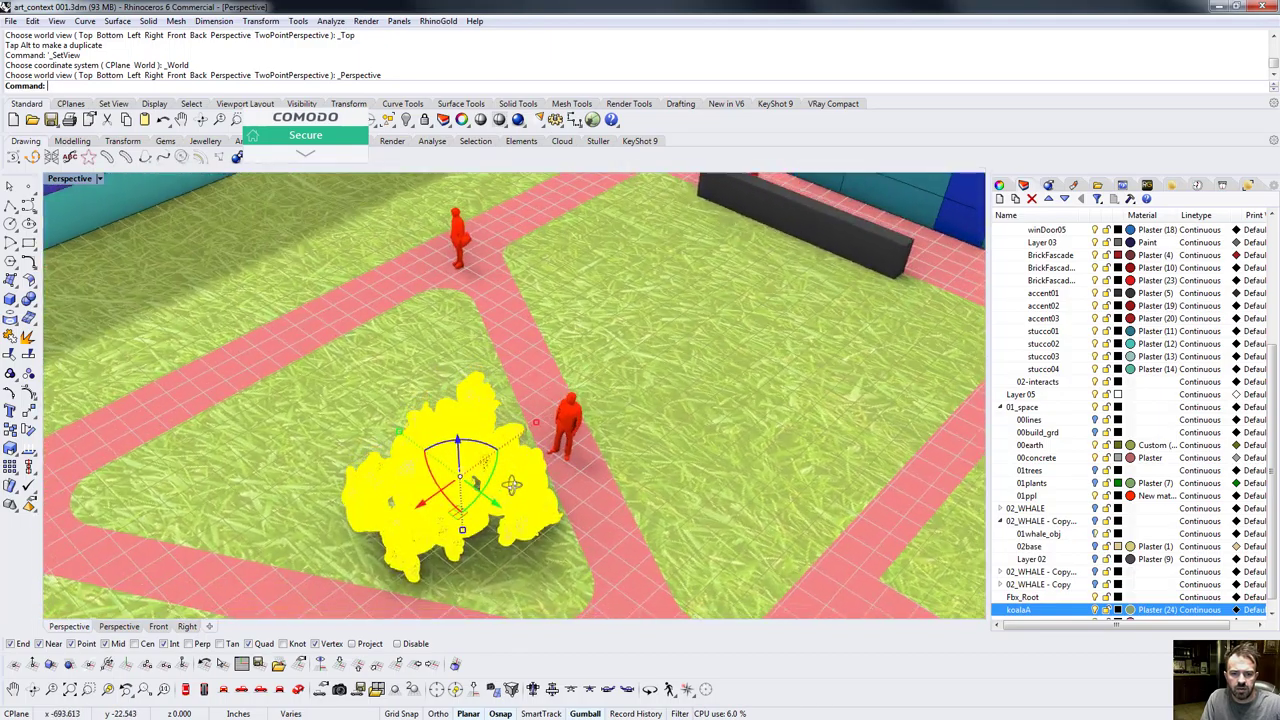
pyautogui.moveTo(511, 486); pyautogui.dragTo(455, 443, button='right')
pyautogui.moveTo(446, 440); pyautogui.dragTo(457, 437)
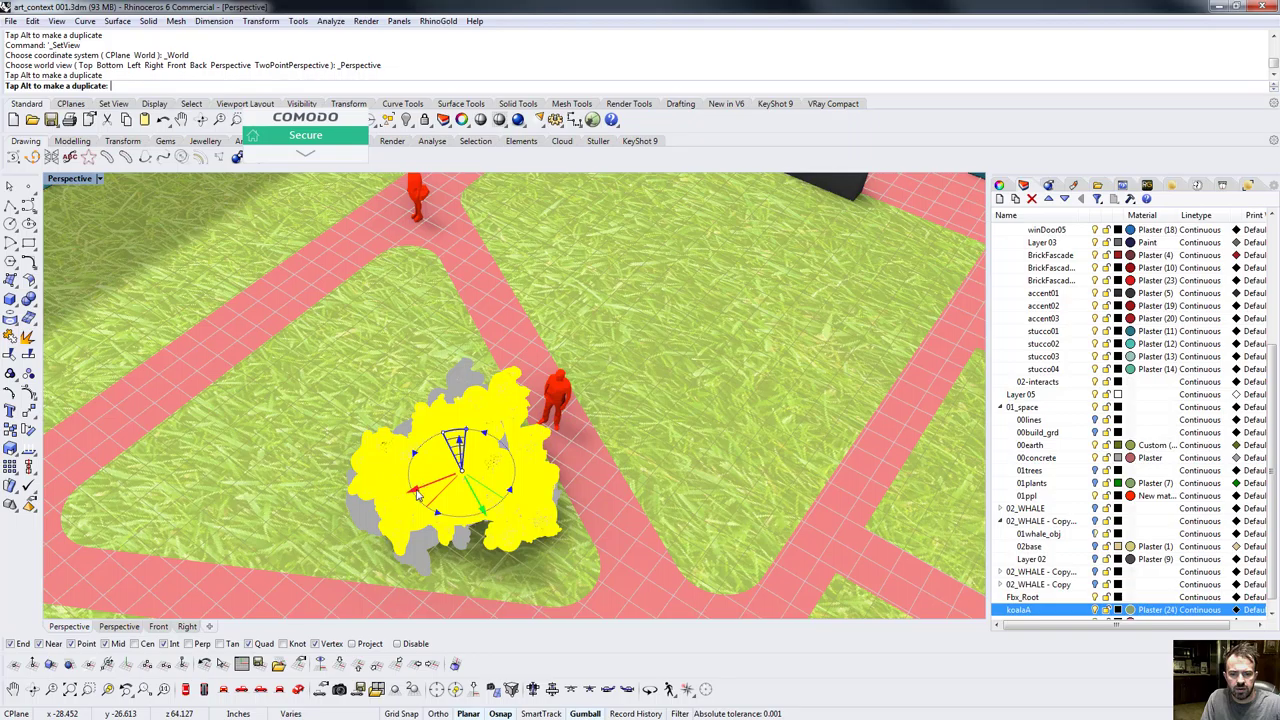
pyautogui.moveTo(417, 494); pyautogui.dragTo(408, 462)
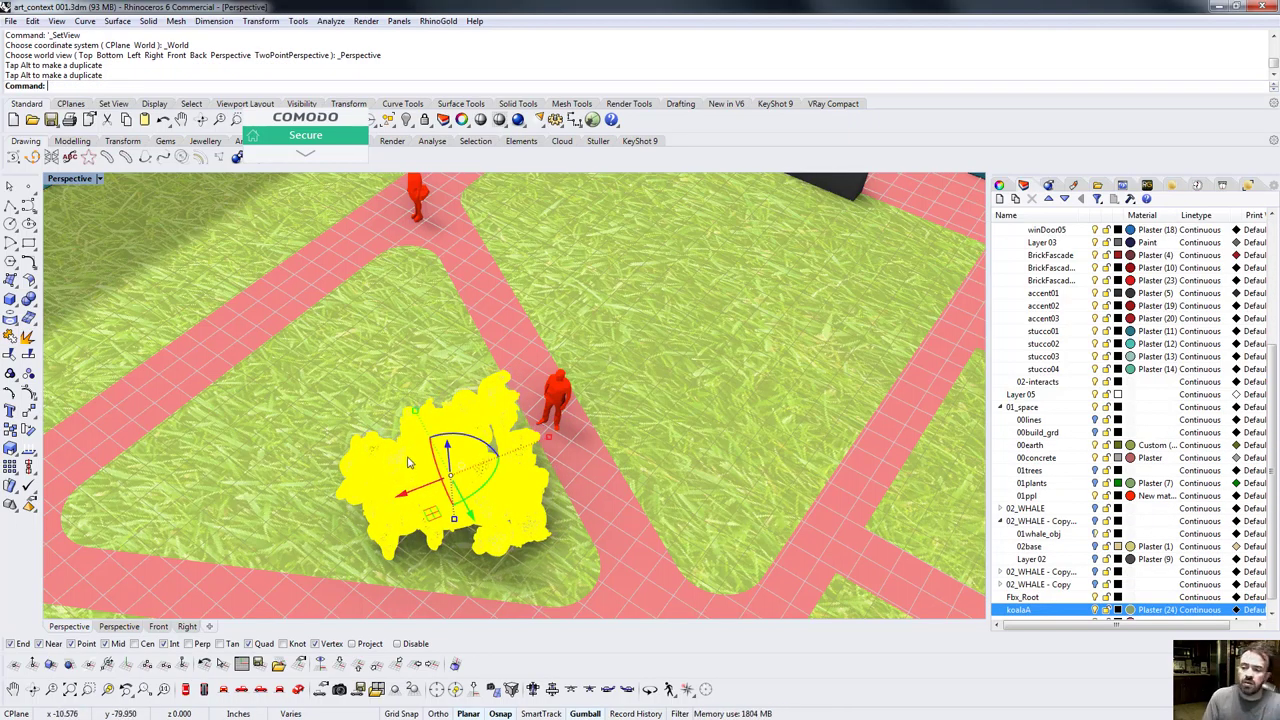
# Select the sculpture's light outer koala mesh and assign it to the koalaA layer.
pyautogui.scroll(-10, 403, 450)
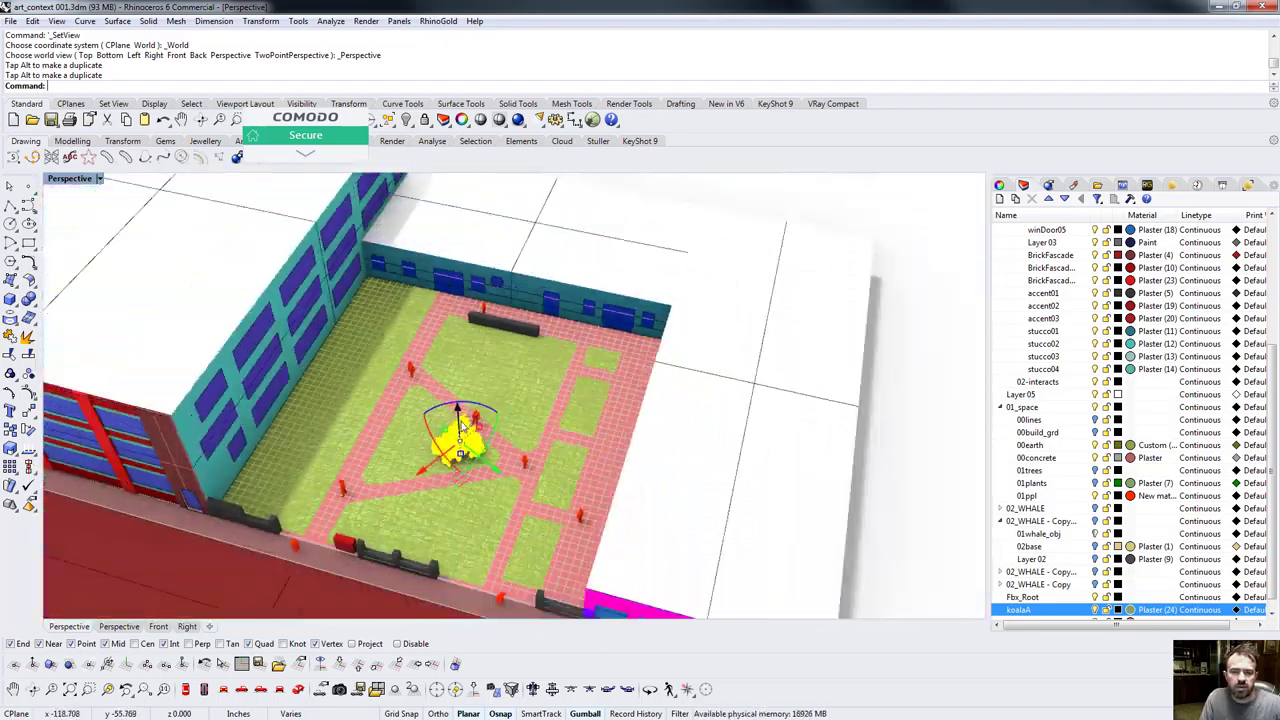
pyautogui.moveTo(440, 437); pyautogui.dragTo(410, 430, button='right')
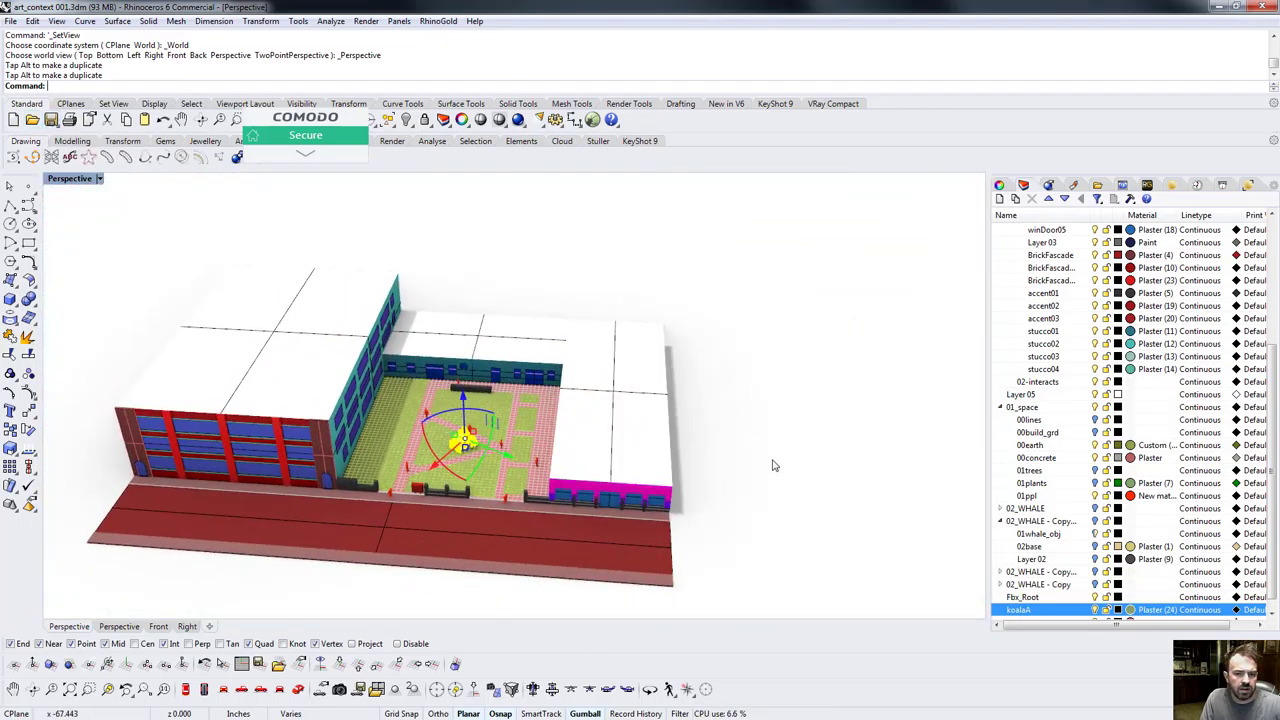
pyautogui.scroll(10, 568, 439)
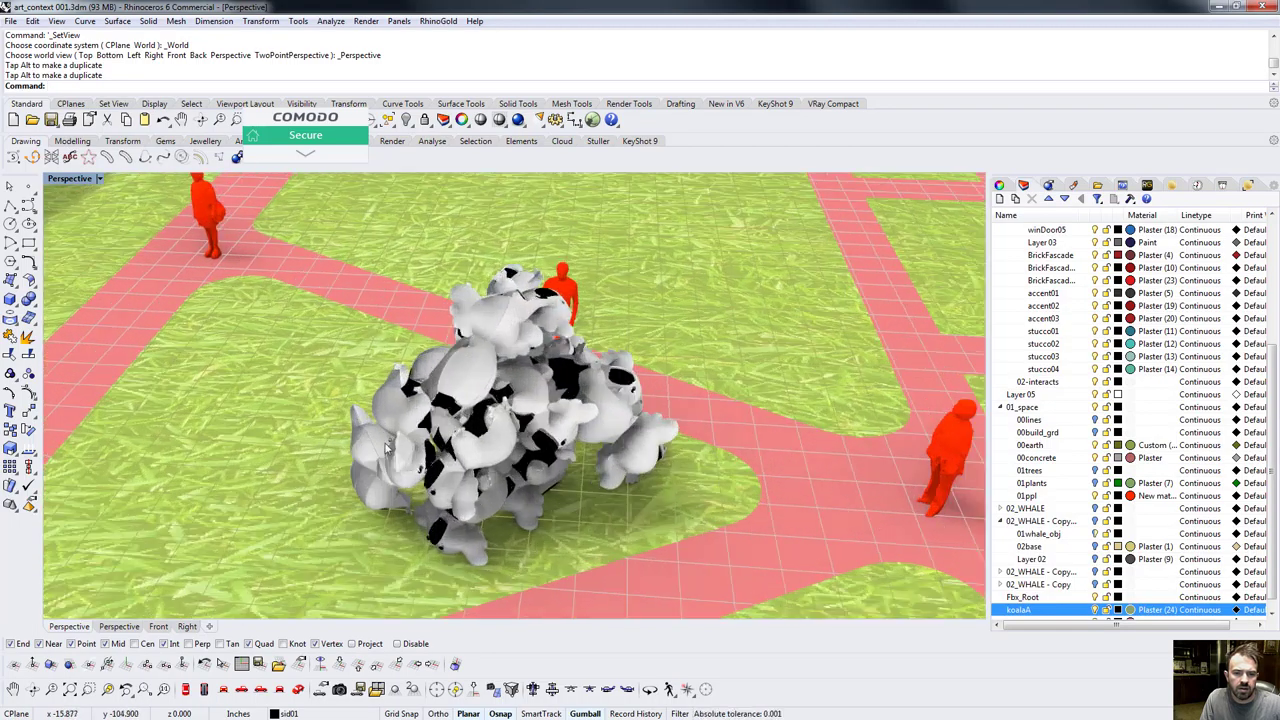
pyautogui.click(483, 368)
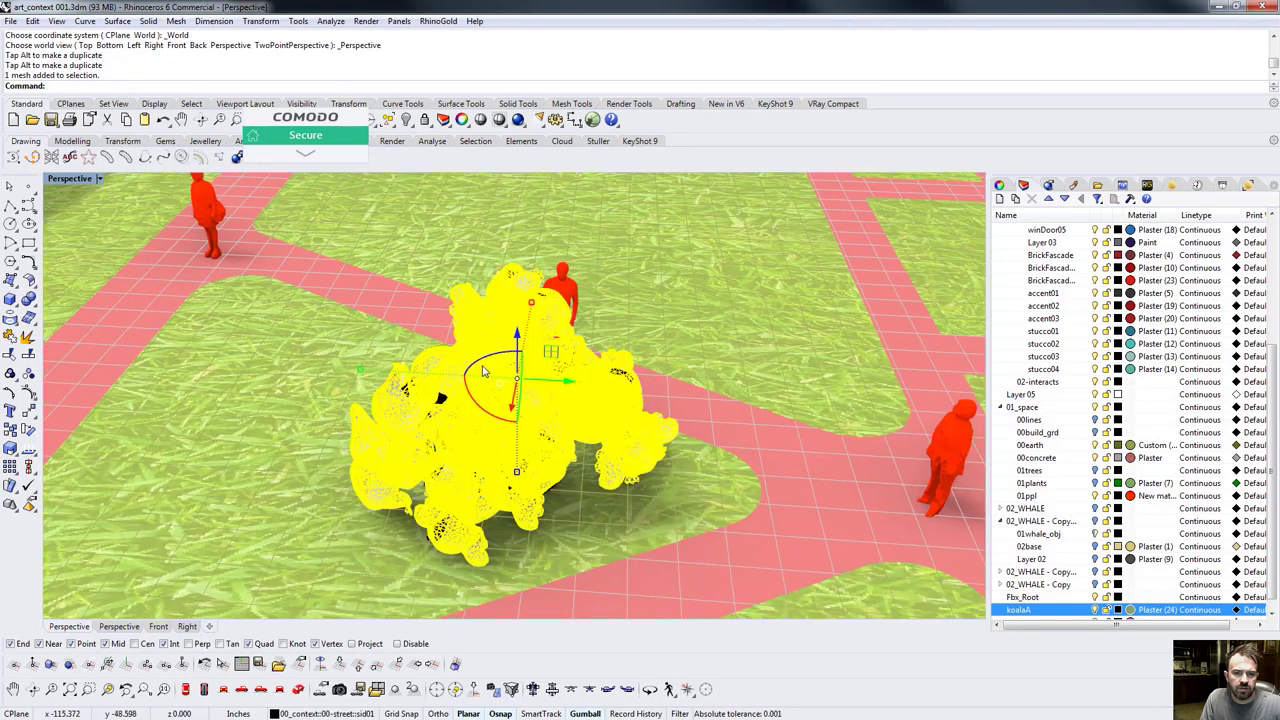
pyautogui.rightClick(1057, 612)
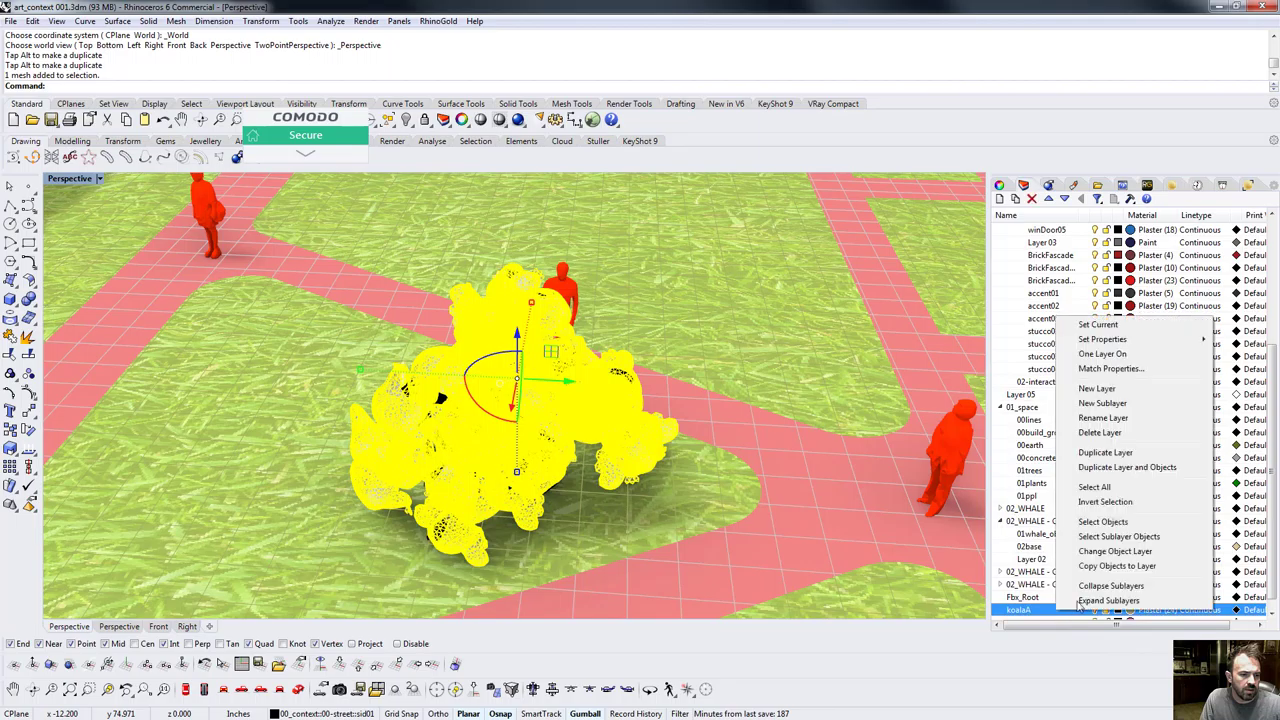
pyautogui.click(1110, 551)
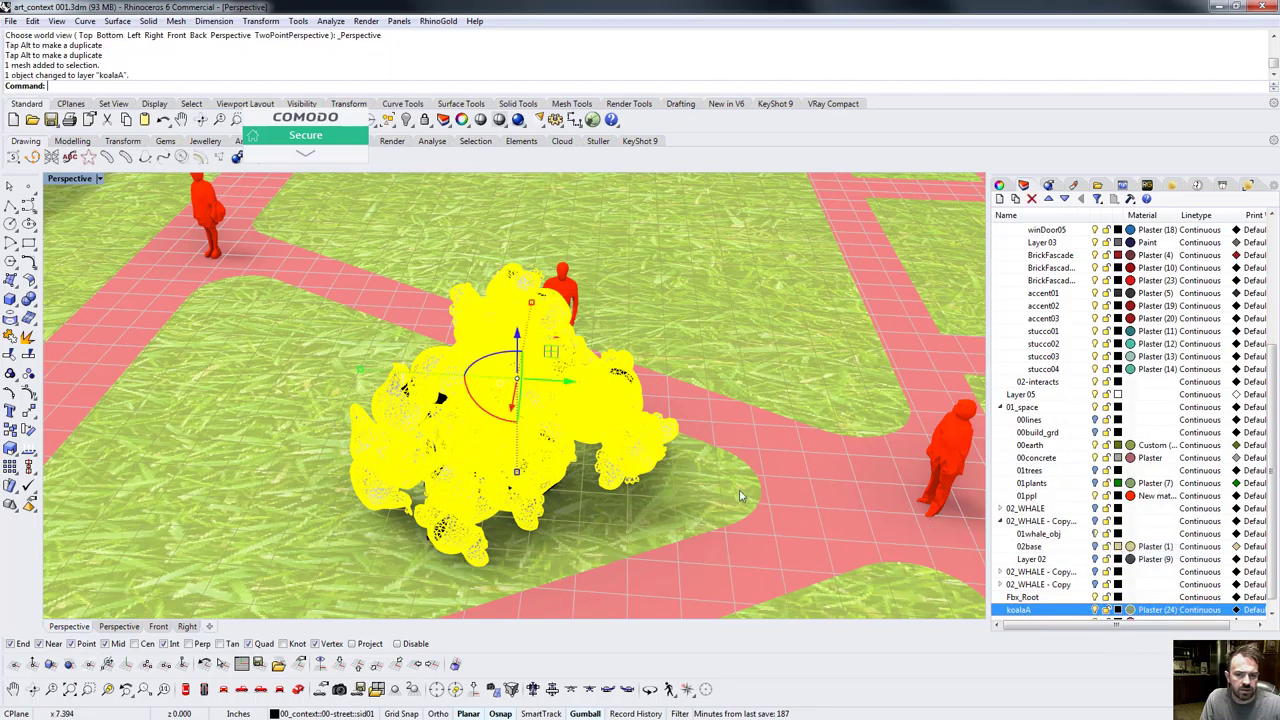
# Select the sculpture's dark inner mesh and assign it to the KoalaB layer.
pyautogui.click(440, 400)
pyautogui.scroll(-1, 1134, 579)
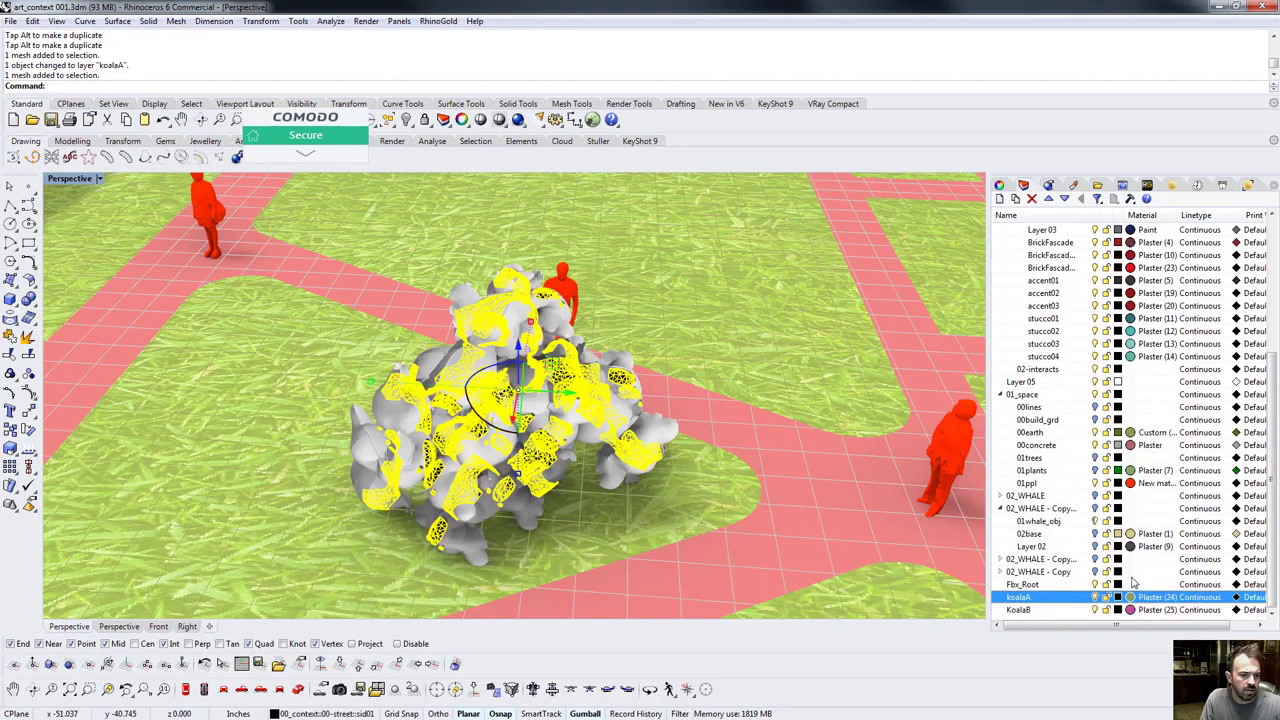
pyautogui.rightClick(1037, 611)
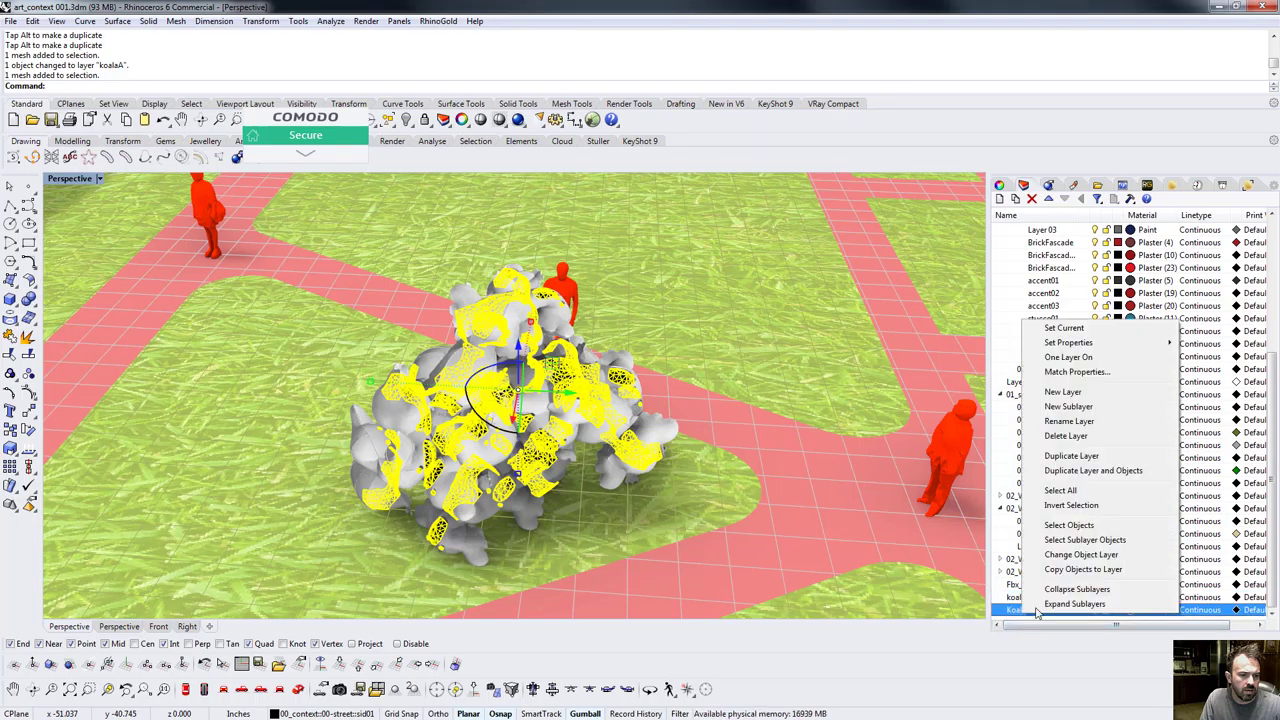
pyautogui.click(1068, 555)
# Export both koala meshes as koala.fbx in Import_Context, replacing the existing file, with meshes only, Phong materials and Version 7 binary.
pyautogui.click(632, 484)
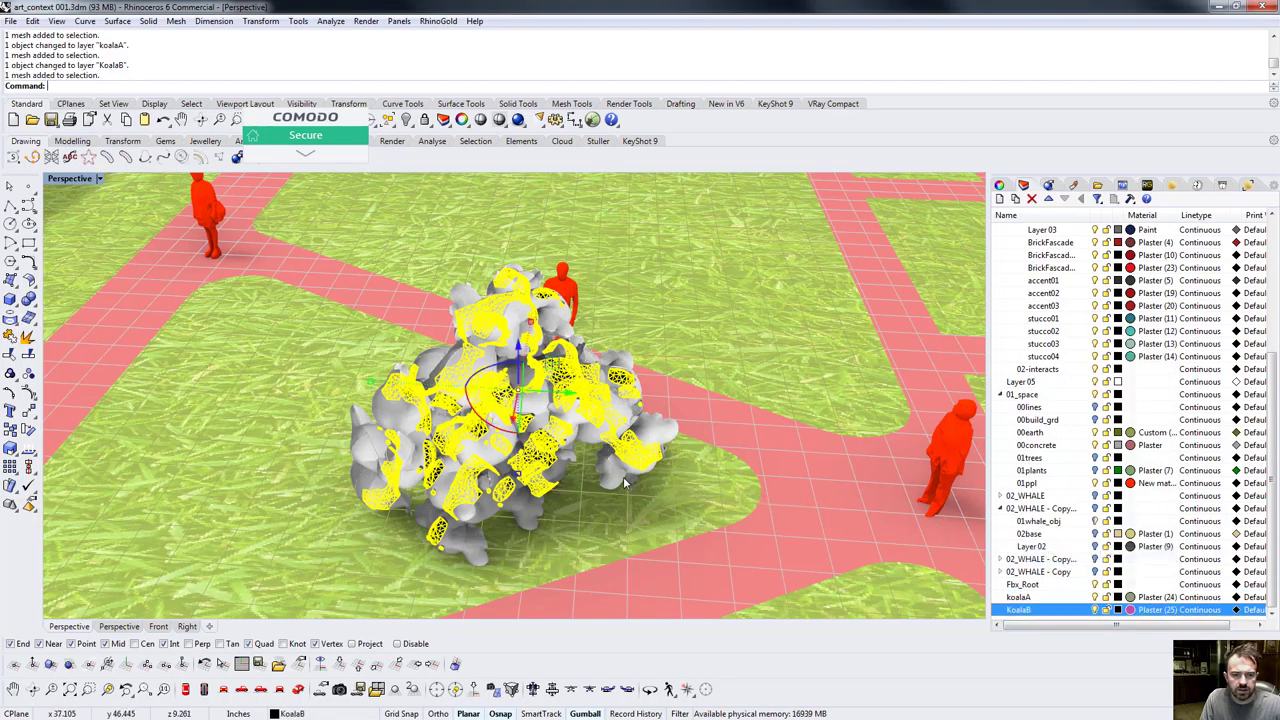
pyautogui.click(622, 376)
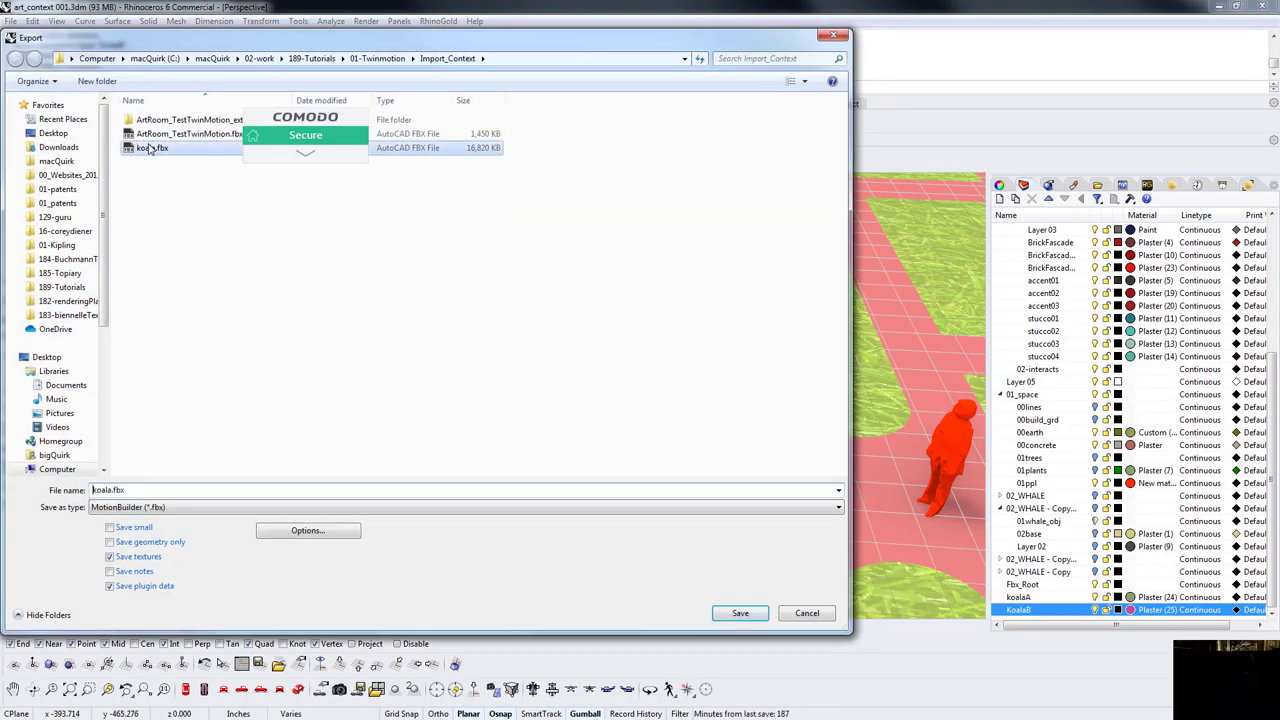
pyautogui.click(765, 613)
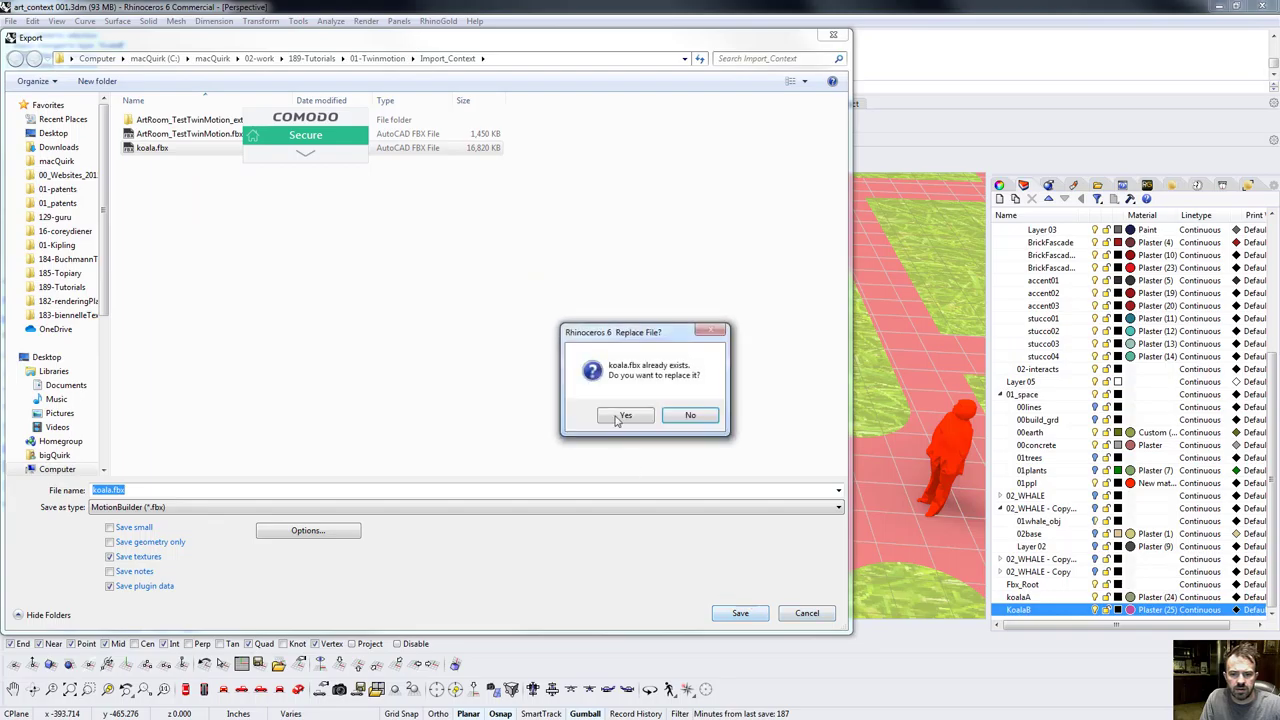
pyautogui.click(625, 415)
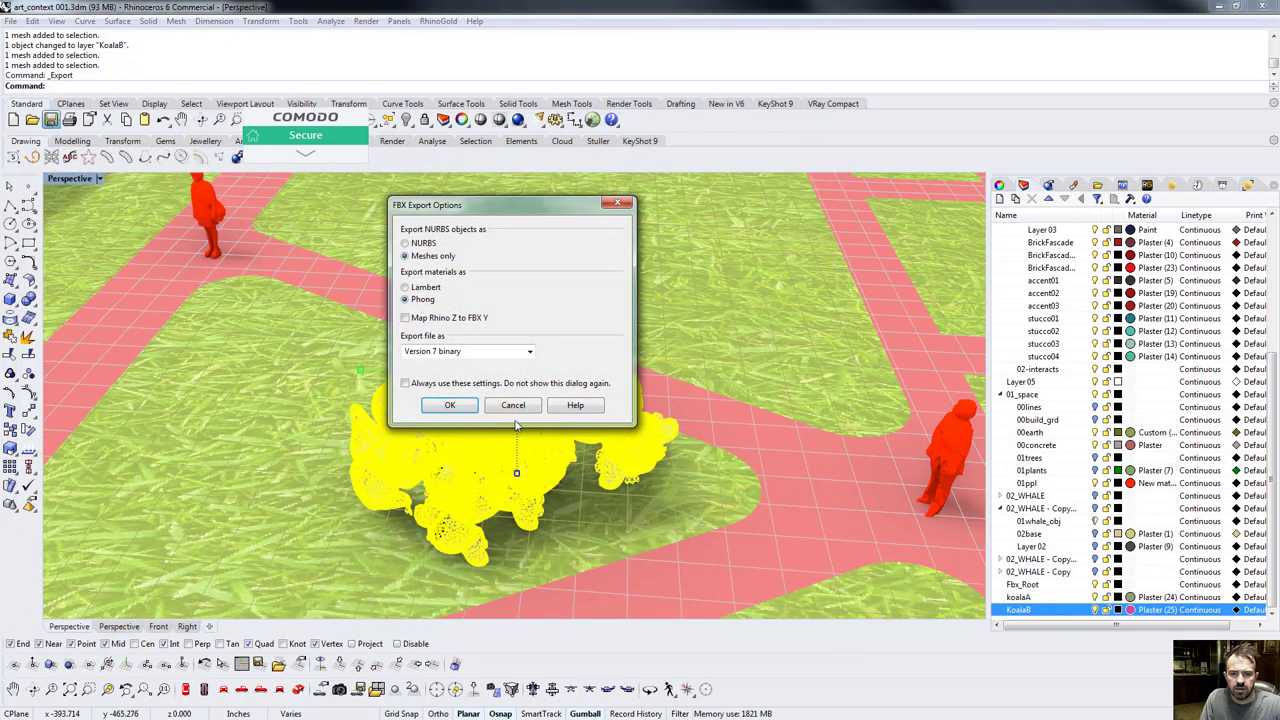
pyautogui.click(466, 410)
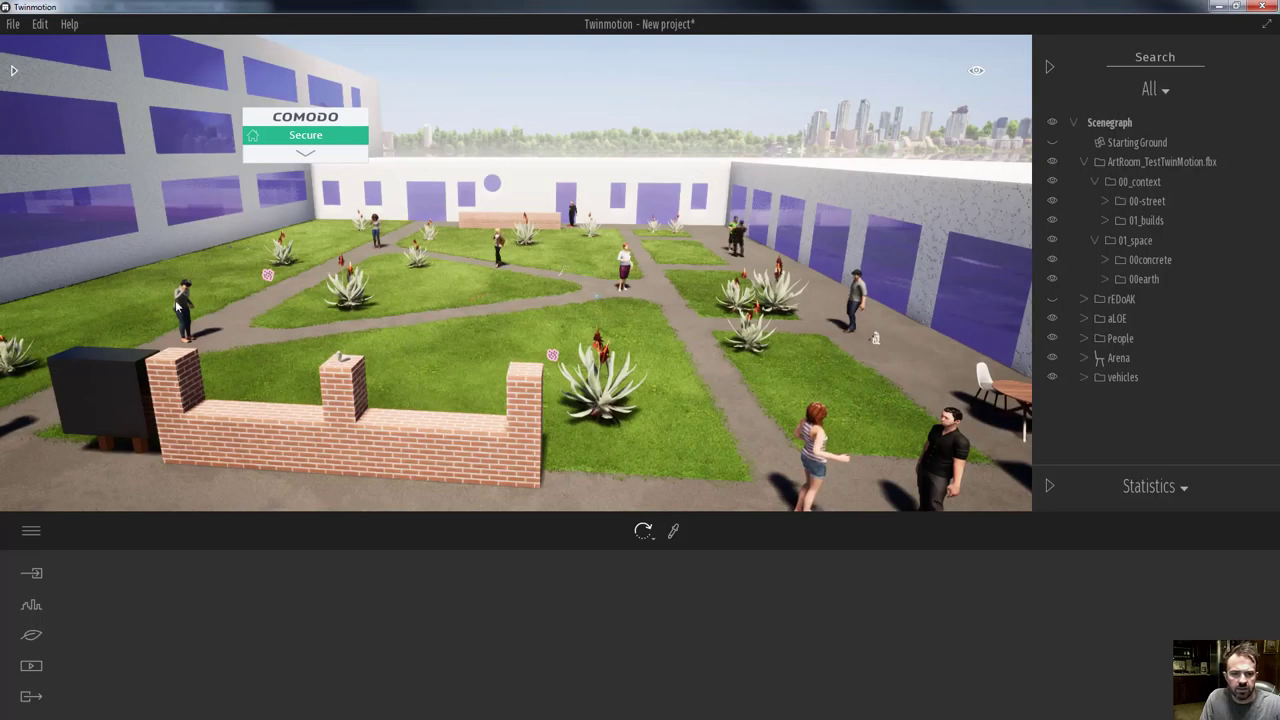
# Switch to Twinmotion and import koala.fbx as geometry, with Collapse by material, Z up and automatic unit conversion.
pyautogui.click(12, 24)
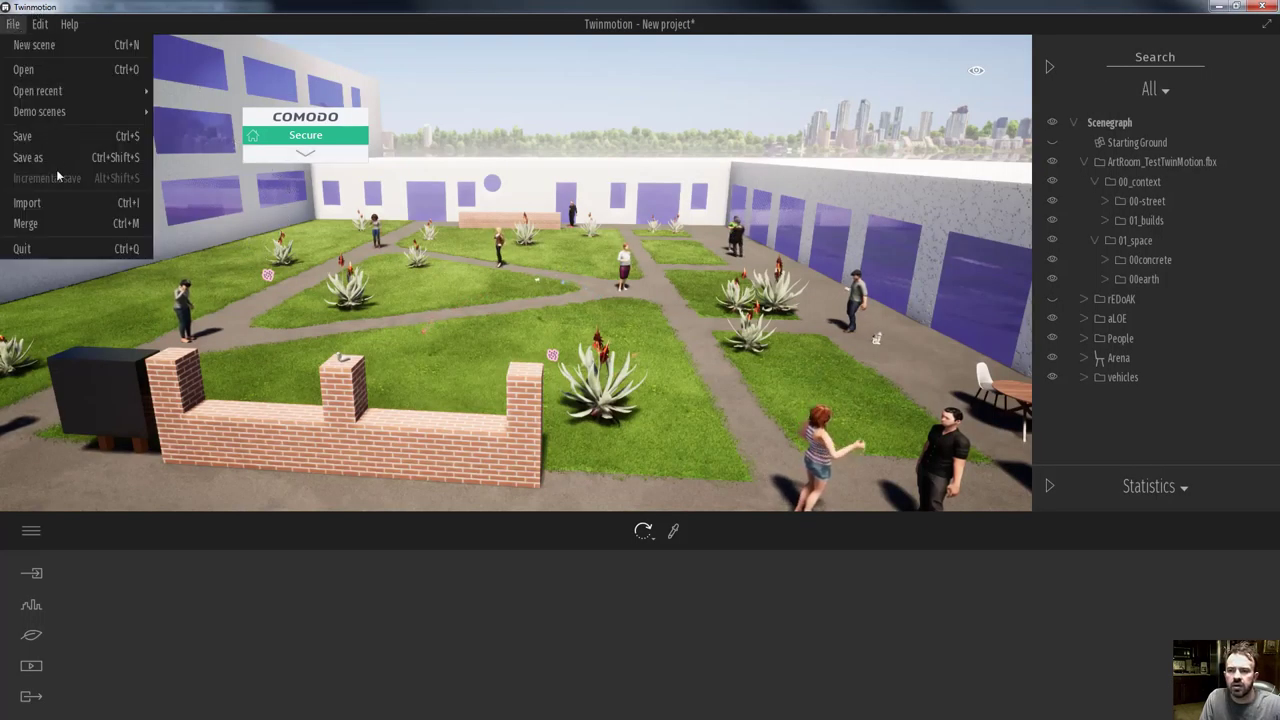
pyautogui.click(30, 204)
pyautogui.click(690, 328)
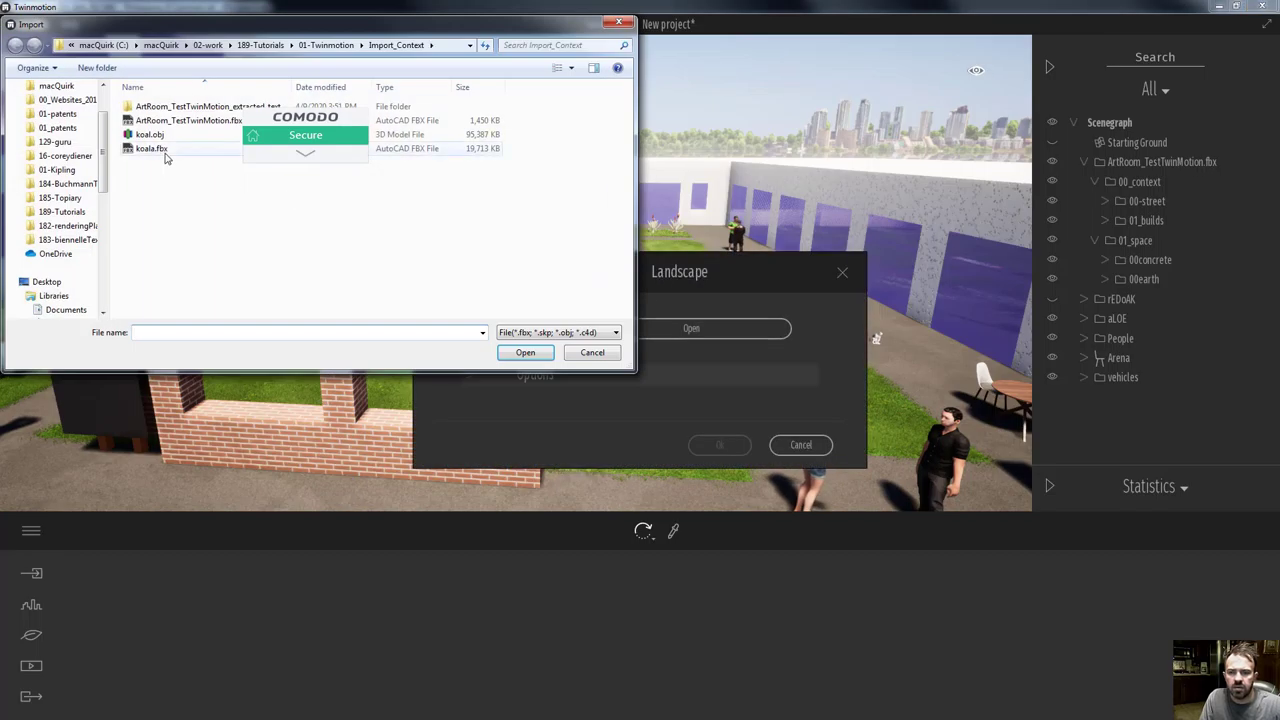
pyautogui.doubleClick(160, 150)
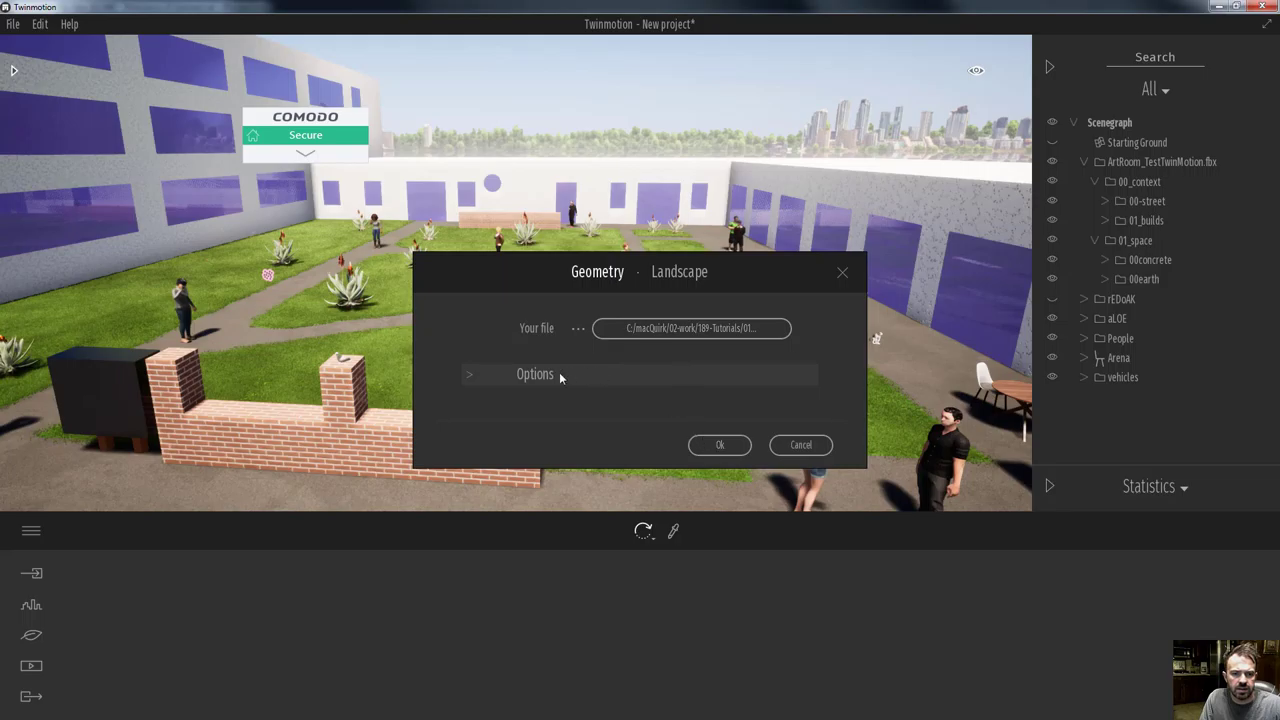
pyautogui.click(467, 376)
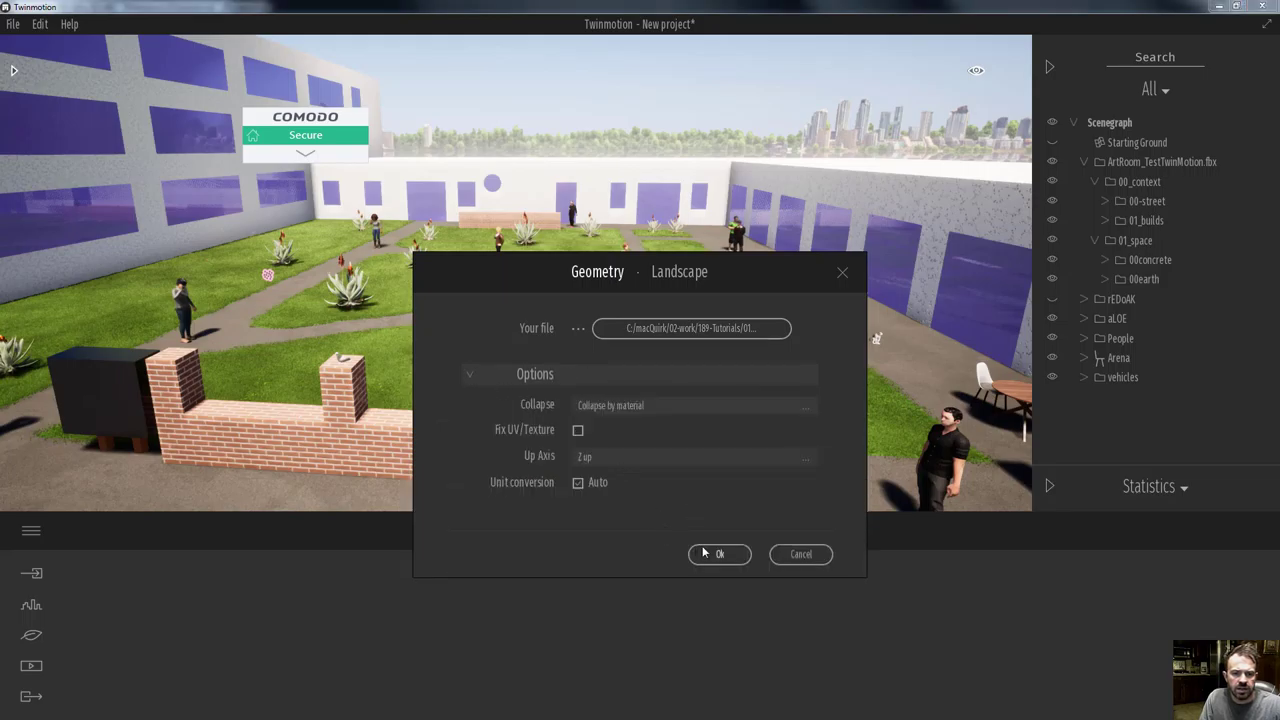
pyautogui.click(687, 404)
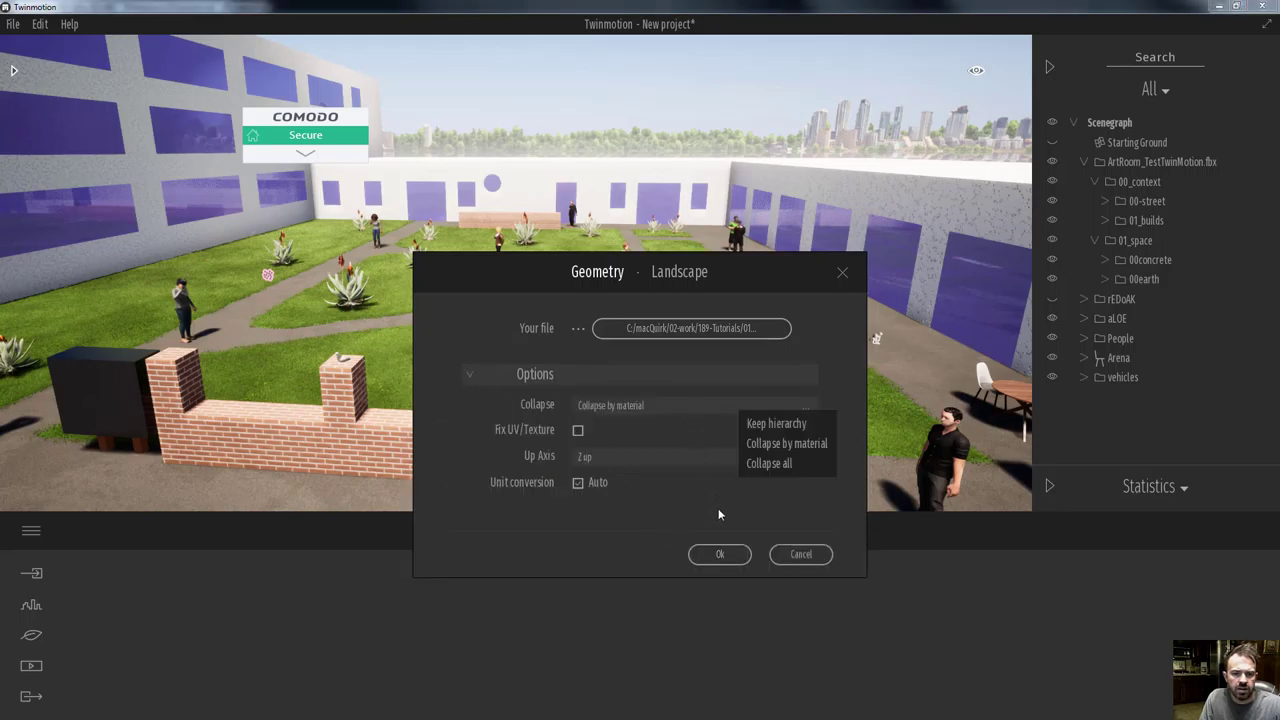
pyautogui.click(652, 513)
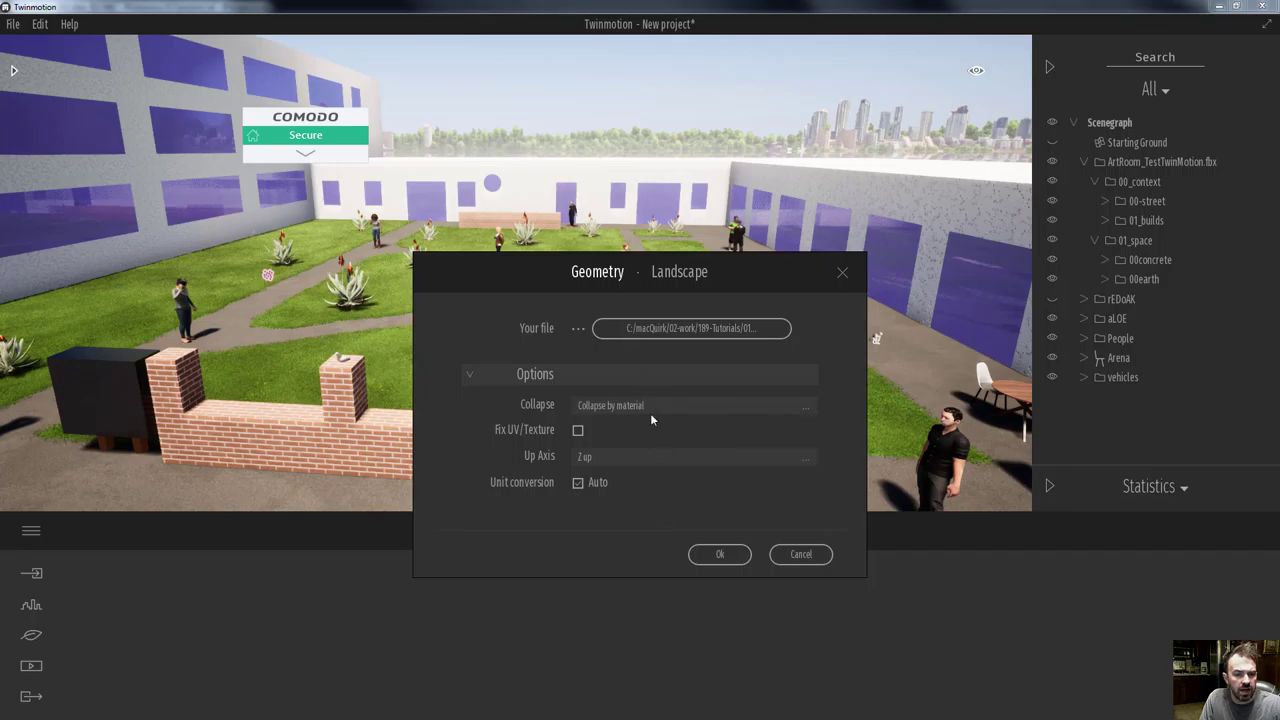
pyautogui.click(707, 556)
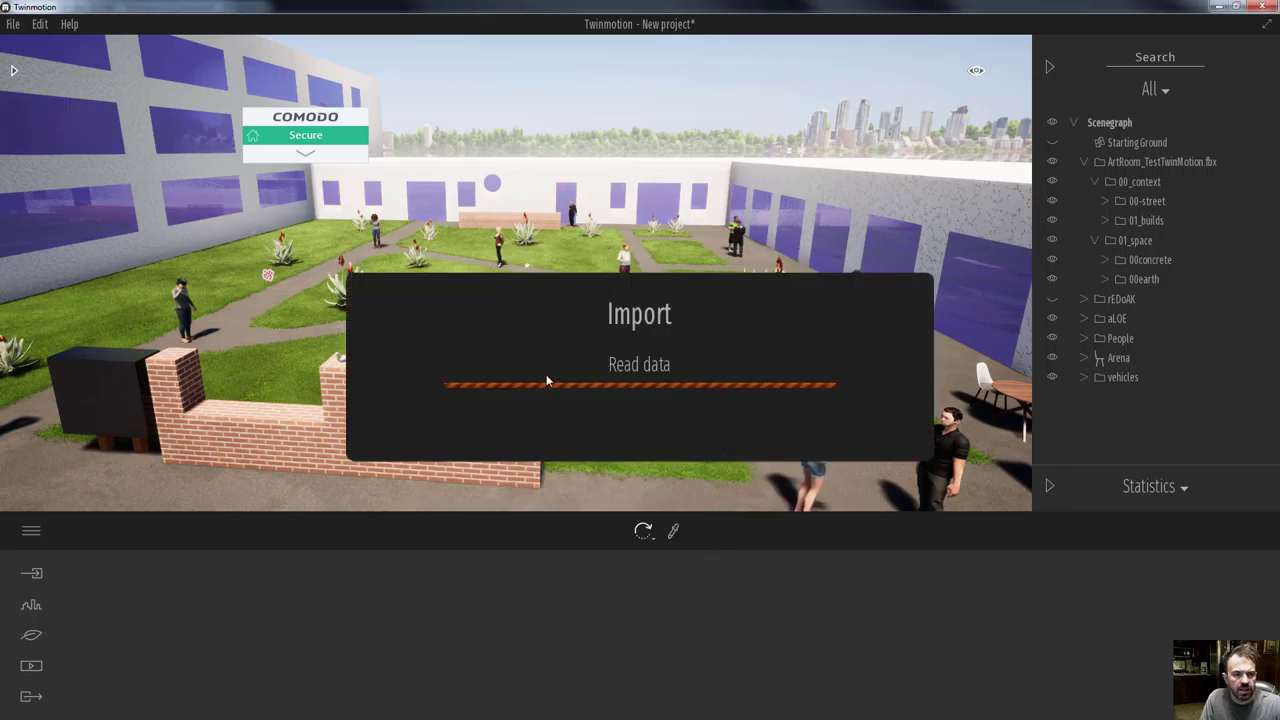
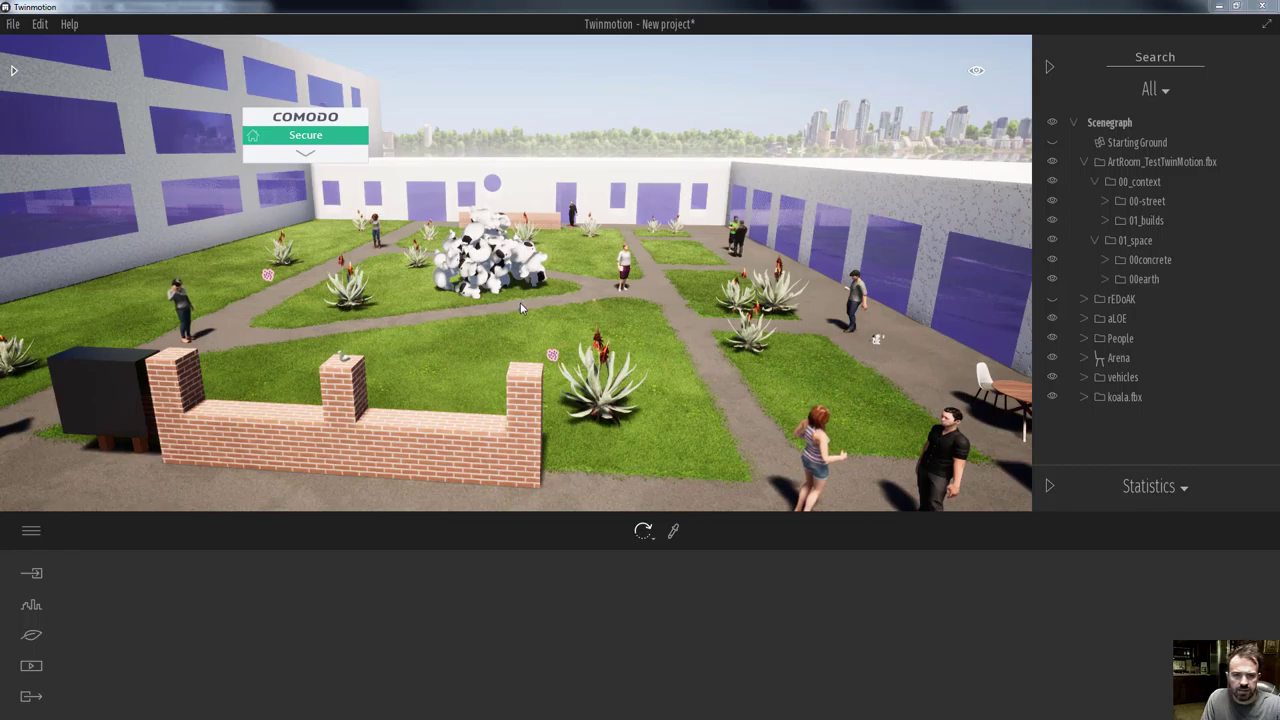
# Move the koala.fbx folder to sit above ArtRoom_TestTwinMotion.fbx in the Scenegraph.
pyautogui.press('w')
pyautogui.moveTo(519, 302); pyautogui.dragTo(720, 314, button='right')
pyautogui.press('s')
pyautogui.press('s')
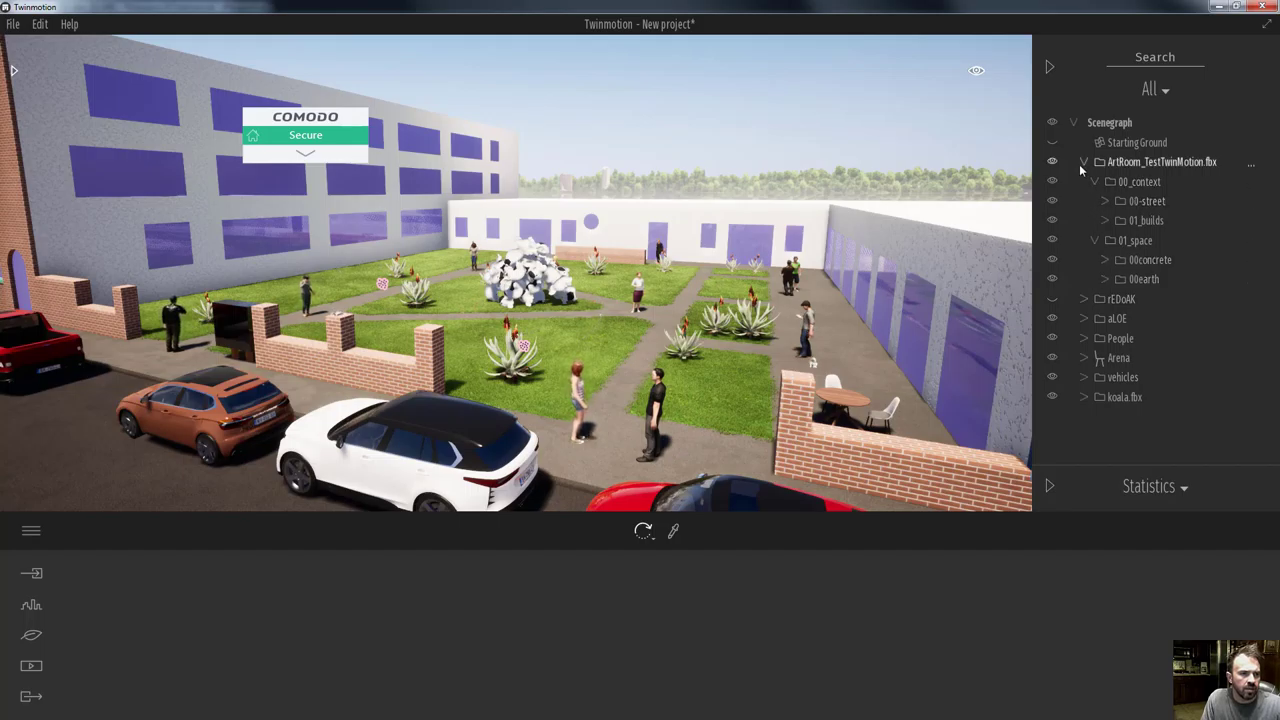
pyautogui.moveTo(1126, 397); pyautogui.dragTo(1134, 160)
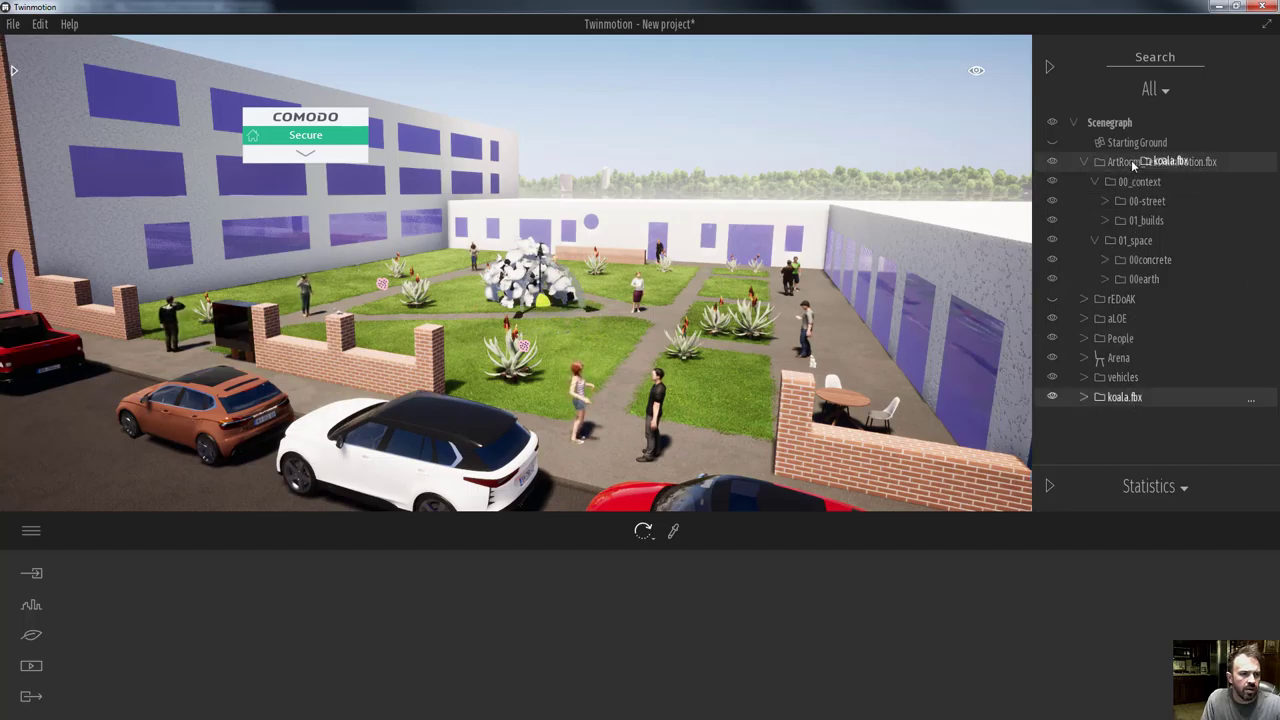
pyautogui.moveTo(1113, 306); pyautogui.dragTo(1111, 177)
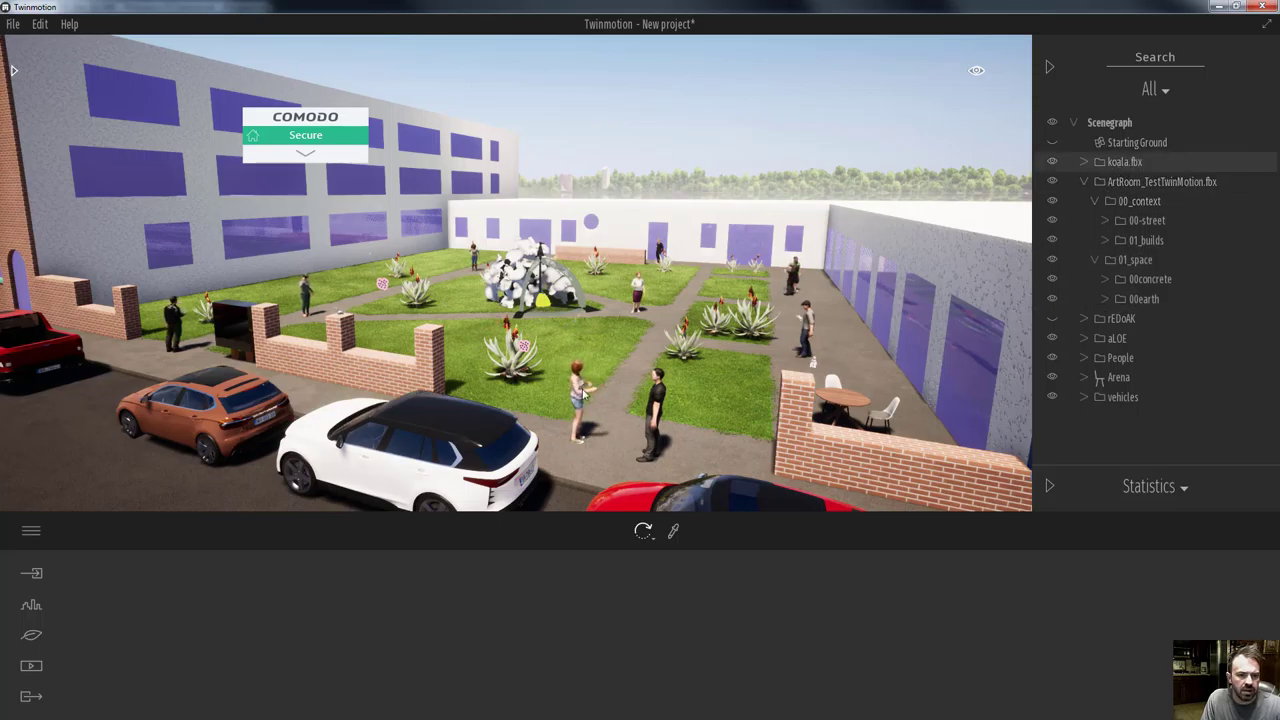
# Rotate the Agnes character to face the koala sculpture and move her along the path, farther from the sculpture.
pyautogui.press('w')
pyautogui.press('w')
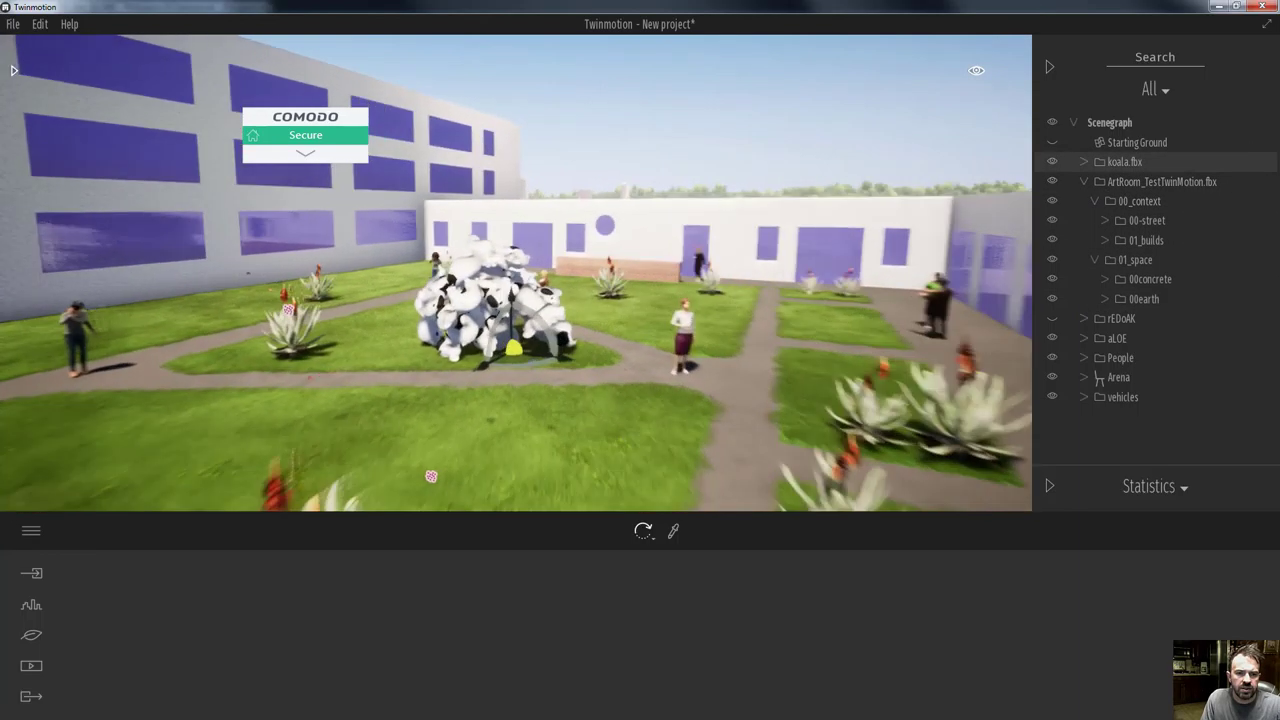
pyautogui.press('s')
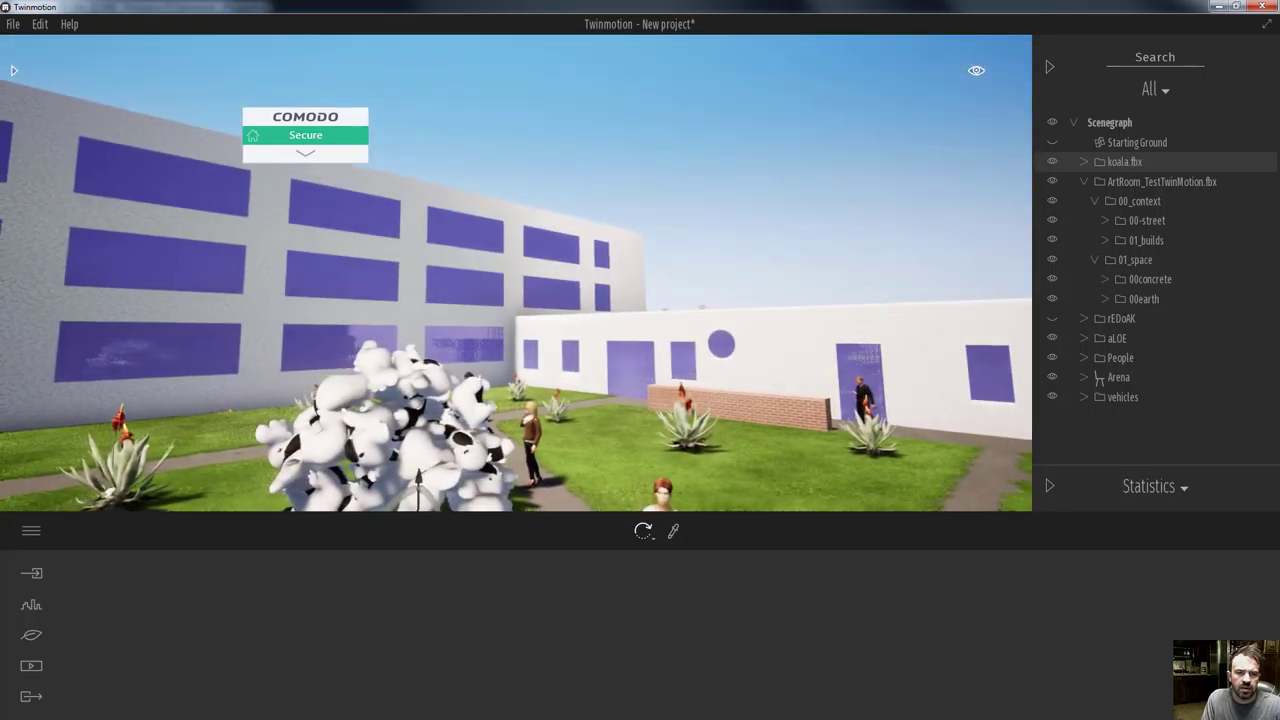
pyautogui.press('Left')
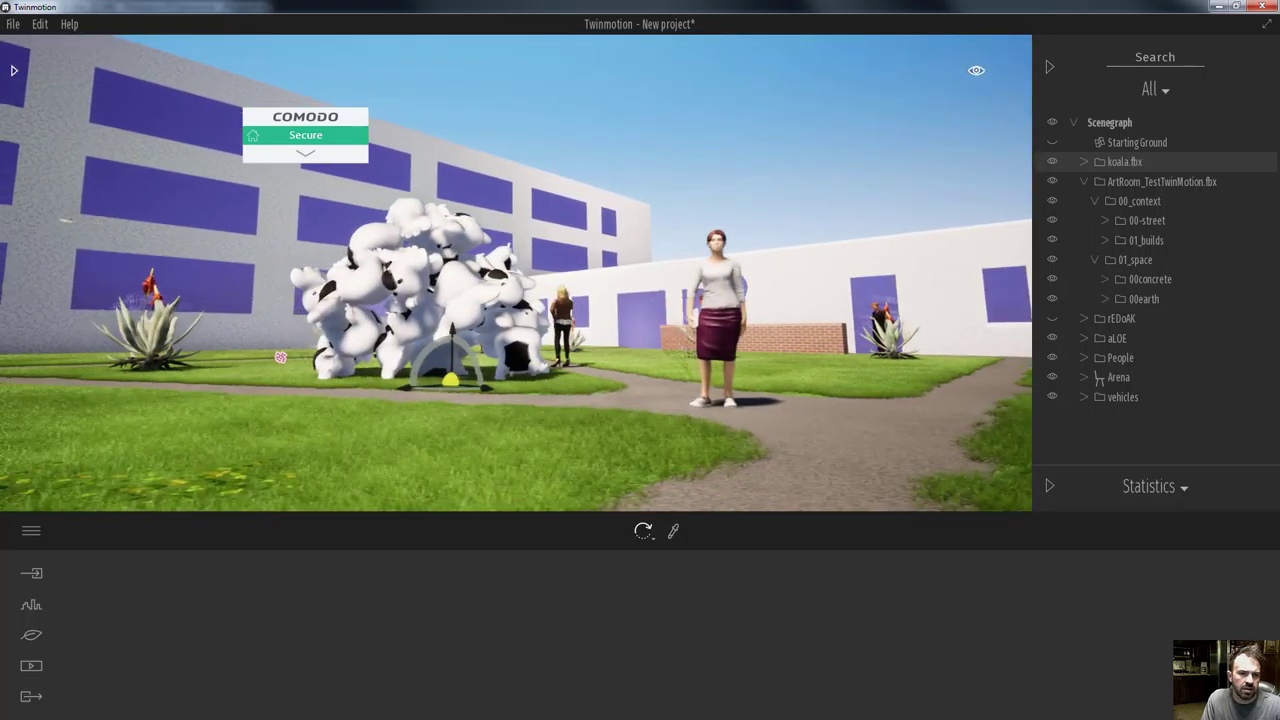
pyautogui.press('Left')
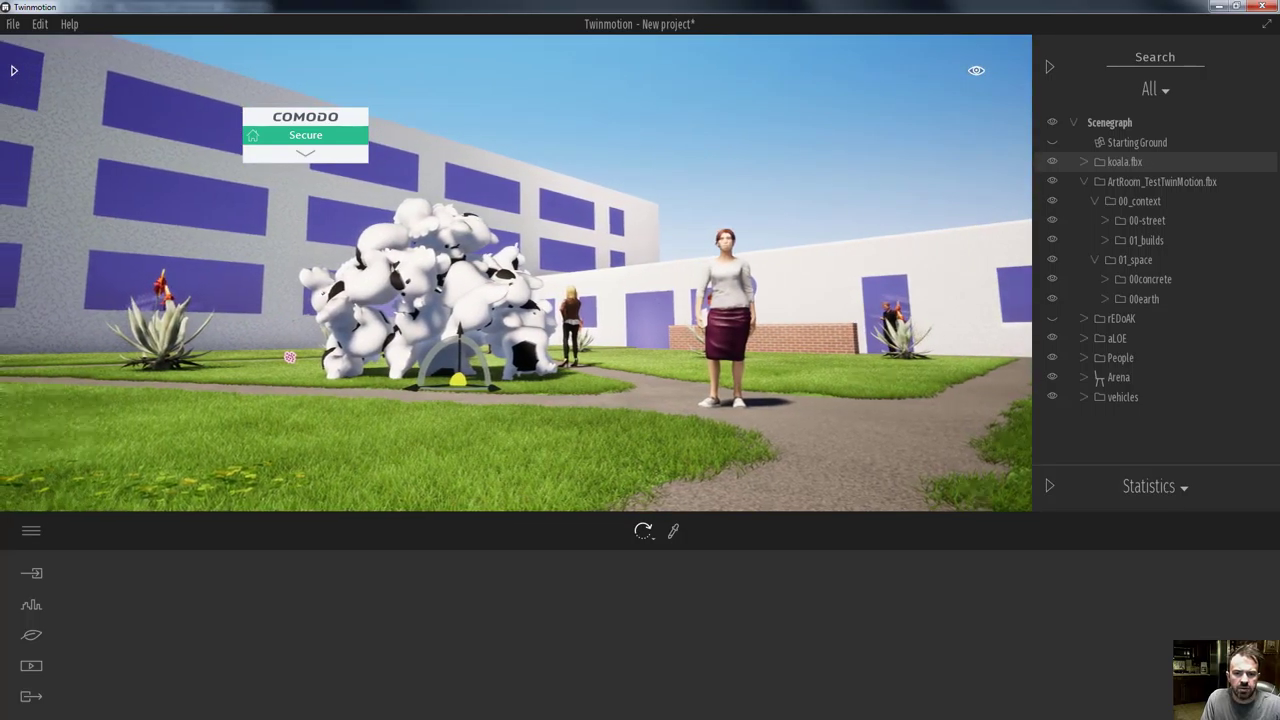
pyautogui.press('Left')
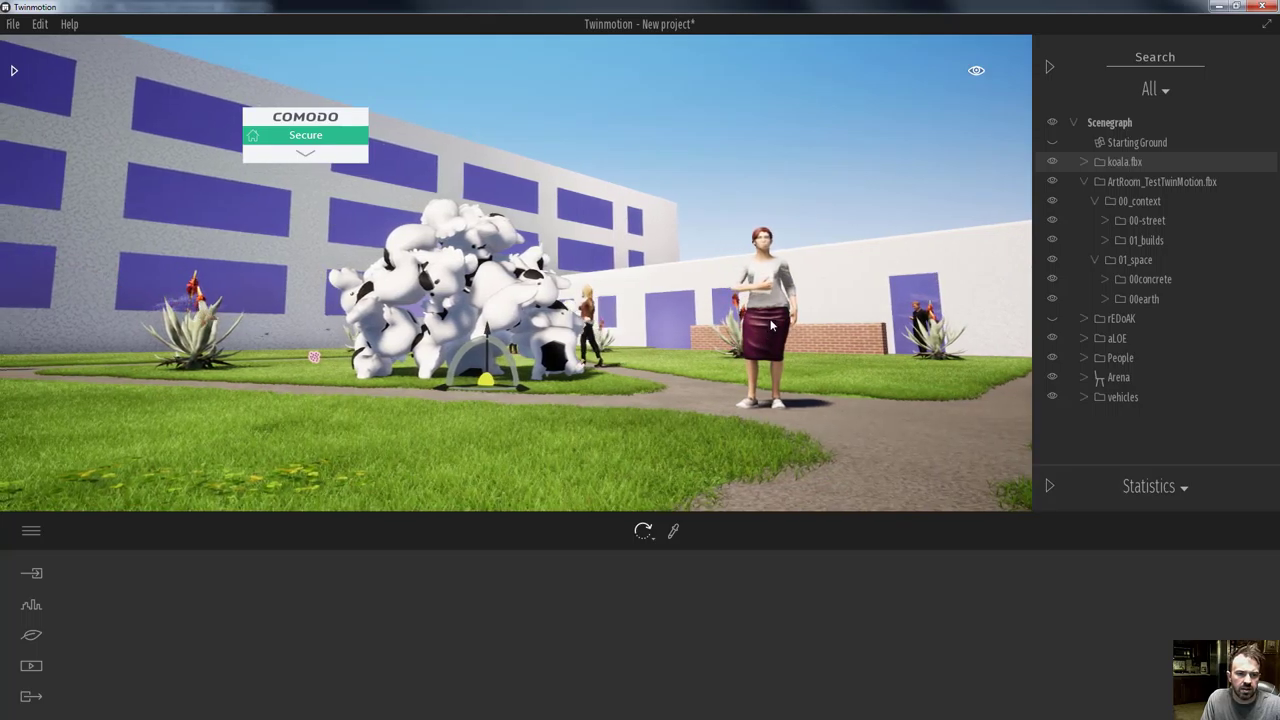
pyautogui.click(780, 290)
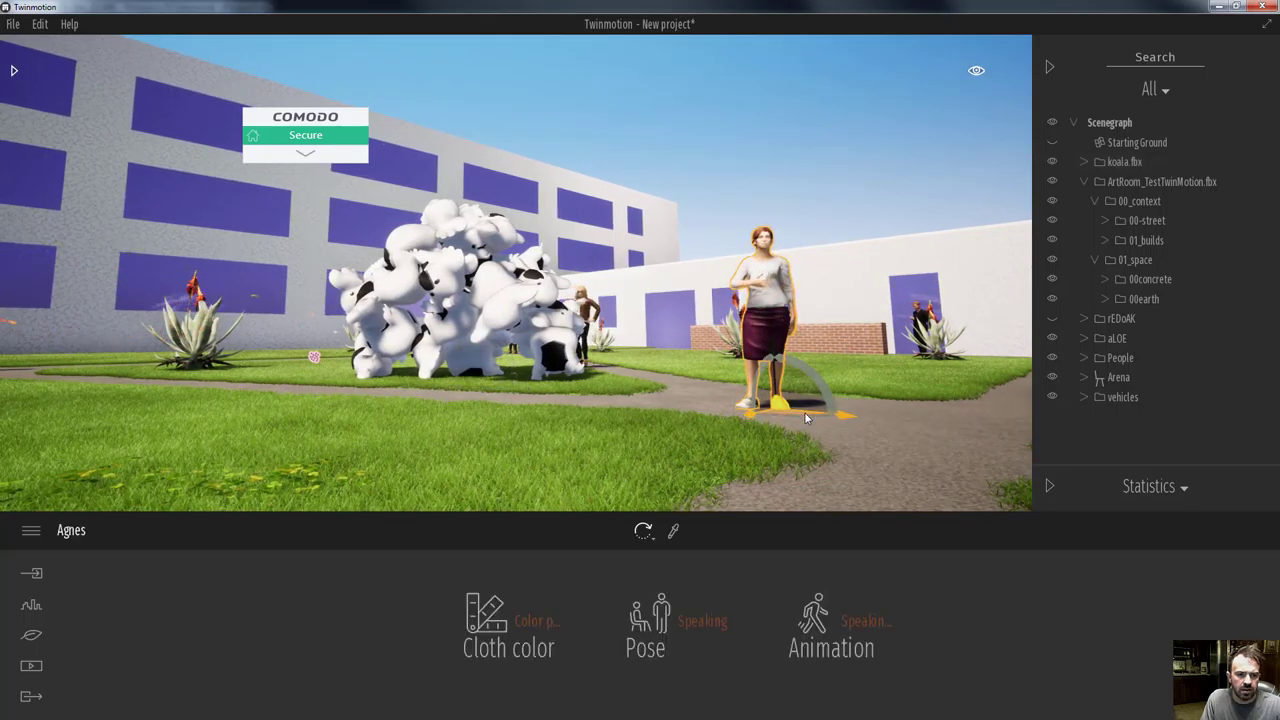
pyautogui.moveTo(802, 418); pyautogui.dragTo(690, 418)
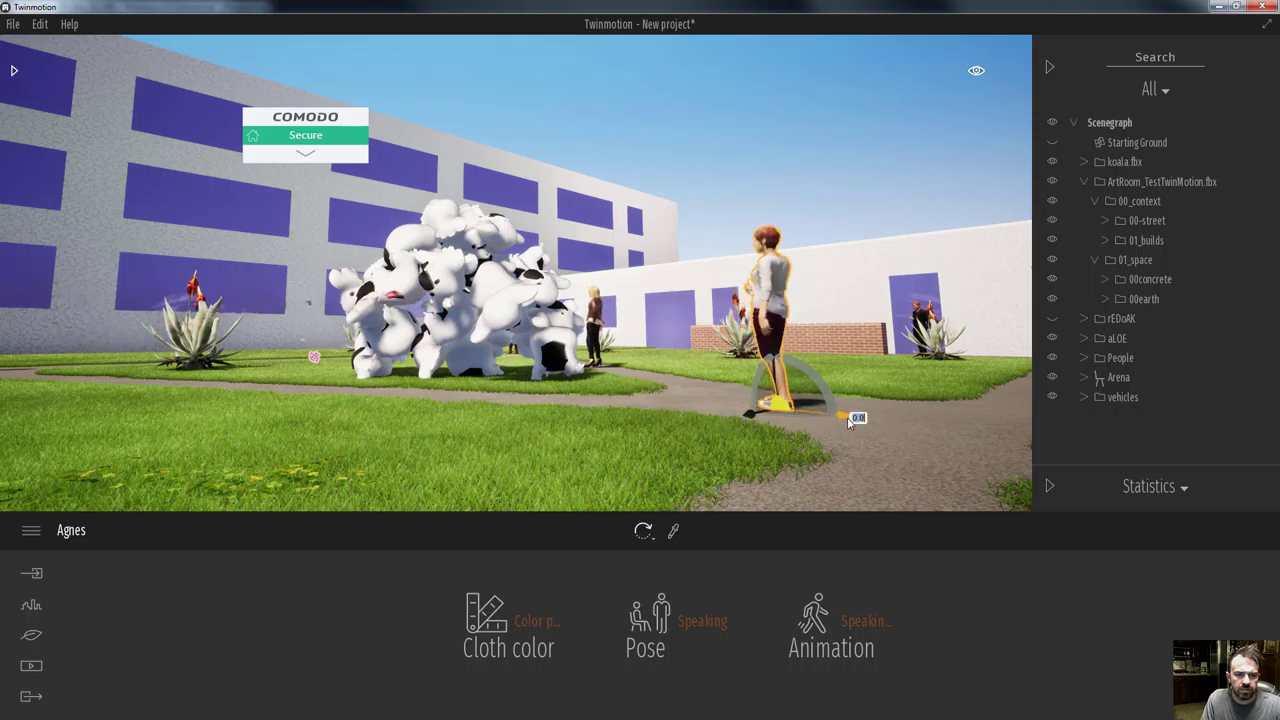
pyautogui.moveTo(847, 417); pyautogui.dragTo(1024, 440)
# Move the Alice character clear of the koala sculpture and rotate her about 60 degrees to look at it.
pyautogui.click(591, 325)
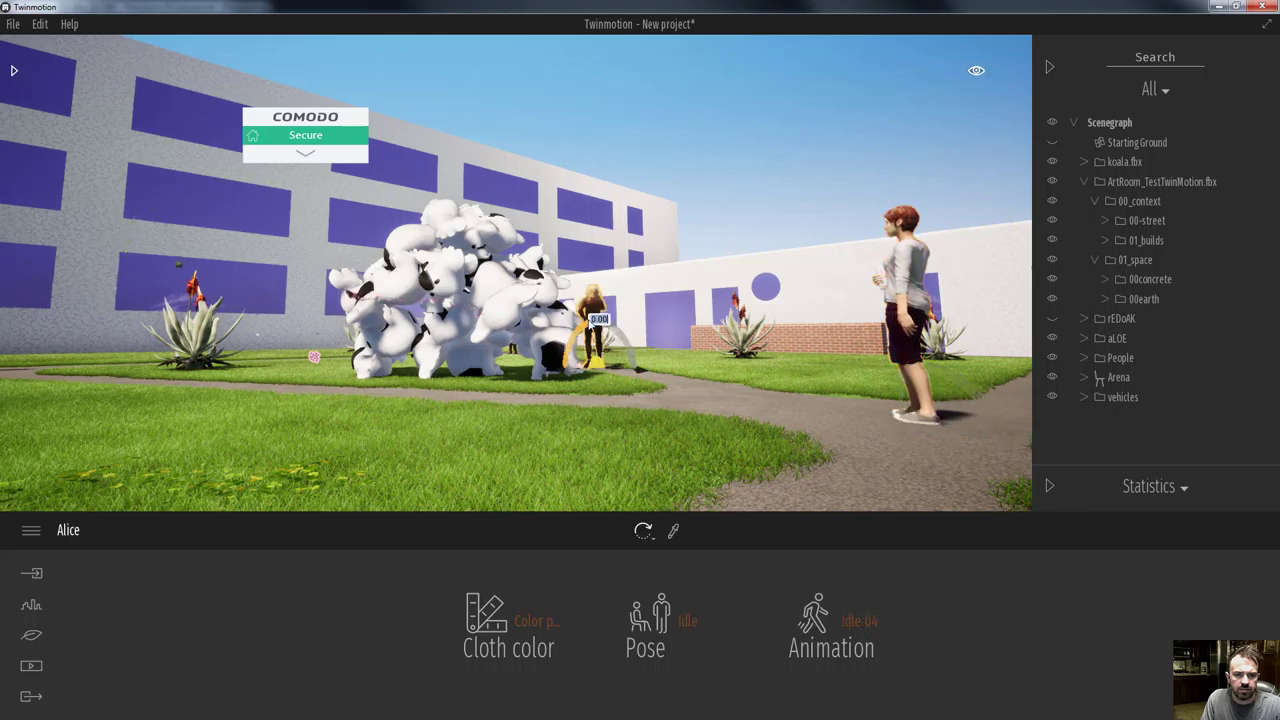
pyautogui.moveTo(644, 372)
pyautogui.mouseDown()
pyautogui.moveTo(684, 390)
pyautogui.moveTo(625, 377)
pyautogui.mouseUp()
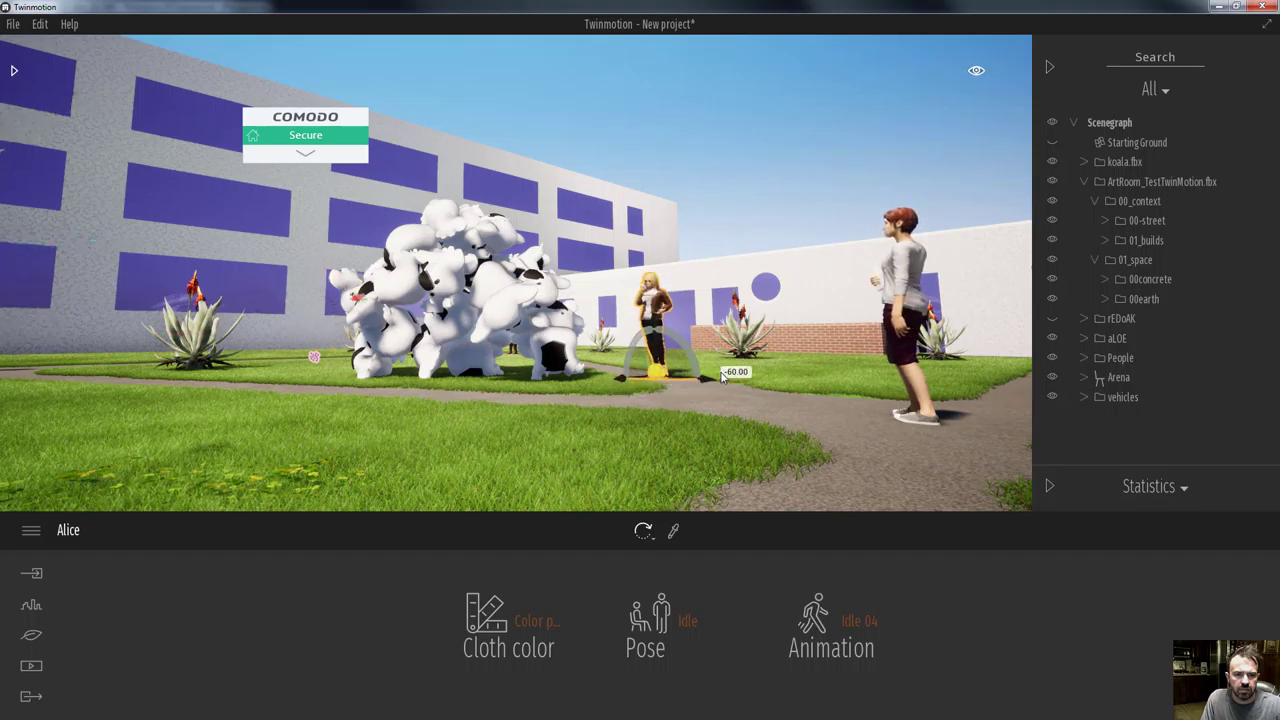
pyautogui.click(562, 242)
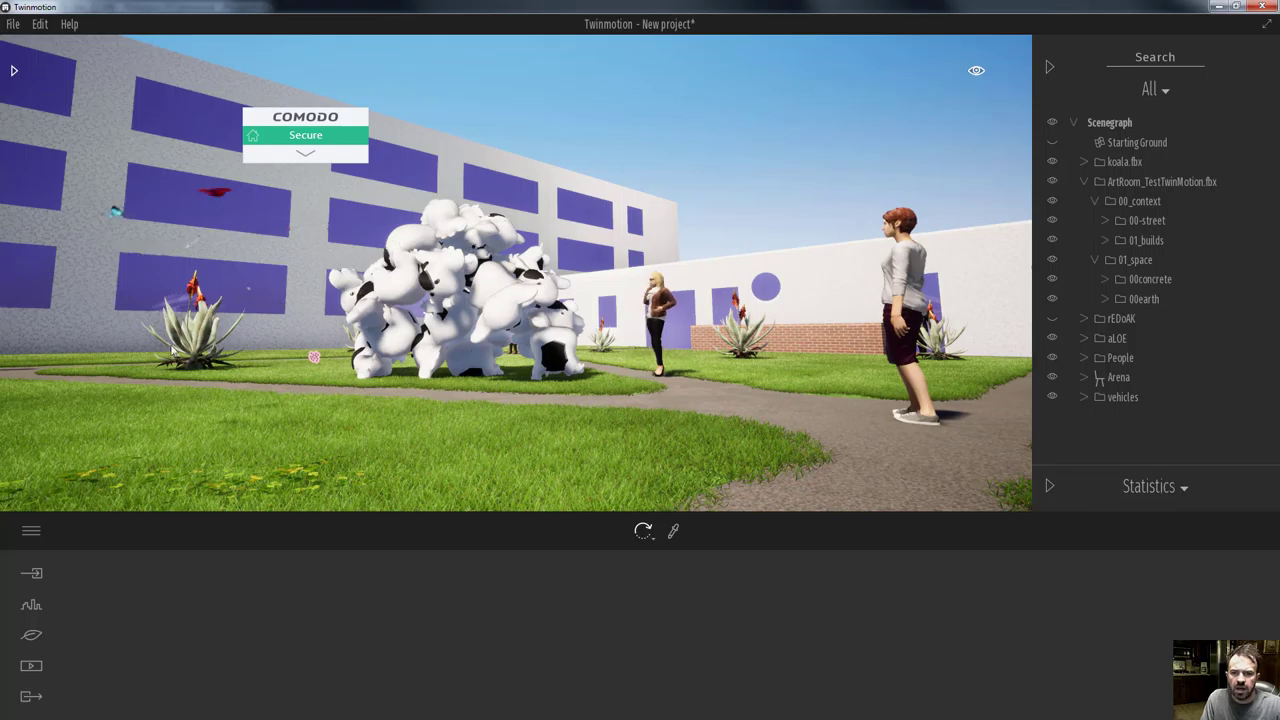
# Place the Minjun child character from the Humans library at the edge of the lawn in front of the koala sculpture.
pyautogui.moveTo(516, 273); pyautogui.dragTo(560, 425, button='middle')
pyautogui.click(15, 72)
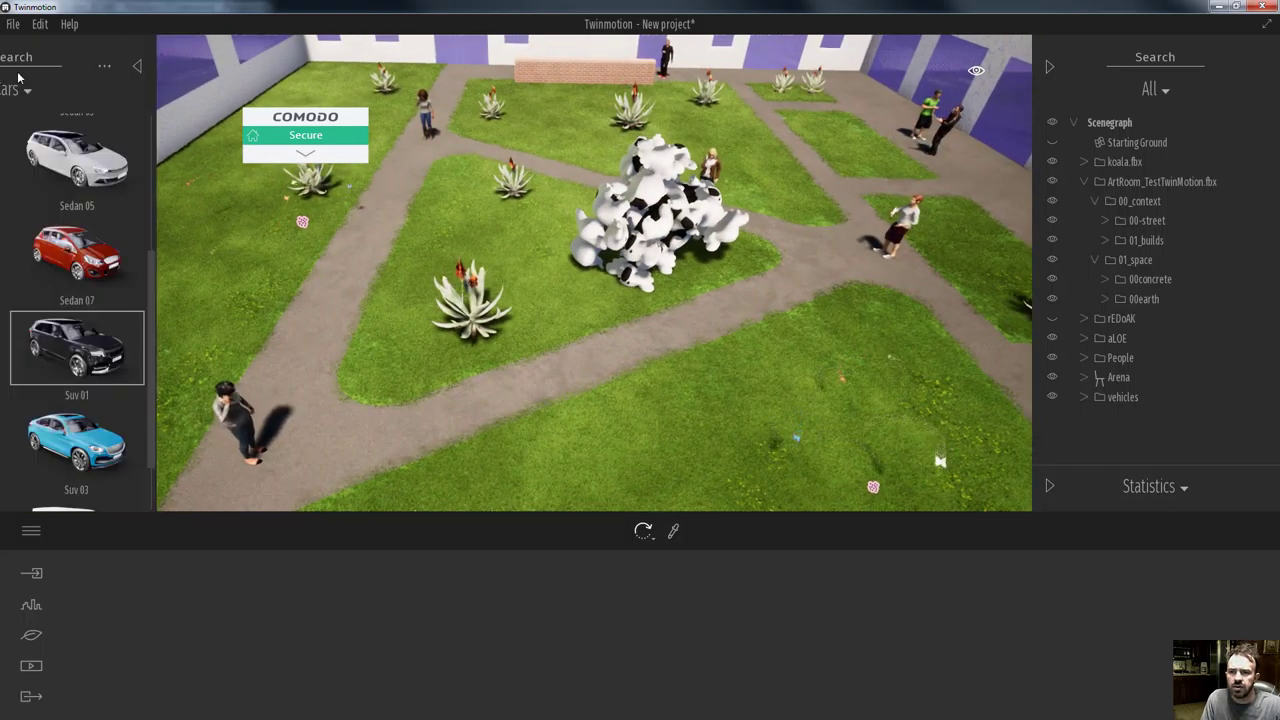
pyautogui.click(24, 90)
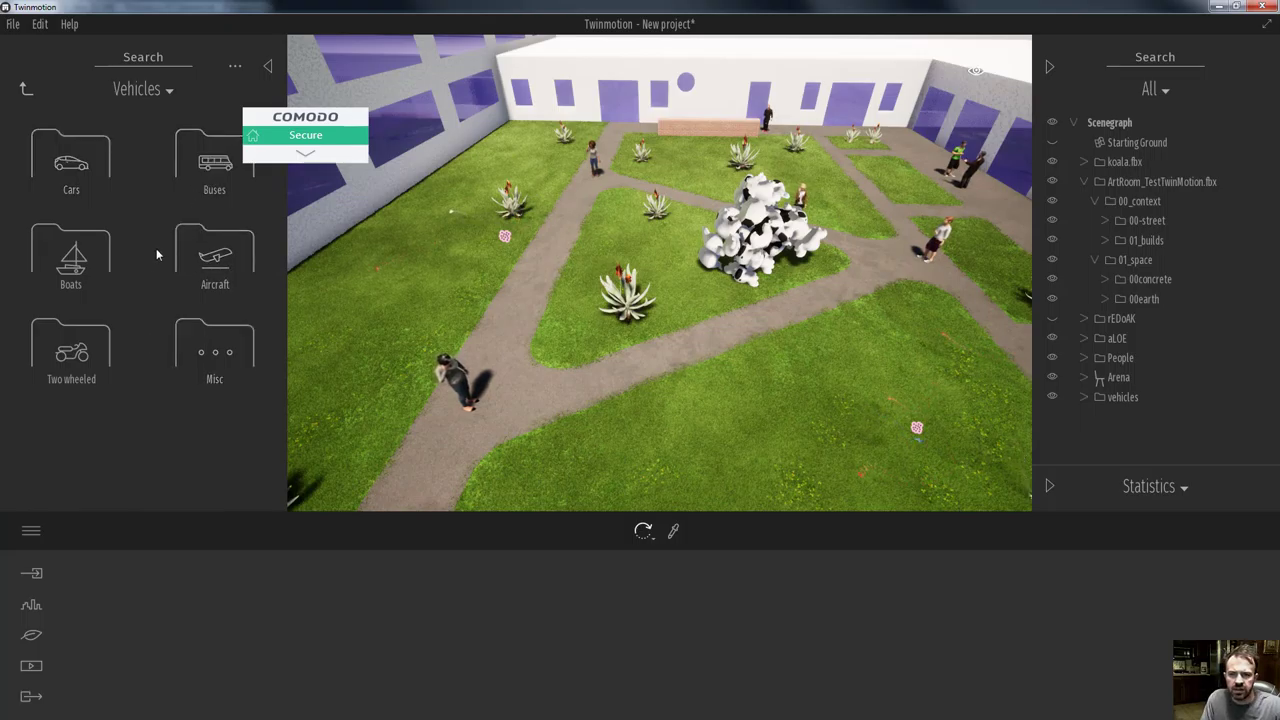
pyautogui.click(26, 91)
pyautogui.click(70, 352)
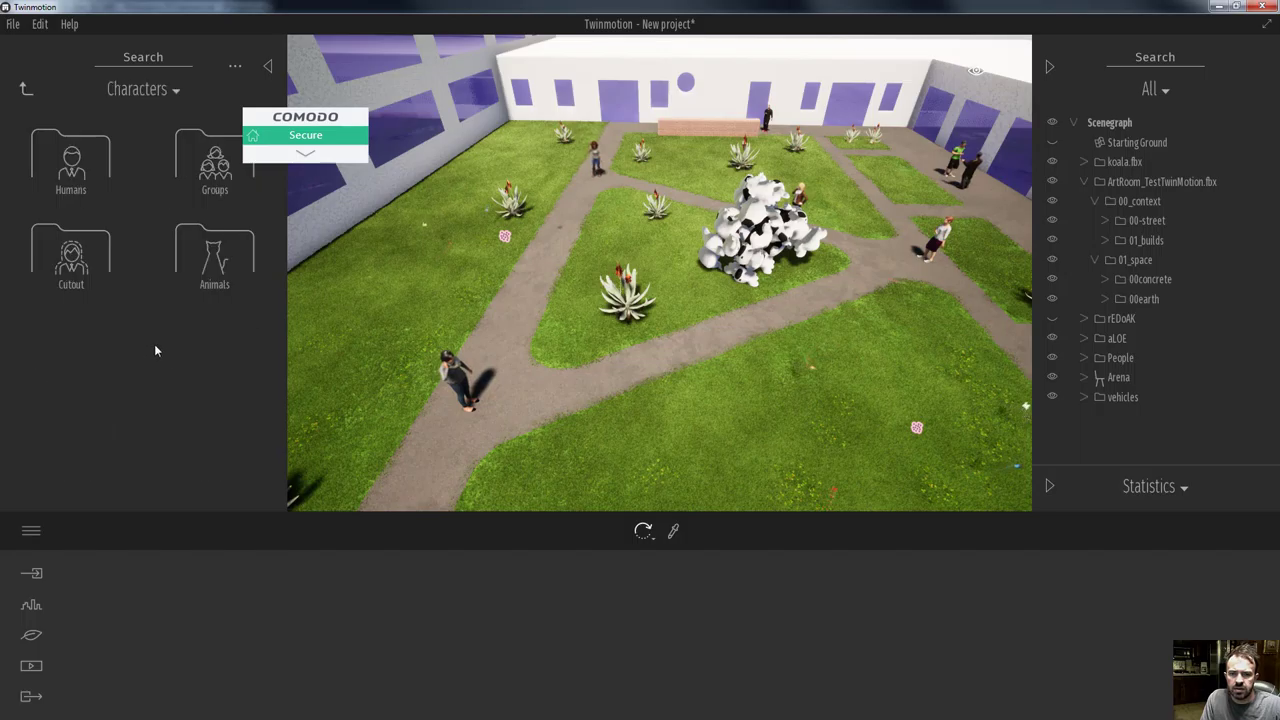
pyautogui.click(90, 162)
pyautogui.scroll(-3, 206, 286)
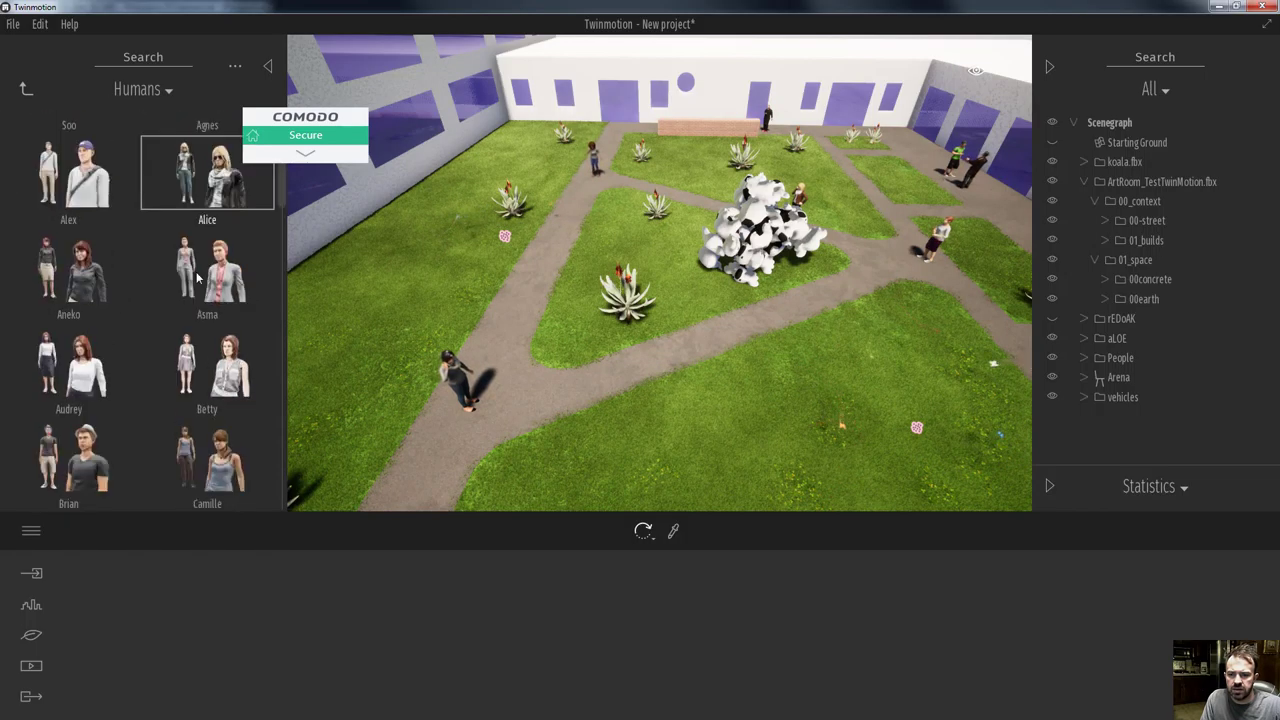
pyautogui.scroll(-10, 196, 282)
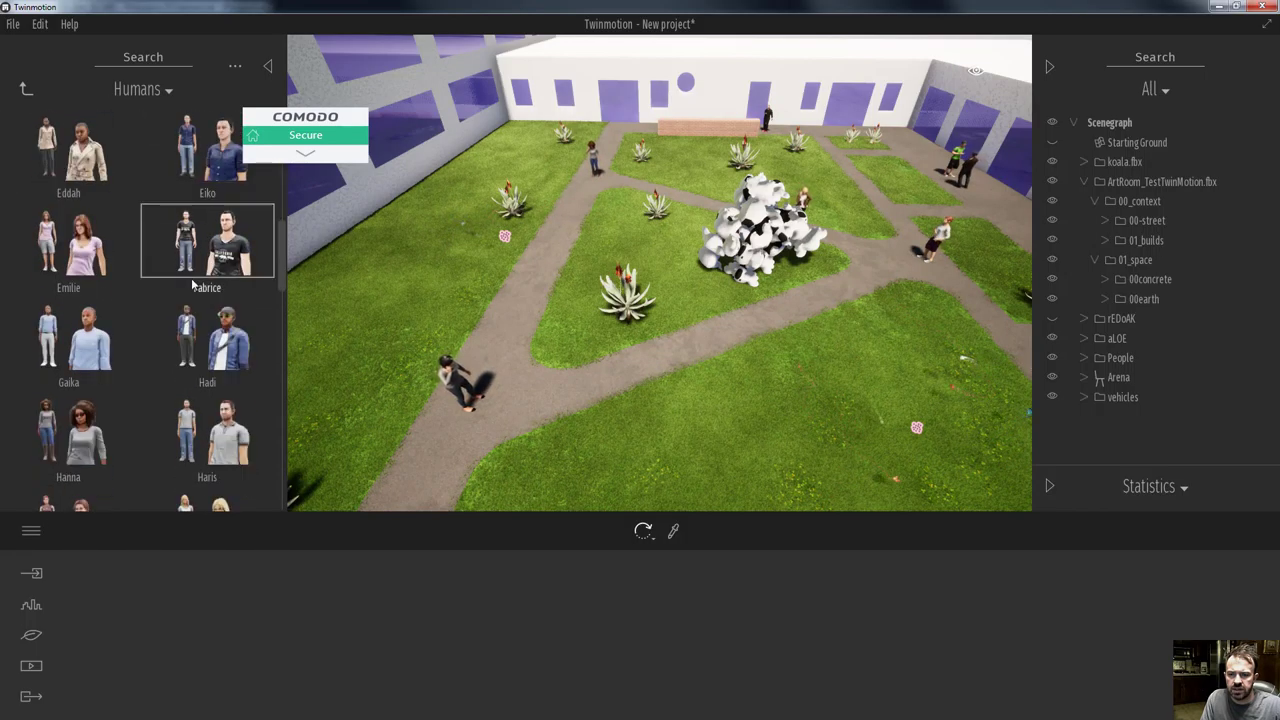
pyautogui.scroll(-10, 192, 286)
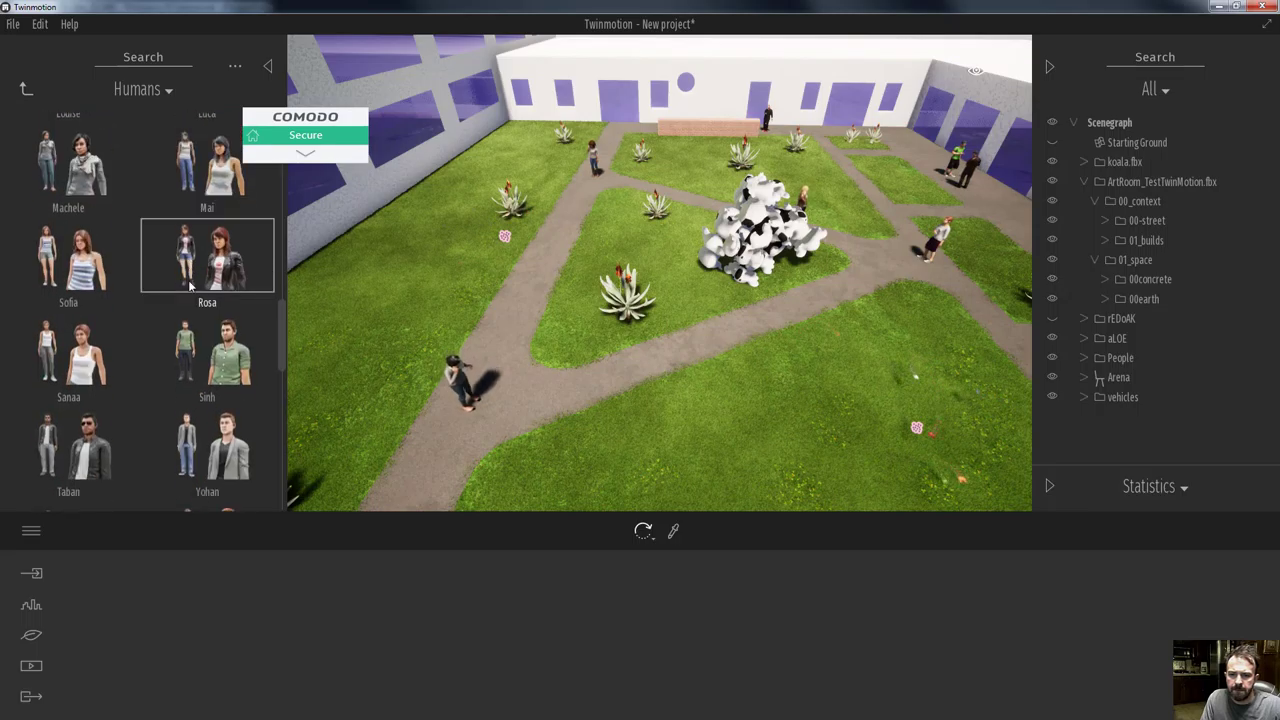
pyautogui.scroll(-5, 190, 285)
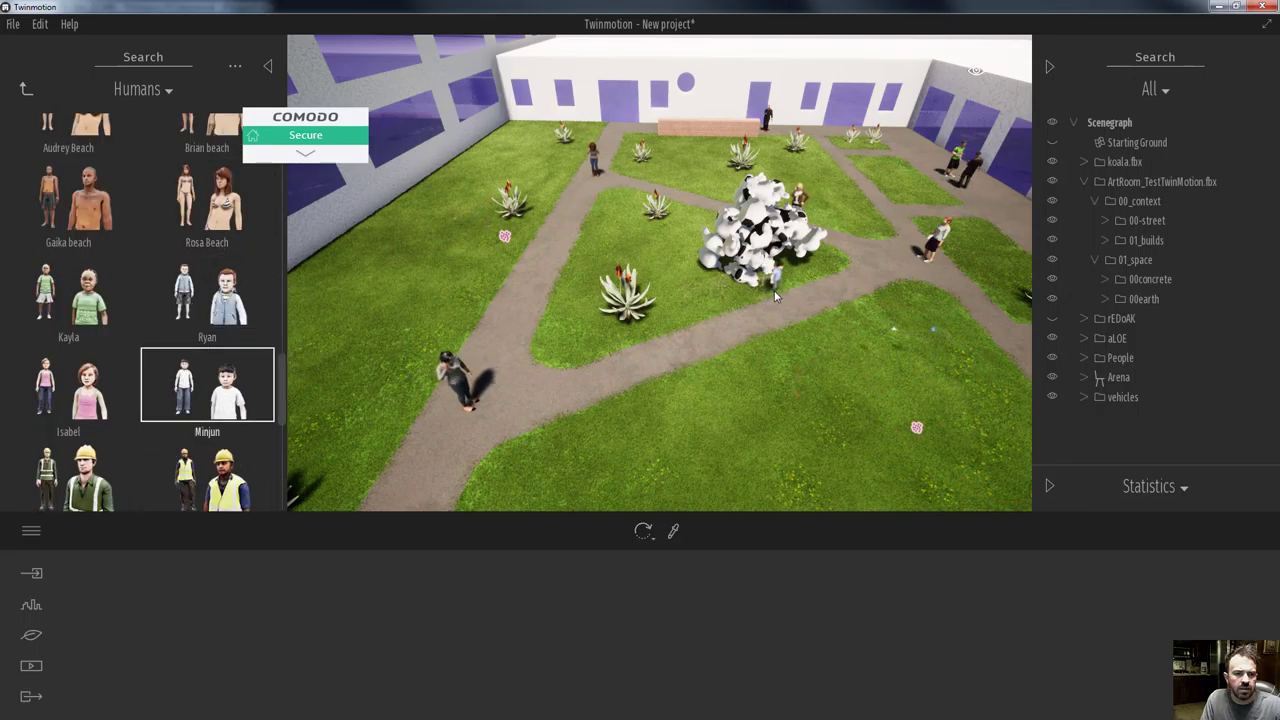
pyautogui.moveTo(790, 291); pyautogui.dragTo(802, 287)
pyautogui.click(802, 287)
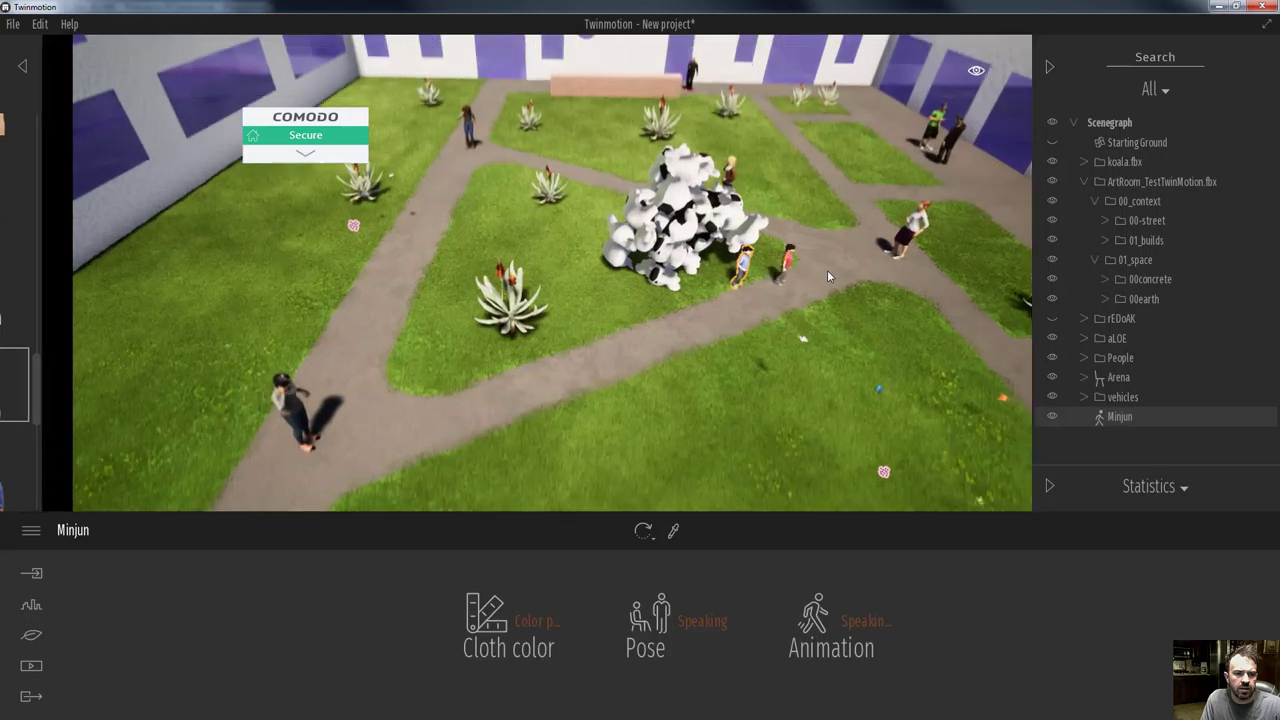
# Rotate Minjun about -165 degrees to face the koala sculpture.
pyautogui.scroll(5, 785, 280)
pyautogui.keyDown('shift'); pyautogui.moveTo(785, 278); pyautogui.dragTo(785, 280, button='middle'); pyautogui.keyUp('shift')
pyautogui.press('Escape')
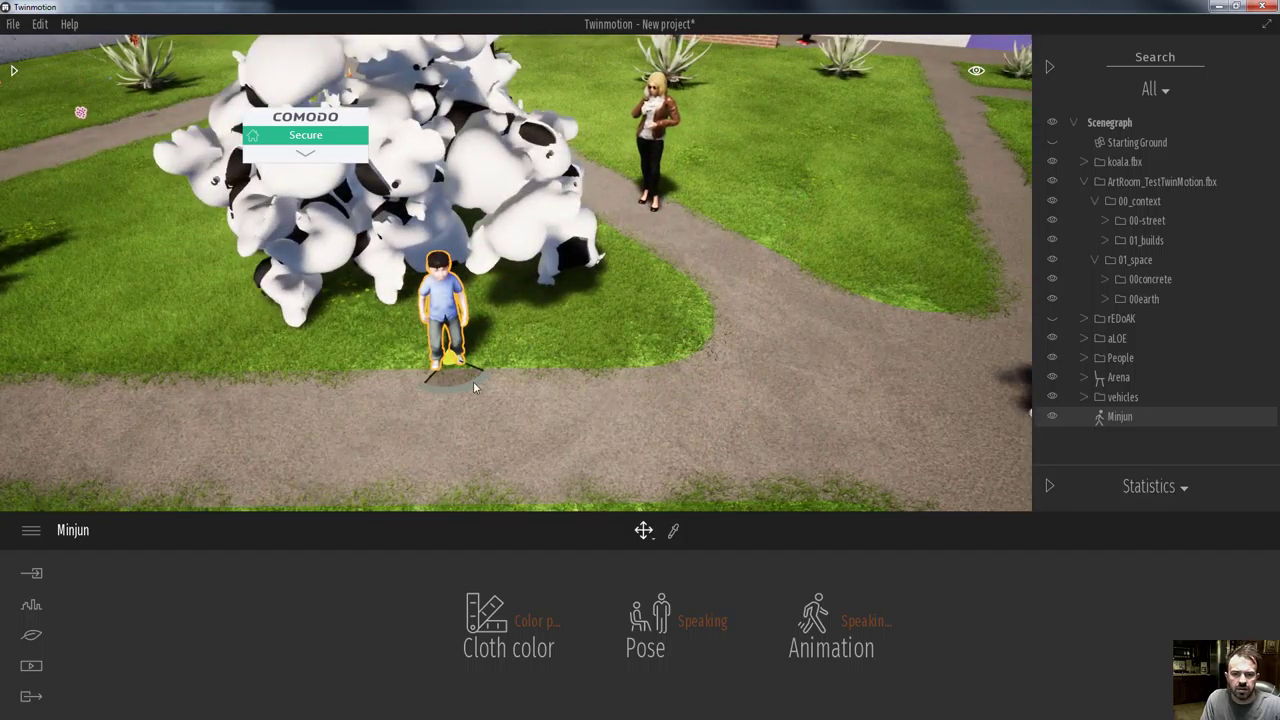
pyautogui.moveTo(455, 380); pyautogui.dragTo(246, 306)
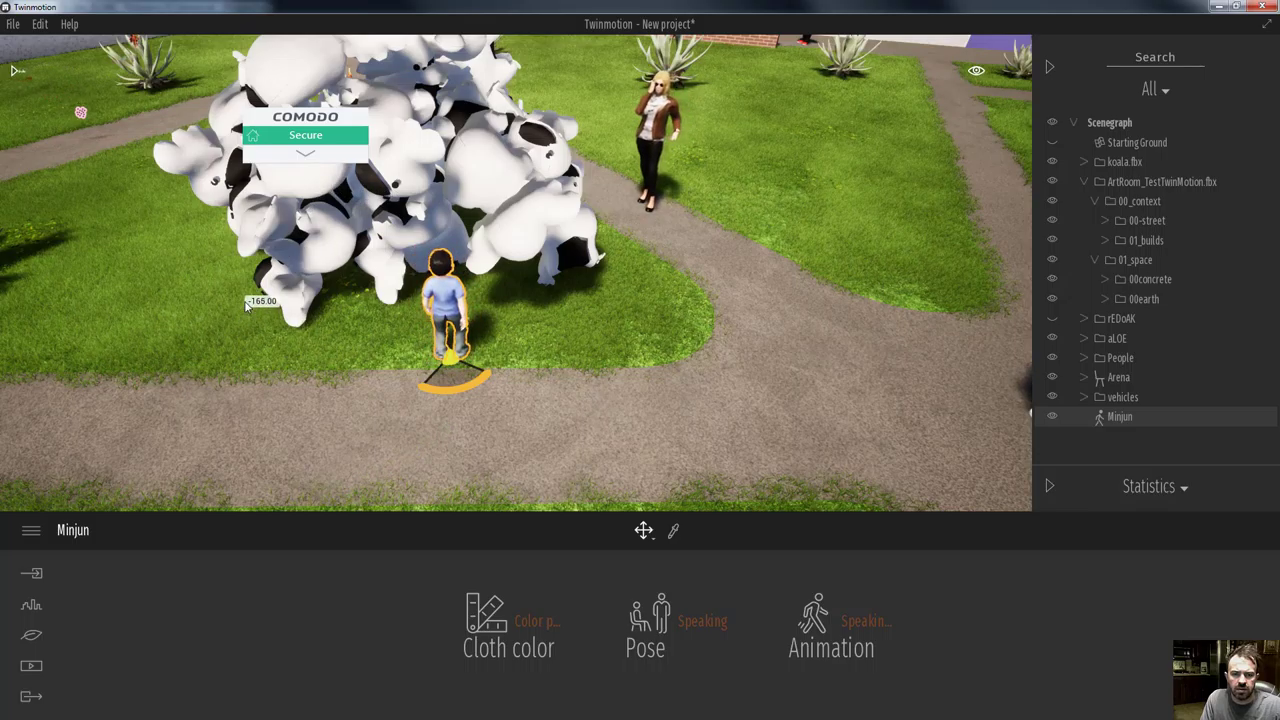
# Place the Isabel child character on the lawn facing the koala sculpture and give her the cloth color preset with the dark green top.
pyautogui.click(12, 68)
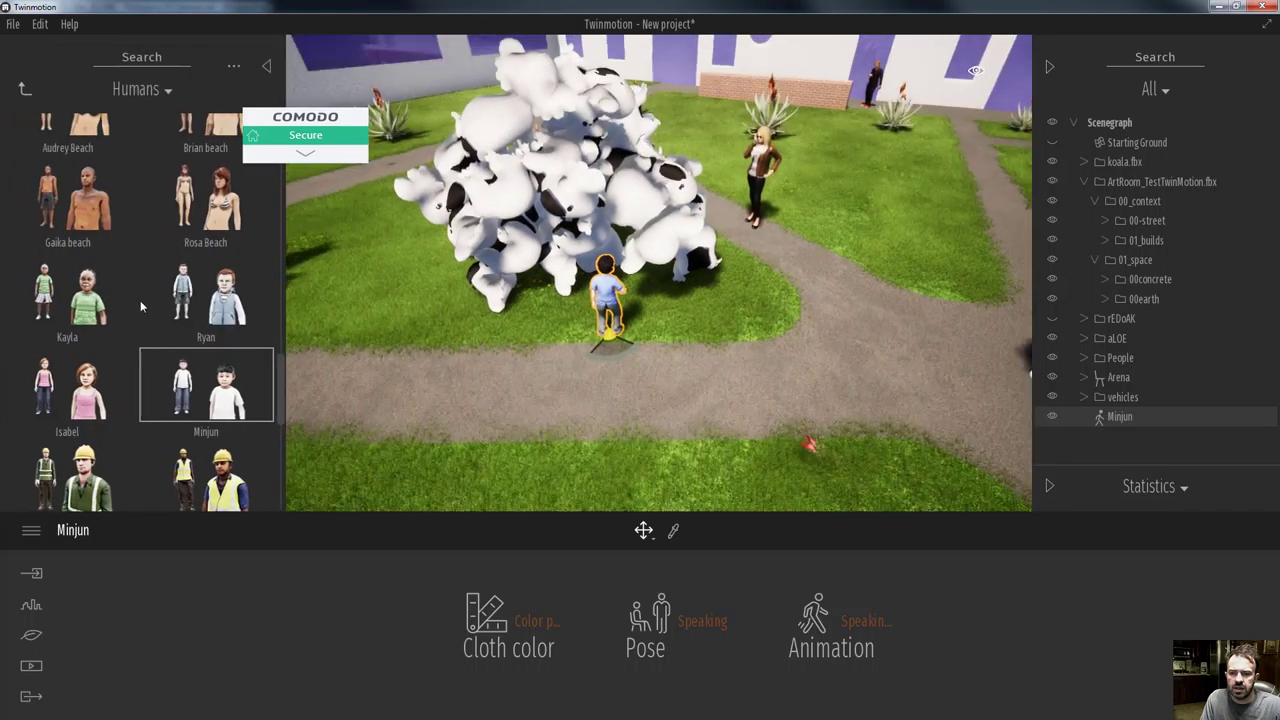
pyautogui.moveTo(68, 385); pyautogui.dragTo(424, 304)
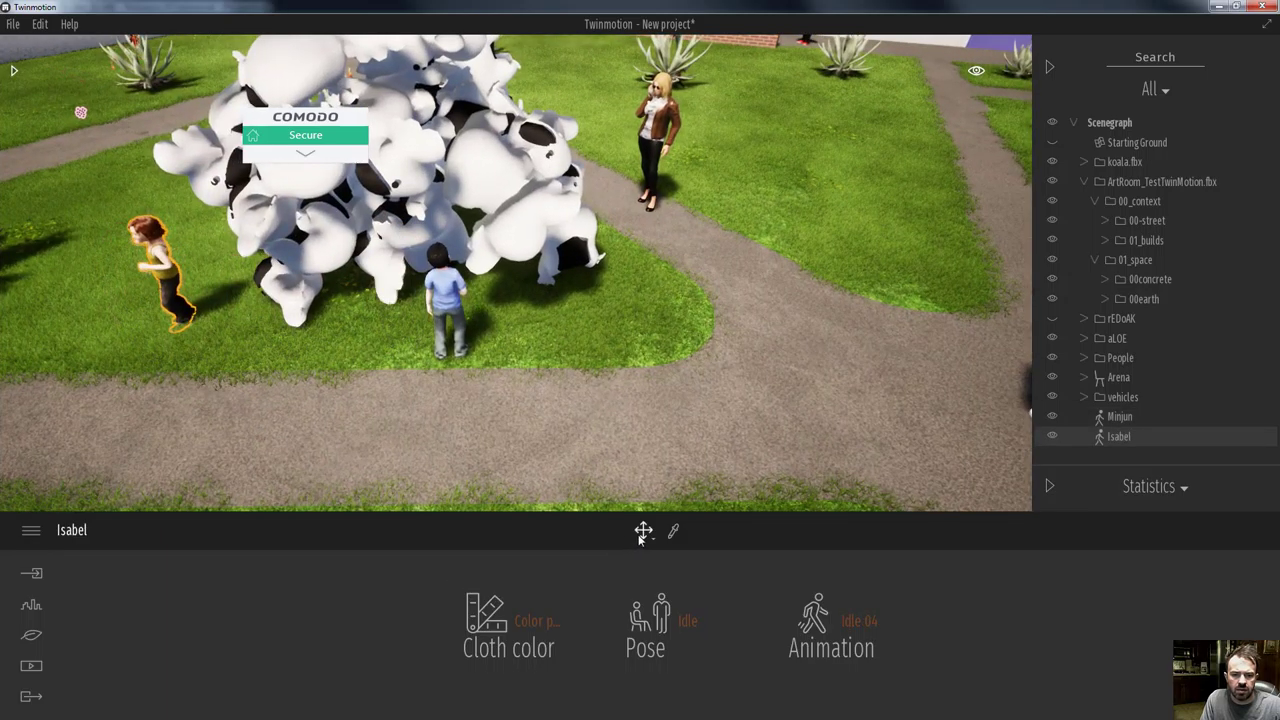
pyautogui.click(537, 621)
pyautogui.click(520, 481)
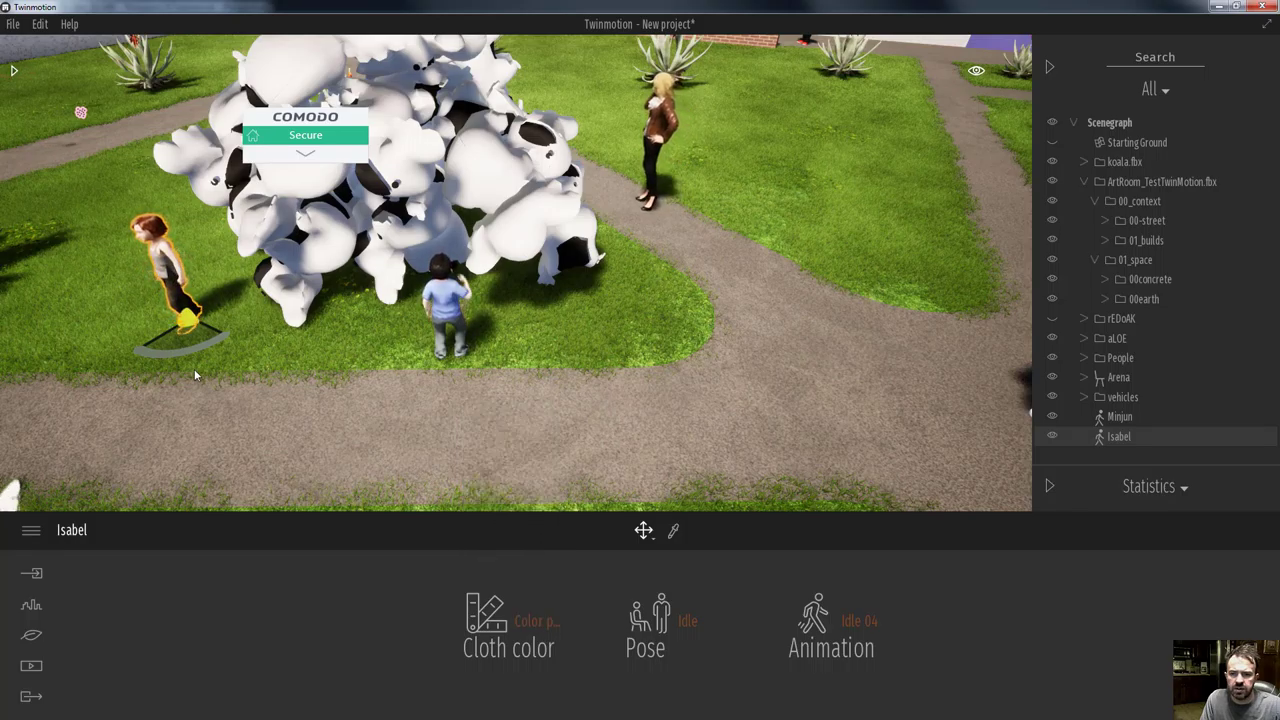
pyautogui.click(537, 621)
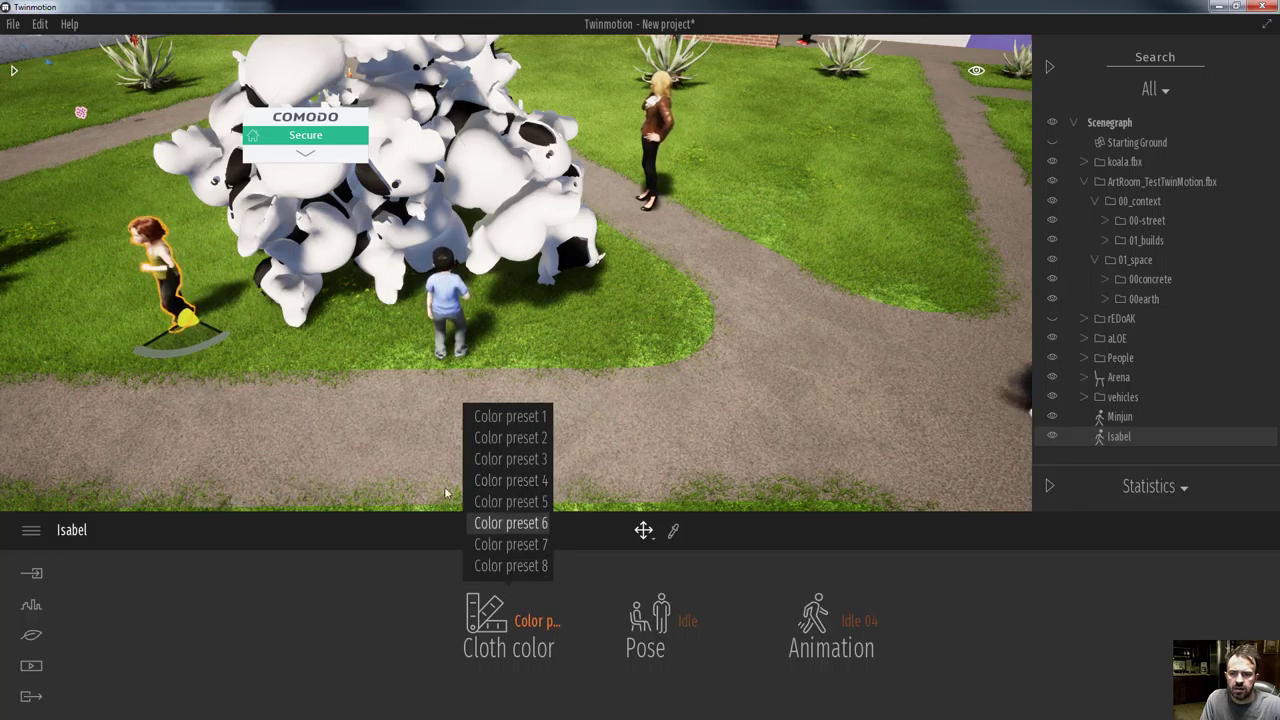
pyautogui.click(510, 523)
pyautogui.click(528, 628)
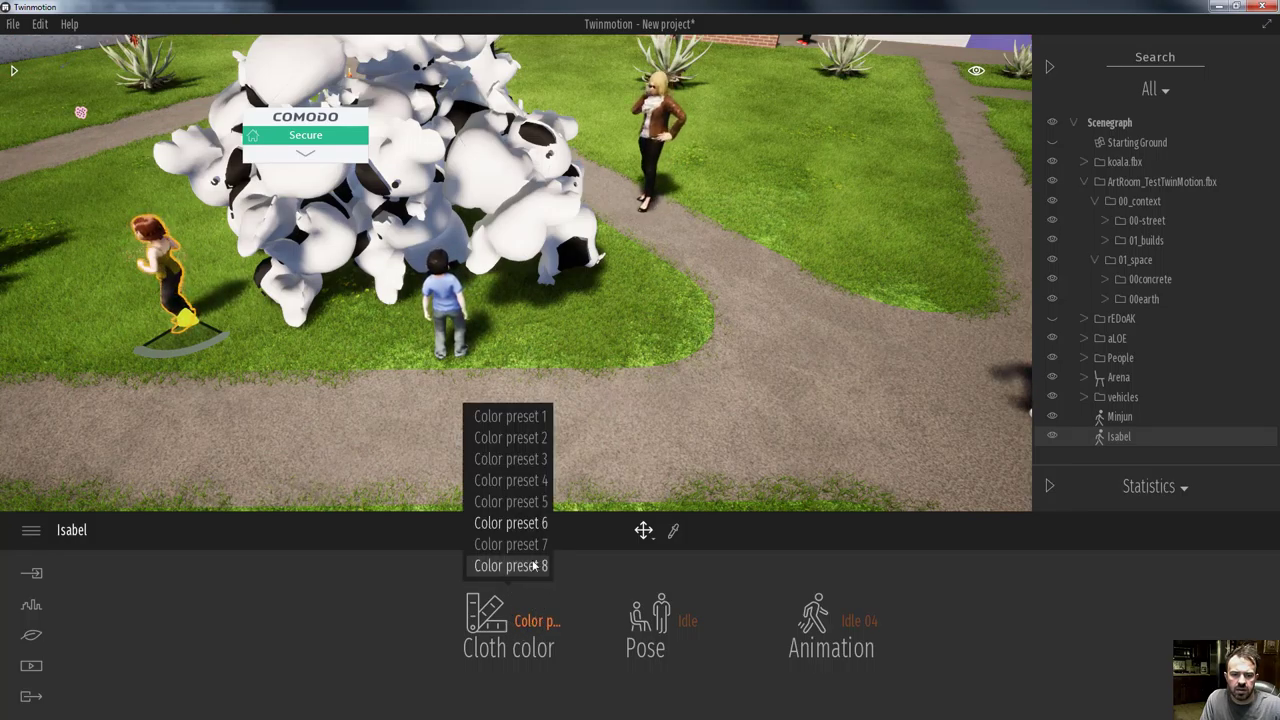
pyautogui.click(488, 537)
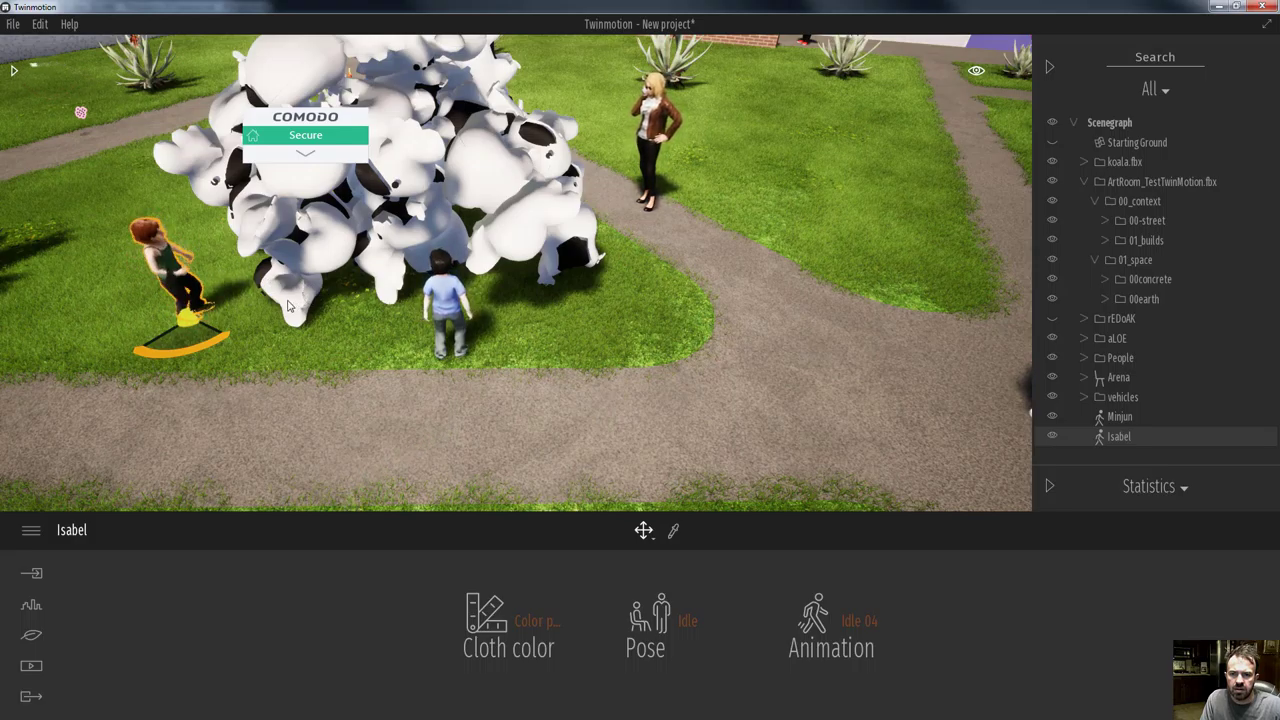
# Make the hidden rEDoAK tree folder visible in the courtyard scene.
pyautogui.moveTo(597, 455); pyautogui.dragTo(758, 389, button='right')
pyautogui.scroll(-4, 758, 389)
pyautogui.click(826, 91)
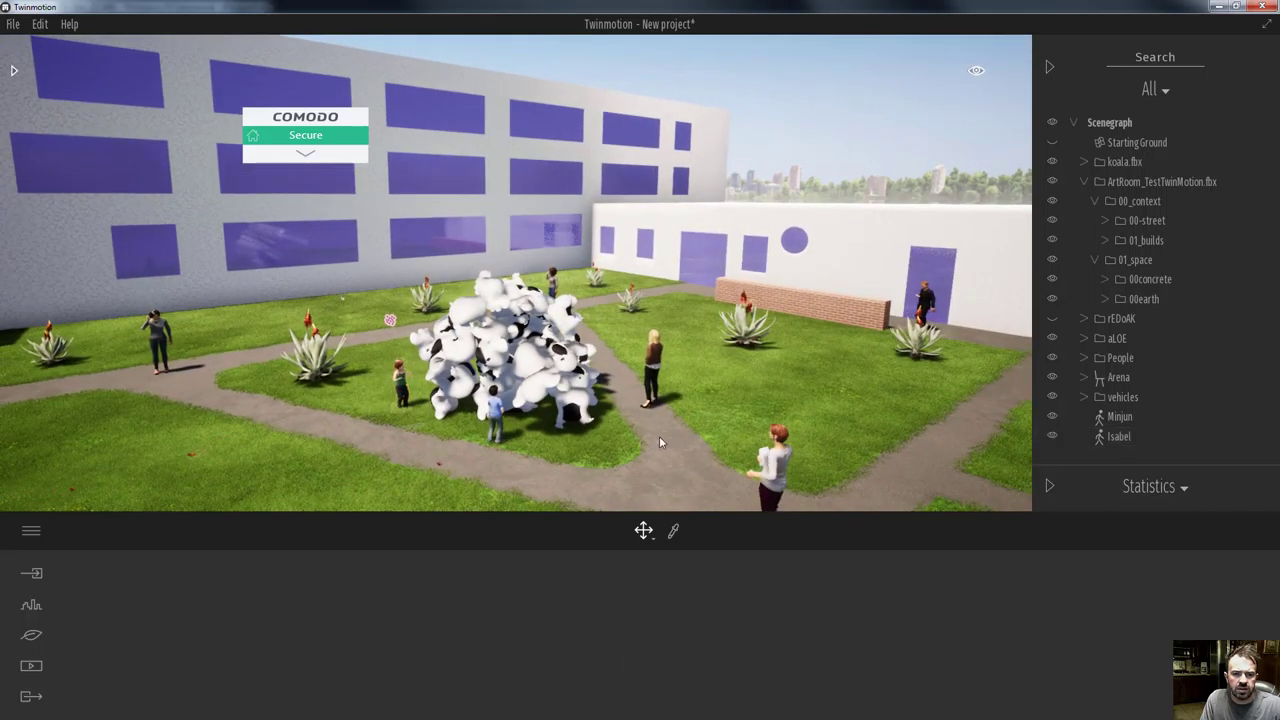
pyautogui.moveTo(659, 436)
pyautogui.mouseDown(button='right')
pyautogui.moveTo(588, 277)
pyautogui.moveTo(560, 262)
pyautogui.mouseUp(button='right')
pyautogui.moveTo(560, 262)
pyautogui.mouseDown(button='middle')
pyautogui.moveTo(565, 222)
pyautogui.moveTo(650, 200)
pyautogui.moveTo(645, 110)
pyautogui.mouseUp(button='middle')
pyautogui.moveTo(645, 110); pyautogui.dragTo(640, 90, button='right')
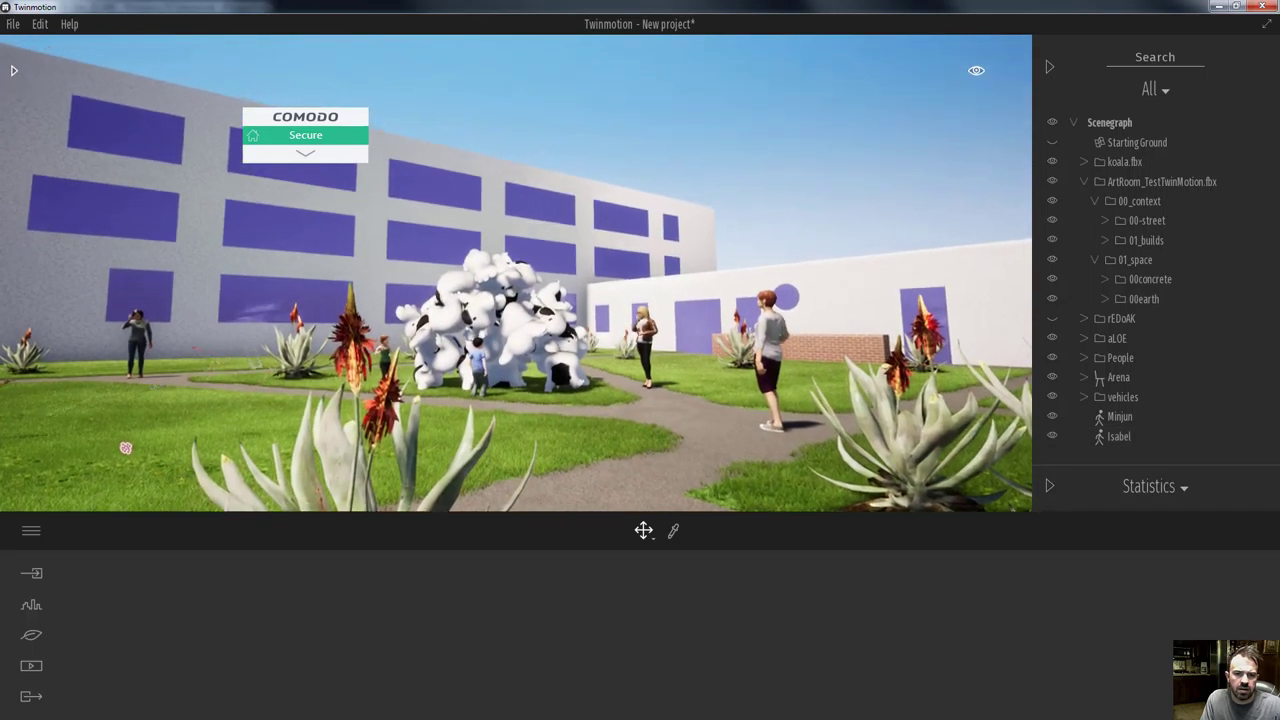
pyautogui.keyDown('shift'); pyautogui.moveTo(640, 90); pyautogui.dragTo(600, 90, button='middle'); pyautogui.keyUp('shift')
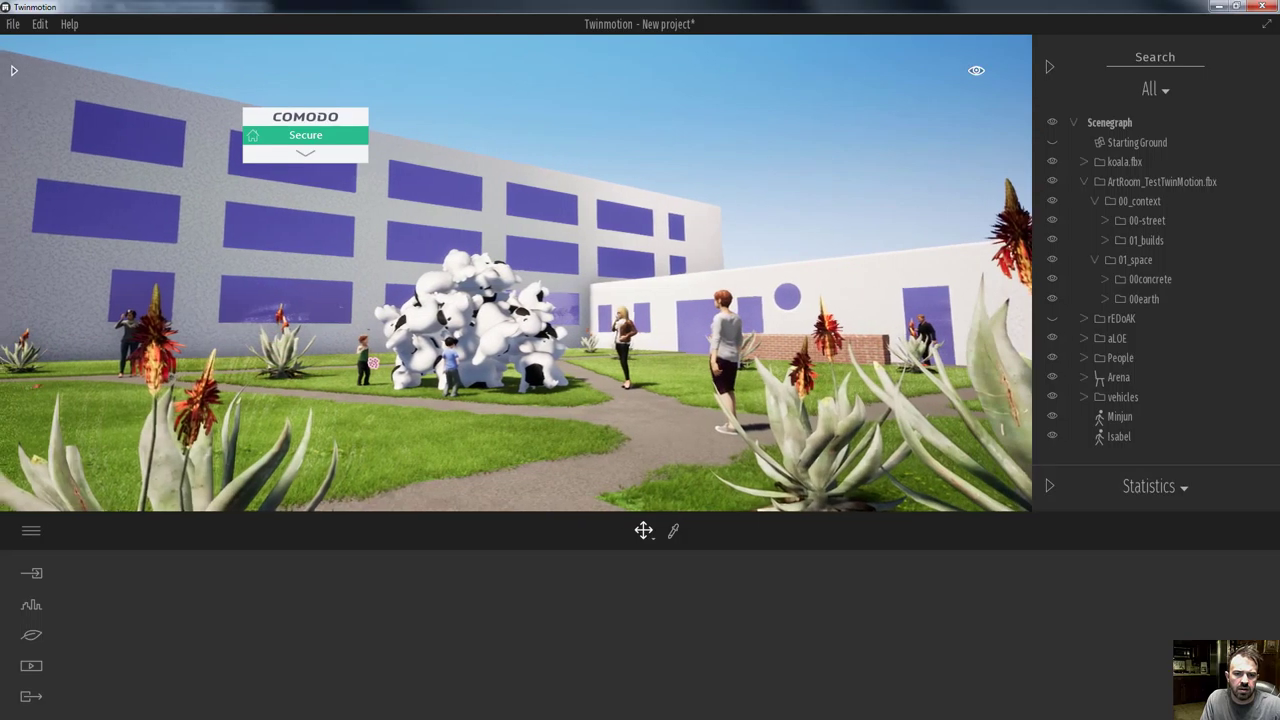
pyautogui.click(1052, 318)
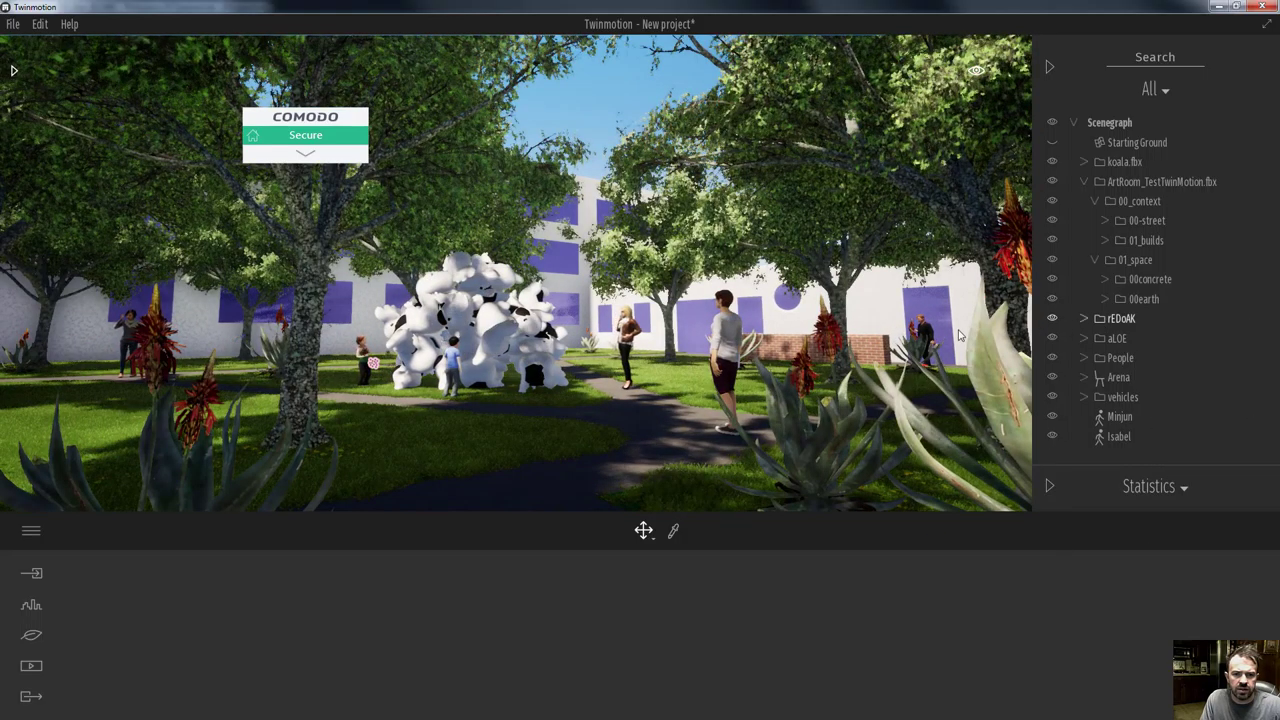
pyautogui.scroll(3, 522, 396)
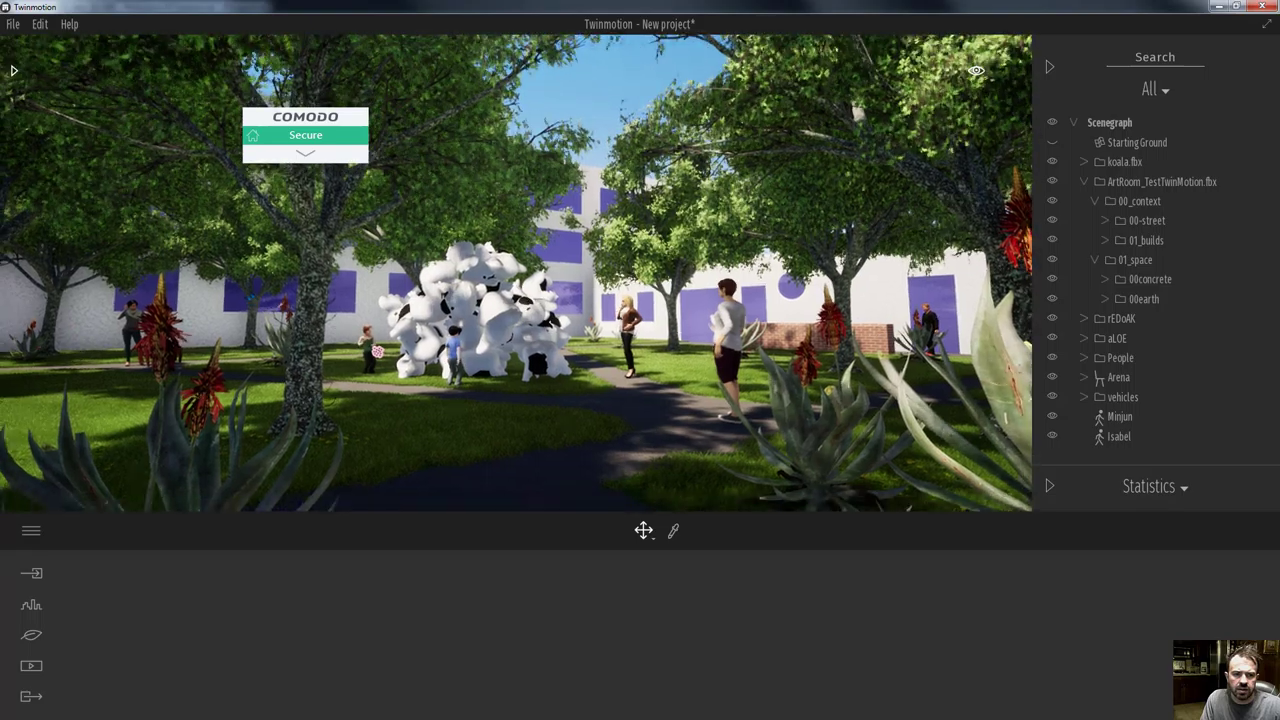
pyautogui.moveTo(522, 396); pyautogui.dragTo(530, 366, button='right')
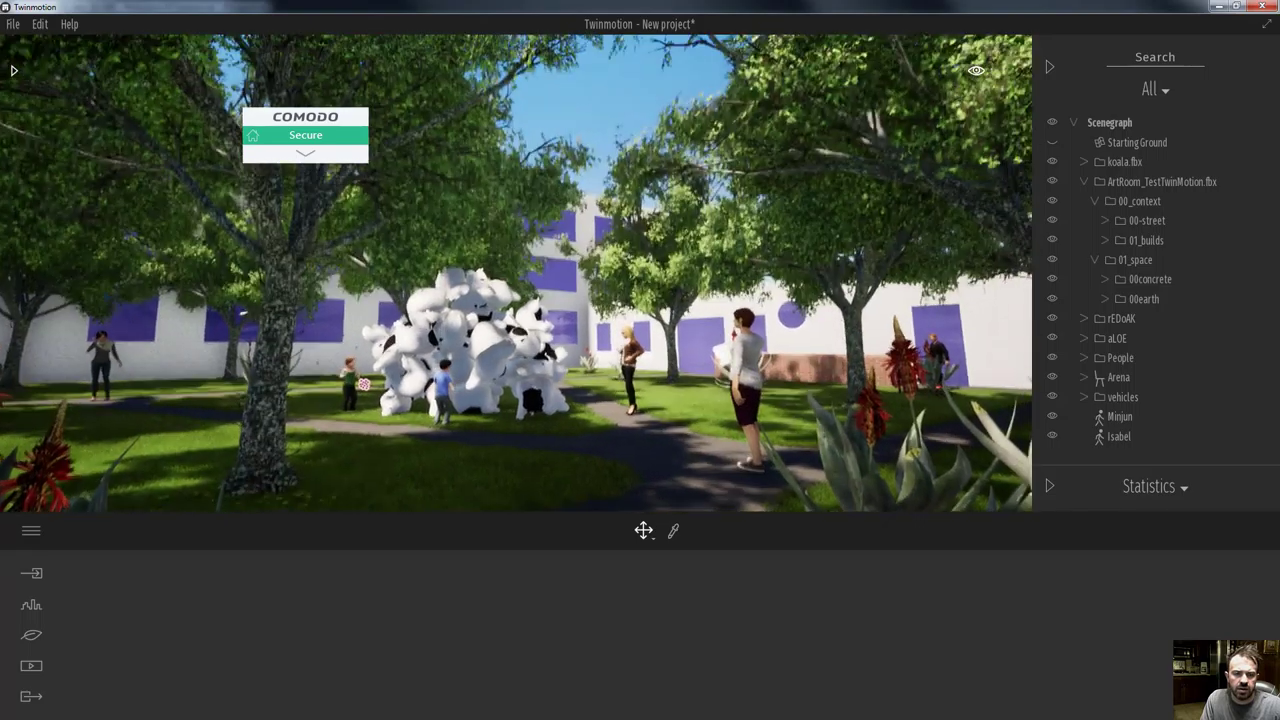
pyautogui.press('q')
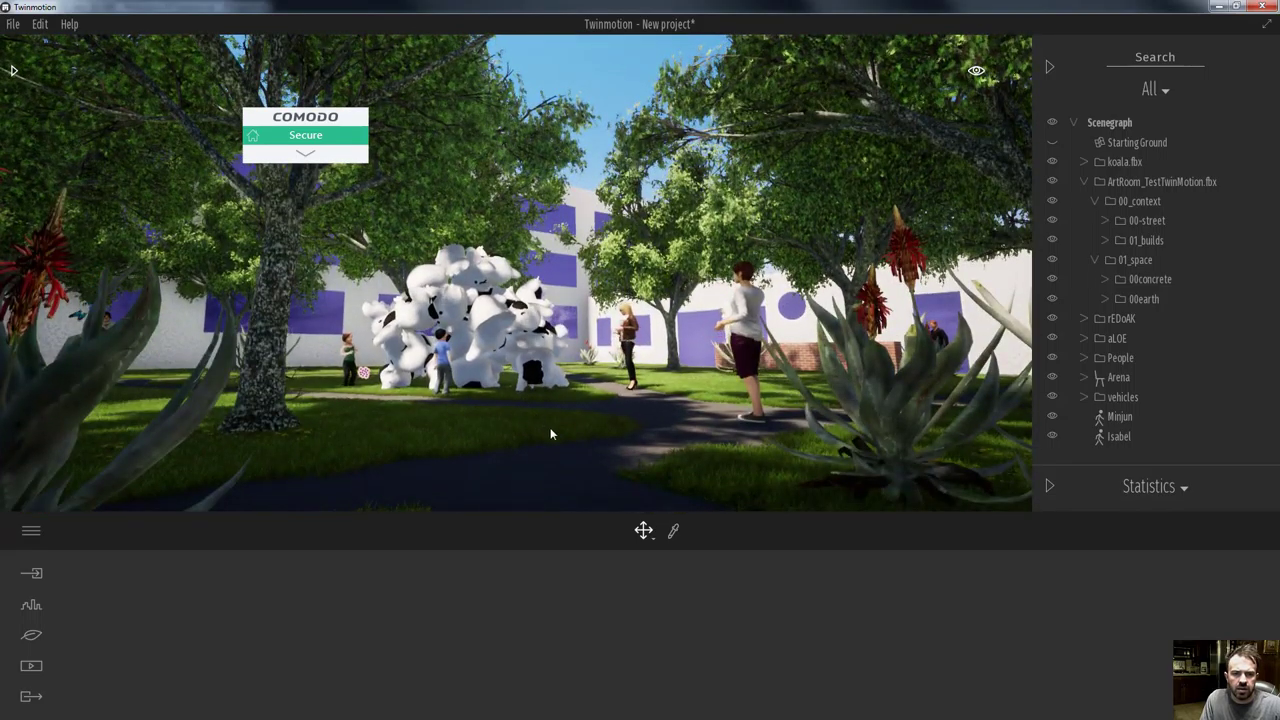